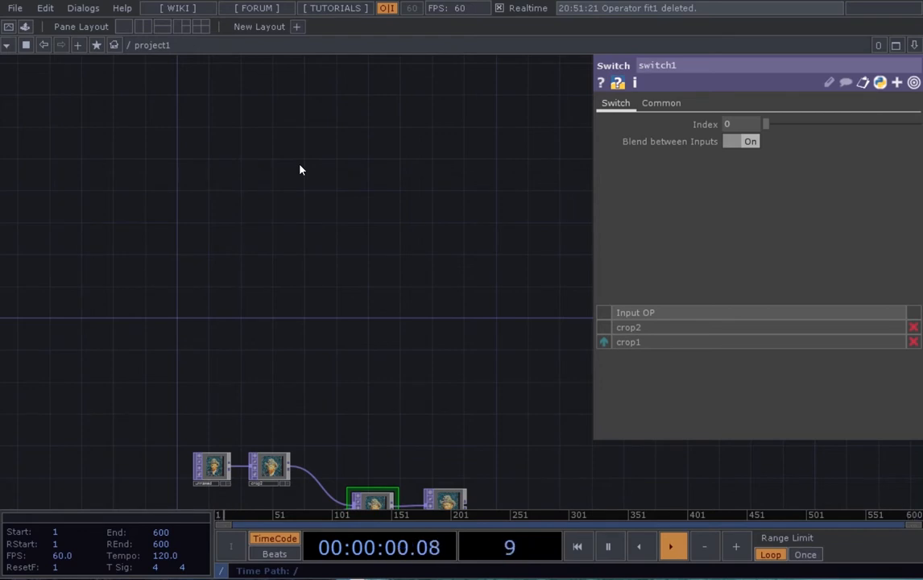
- Add a Grid SOP in the empty area above the existing image network
left_click_drag(298, 240, 248, 270)
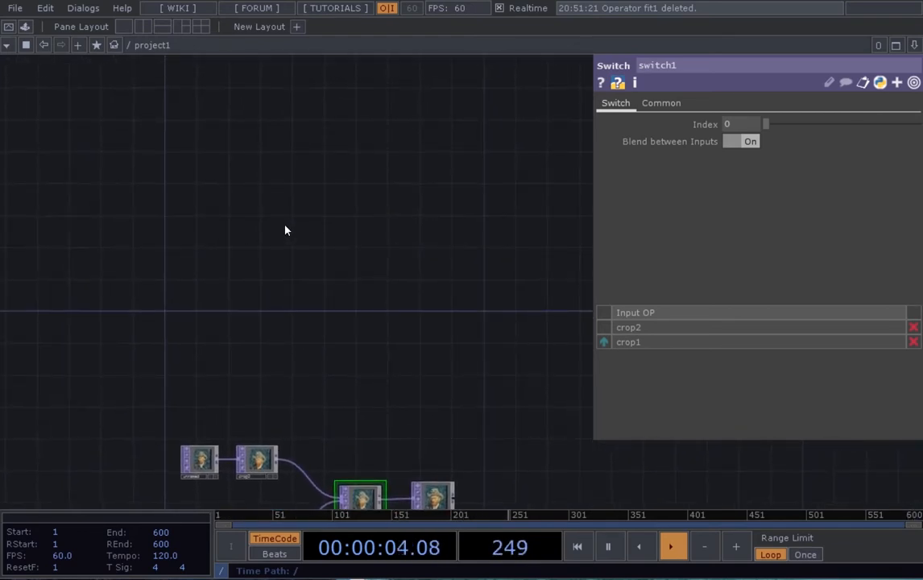
left_click_drag(286, 208, 287, 214)
key("Tab")
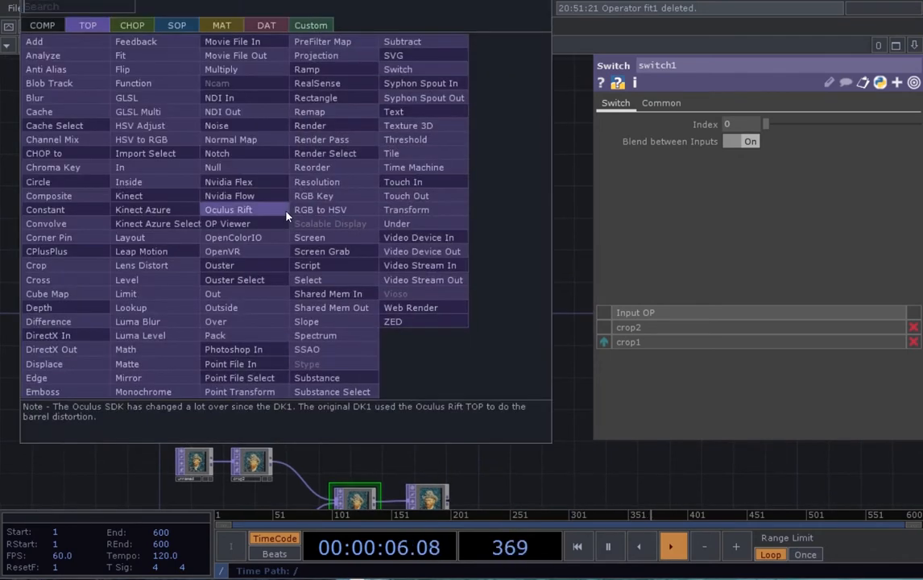
left_click(167, 26)
left_click(119, 8)
type("gr")
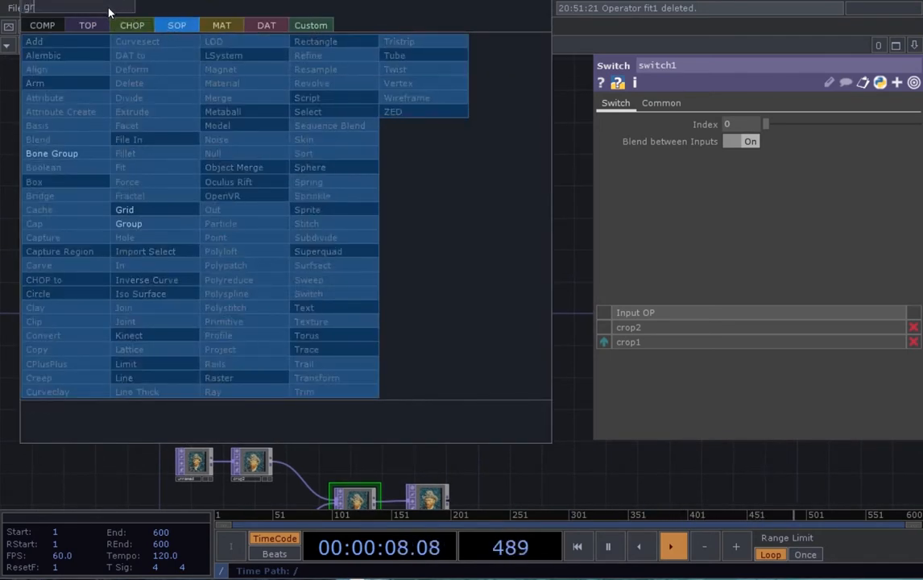
type("id")
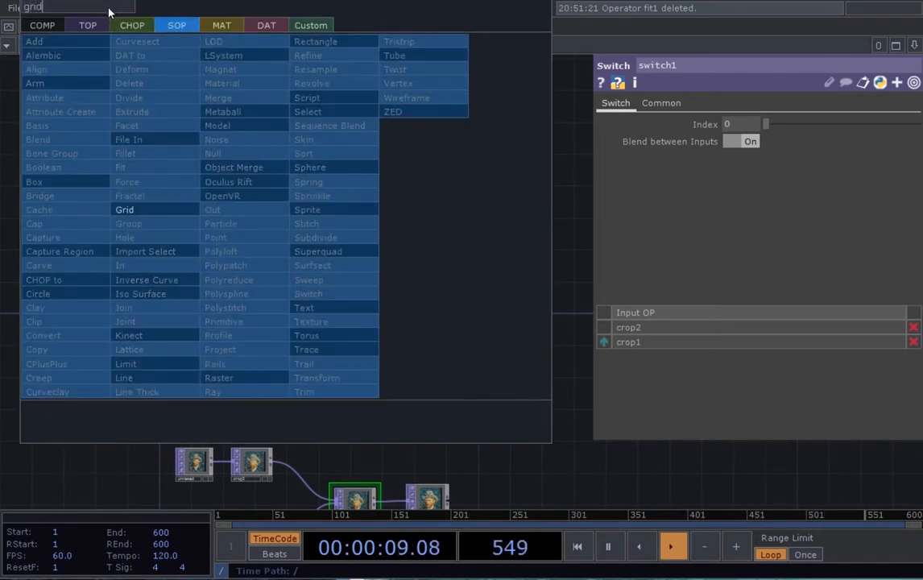
left_click(128, 210)
left_click(205, 270)
scroll(266, 274, "up", 5)
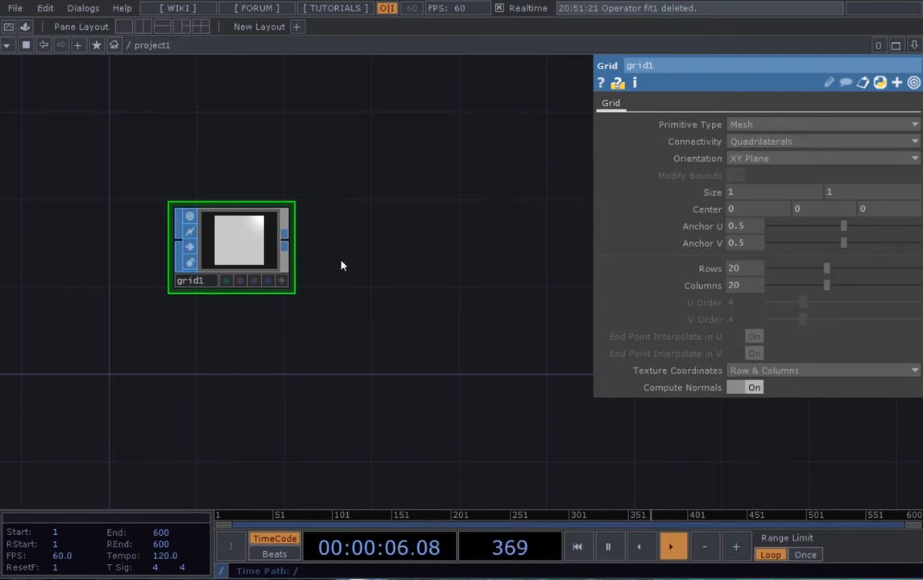
- Add a SOP to CHOP beside the grid1 node
left_click_drag(340, 264, 318, 261)
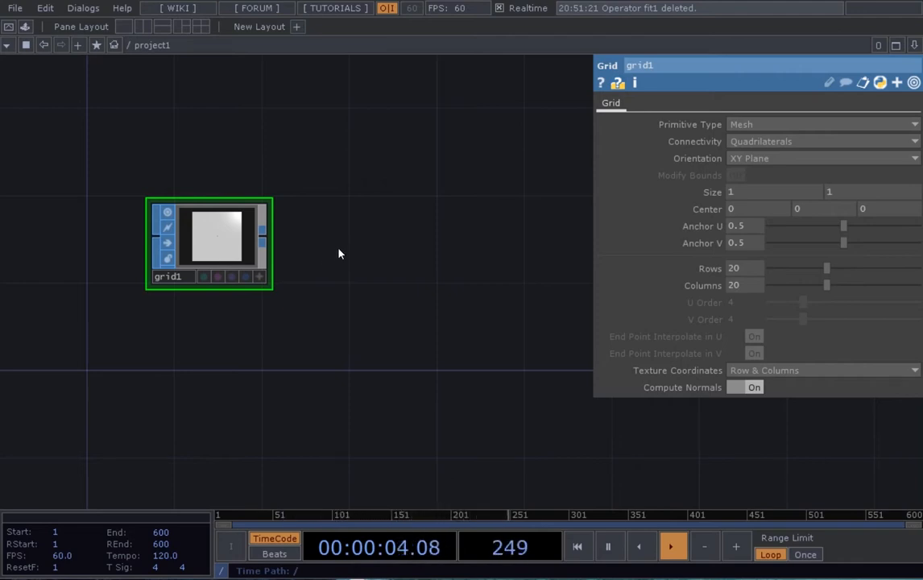
left_click_drag(366, 249, 351, 245)
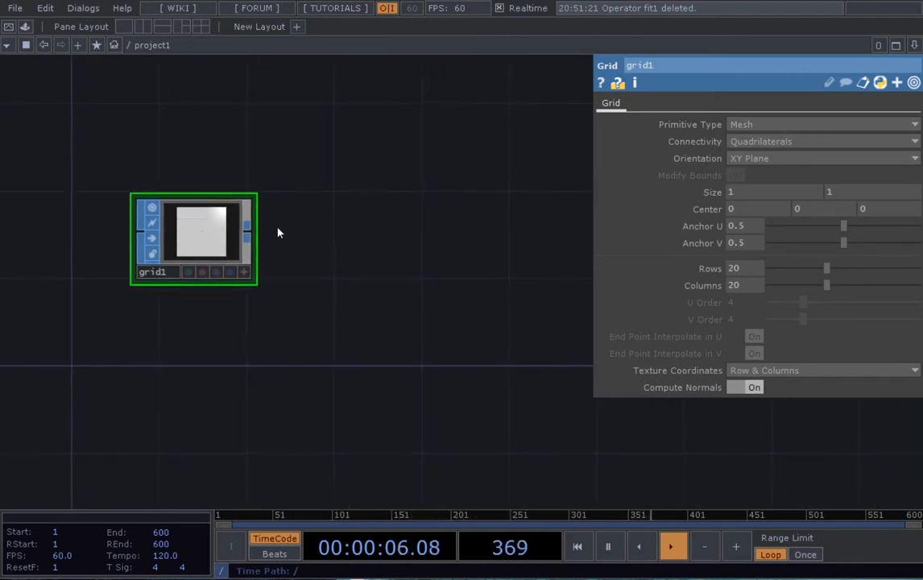
key("Tab")
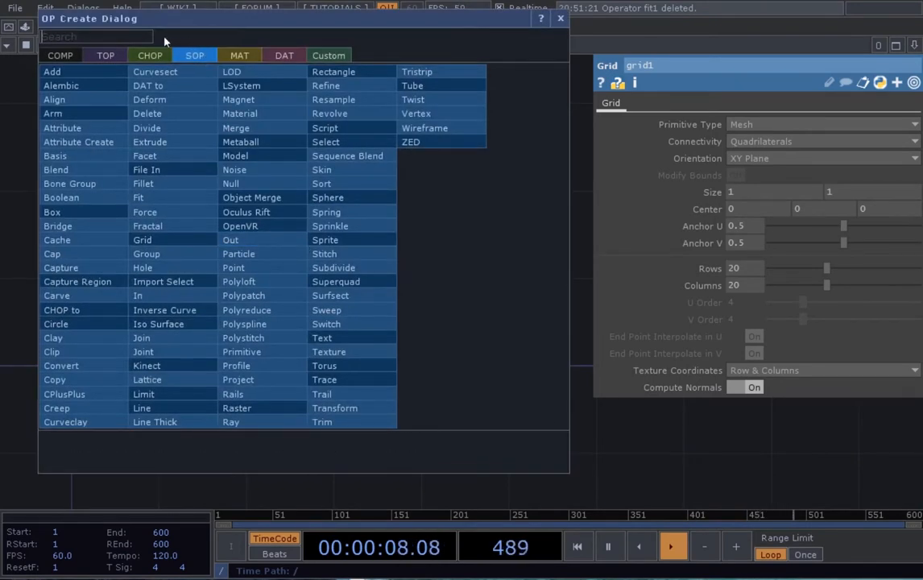
left_click(150, 55)
type("sop to")
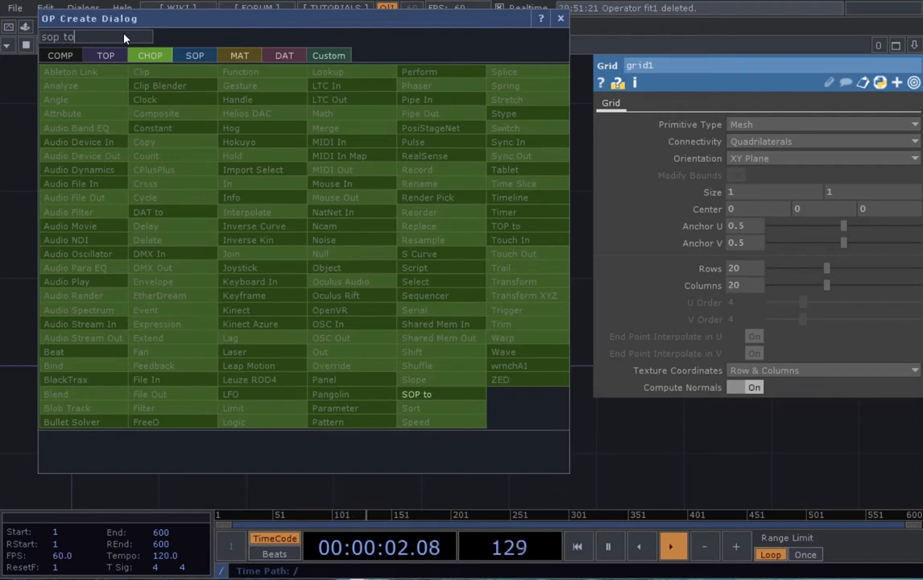
left_click(418, 394)
left_click(400, 249)
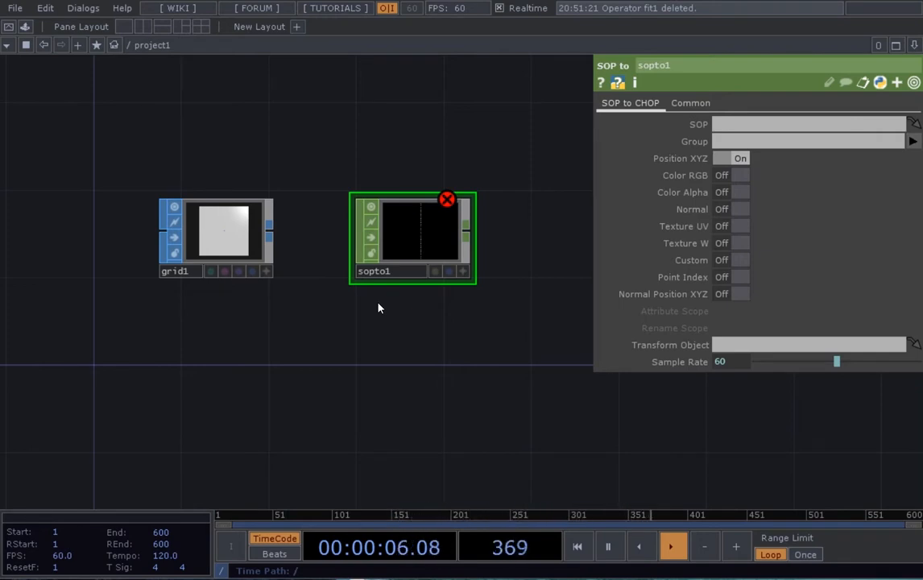
- Assign grid1 as the source SOP of the sopto1 node
left_click_drag(376, 325, 371, 341)
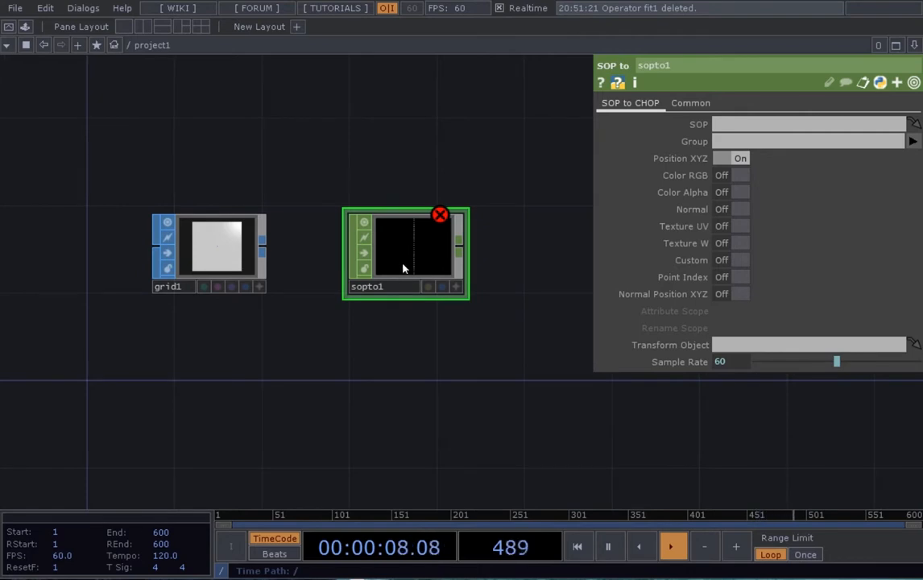
left_click_drag(437, 319, 430, 326)
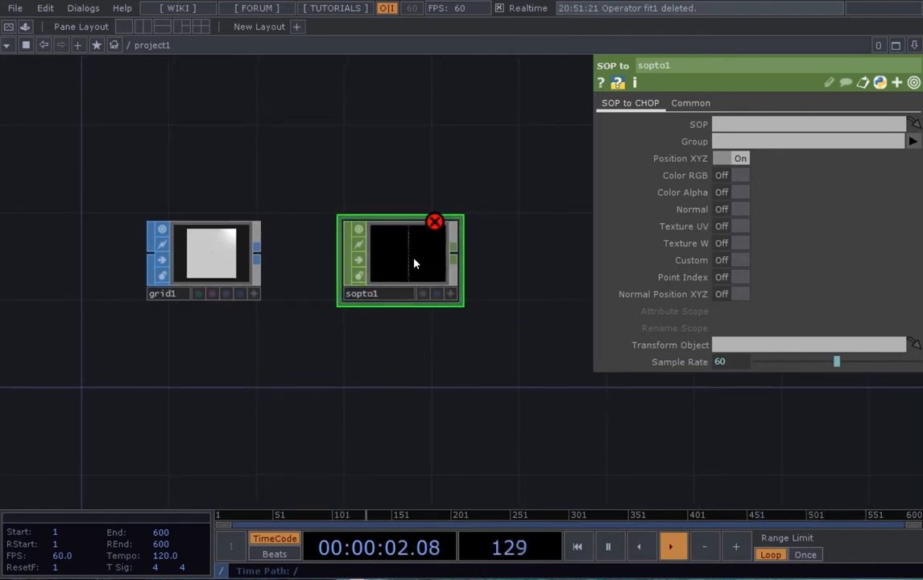
left_click_drag(200, 256, 731, 124)
scroll(455, 358, "up", 1)
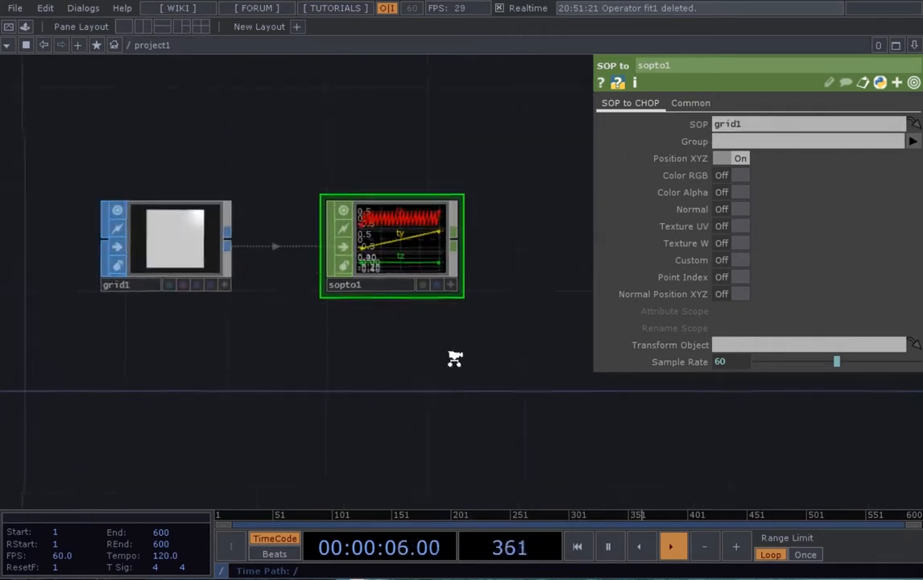
scroll(455, 358, "up", 2)
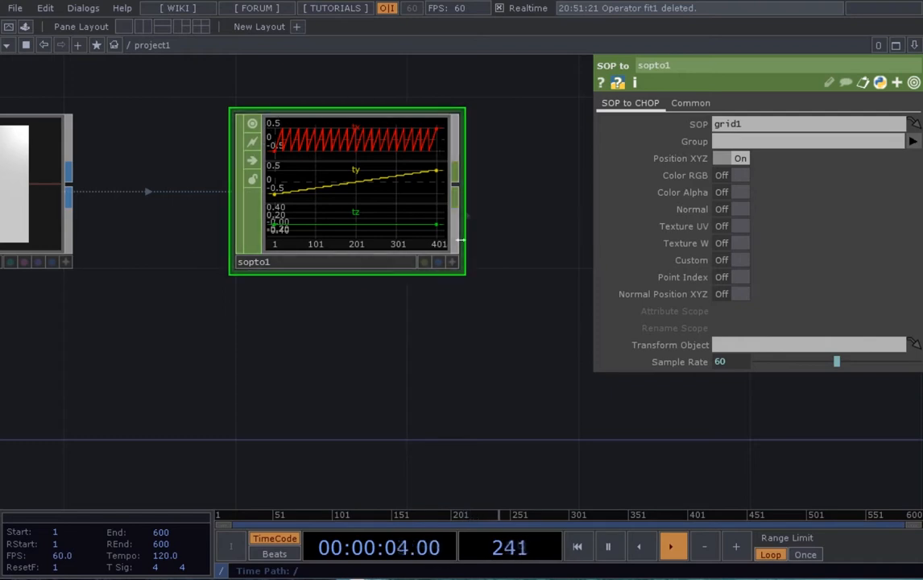
- Select grid1 and sopto1 together and move them down nearer the image network, lined up with its first column of nodes
scroll(361, 274, "down", 5)
right_click_drag(426, 339, 165, 260)
left_click_drag(156, 248, 156, 316)
scroll(212, 244, "down", 3)
left_click_drag(212, 243, 309, 163)
left_click_drag(278, 229, 247, 290)
scroll(275, 211, "down", 3)
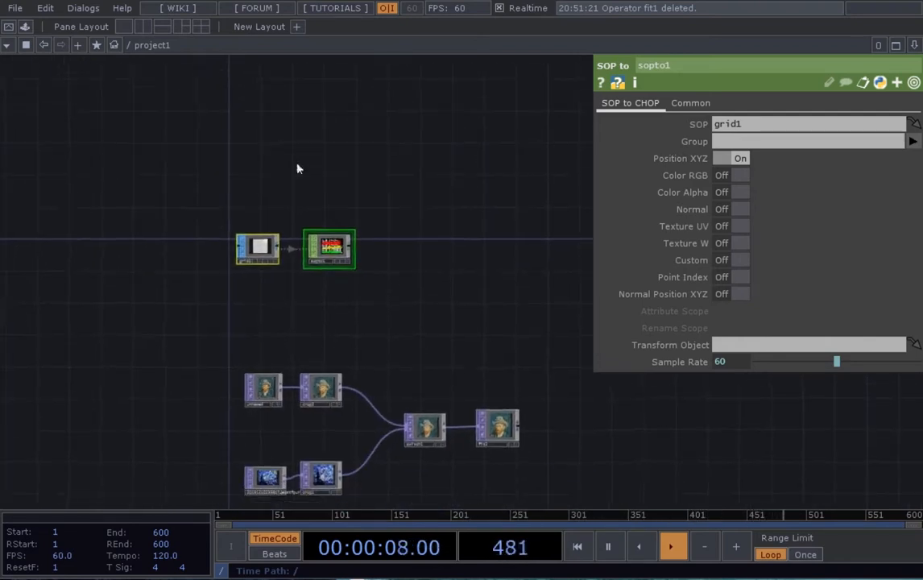
left_click_drag(296, 164, 301, 133)
left_click_drag(263, 212, 272, 221)
left_click_drag(319, 163, 298, 263)
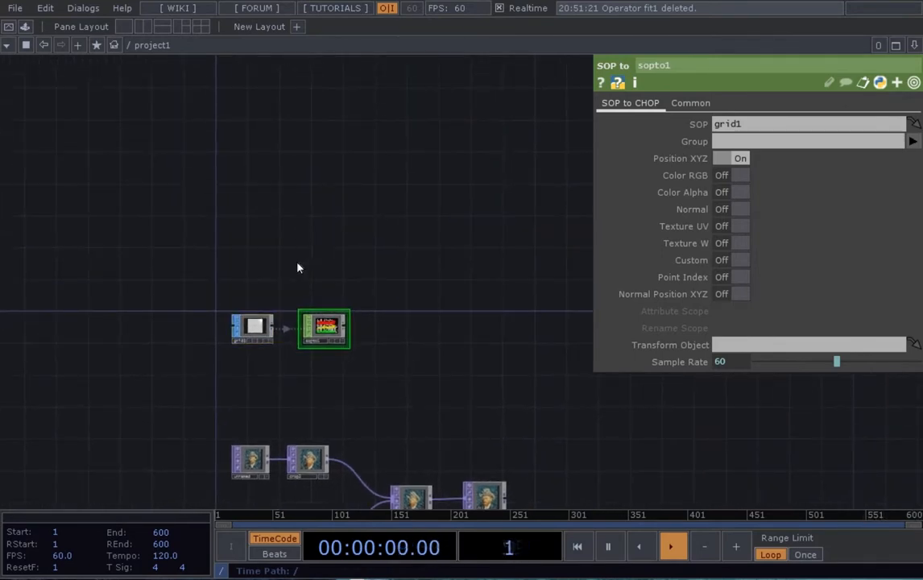
- Add a Rectangle SOP in the empty space above grid1
scroll(299, 263, "up", 3)
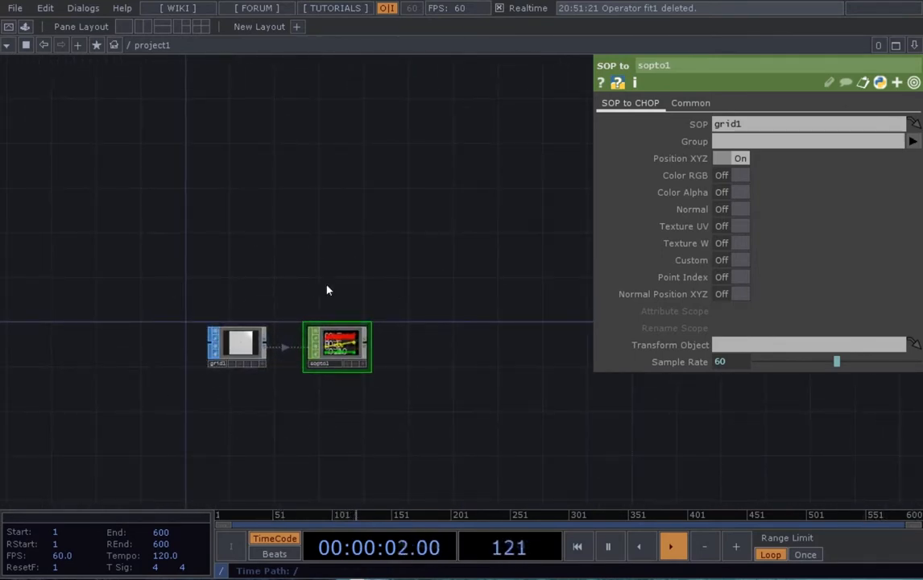
scroll(338, 287, "up", 2)
left_click_drag(316, 235, 353, 308)
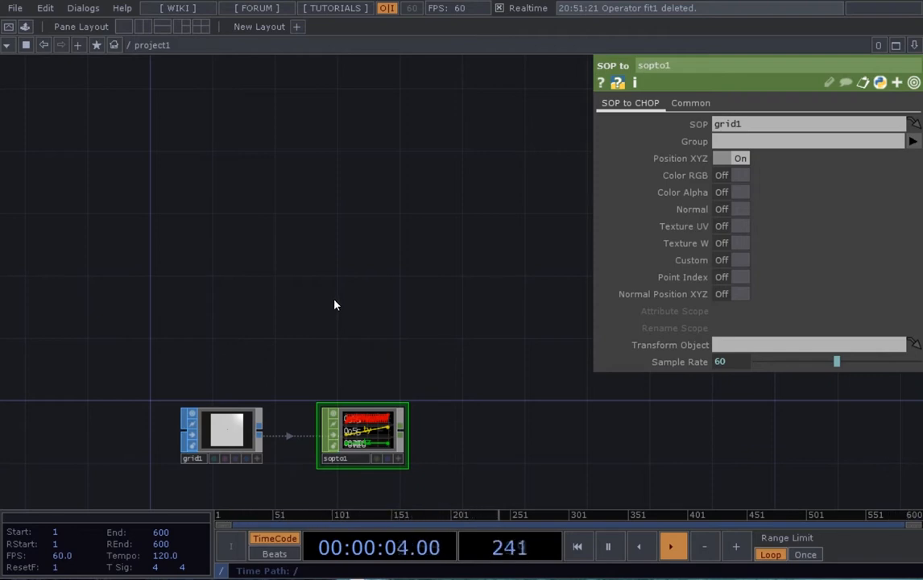
left_click_drag(215, 220, 212, 240)
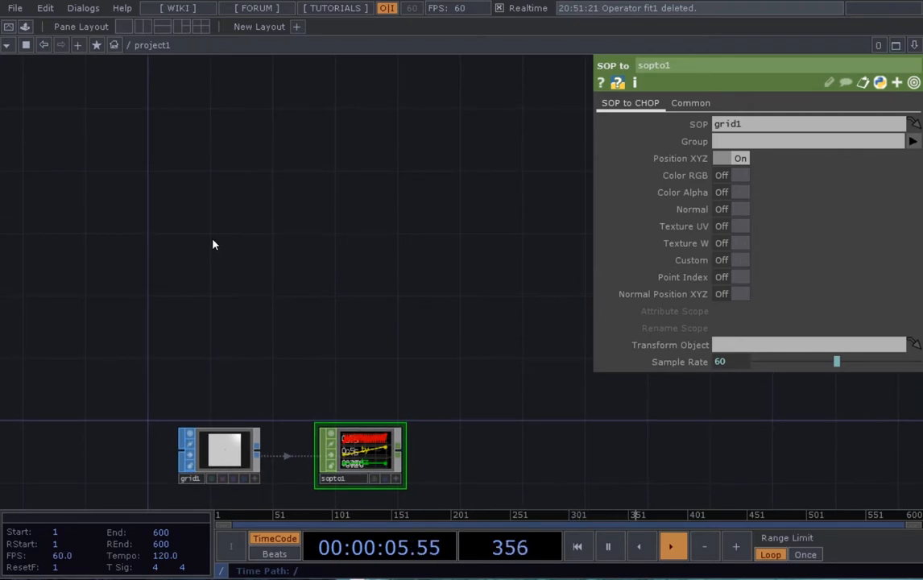
double_click(213, 244)
left_click(141, 53)
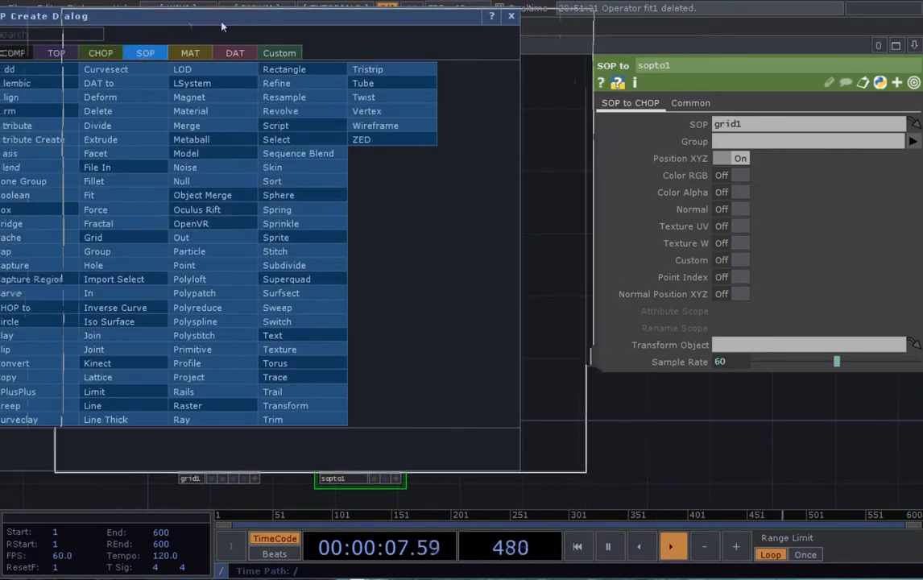
type("rec")
key("Return")
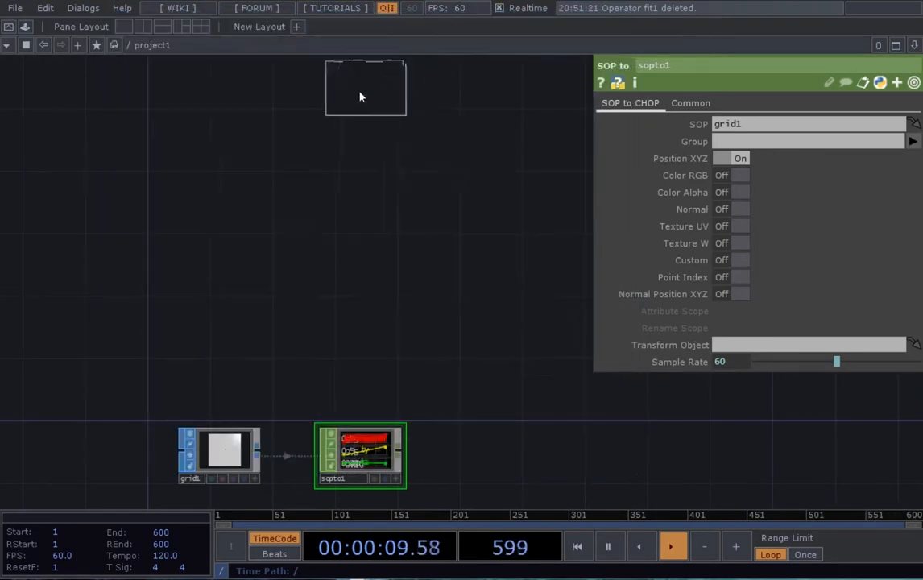
left_click(231, 218)
- Add a Transform SOP beside rectangle1 and connect the rectangle's output to its input
left_click_drag(234, 195, 262, 193)
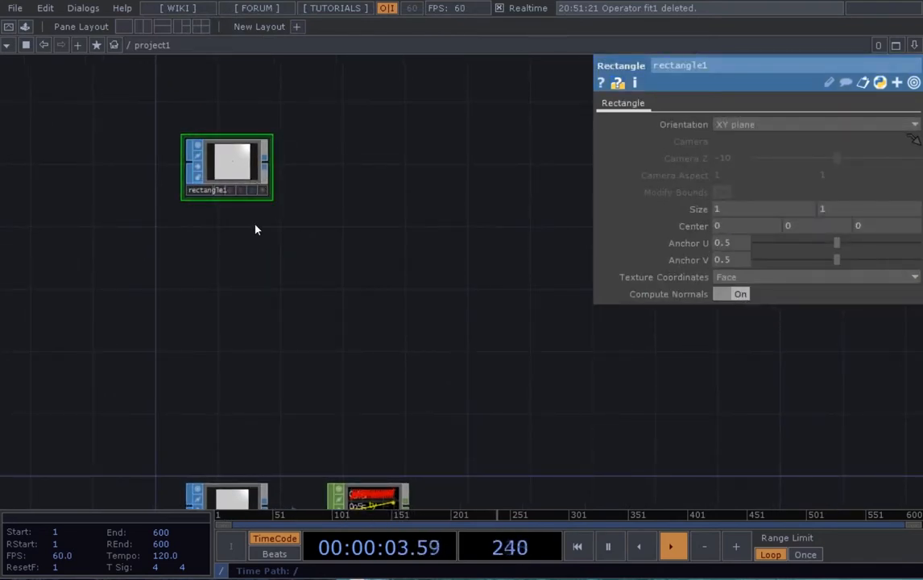
scroll(307, 276, "up", 2)
key("Tab")
type("tra")
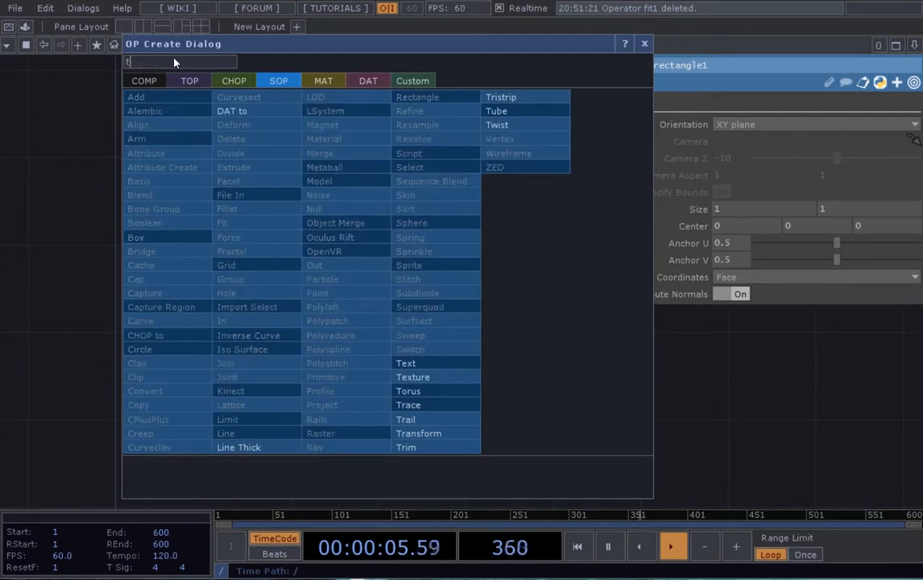
left_click(406, 418)
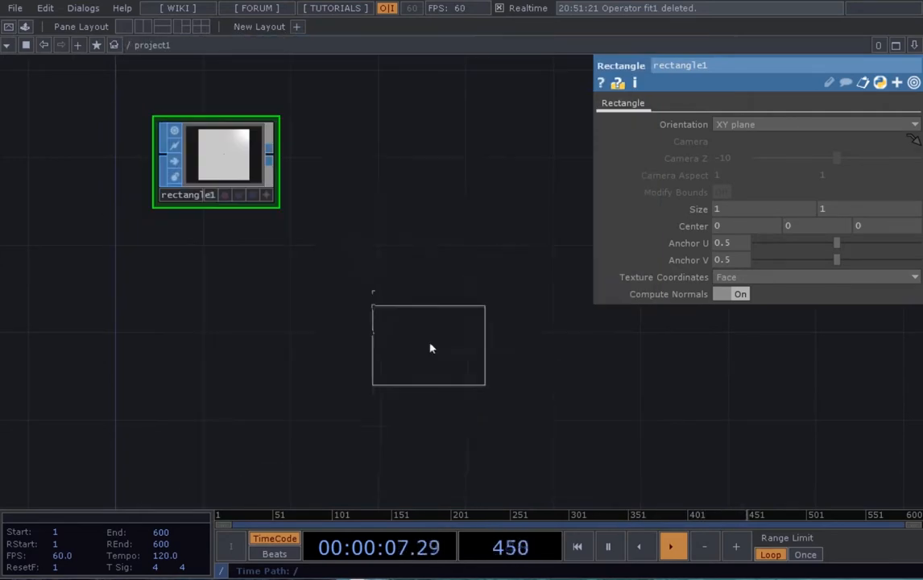
left_click(389, 168)
left_click_drag(270, 153, 337, 150)
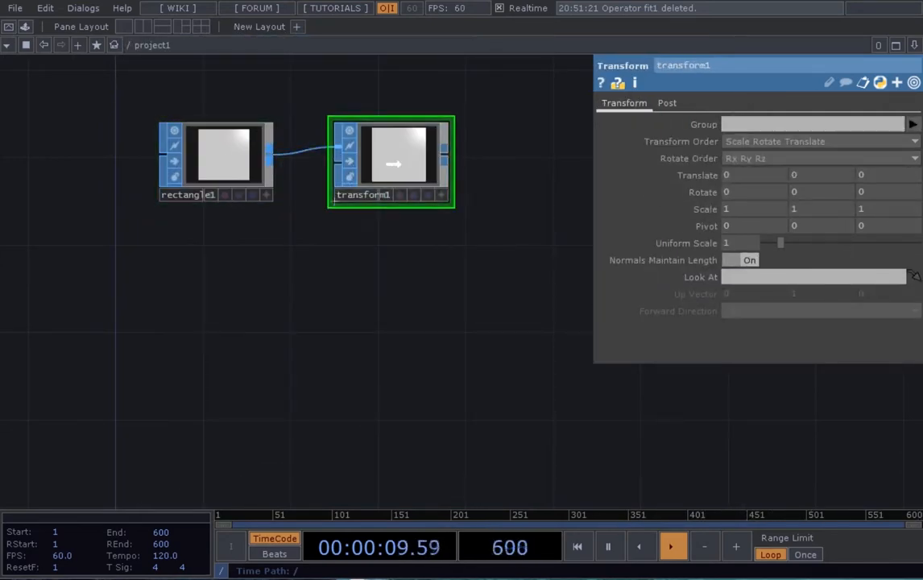
- Add a Geometry COMP beside the transform1 node
left_click_drag(391, 266, 278, 309)
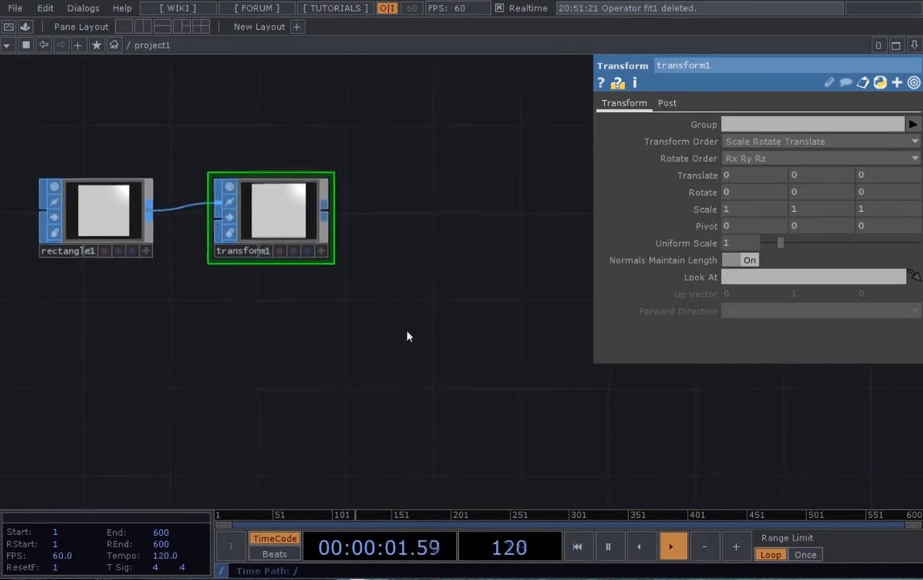
key("Tab")
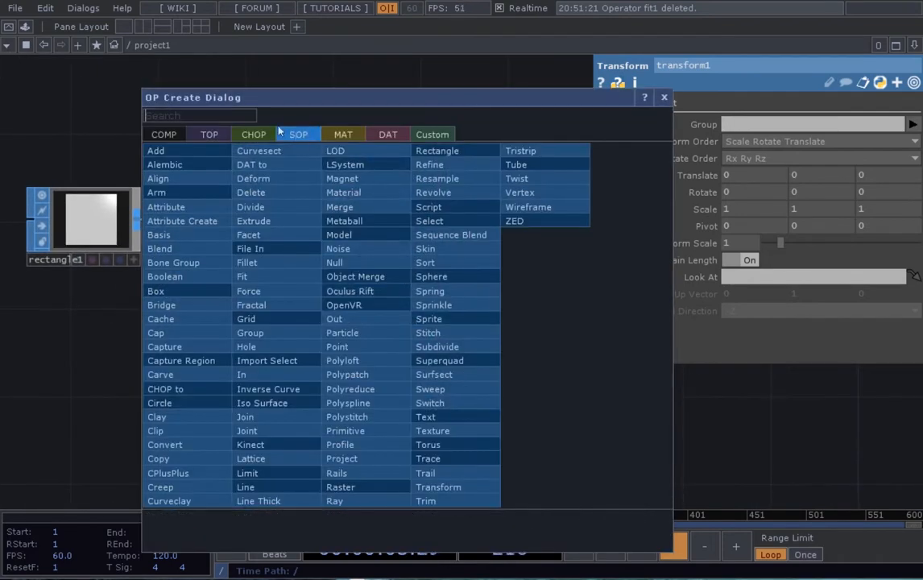
left_click(162, 135)
type("ge")
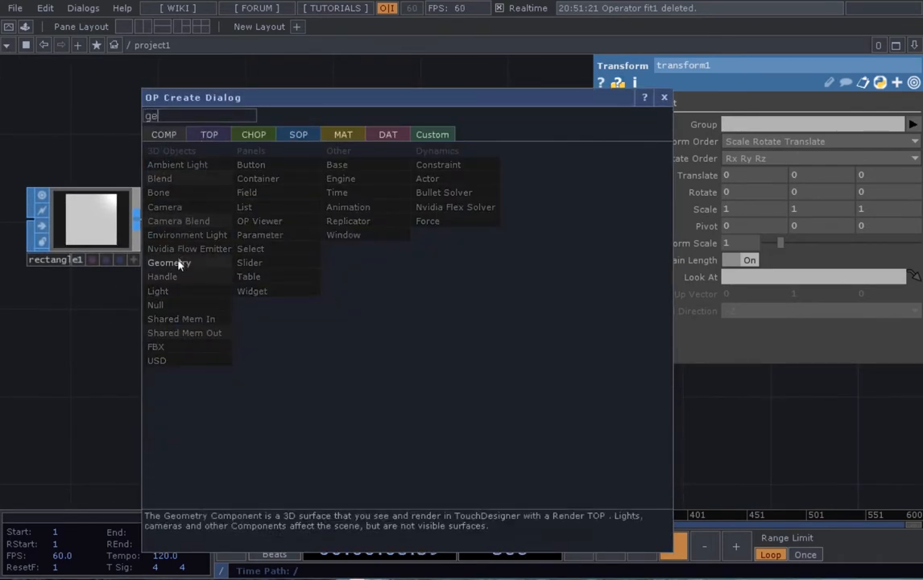
left_click(179, 264)
left_click(428, 243)
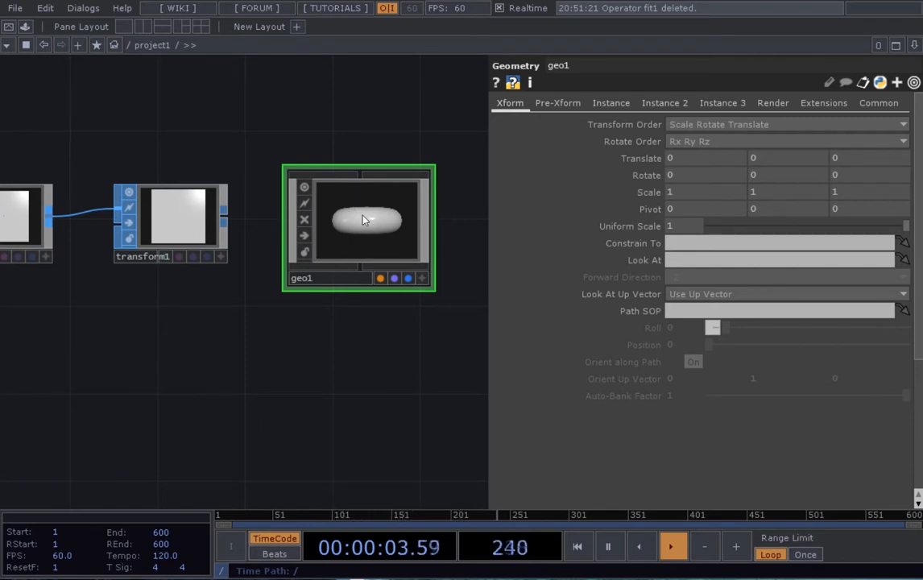
- Inside geo1, delete the default torus and add an In SOP in its place
key("i")
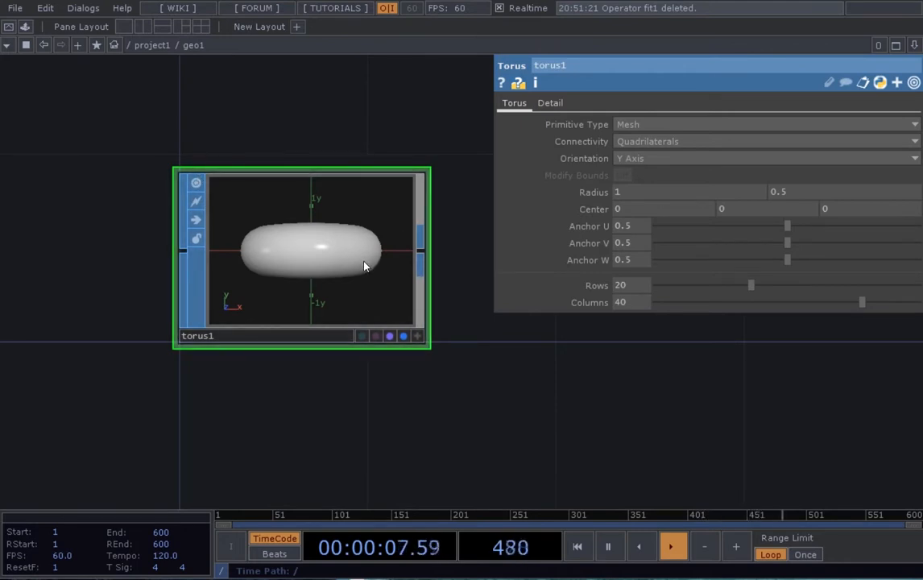
key("Delete")
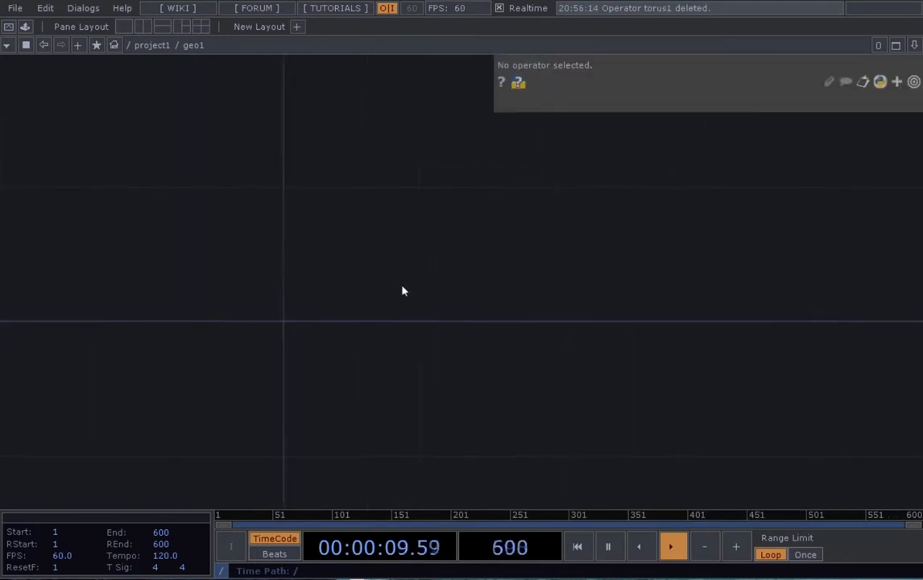
key("Tab")
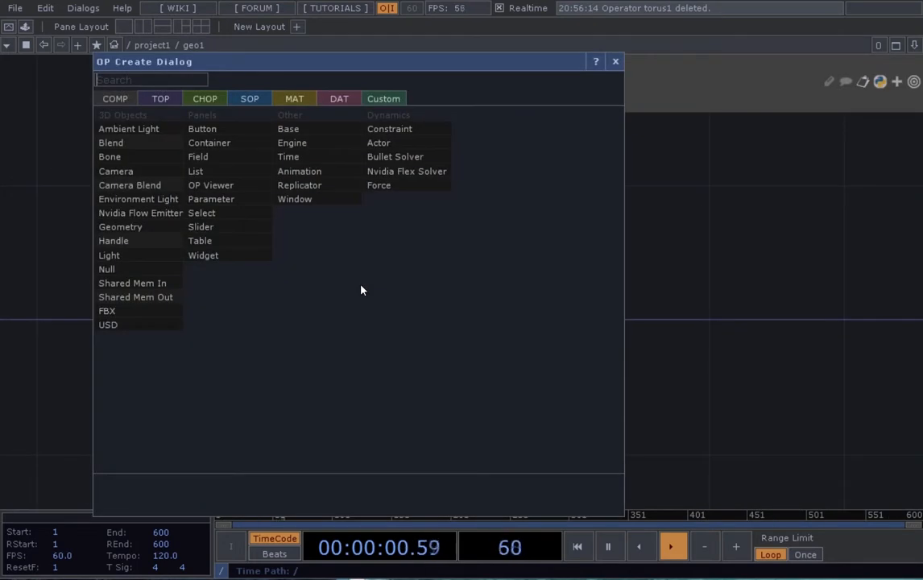
left_click(250, 98)
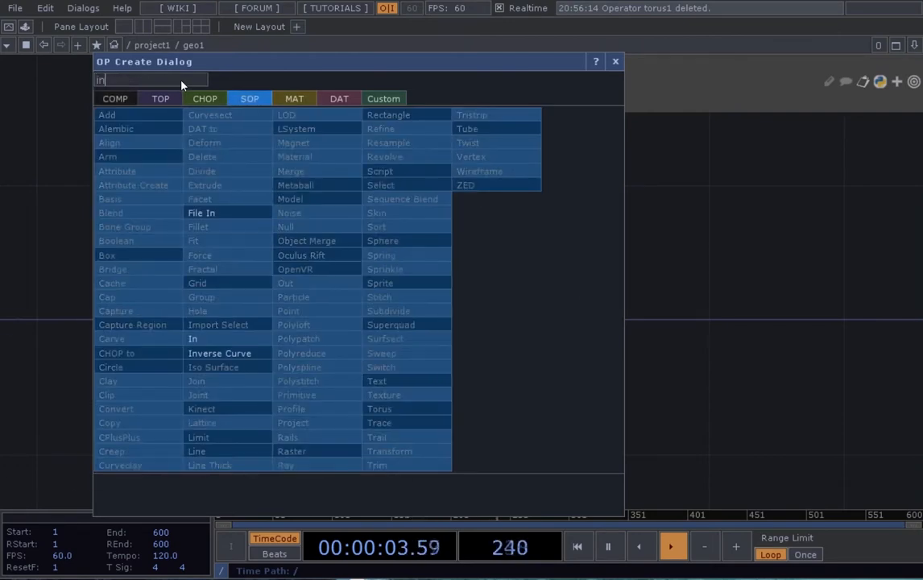
left_click(201, 311)
left_click(331, 277)
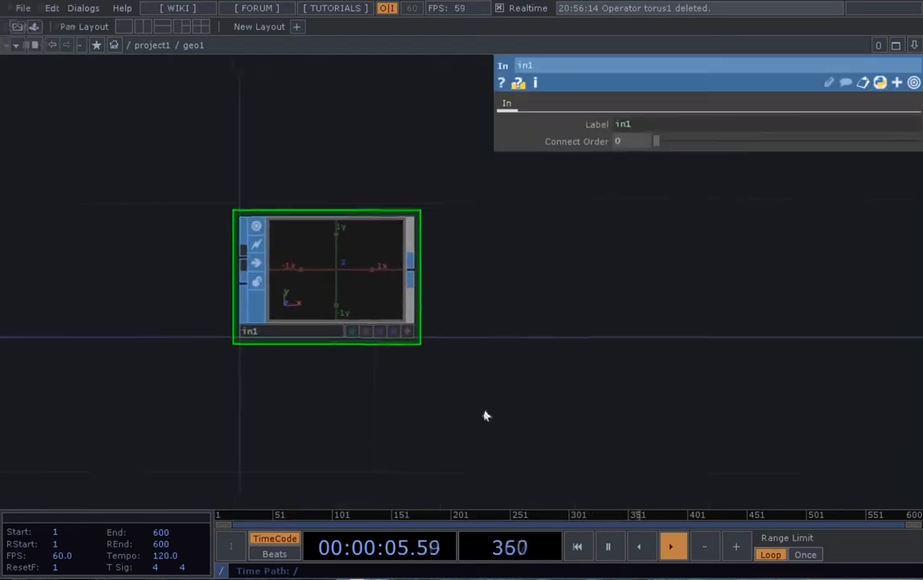
- Add an Out SOP beside in1 and connect in1's output to it
key("Tab")
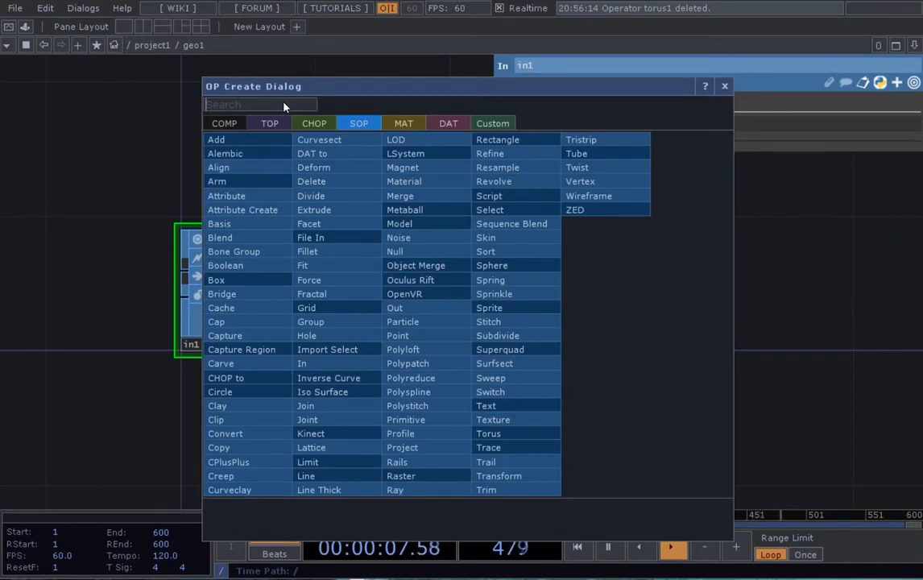
type("out")
left_click(414, 308)
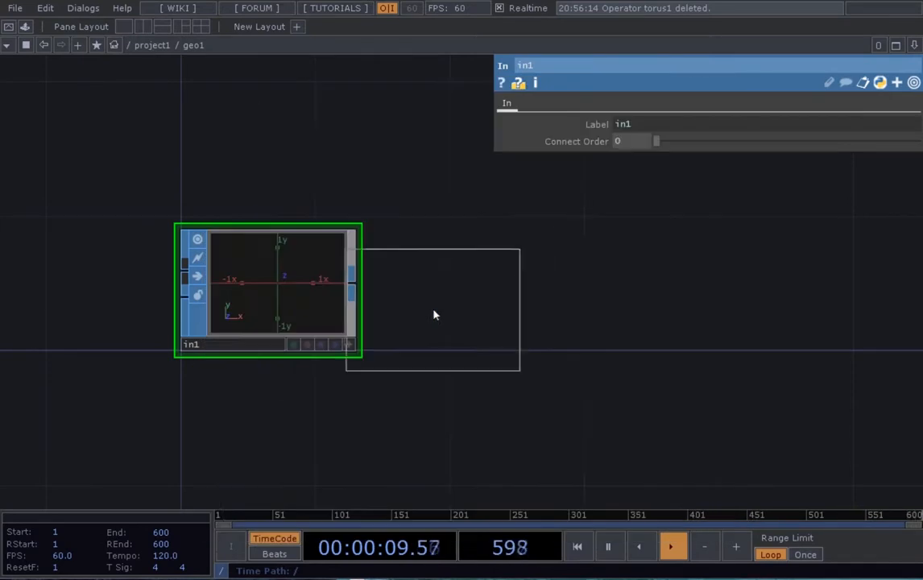
left_click(508, 291)
left_click_drag(352, 286, 418, 283)
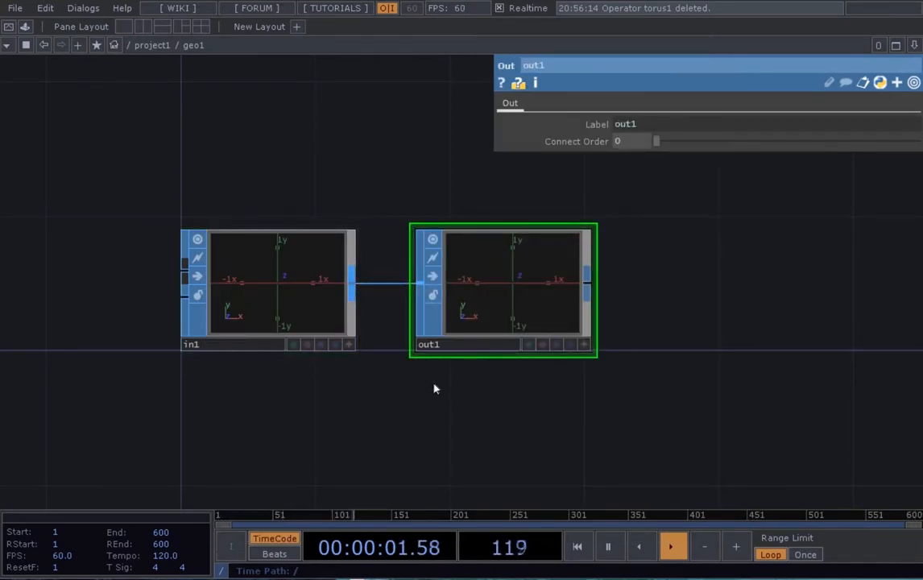
- Turn on the Render and Display flags of the out1 node
left_click_drag(434, 388, 419, 391)
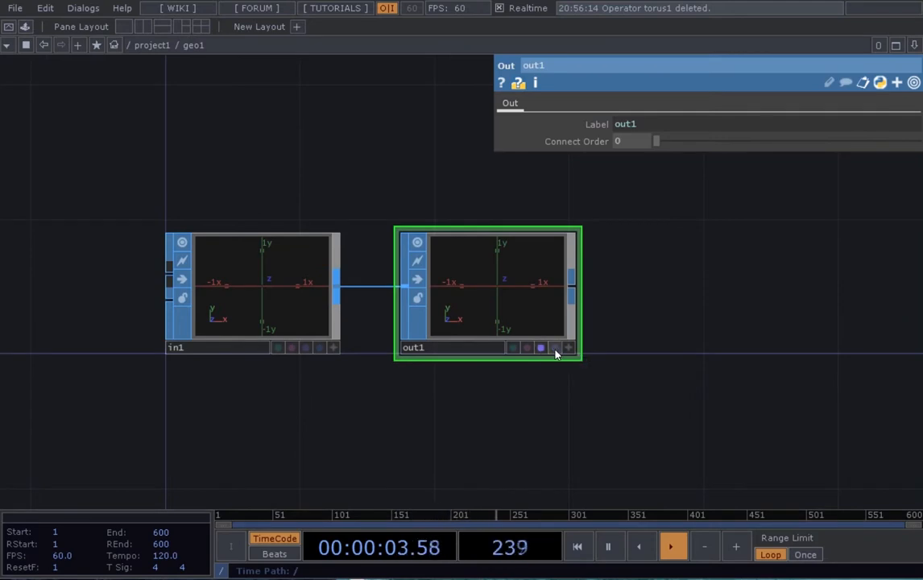
left_click(539, 347)
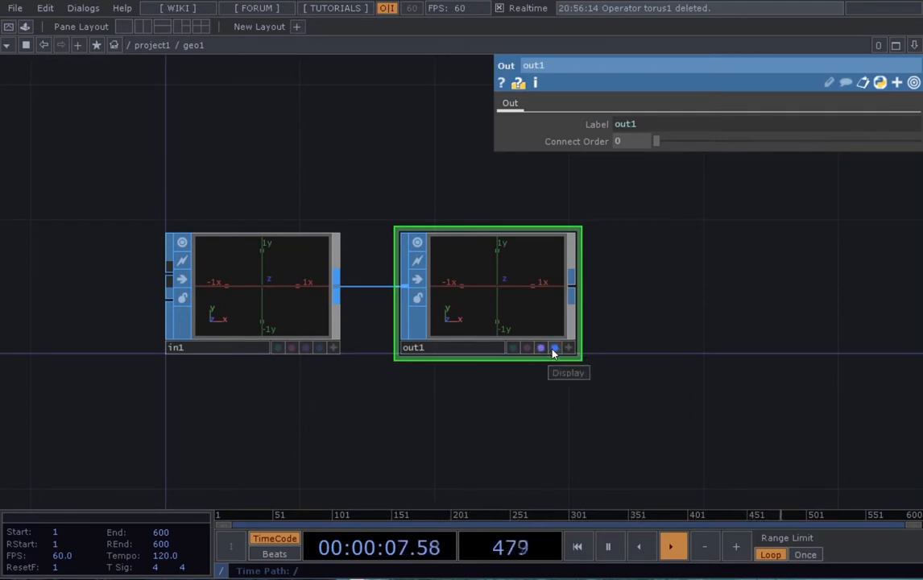
scroll(553, 353, "down", 3)
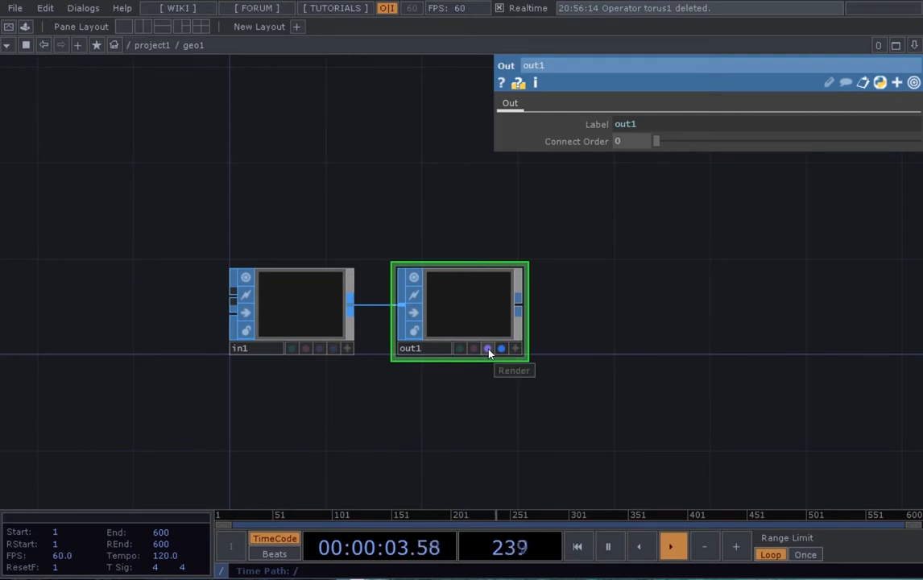
scroll(488, 352, "up", 5)
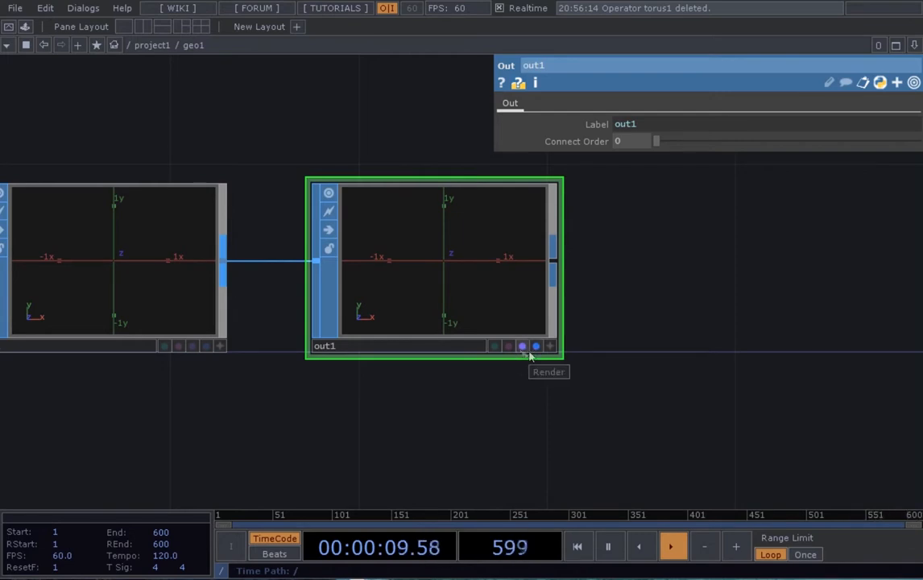
scroll(499, 378, "down", 5)
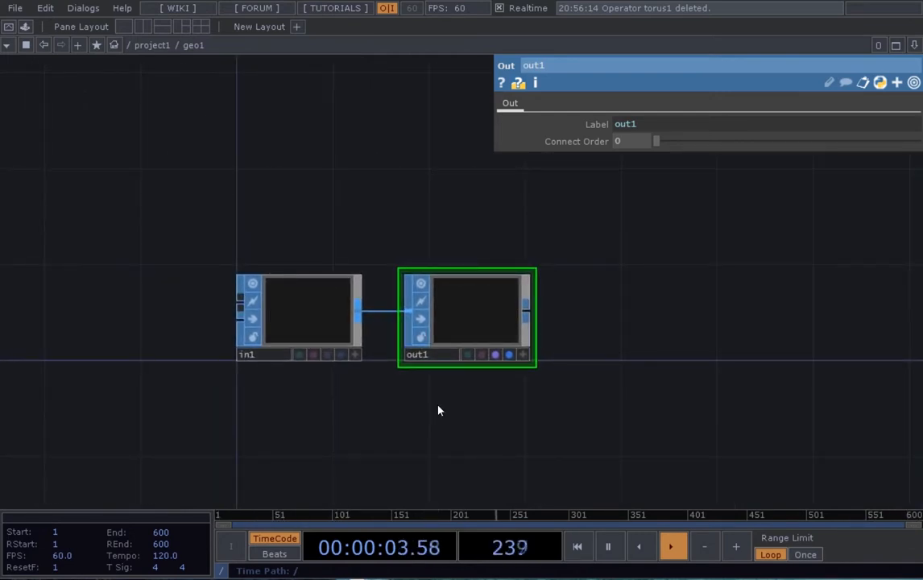
key("u")
scroll(408, 407, "down", 3)
left_click_drag(390, 366, 384, 413)
scroll(384, 417, "up", 2)
key("i")
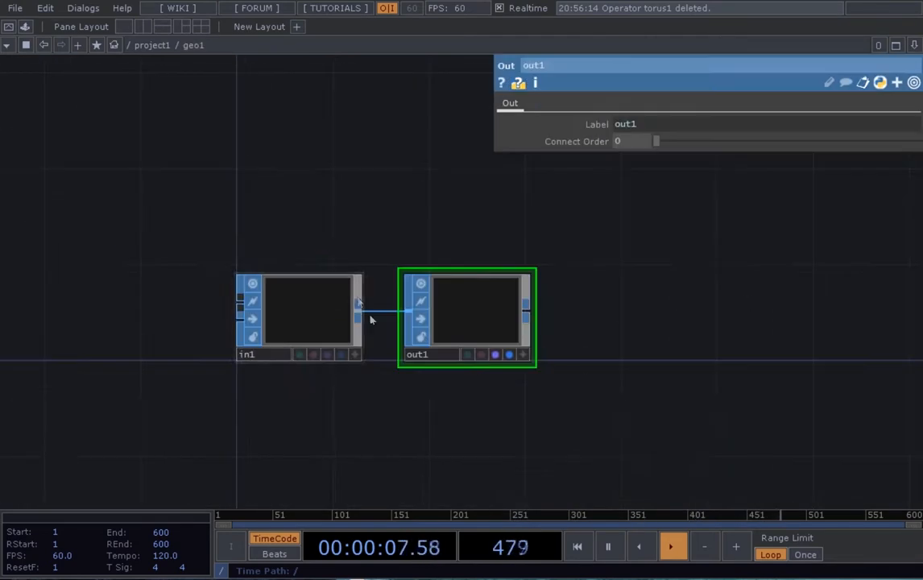
- Return to the project1 network and connect transform1's output to the input of geo1
left_click(142, 44)
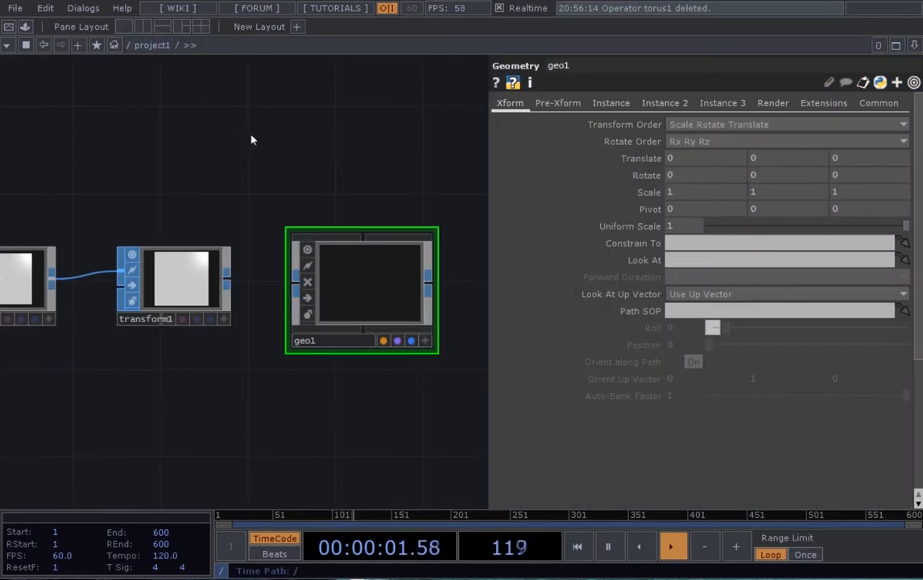
scroll(266, 153, "down", 2)
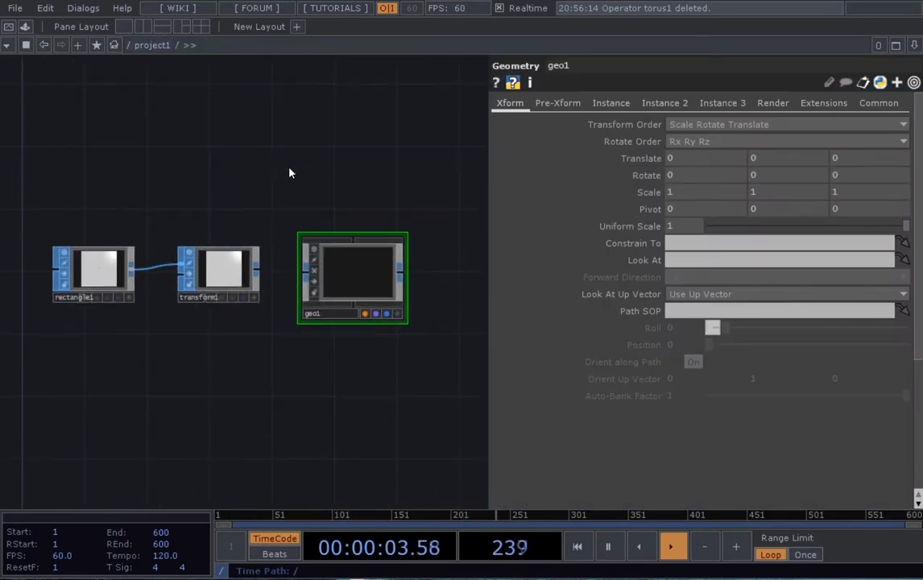
scroll(342, 350, "up", 3)
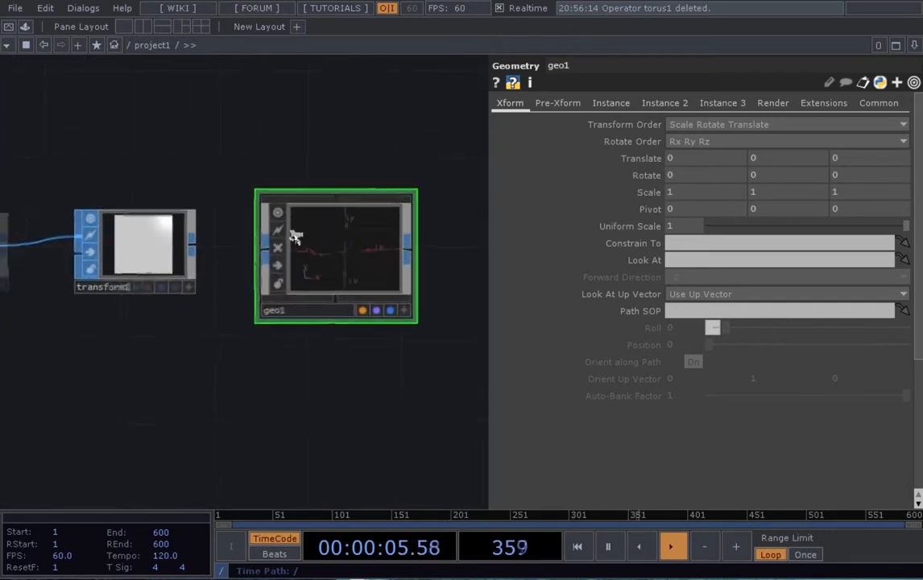
scroll(294, 235, "up", 1)
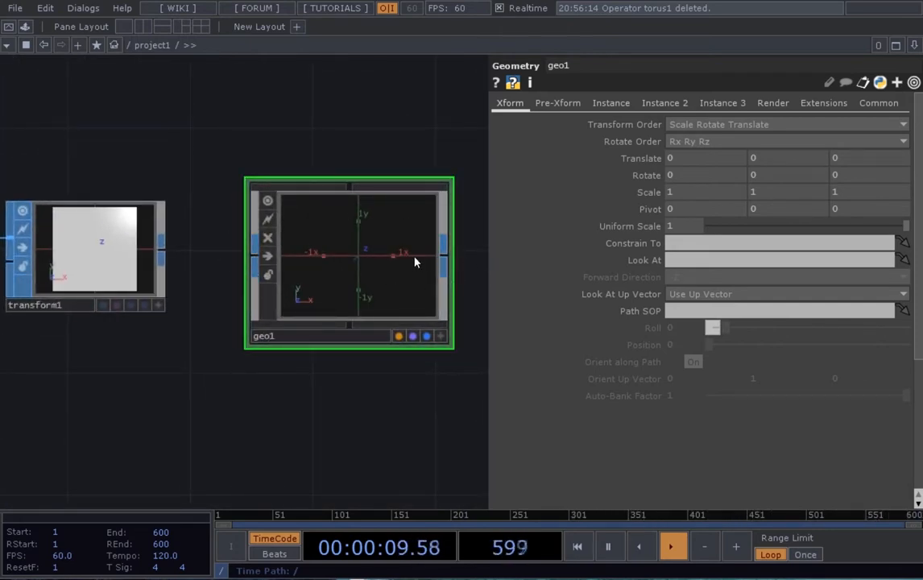
left_click_drag(210, 229, 241, 227)
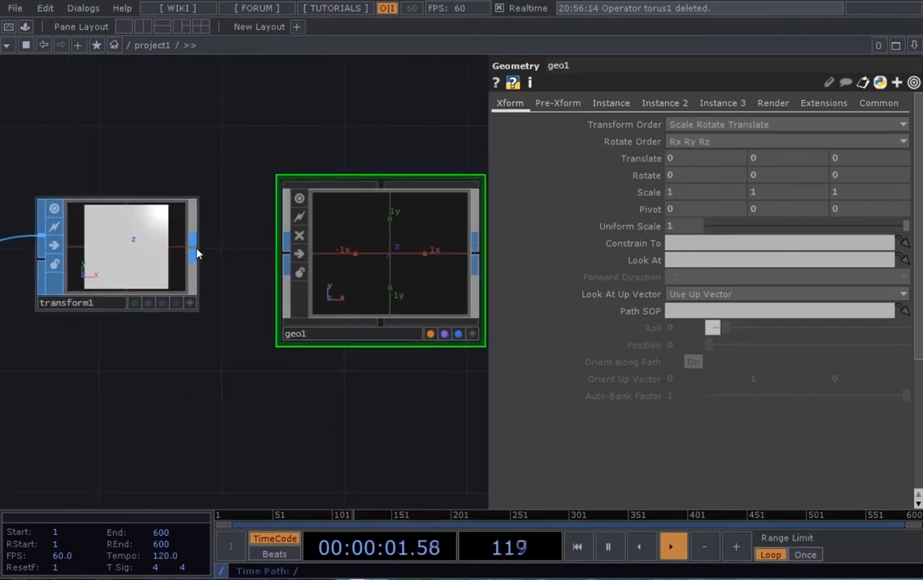
left_click_drag(196, 255, 286, 254)
scroll(294, 316, "down", 1)
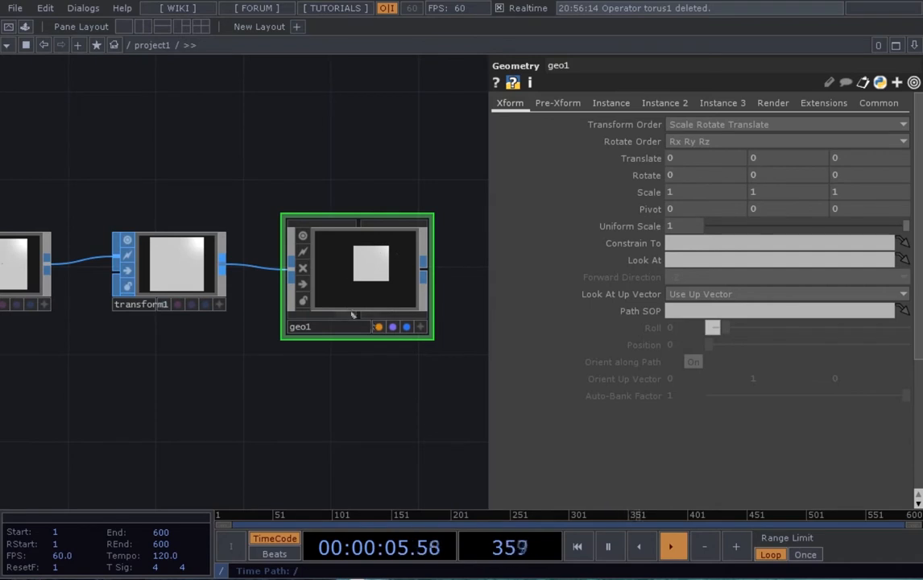
scroll(366, 339, "down", 5)
left_click_drag(394, 310, 258, 230)
left_click_drag(333, 295, 304, 314)
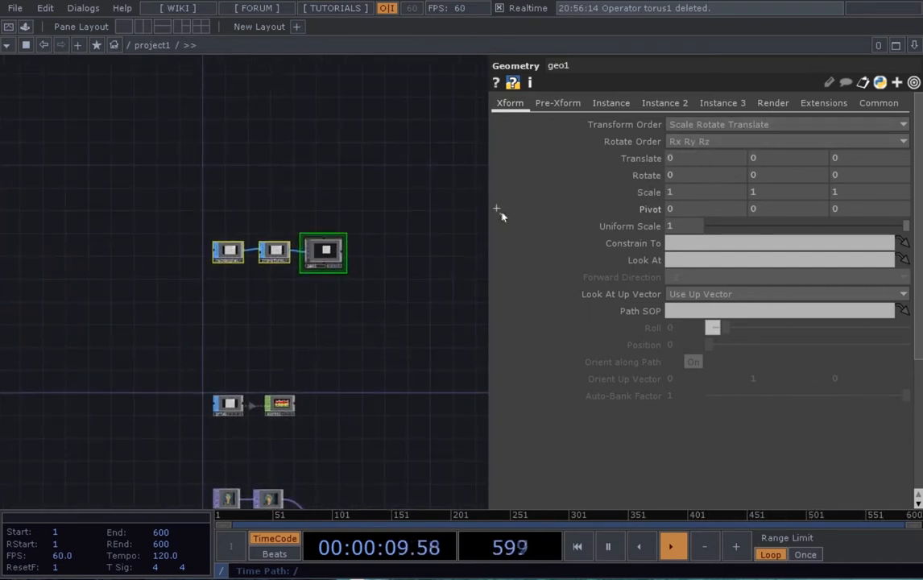
scroll(371, 280, "up", 4)
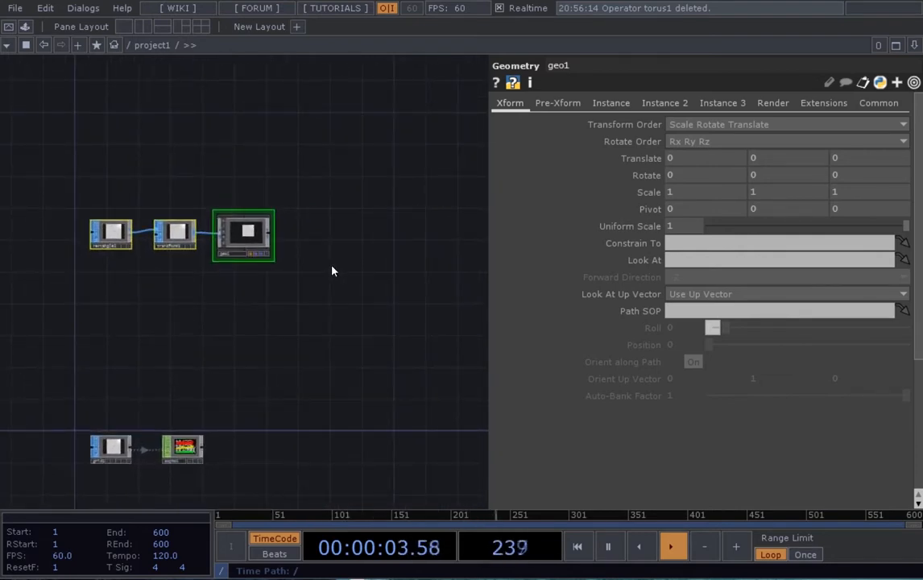
left_click_drag(329, 255, 314, 266)
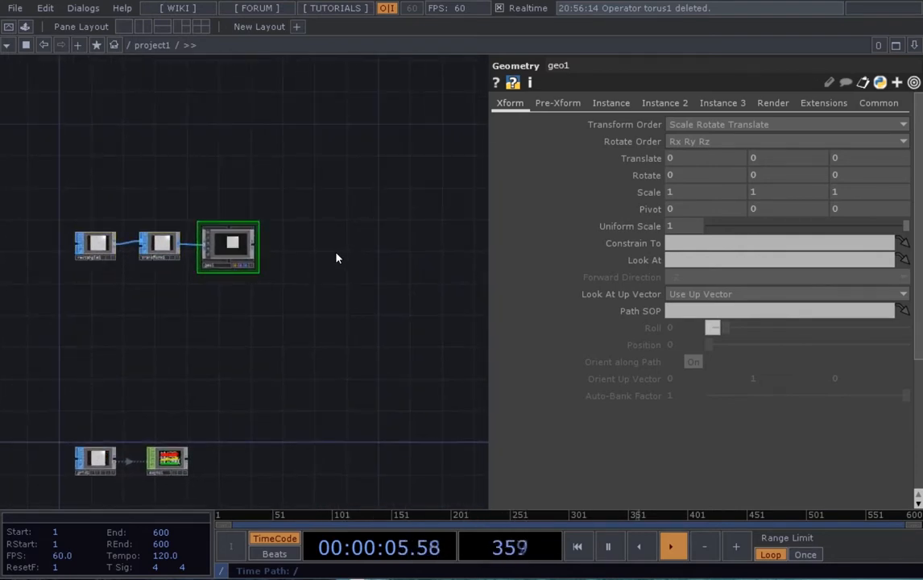
- Add a Render TOP beside the geo1 node
key("Tab")
left_click(136, 63)
type("re")
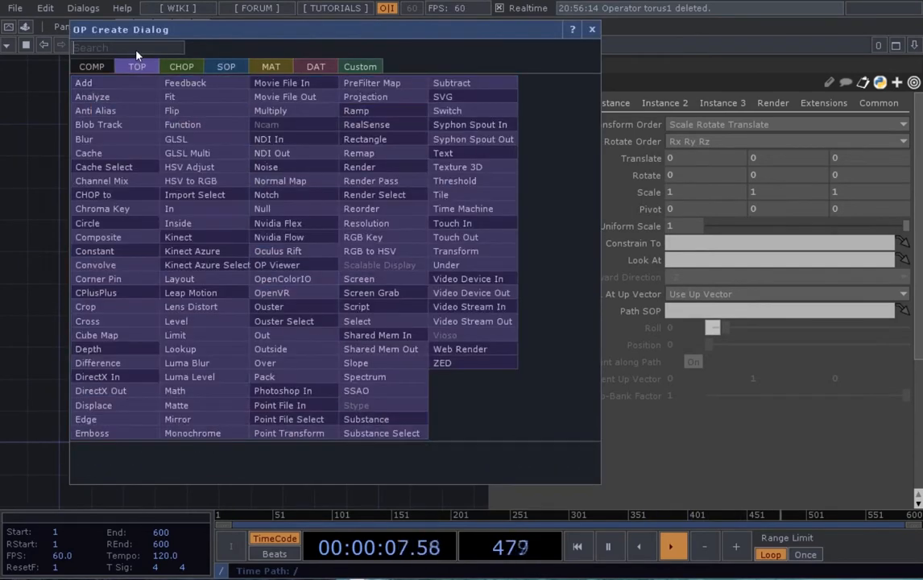
type("nder")
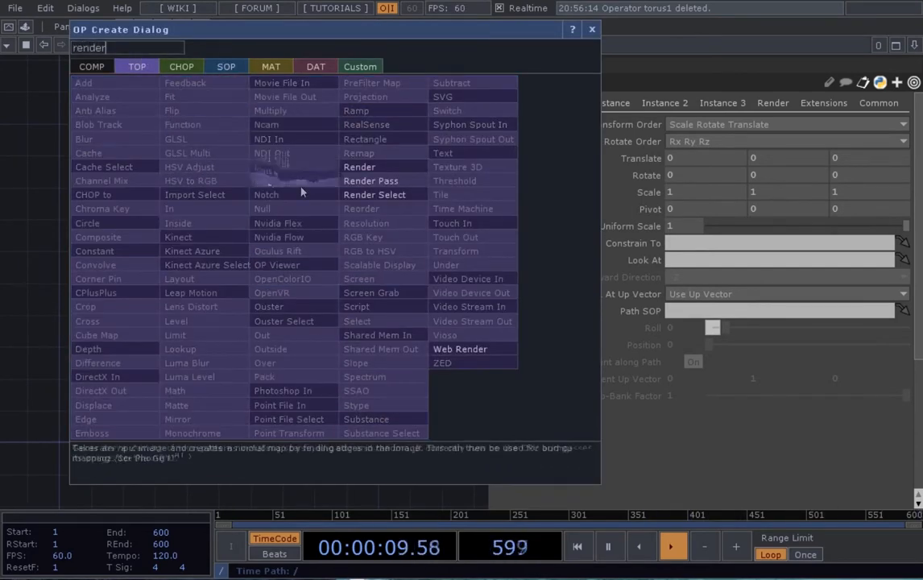
left_click(373, 172)
left_click(344, 249)
scroll(336, 210, "up", 2)
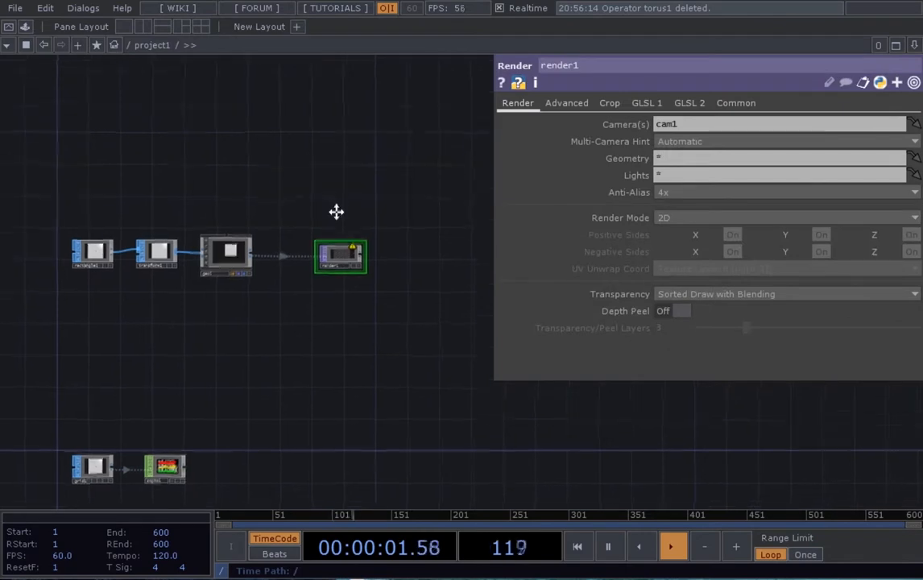
- Add a Camera COMP and position it directly above render1
middle_click_drag(312, 315, 315, 341)
left_click_drag(383, 346, 455, 354)
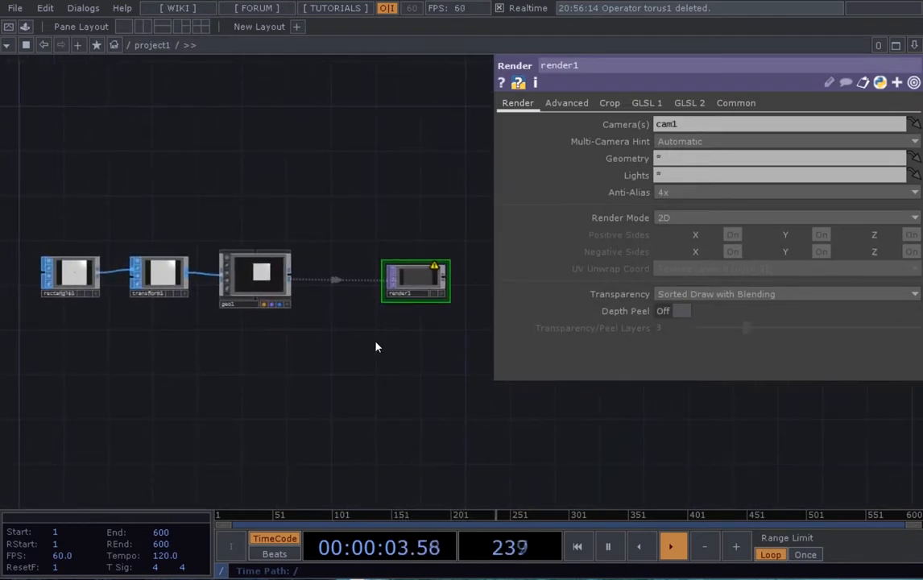
left_click_drag(380, 217, 339, 282)
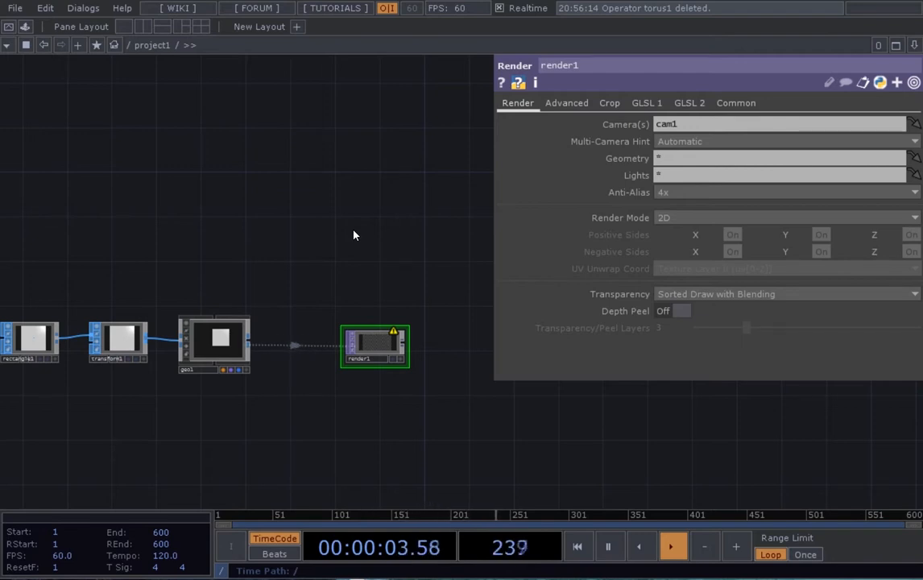
key("Tab")
left_click(109, 43)
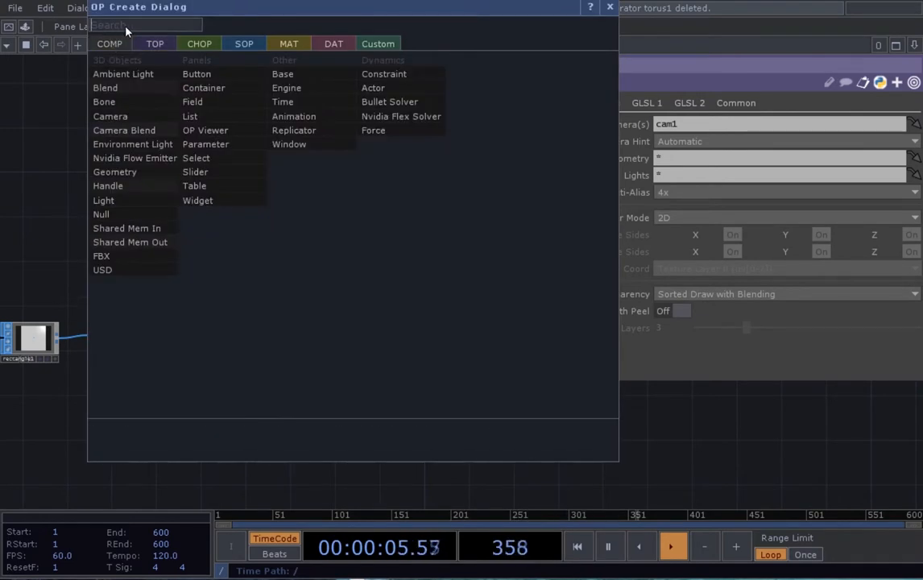
type("cam")
left_click(125, 117)
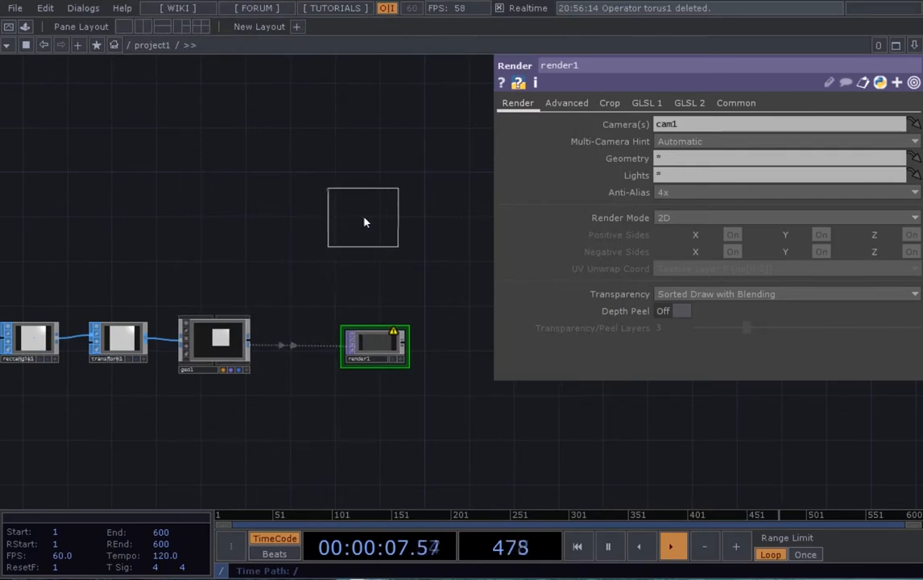
left_click(363, 221)
left_click_drag(388, 288, 390, 242)
left_click_drag(370, 182, 381, 193)
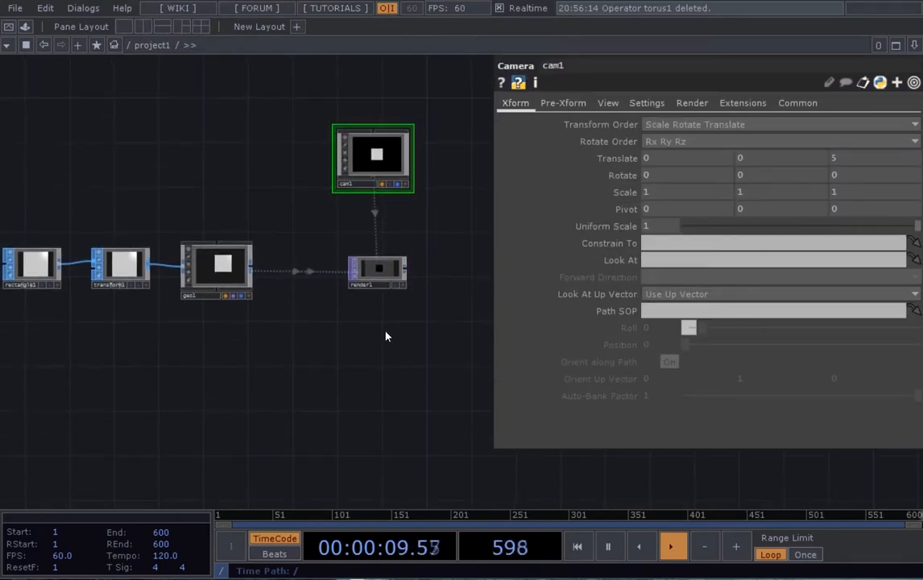
- Add a Light COMP directly below render1
key("Tab")
left_click(186, 145)
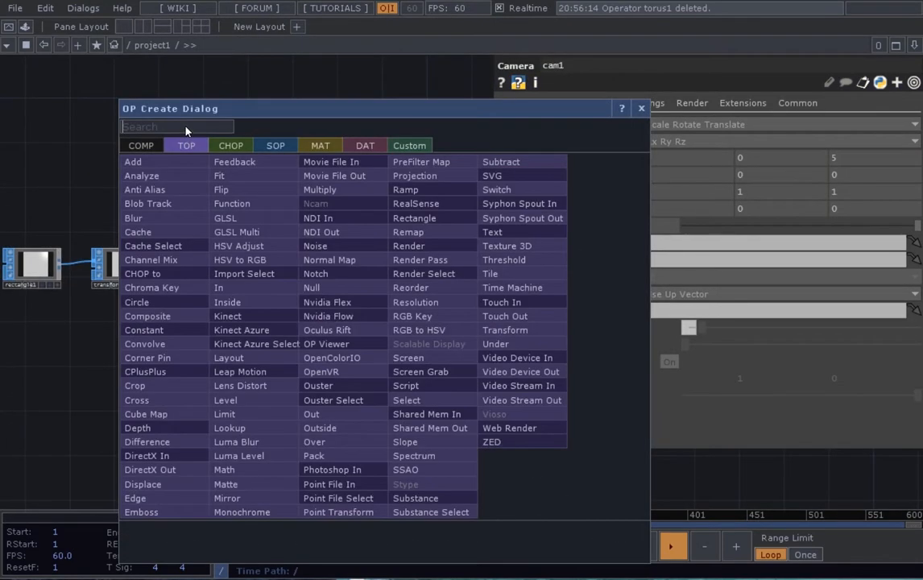
left_click(145, 142)
type("light")
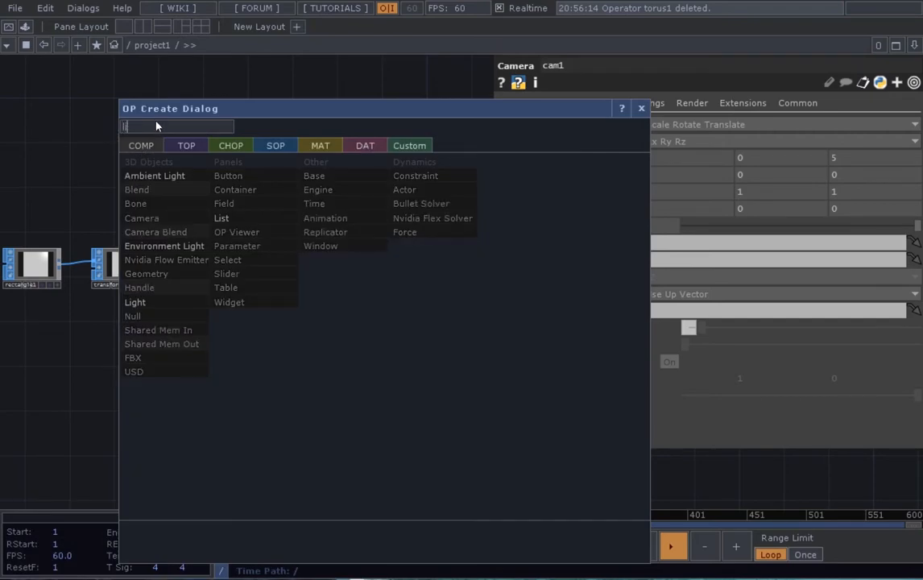
left_click(170, 303)
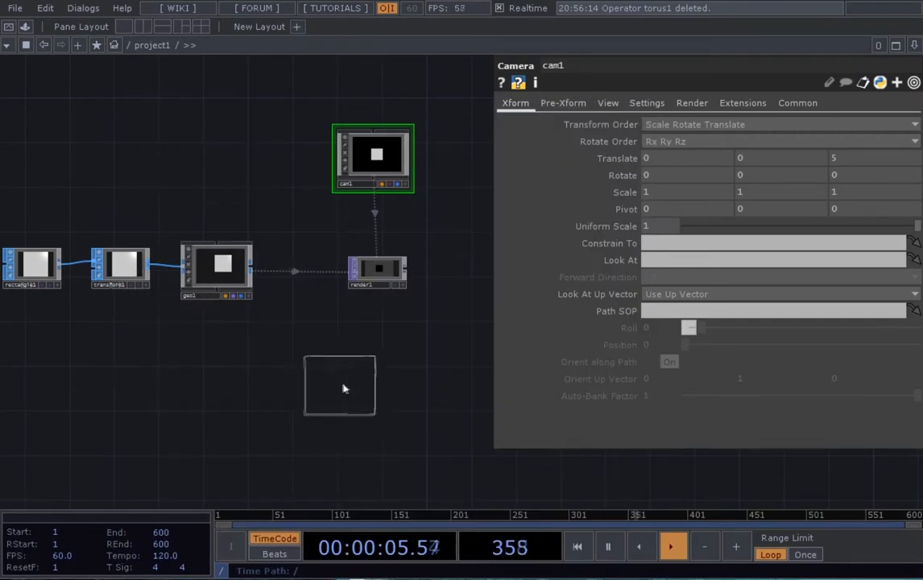
left_click(384, 371)
left_click(377, 272)
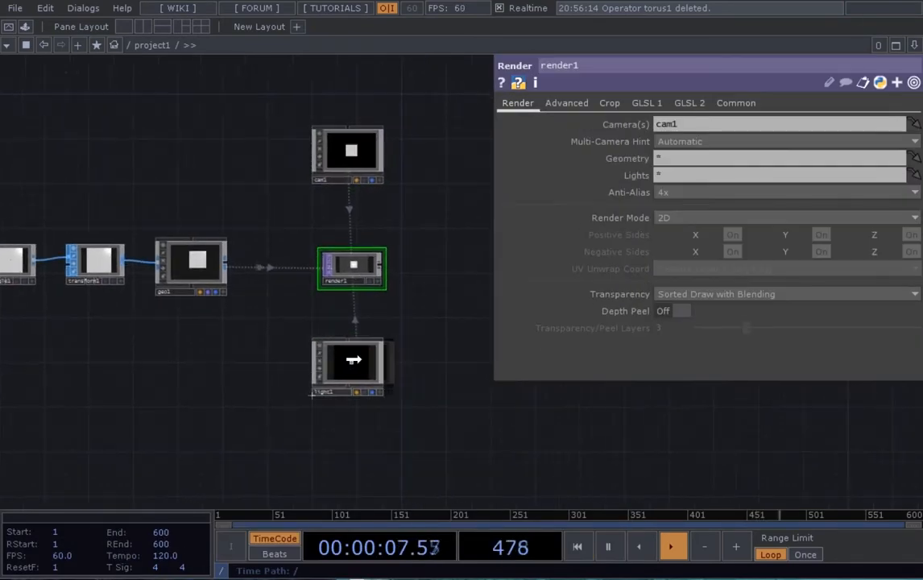
key("Tab")
left_click(373, 182)
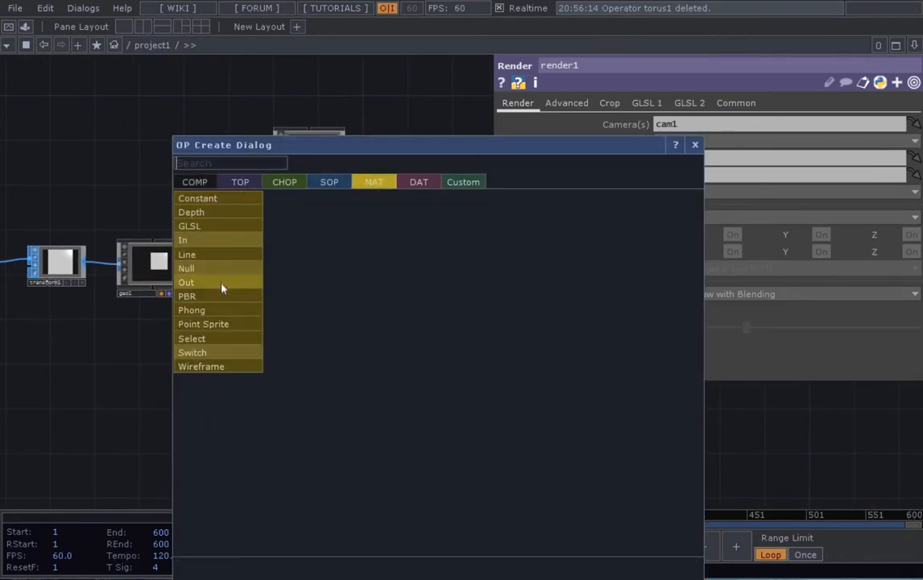
left_click(203, 310)
left_click(239, 364)
left_click_drag(239, 359, 232, 369)
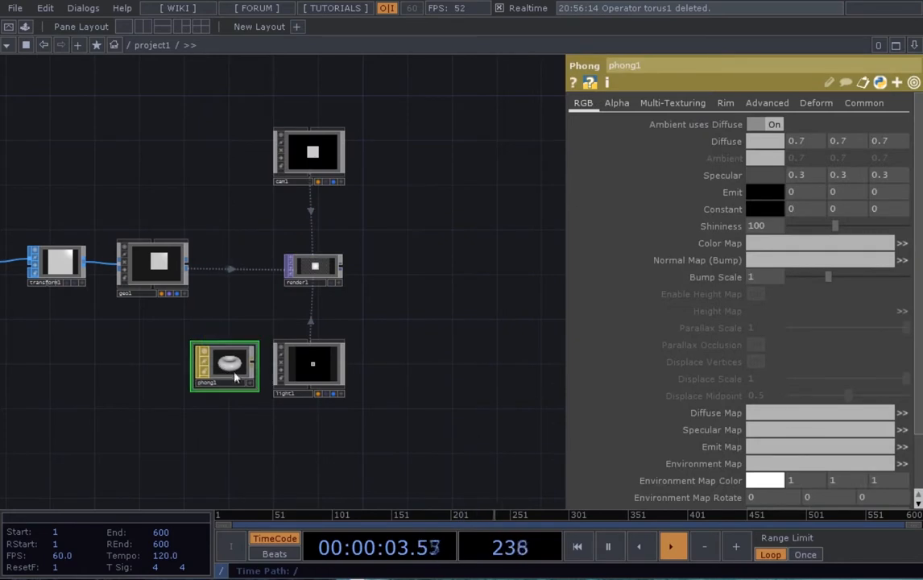
left_click_drag(216, 422, 236, 413)
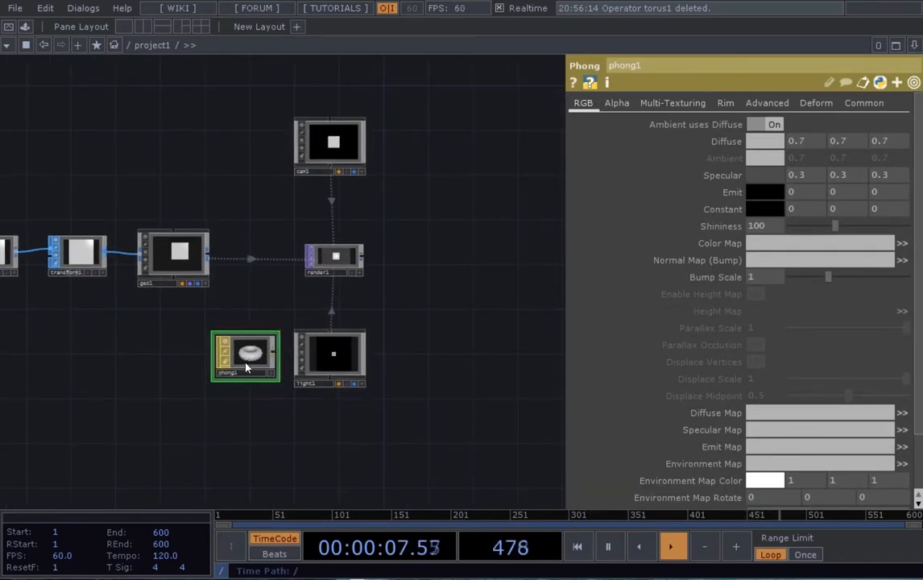
key("Delete")
- Review the project network, from the Movie File In node's parameters to the rectangle, render and grid chains
left_click_drag(248, 390, 249, 463)
scroll(268, 333, "up", 6)
left_click_drag(408, 253, 322, 330)
scroll(440, 227, "down", 2)
left_click_drag(440, 227, 374, 245)
scroll(386, 121, "down", 2)
left_click_drag(364, 194, 400, 156)
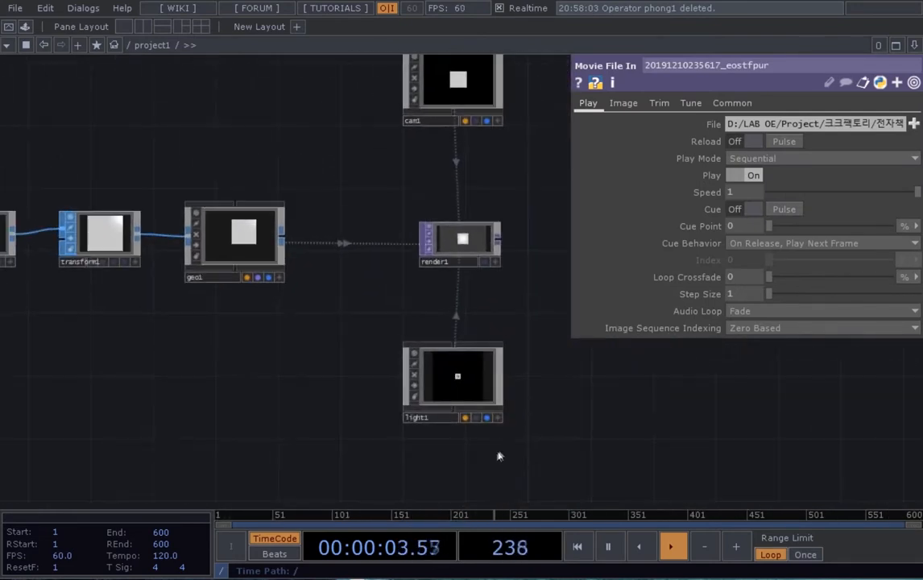
scroll(367, 366, "down", 1)
scroll(398, 340, "down", 2)
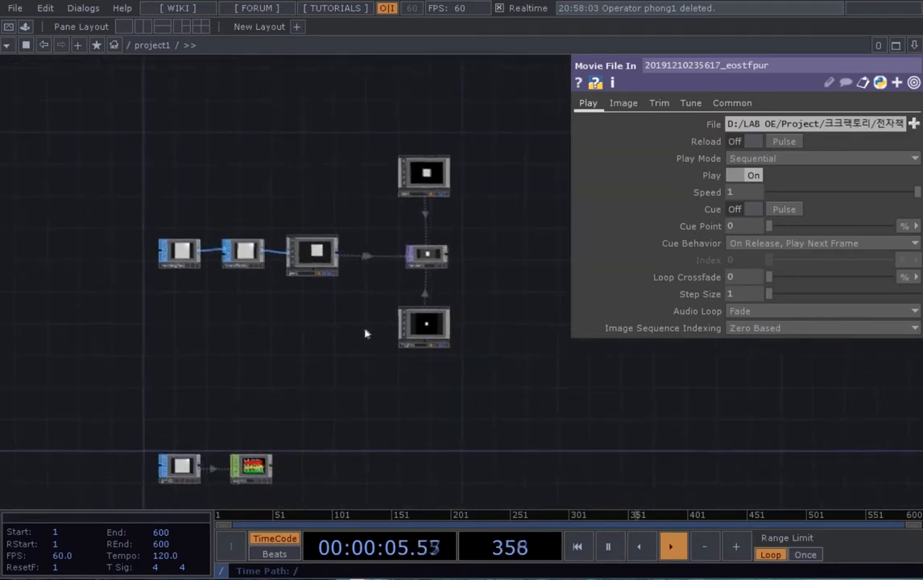
- Add a Null TOP to the right of render1
scroll(458, 294, "up", 2)
left_click_drag(459, 295, 369, 297)
scroll(408, 272, "up", 3)
left_click_drag(336, 260, 346, 270)
key("Tab")
left_click(207, 108)
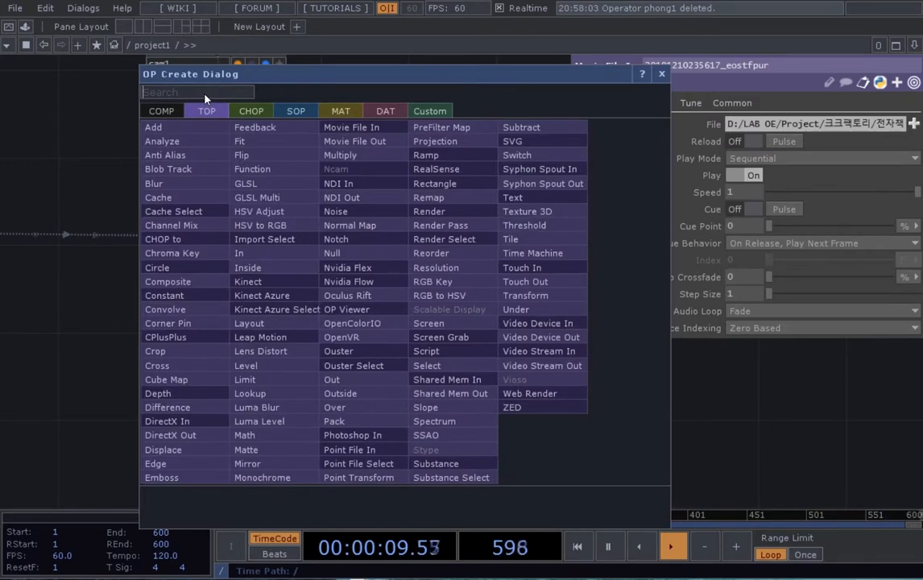
type("null")
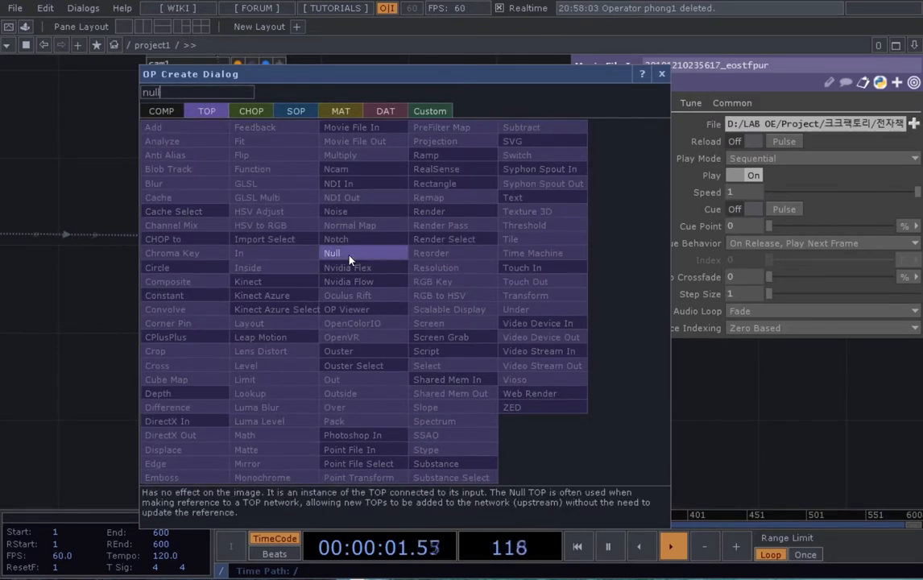
left_click(351, 259)
left_click(484, 245)
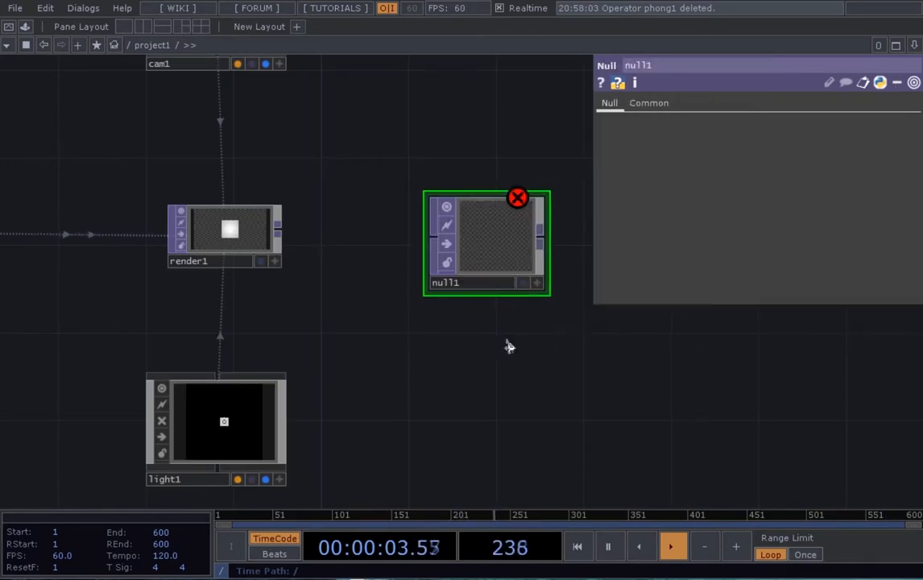
- Move null1 further away from render1 and connect render1's output to it
left_click_drag(509, 347, 450, 342)
left_click_drag(447, 242, 551, 243)
left_click_drag(502, 368, 437, 356)
left_click_drag(489, 260, 555, 259)
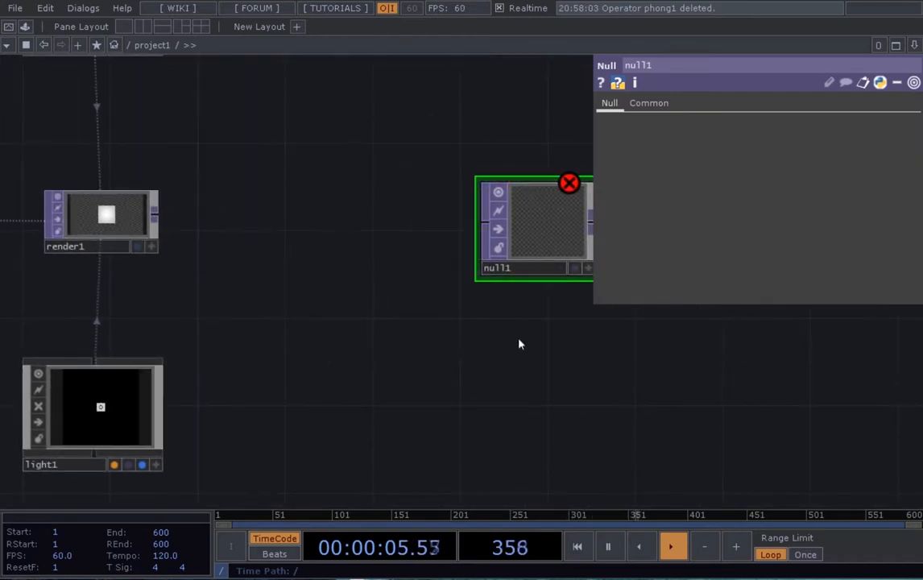
scroll(476, 245, "down", 2)
left_click_drag(420, 287, 399, 282)
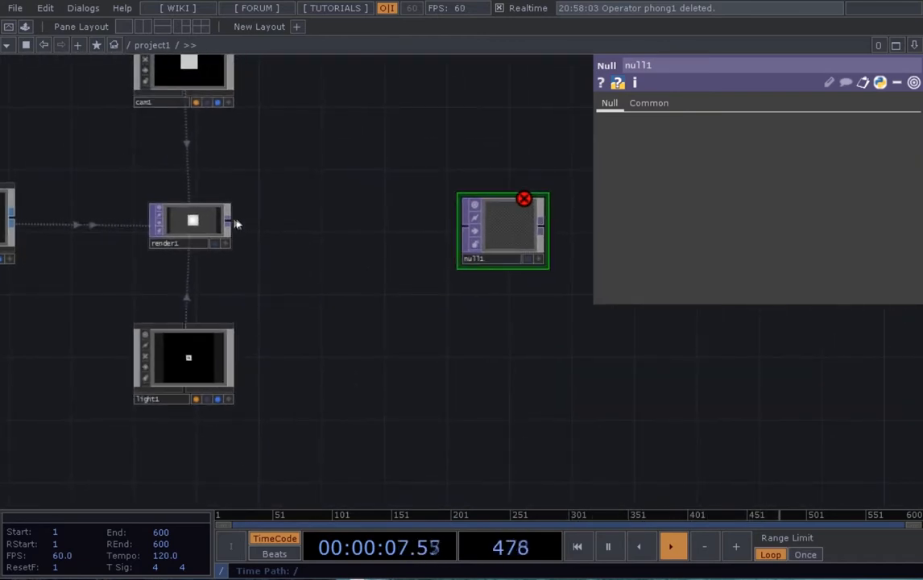
left_click_drag(228, 220, 461, 226)
left_click_drag(467, 269, 421, 270)
left_click_drag(475, 260, 504, 261)
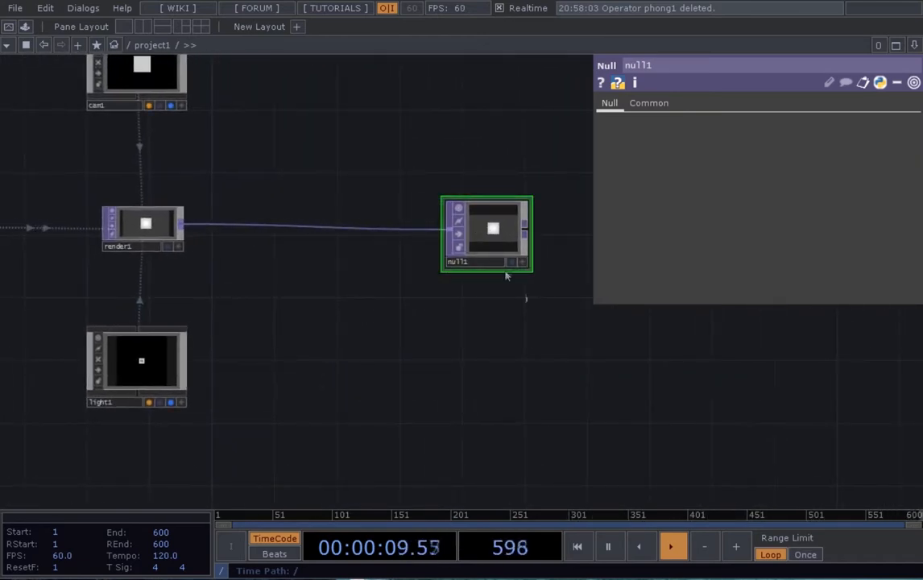
- Display null1's output as the network background
scroll(478, 248, "up", 2)
scroll(505, 299, "up", 2)
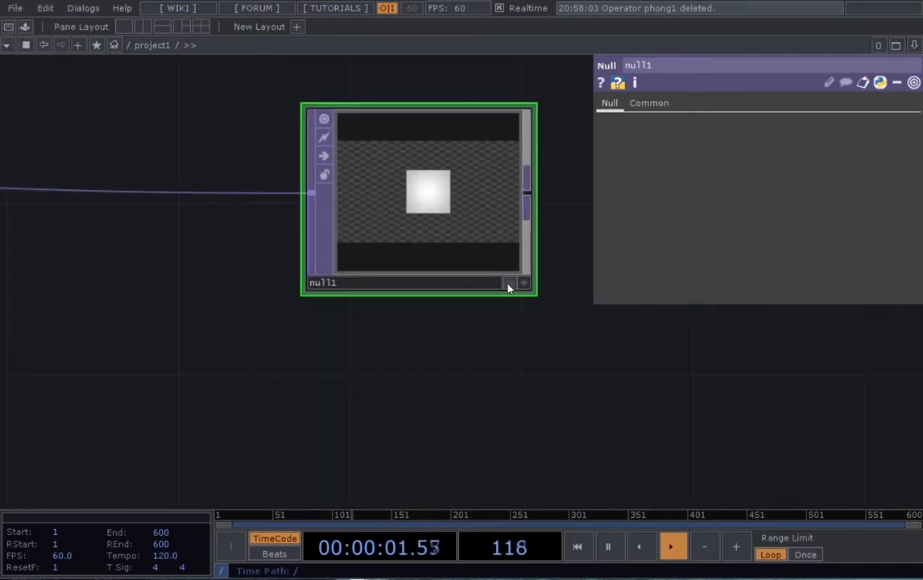
left_click(509, 283)
scroll(494, 358, "down", 2)
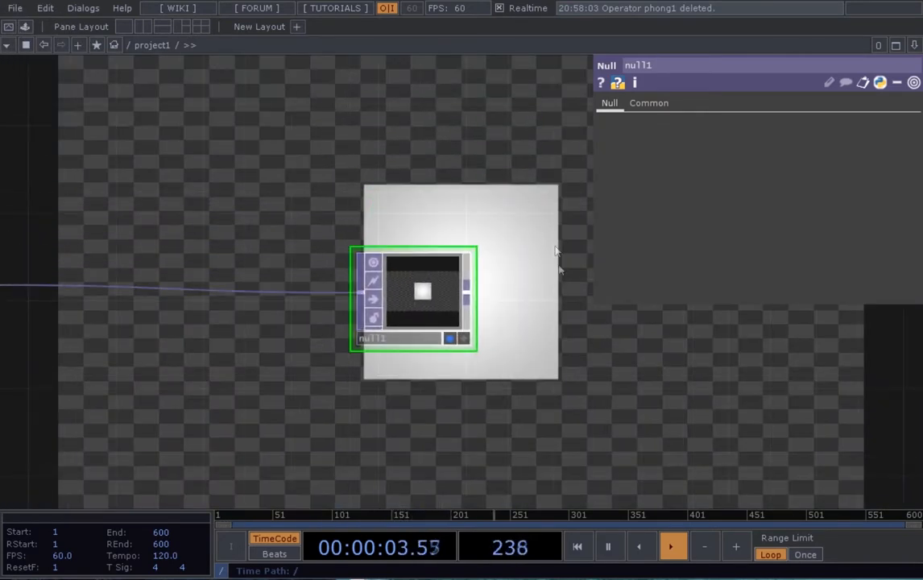
scroll(507, 300, "down", 2)
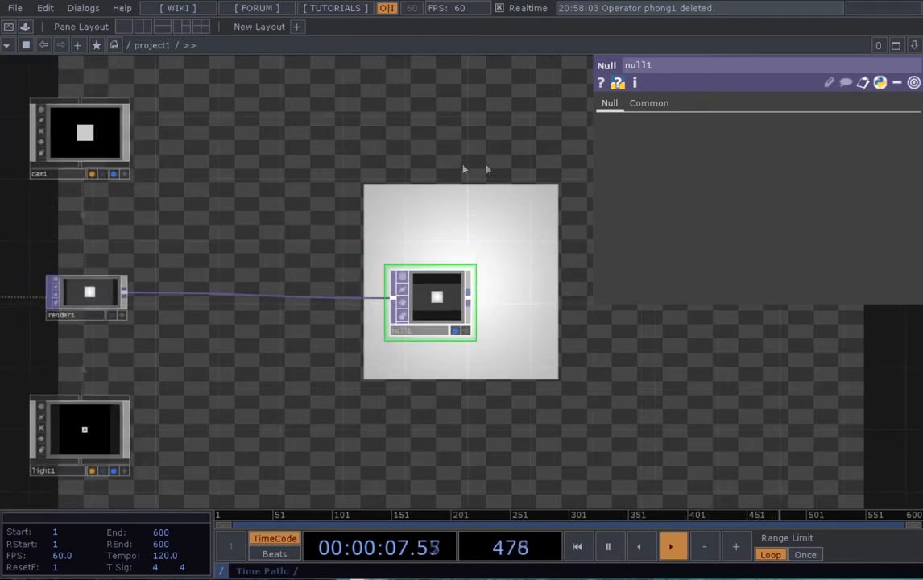
- Add a Composite TOP between render1 and null1, just below their connecting wire
left_click_drag(390, 208, 474, 196)
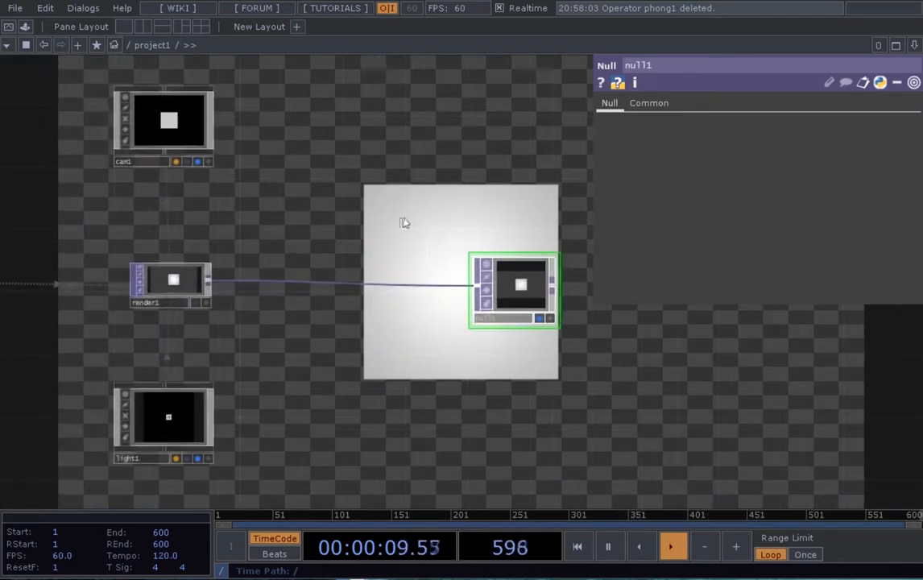
scroll(402, 208, "down", 2)
left_click_drag(494, 250, 547, 252)
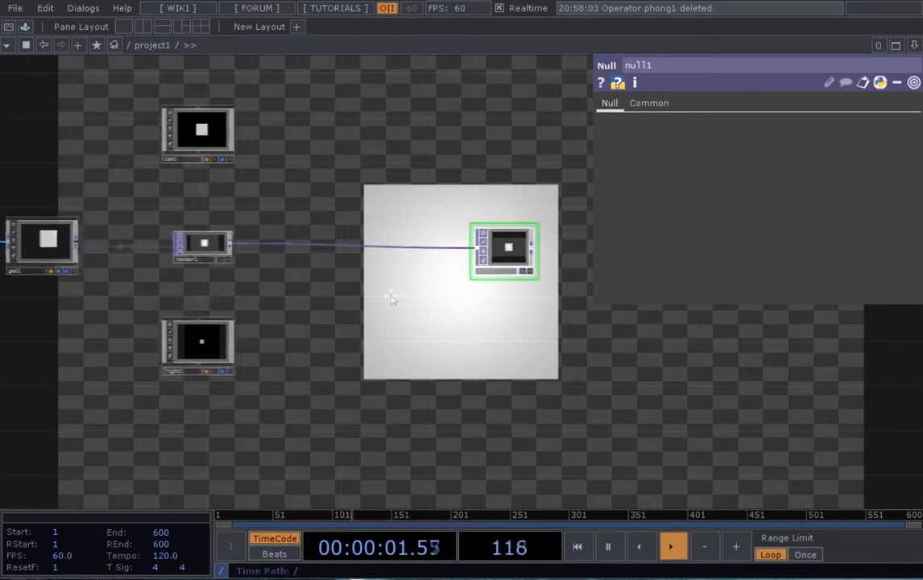
scroll(465, 132, "up", 3)
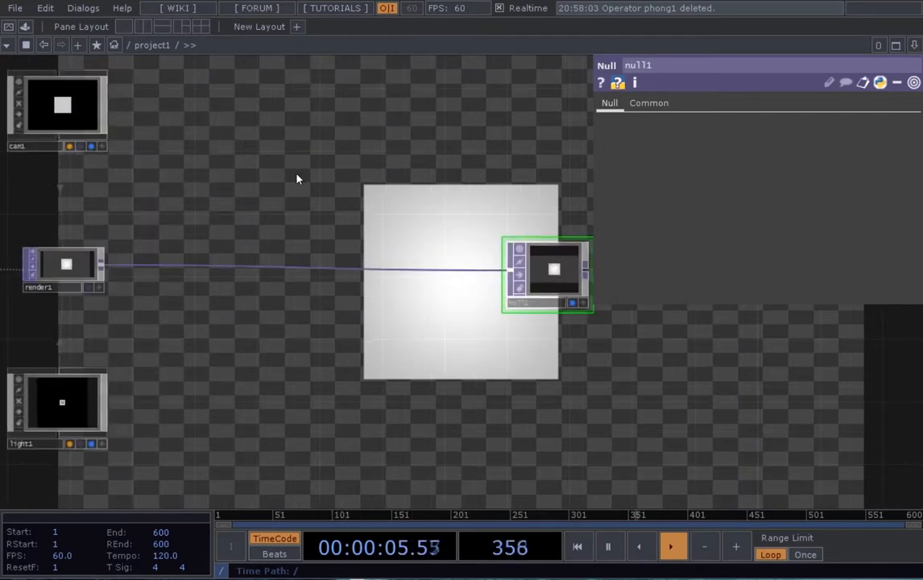
scroll(301, 180, "down", 2)
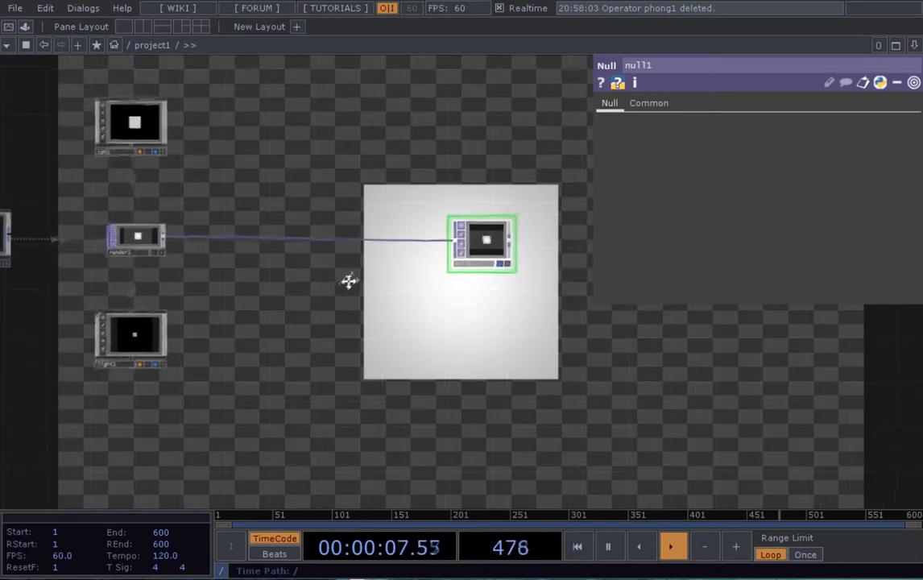
scroll(351, 279, "up", 2)
key("Tab")
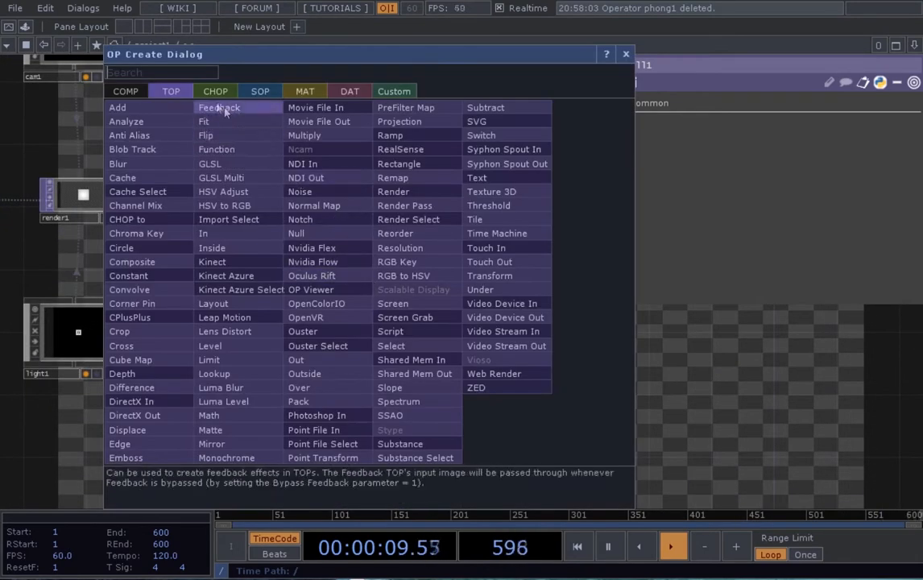
type("comp")
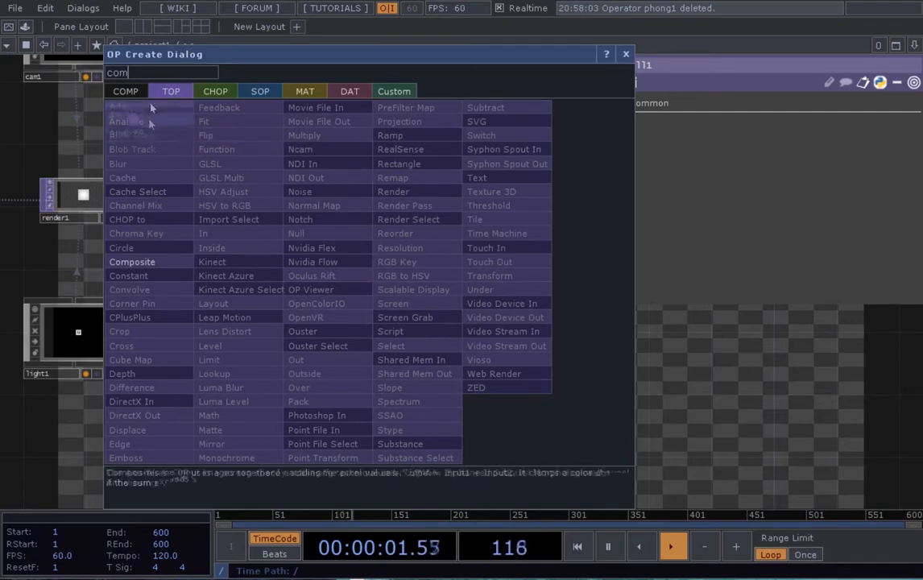
left_click(154, 262)
left_click(393, 264)
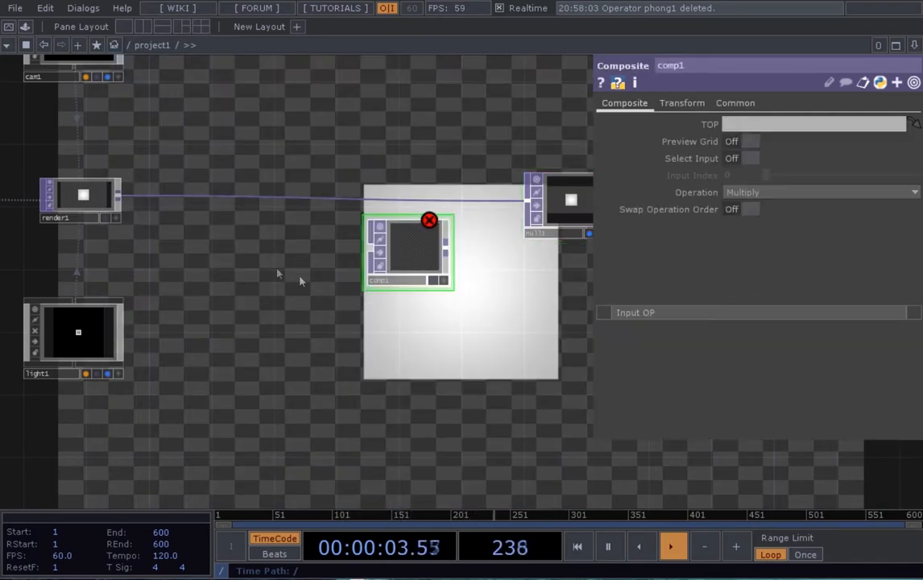
- Add a Constant TOP beside comp1, on its input side
left_click_drag(260, 278, 283, 269)
key("Tab")
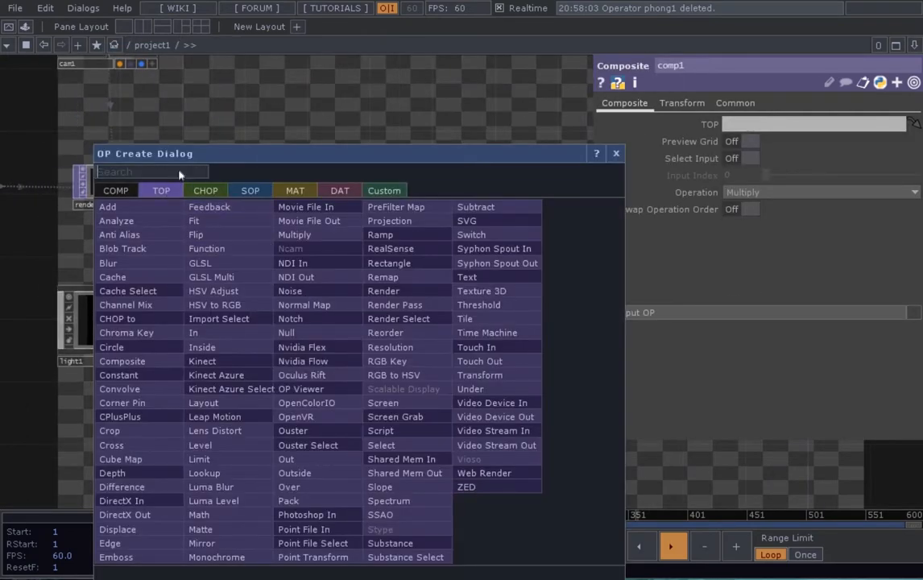
left_click_drag(153, 154, 191, 123)
type("con")
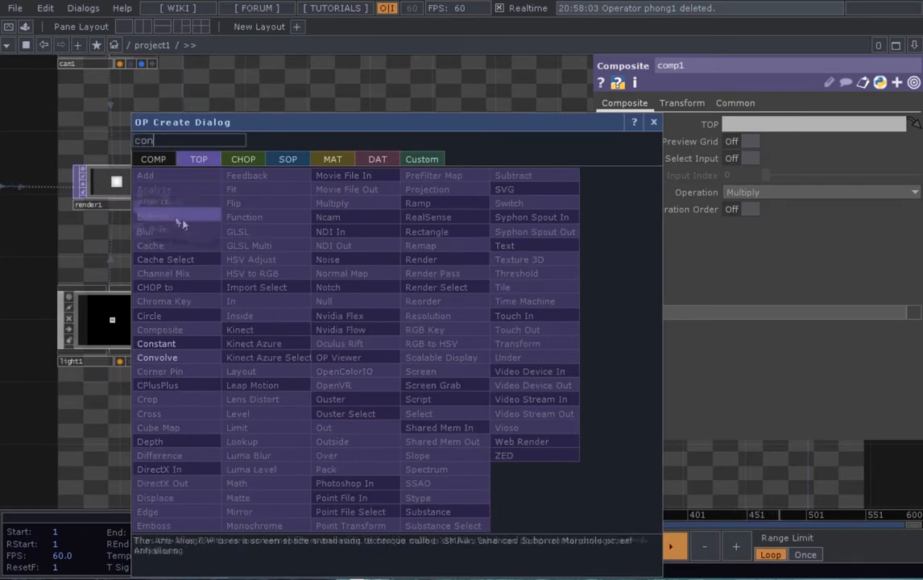
key("Return")
left_click(288, 309)
scroll(270, 335, "up", 2)
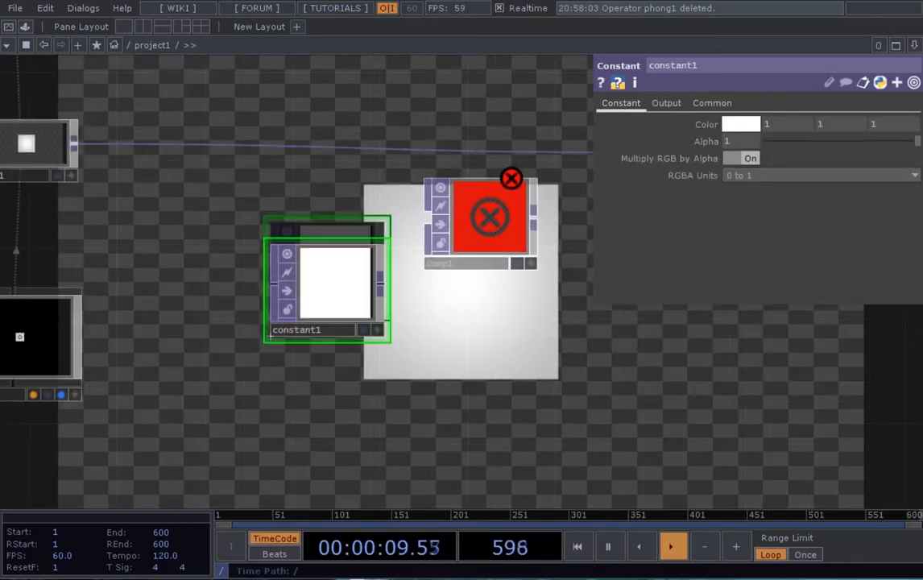
- Set render1's resolution to 950 by 1000
scroll(271, 336, "down", 2)
left_click_drag(263, 305, 429, 316)
scroll(406, 268, "up", 2)
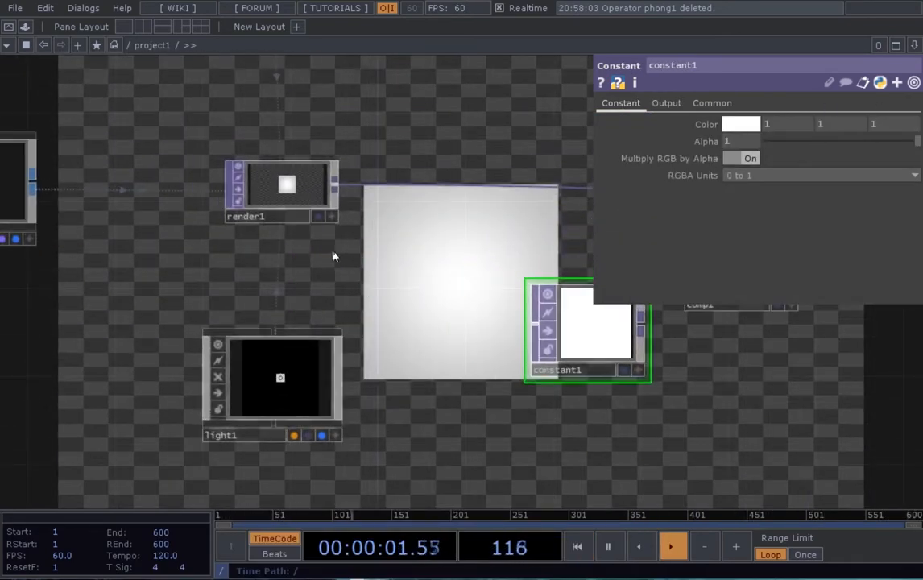
left_click(303, 199)
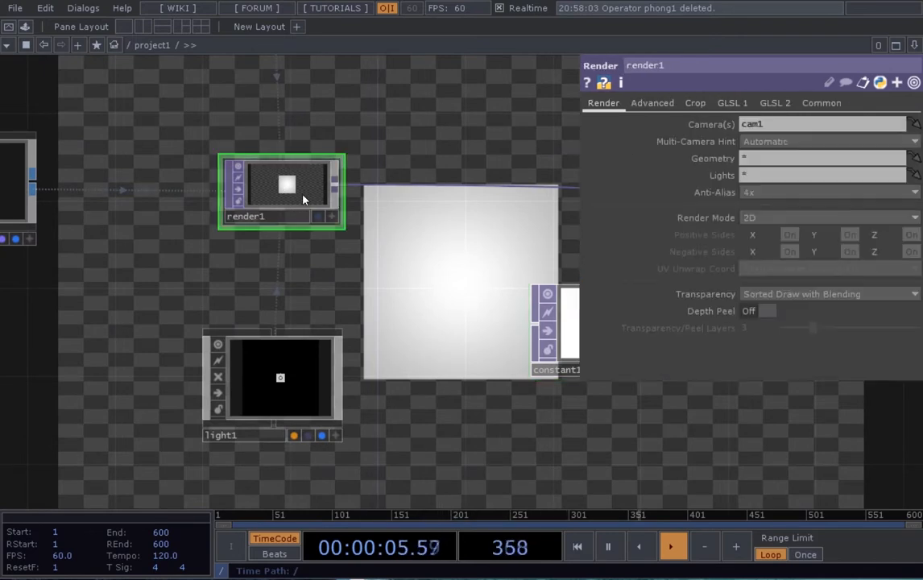
left_click(822, 103)
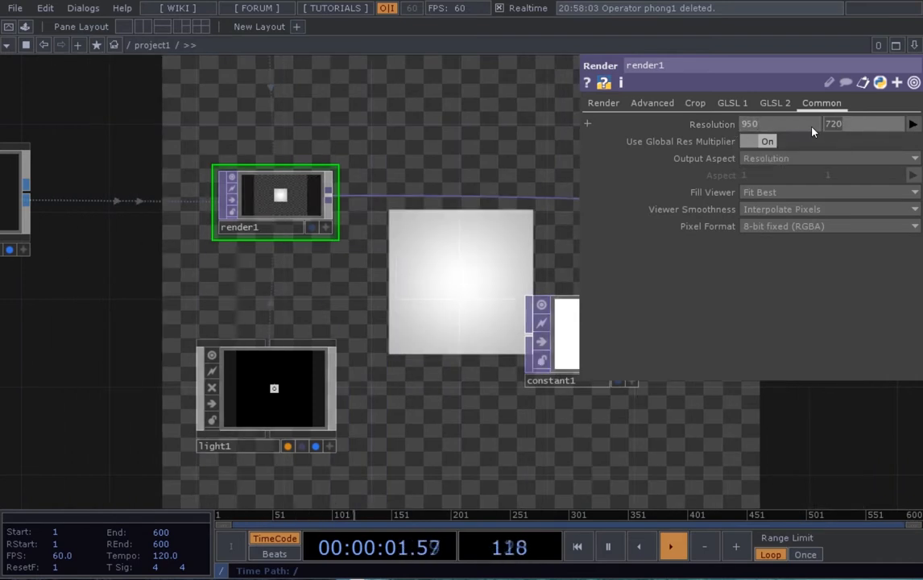
type("00")
key("Return")
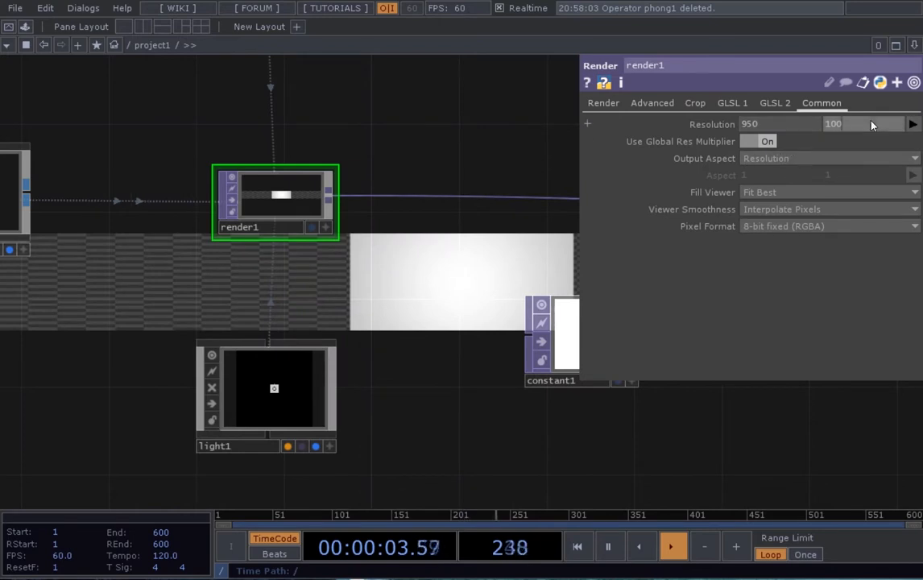
type("0")
key("Return")
scroll(432, 169, "down", 2)
scroll(483, 242, "up", 2)
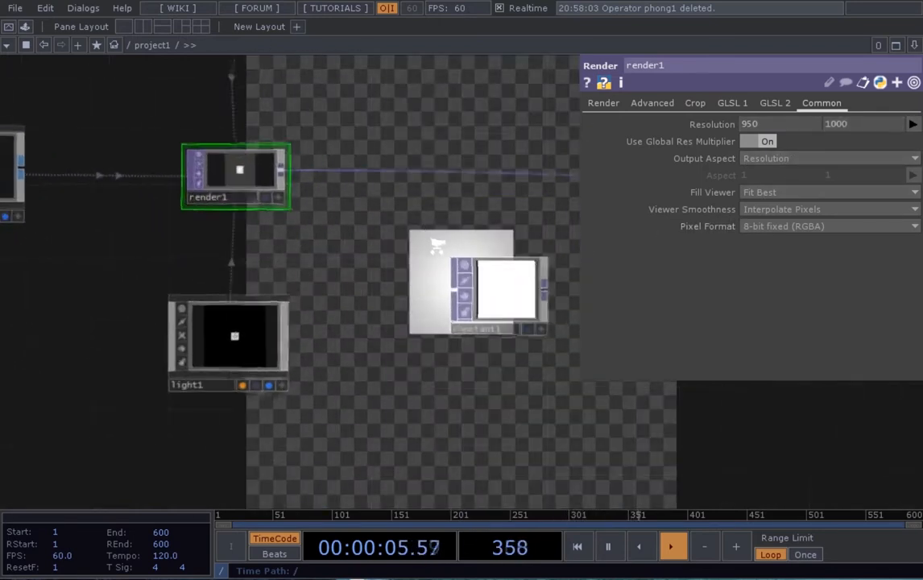
- Set constant1's resolution to 950 by 1000
left_click(493, 306)
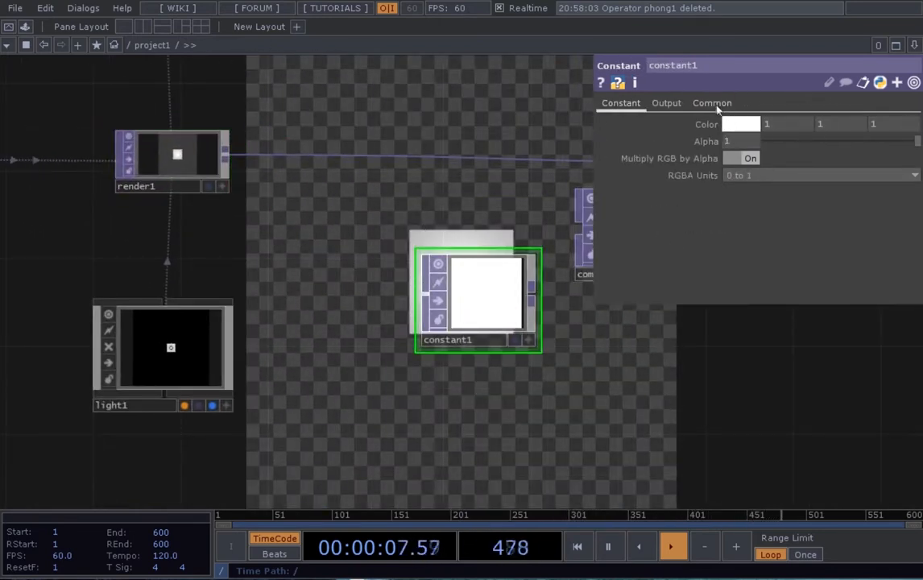
left_click(713, 104)
left_click(735, 141)
type("950")
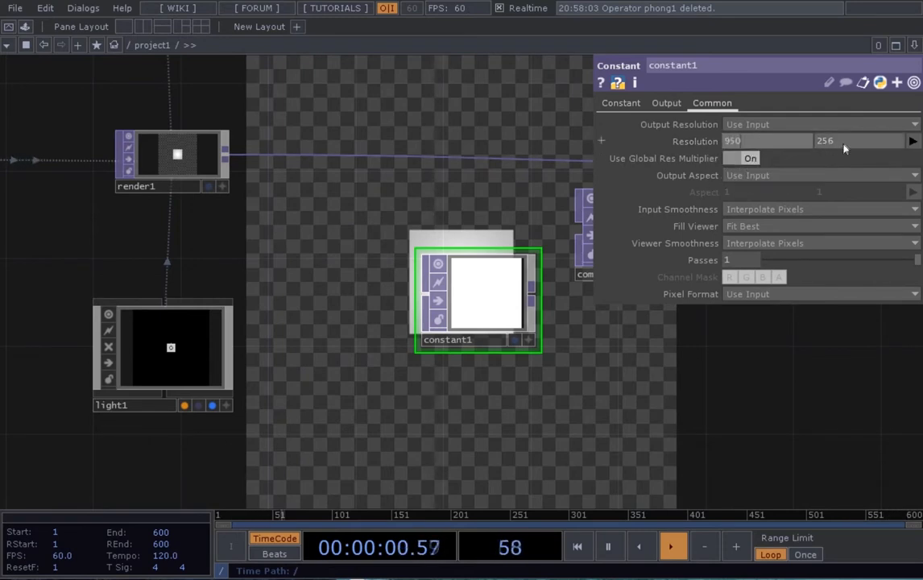
key("Tab")
type("100")
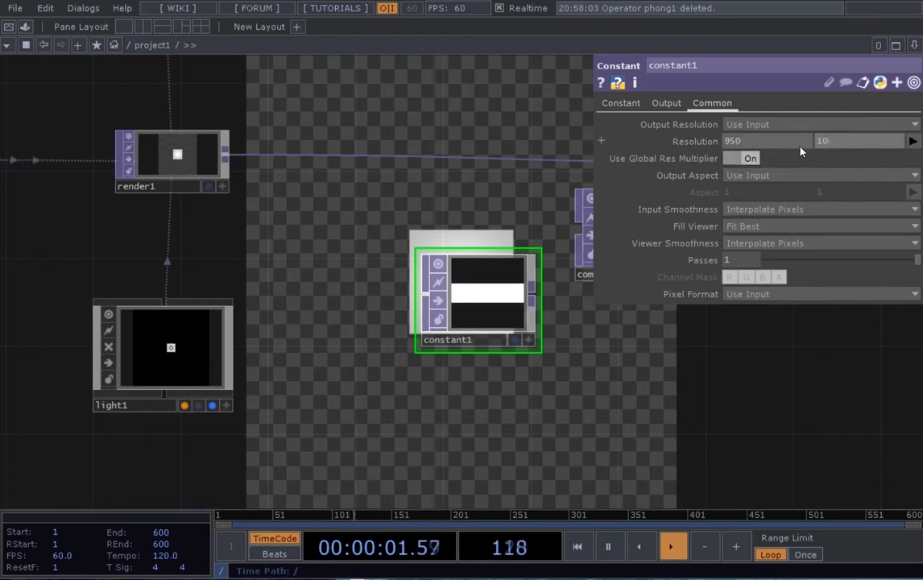
key("Return")
left_click(847, 141)
type("0")
key("Return")
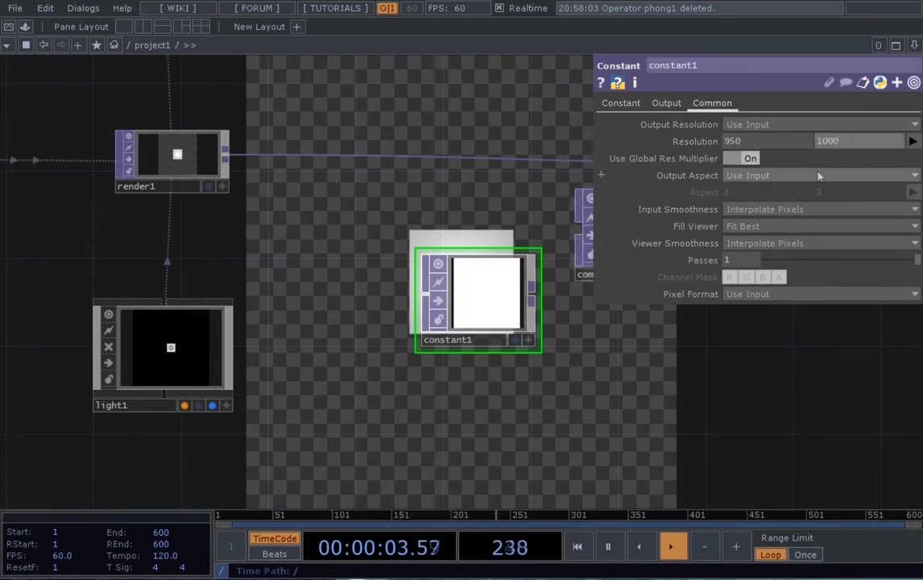
- Change constant1's color to black
scroll(431, 223, "down", 2)
scroll(430, 223, "down", 1)
left_click_drag(430, 222, 407, 225)
left_click_drag(457, 274, 442, 275)
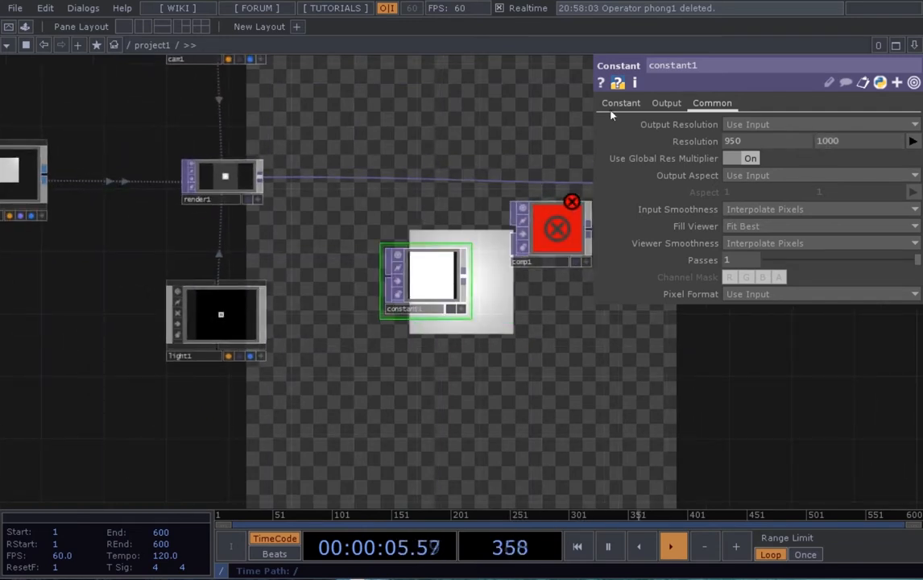
left_click(621, 104)
left_click(742, 126)
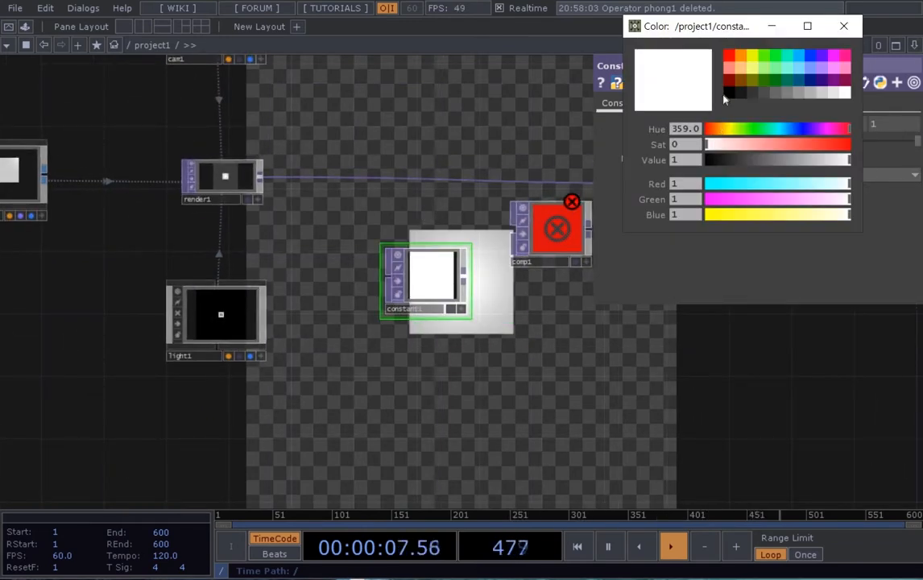
left_click(727, 93)
left_click(843, 26)
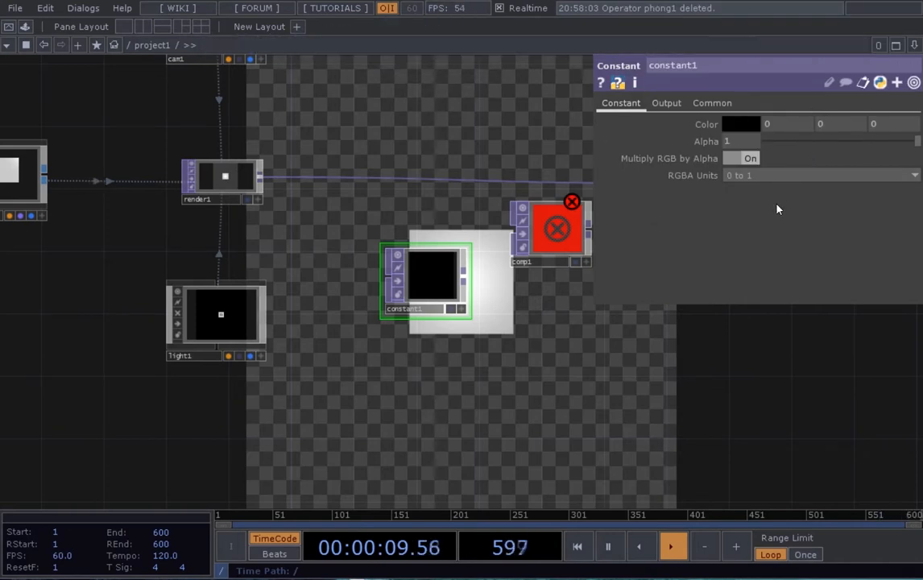
- Space out constant1 and comp1, and wire both render1 and constant1 into comp1's input
left_click_drag(611, 355, 597, 368)
left_click_drag(407, 298, 392, 329)
left_click_drag(536, 241, 552, 242)
left_click_drag(544, 282, 463, 290)
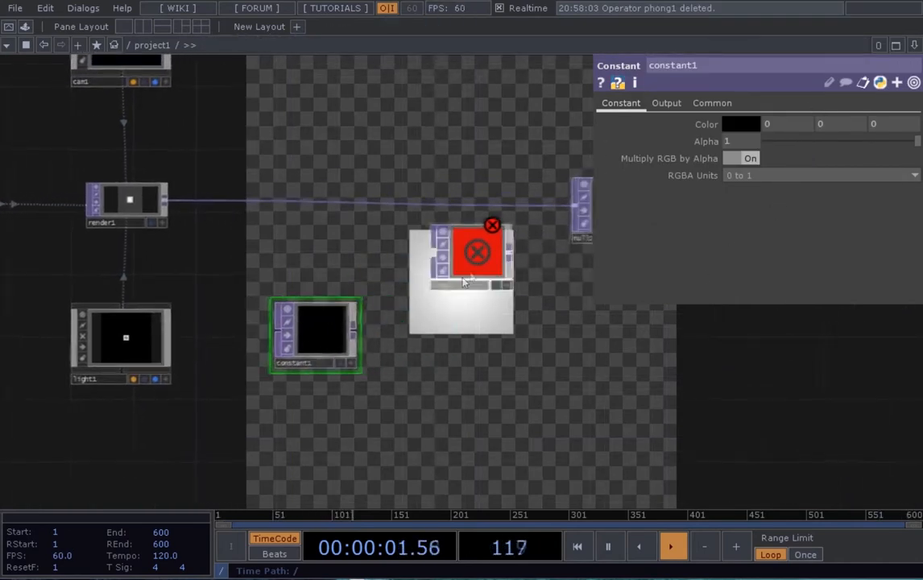
scroll(465, 280, "up", 3)
left_click_drag(380, 245, 404, 245)
left_click_drag(72, 169, 446, 242)
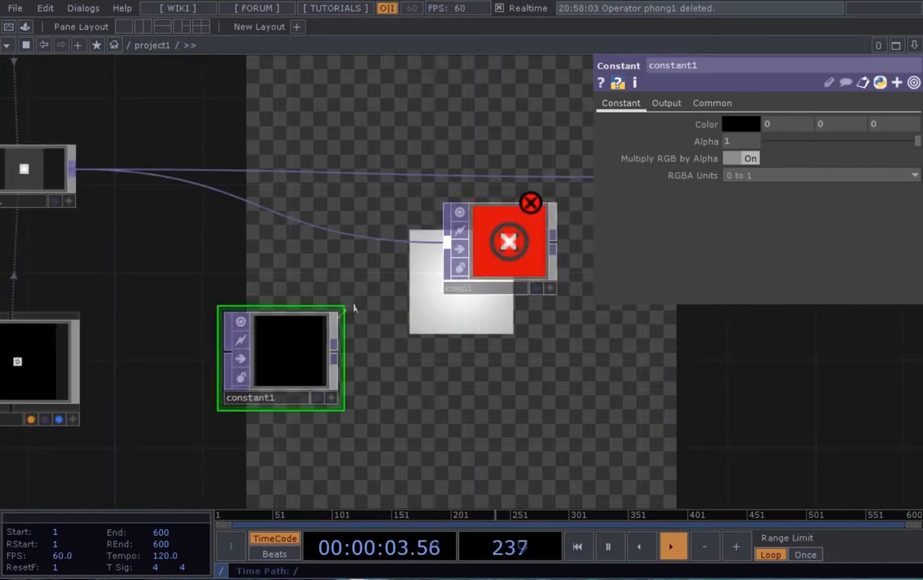
left_click_drag(338, 352, 350, 281)
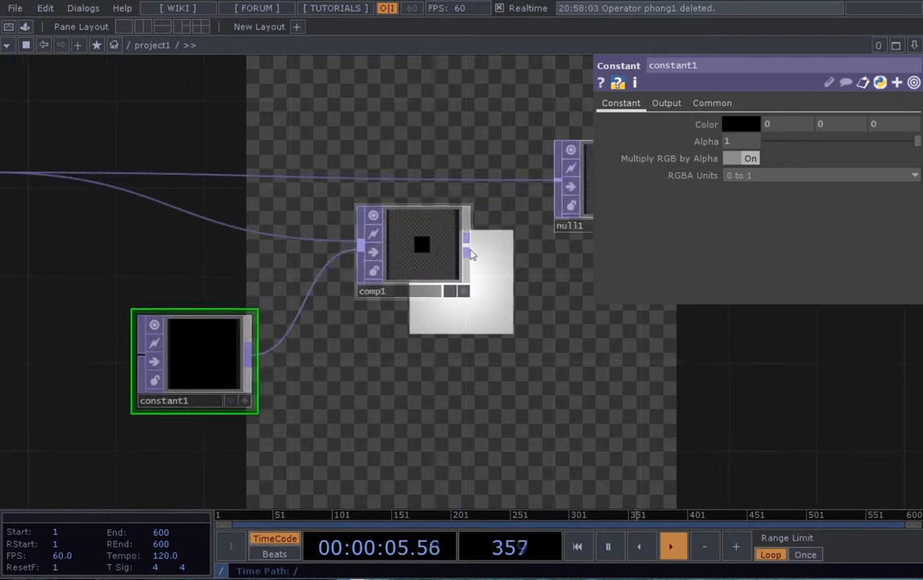
- Connect comp1's output to null1, replacing the direct feed from render1
left_click_drag(472, 254, 556, 178)
left_click_drag(412, 249, 435, 206)
scroll(353, 279, "down", 3)
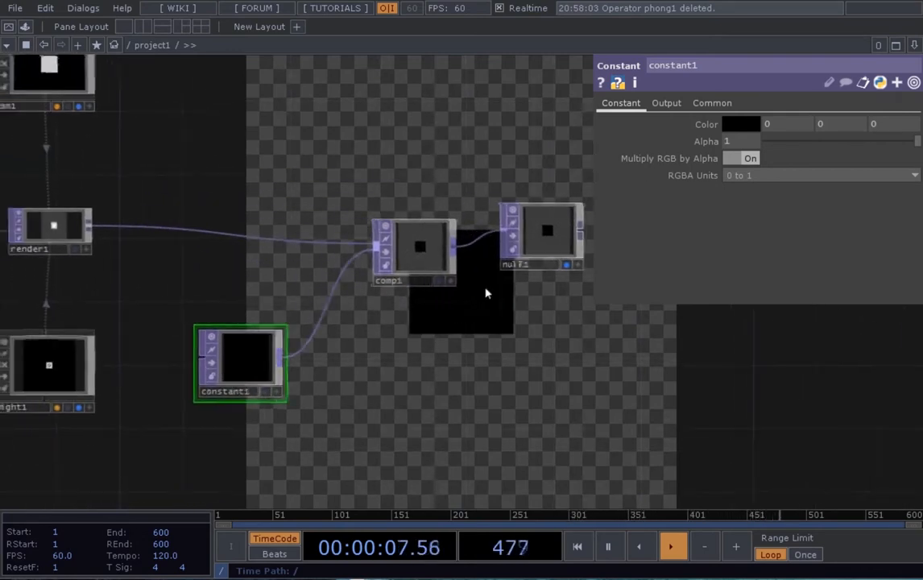
- Line comp1 up with render1 and move constant1 closer beneath comp1
left_click_drag(485, 293, 514, 293)
left_click_drag(439, 248, 439, 231)
left_click_drag(346, 299, 398, 287)
scroll(320, 335, "up", 2)
left_click_drag(324, 352, 364, 306)
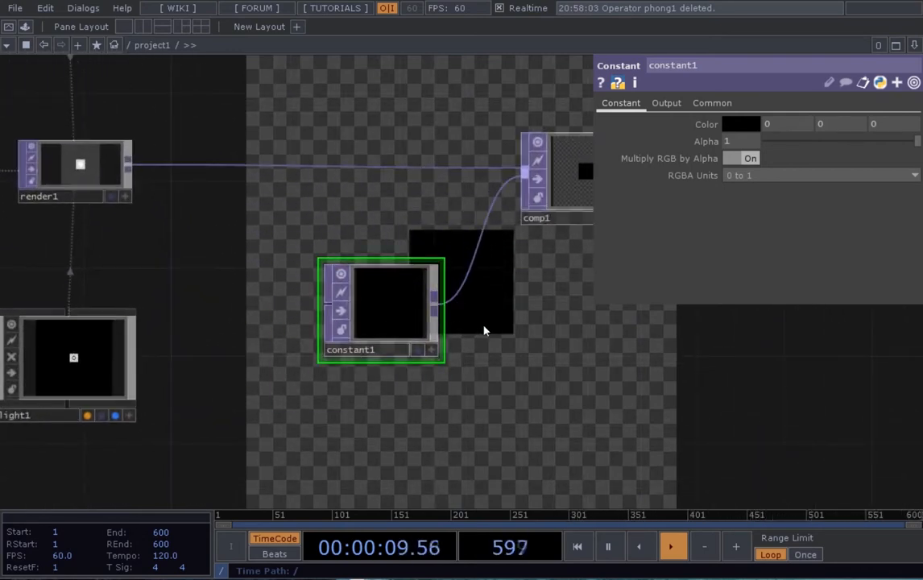
- Set comp1's composite operation to Over
left_click_drag(568, 278, 500, 295)
left_click(519, 201)
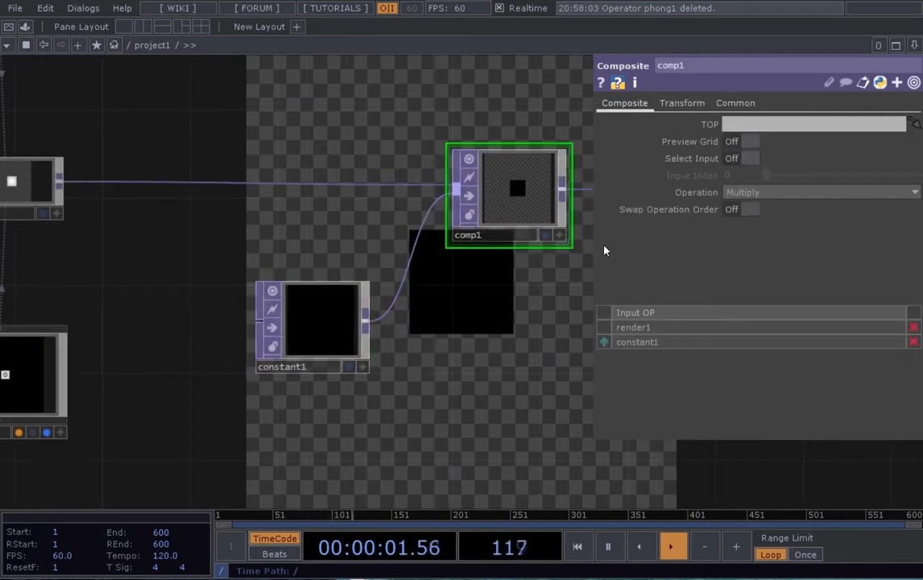
left_click(754, 193)
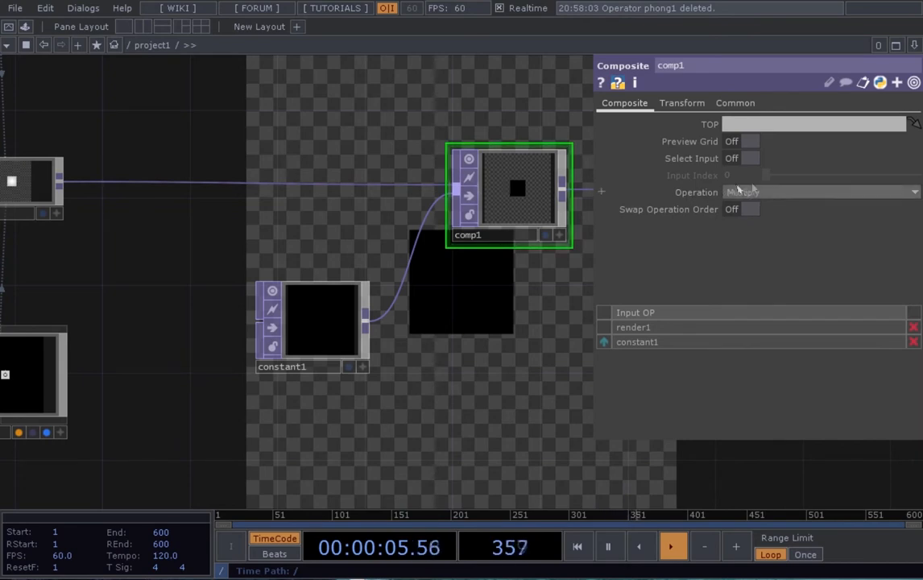
left_click(786, 193)
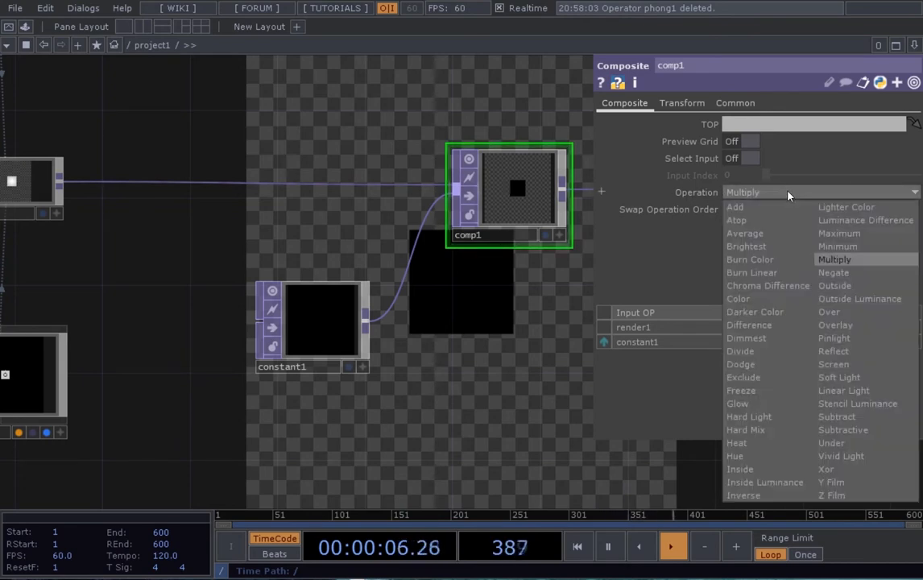
left_click(837, 312)
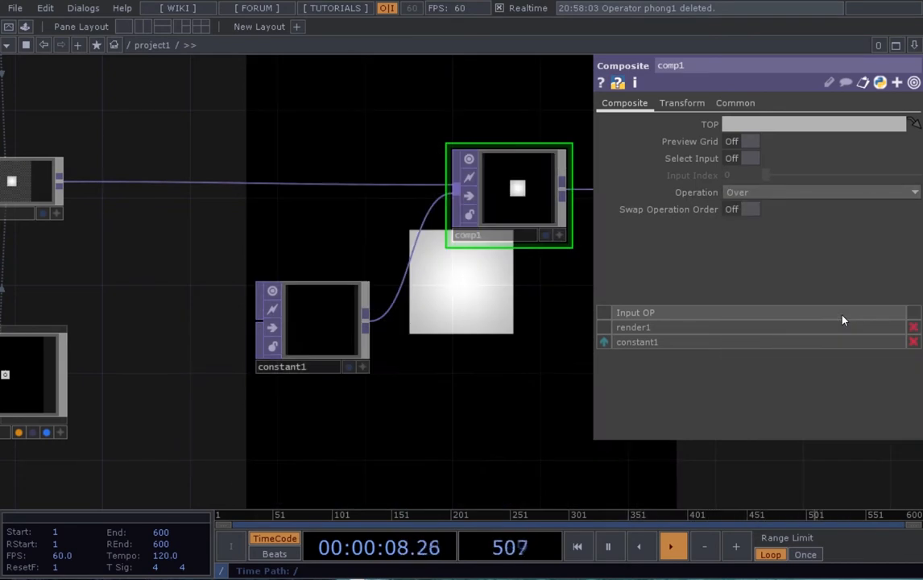
- Set comp1's Pre-Fit Overlay to Fit Best
left_click(682, 102)
left_click(751, 126)
left_click(749, 111)
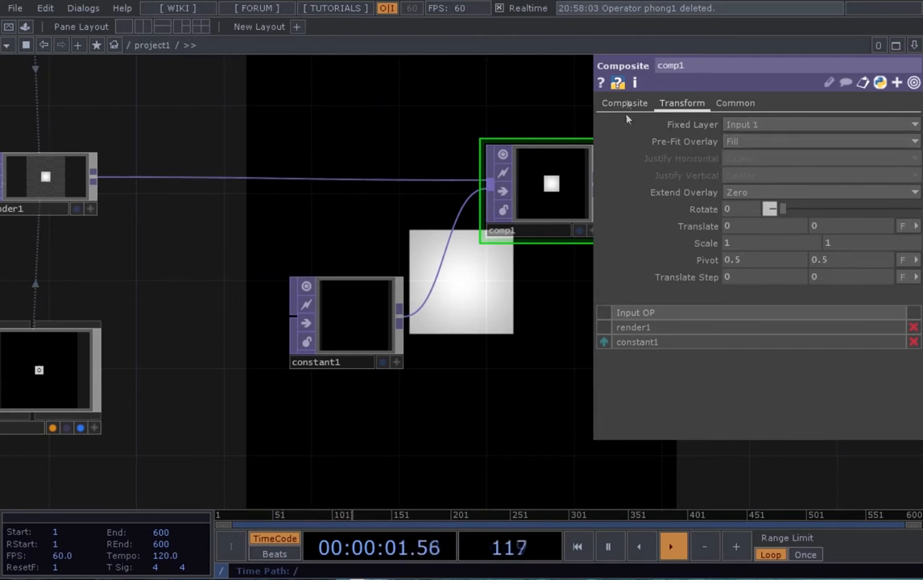
left_click(759, 141)
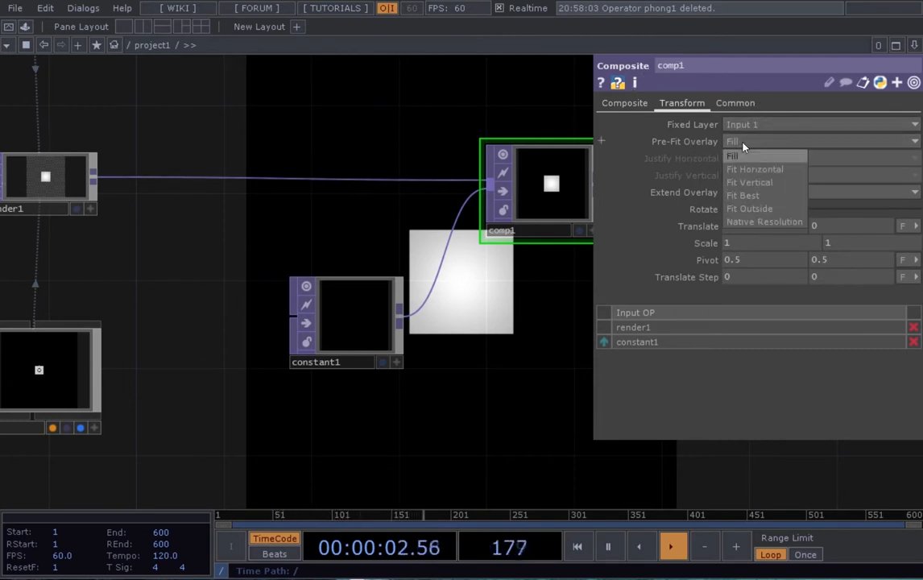
left_click(767, 197)
- Move constant1, comp1 and null1 together farther from render1, and line null1 up with comp1
scroll(412, 346, "down", 5)
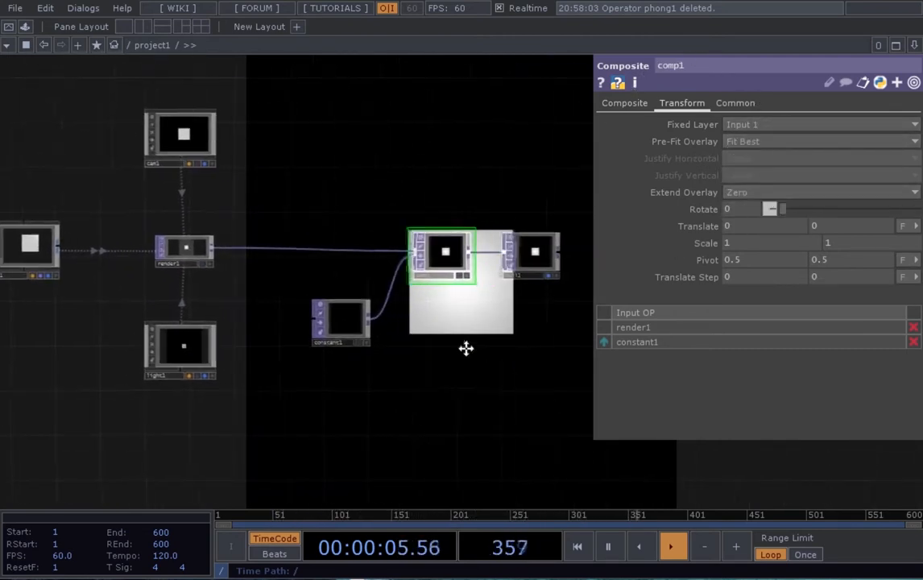
left_click_drag(466, 347, 420, 341)
right_click_drag(519, 368, 307, 240)
left_click_drag(387, 245, 468, 251)
left_click(501, 333)
left_click_drag(544, 265, 495, 254)
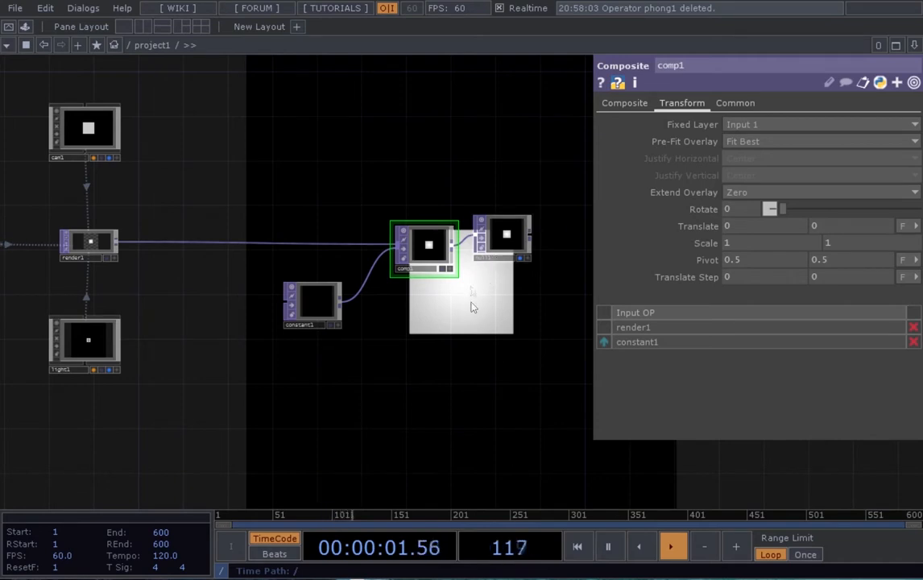
left_click_drag(488, 246, 525, 259)
- Look over the rectangle render chain and the separate grid1 and sopto1 operators below it
scroll(515, 274, "down", 5)
left_click_drag(452, 334, 521, 292)
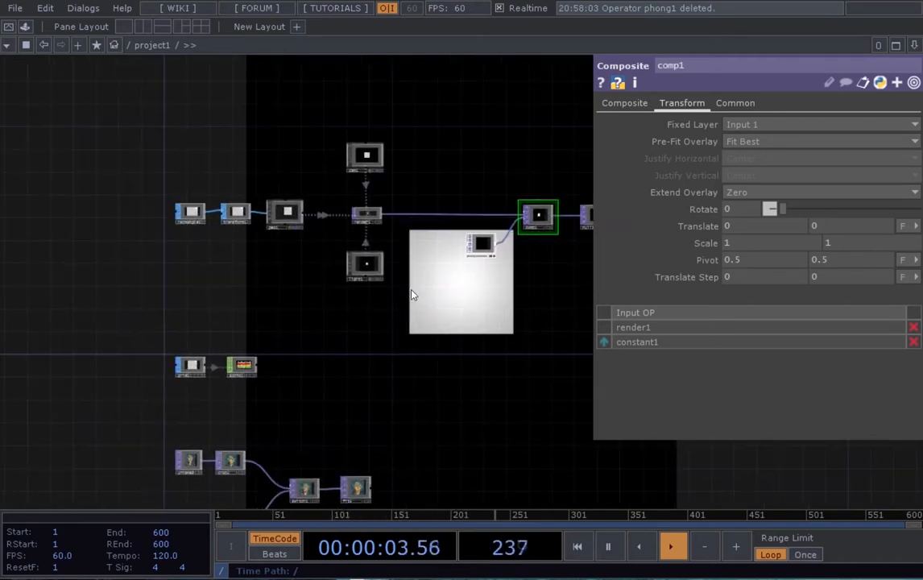
left_click_drag(389, 331, 401, 319)
left_click_drag(322, 364, 333, 352)
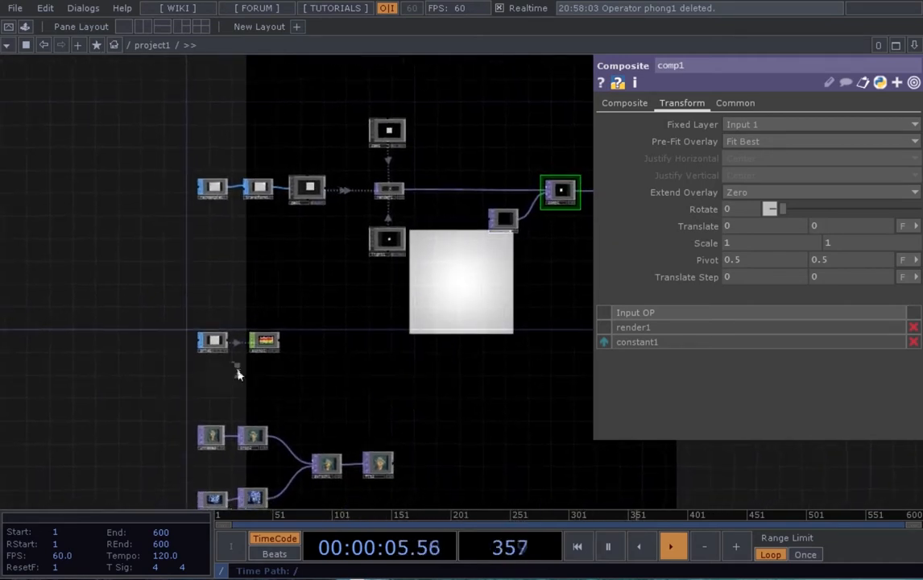
scroll(237, 374, "up", 2)
scroll(313, 305, "up", 2)
left_click_drag(357, 305, 328, 330)
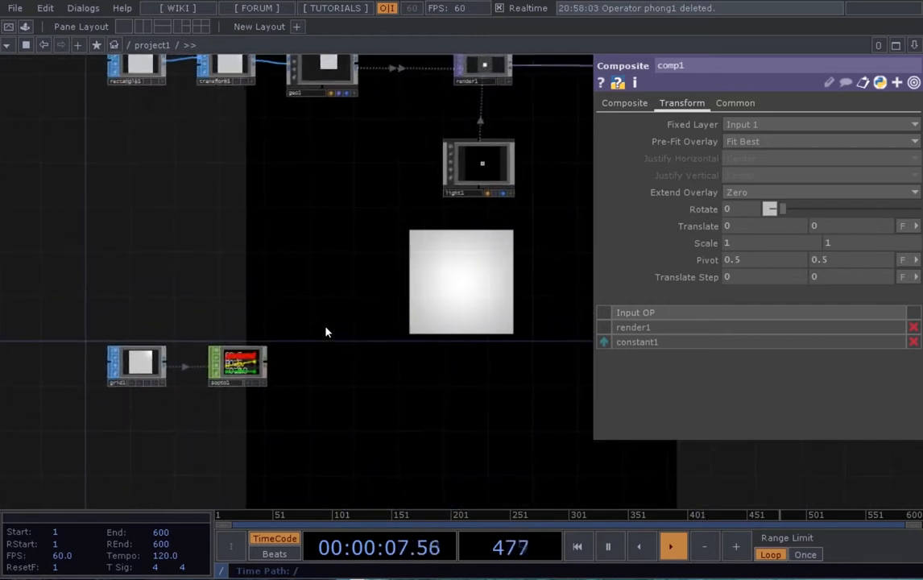
scroll(328, 330, "down", 2)
left_click_drag(354, 284, 331, 242)
scroll(340, 169, "up", 3)
scroll(325, 239, "down", 1)
scroll(320, 254, "up", 3)
scroll(324, 224, "down", 3)
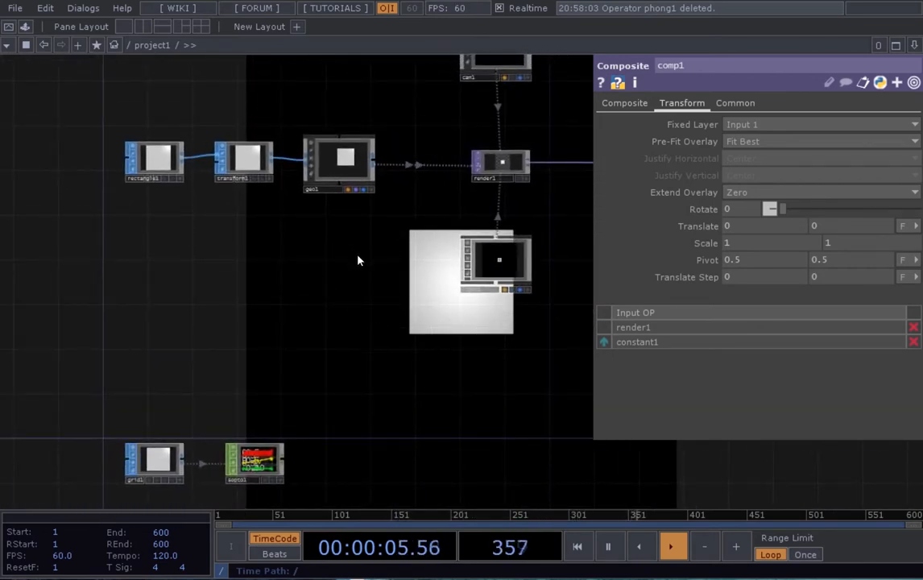
- Look through geo1's instancing parameter pages and turn Instancing on
scroll(346, 209, "up", 2)
left_click(344, 210)
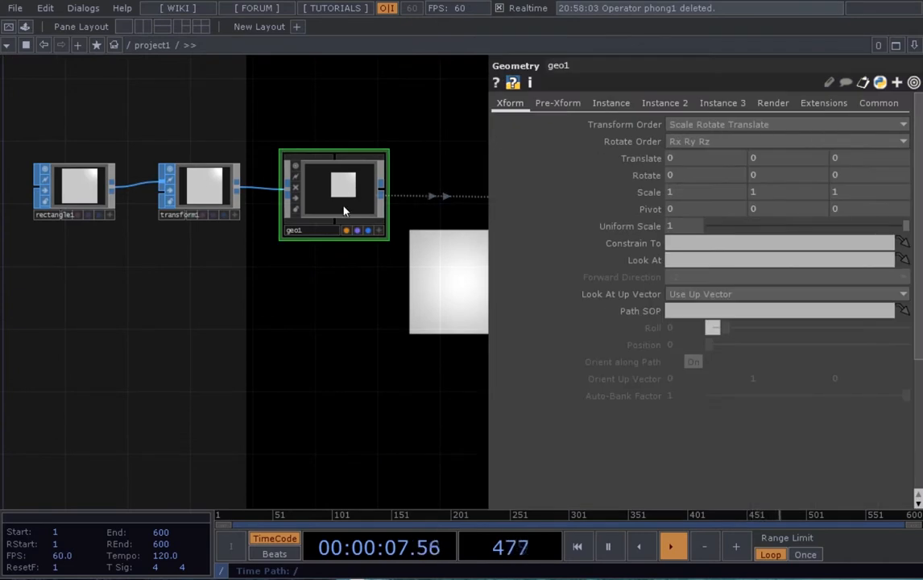
scroll(346, 255, "down", 2)
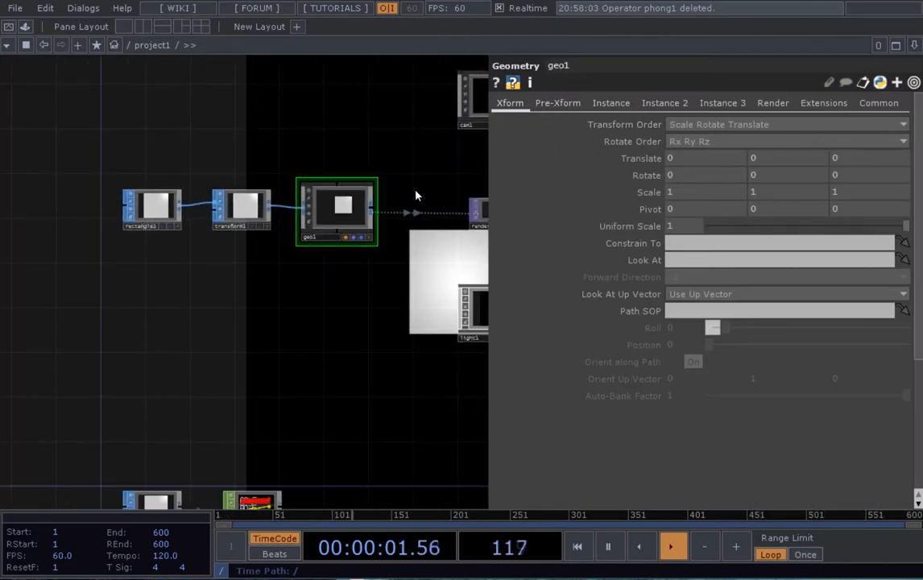
left_click_drag(415, 195, 398, 198)
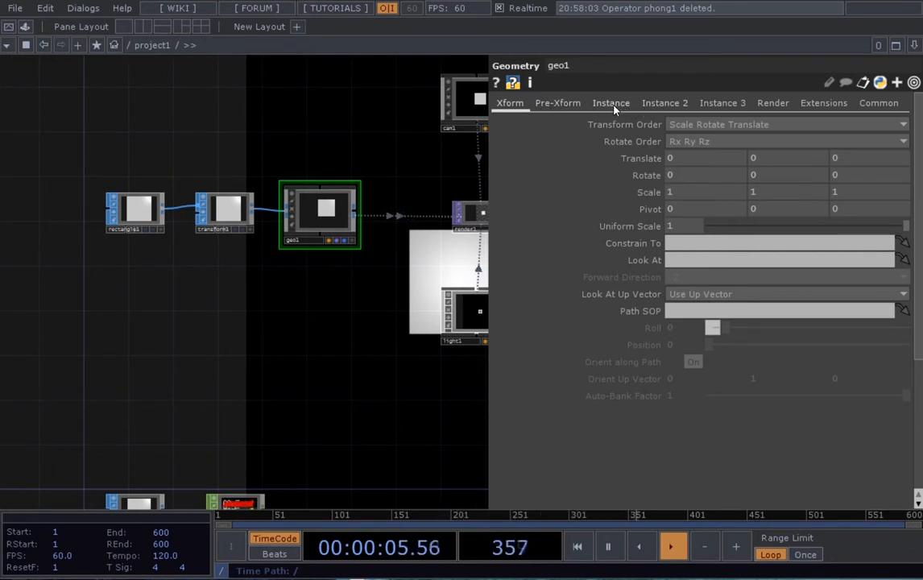
left_click(612, 104)
left_click(665, 103)
left_click(733, 105)
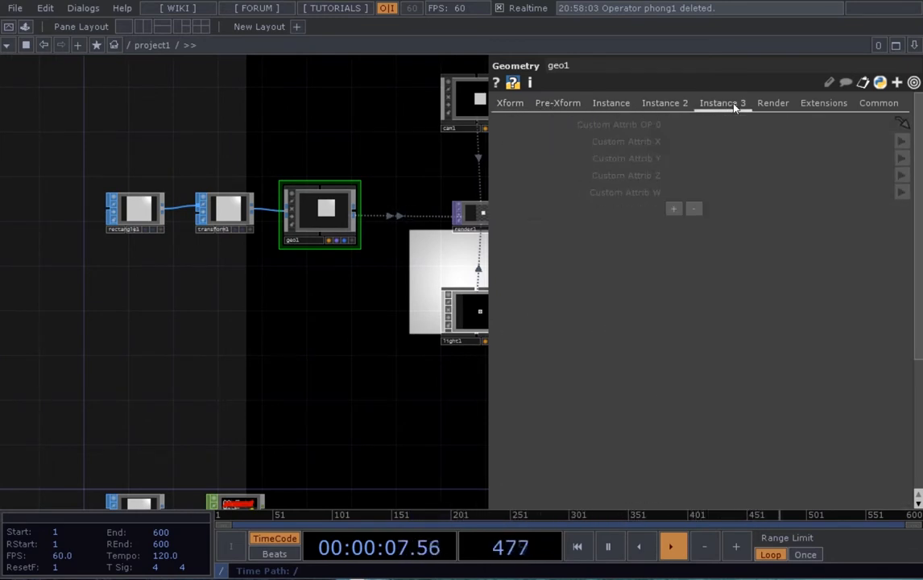
left_click(610, 104)
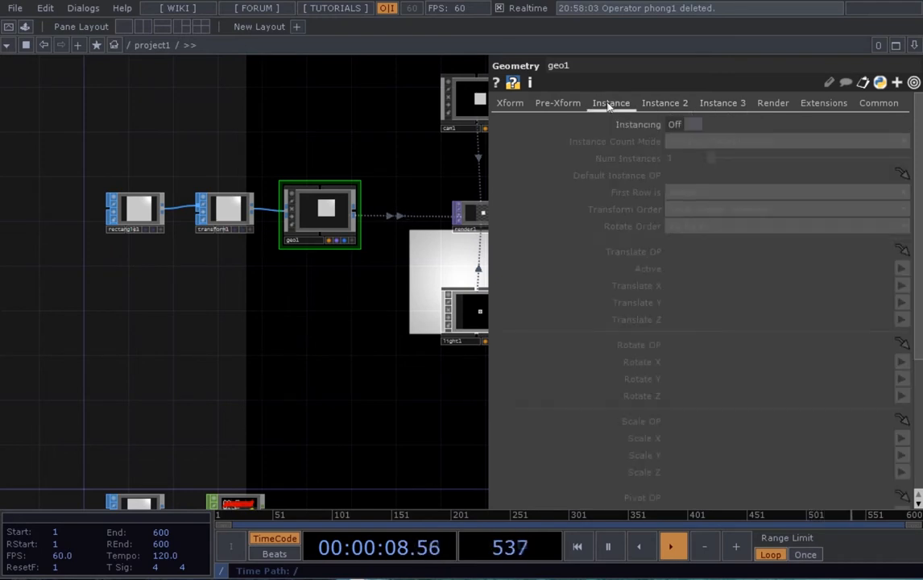
left_click(683, 108)
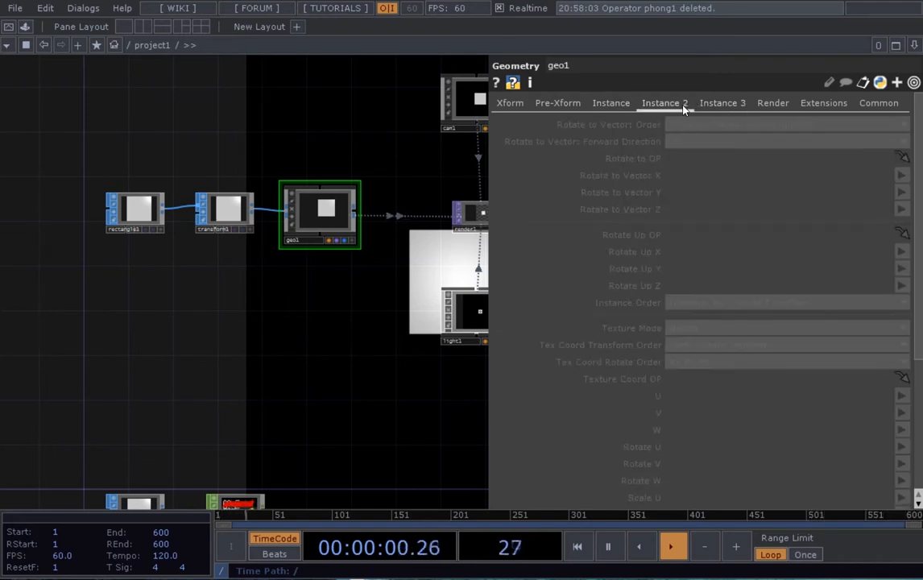
left_click(602, 111)
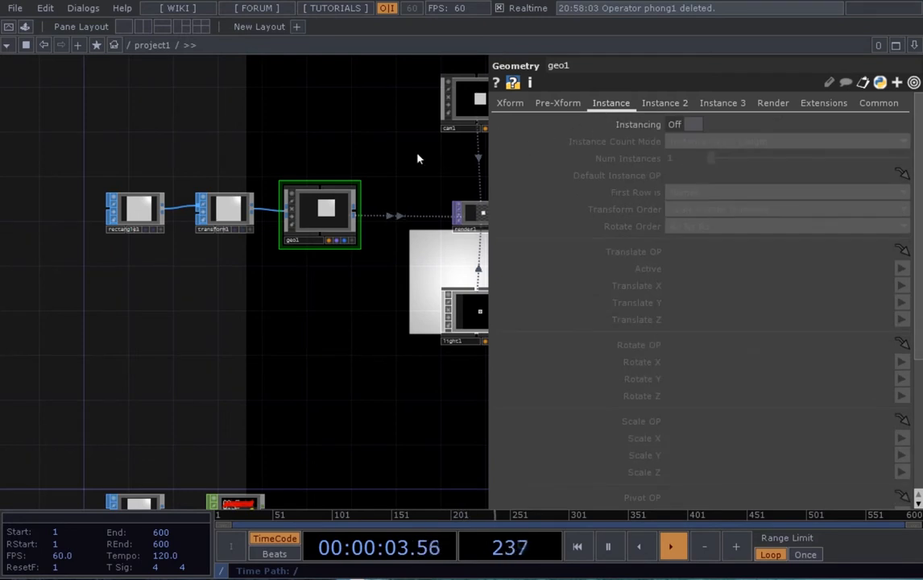
left_click_drag(359, 130, 356, 146)
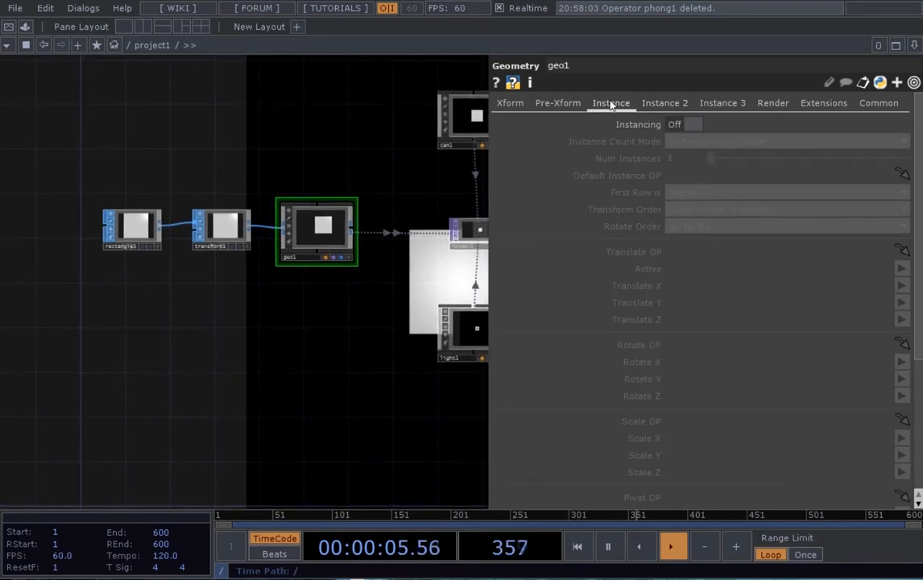
left_click(675, 125)
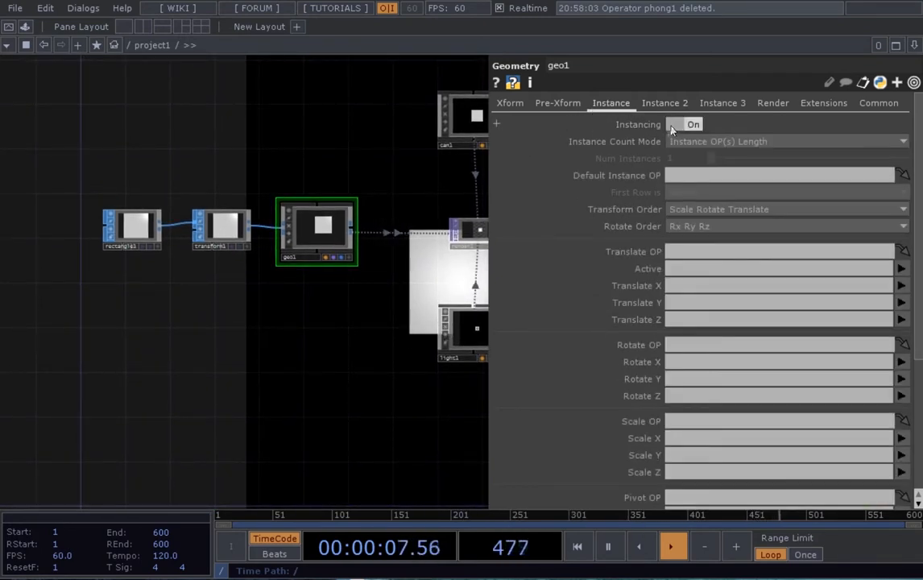
- Examine geo1's translate, rotate, scale and pivot instancing parameters
scroll(362, 196, "down", 2)
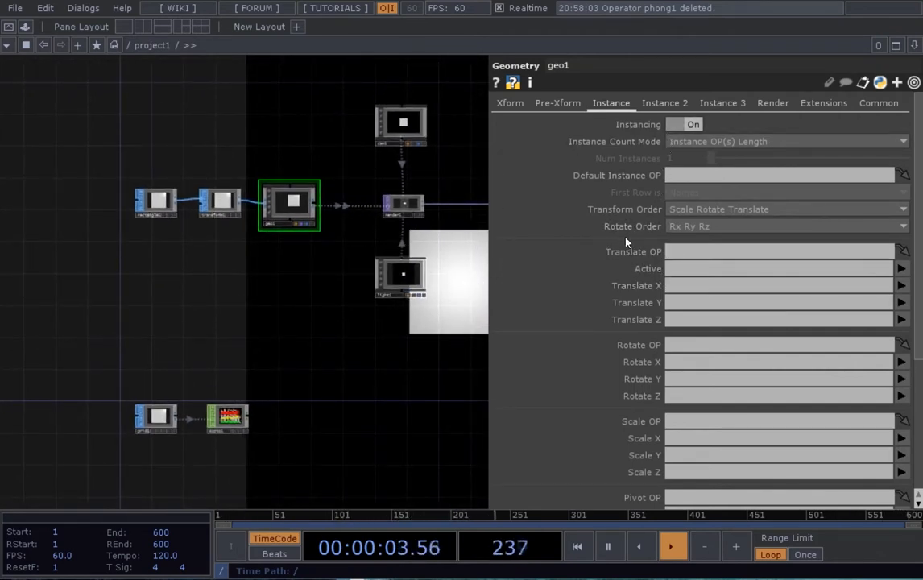
scroll(298, 268, "up", 4)
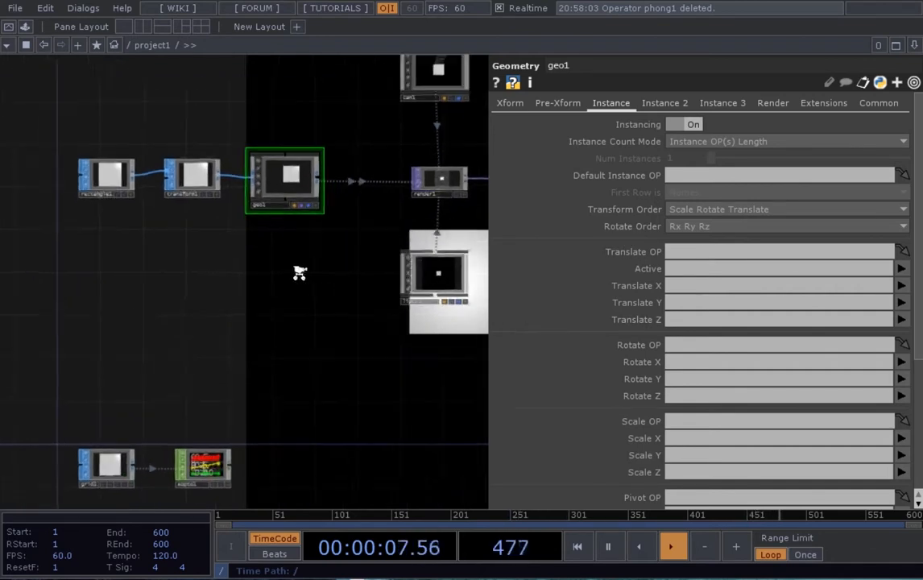
left_click_drag(316, 263, 320, 260)
left_click_drag(321, 225, 331, 207)
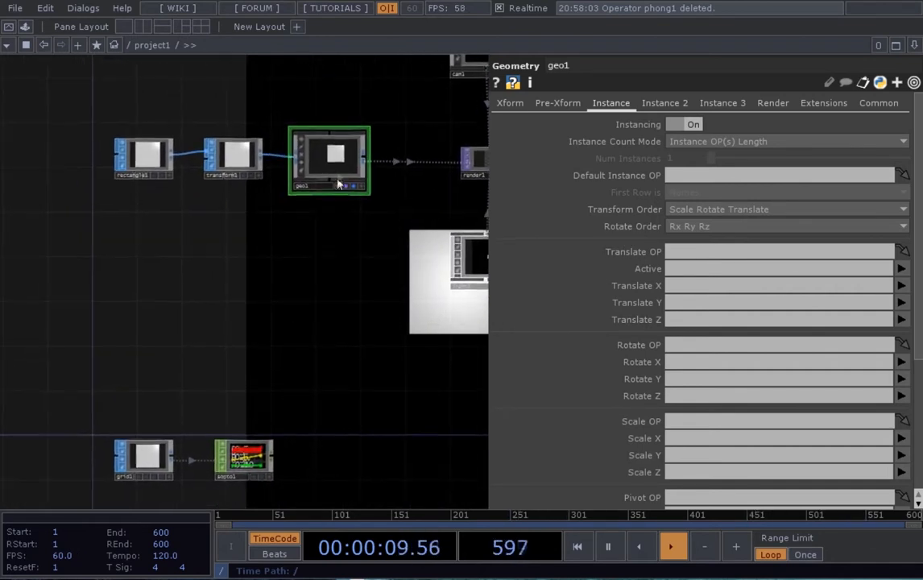
left_click_drag(405, 399, 404, 350)
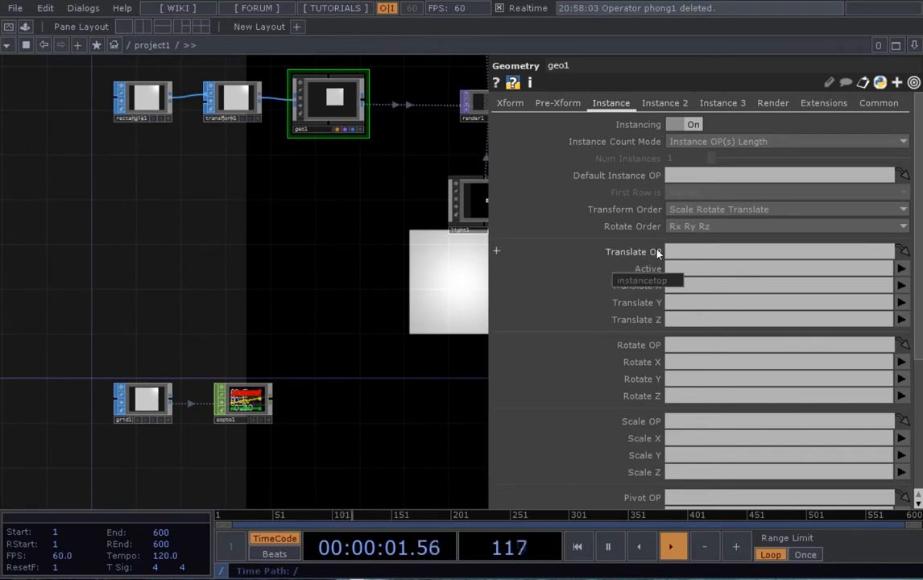
scroll(648, 451, "down", 4)
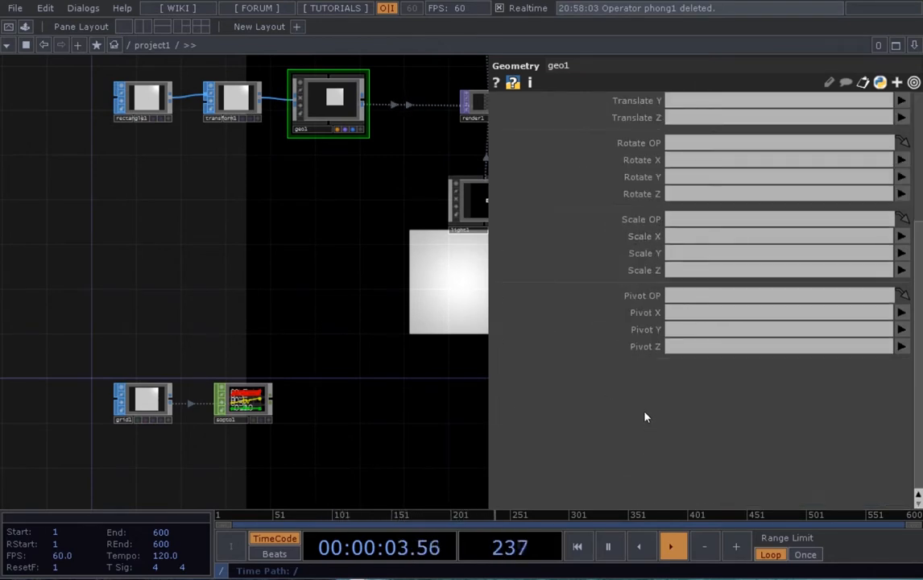
scroll(644, 416, "up", 4)
scroll(643, 365, "down", 4)
scroll(636, 322, "up", 4)
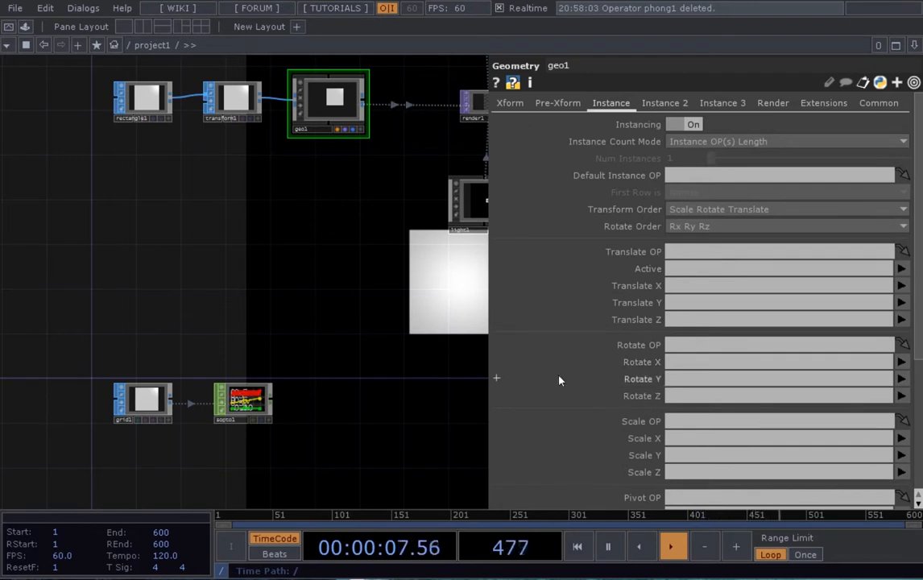
- Assign the sopto1 CHOP as geo1's instancing Translate OP
left_click_drag(342, 381, 348, 355)
scroll(300, 382, "up", 2)
scroll(297, 378, "up", 2)
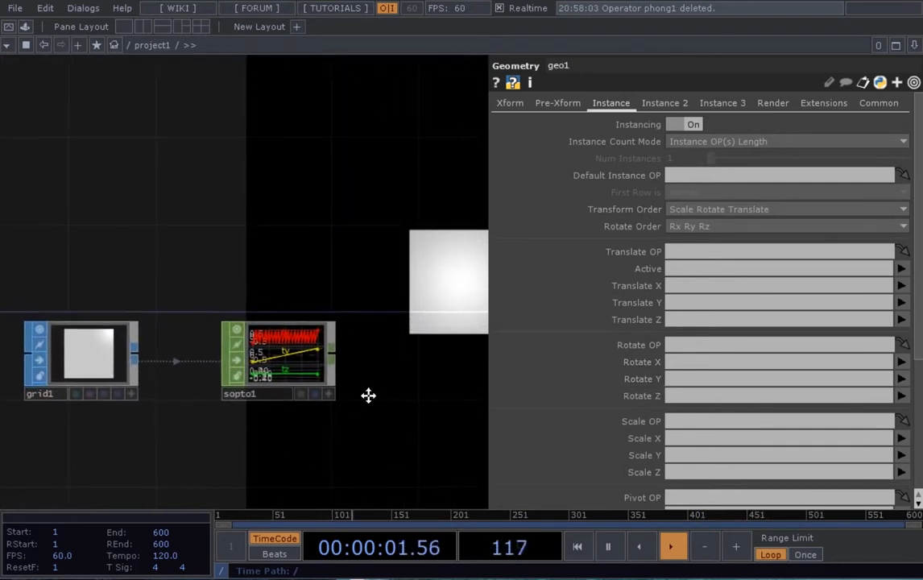
left_click_drag(295, 364, 694, 251)
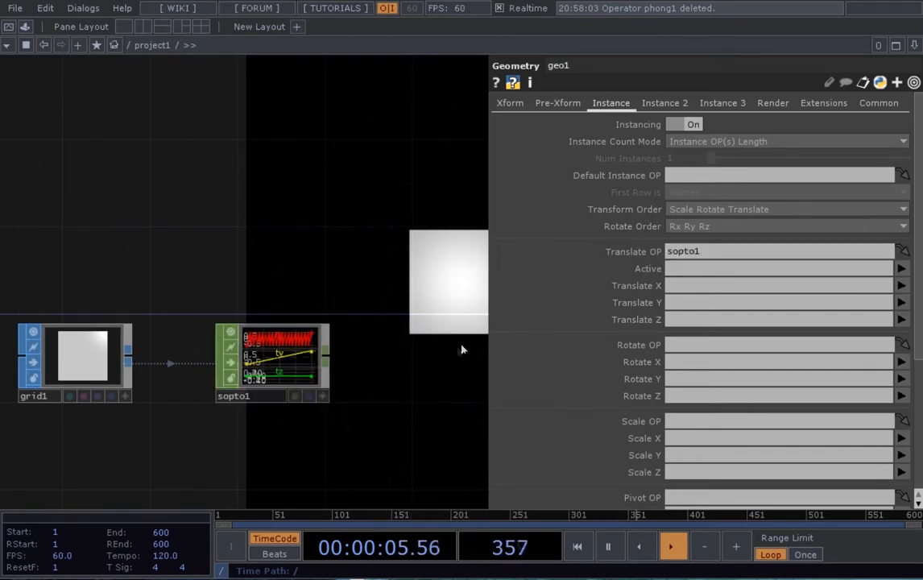
- Map geo1's instance Translate X, Y and Z to sopto1's tx, ty and tz channels
scroll(368, 372, "down", 4)
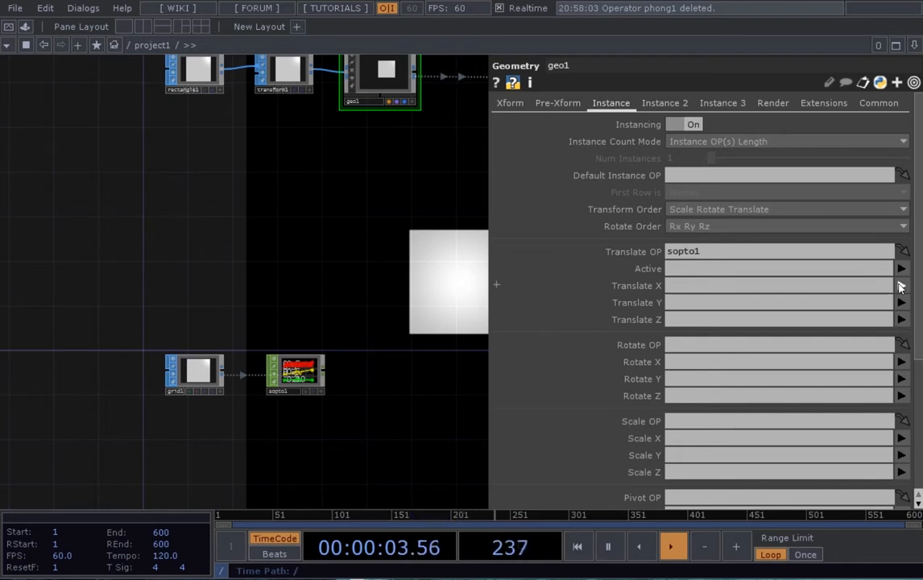
scroll(385, 350, "up", 4)
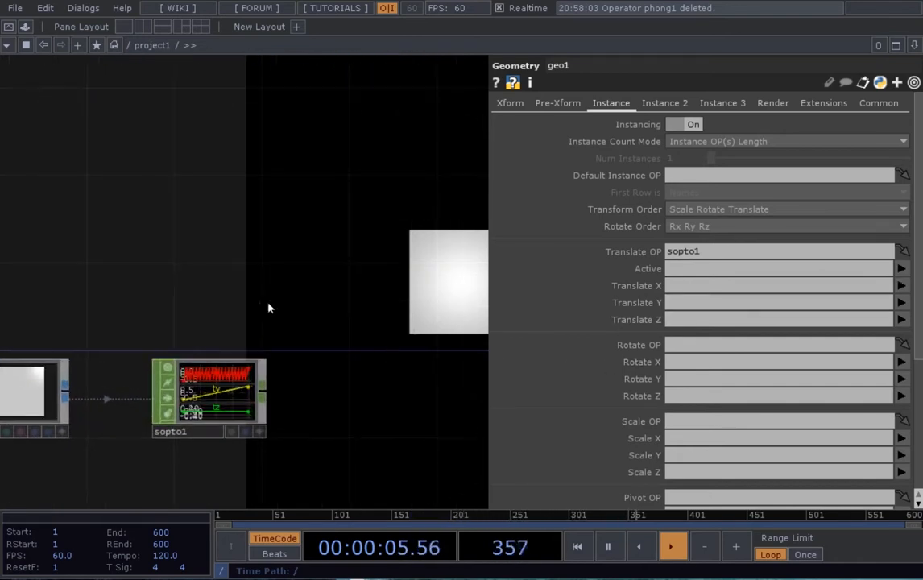
scroll(374, 268, "up", 3)
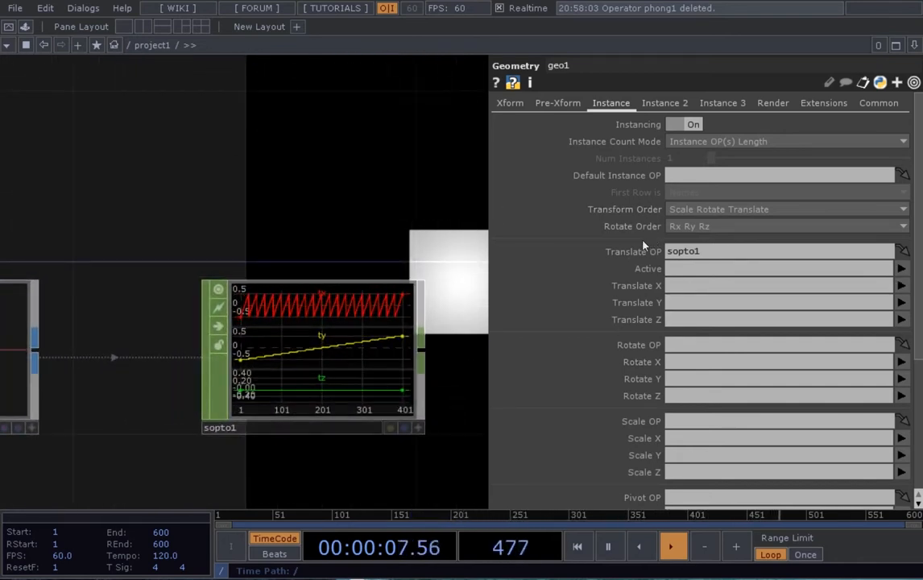
scroll(242, 435, "up", 3)
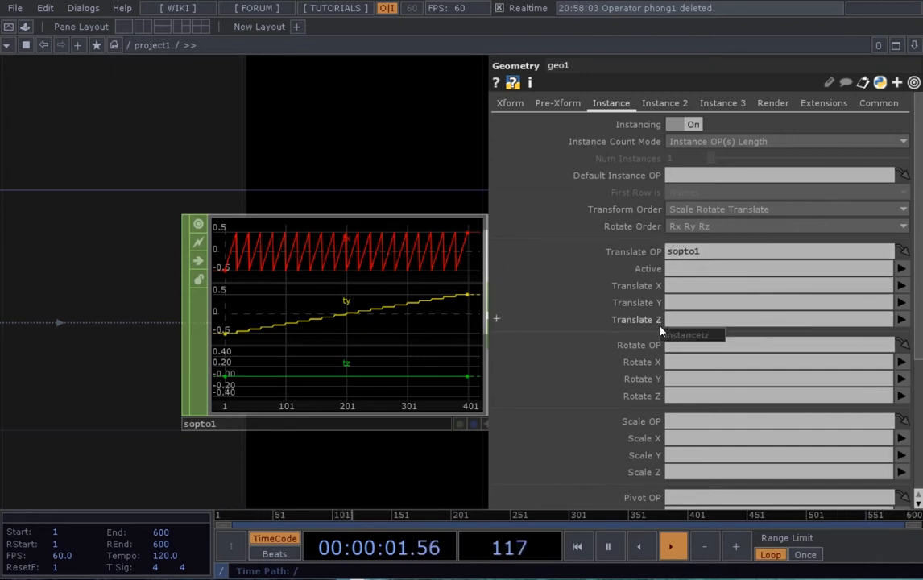
left_click(901, 286)
left_click(903, 303)
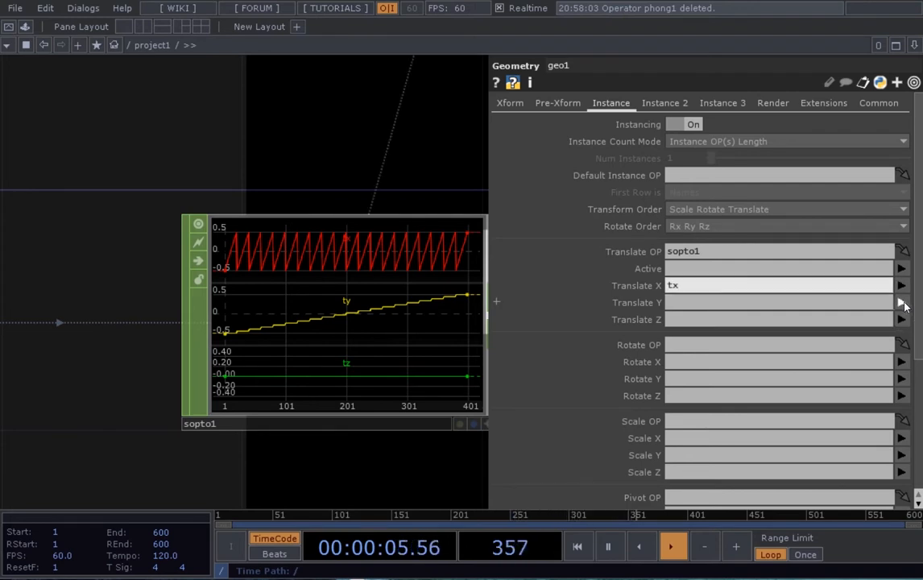
left_click(901, 303)
left_click(900, 330)
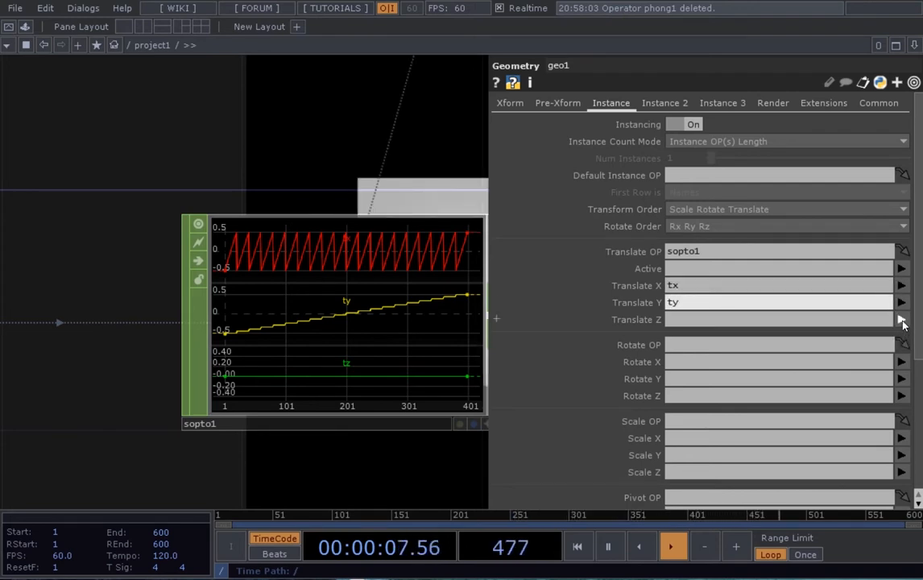
left_click(901, 320)
left_click(903, 360)
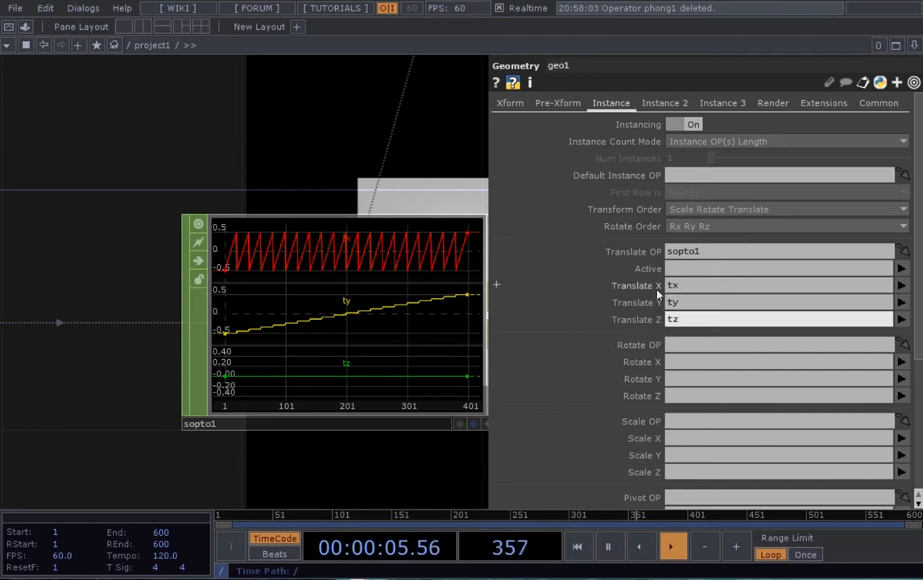
- Look over the network from the grid1 and sopto1 pair up to geo1, the camera, the light and the render chain
scroll(266, 198, "down", 3)
left_click_drag(338, 201, 221, 359)
scroll(333, 255, "down", 3)
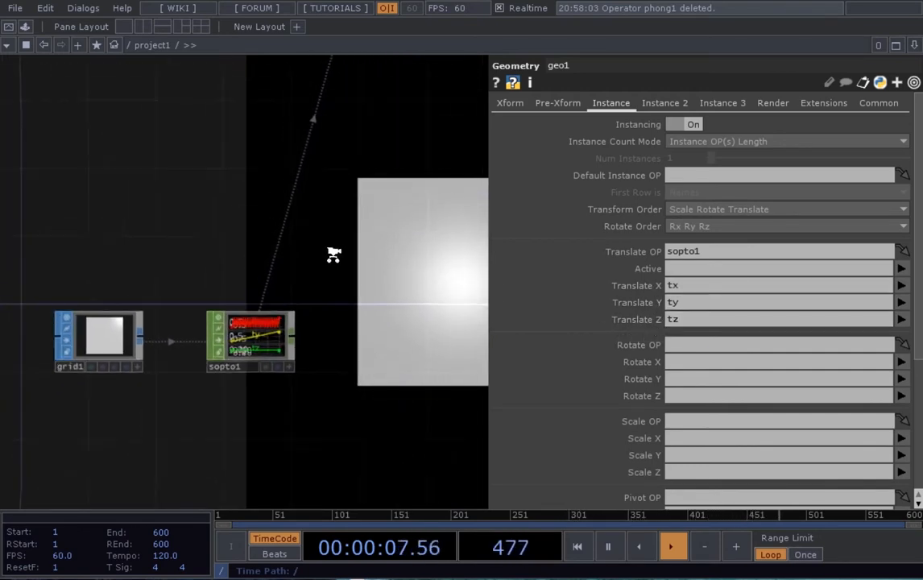
left_click_drag(353, 234, 310, 332)
scroll(311, 332, "down", 4)
left_click_drag(347, 297, 316, 379)
scroll(331, 315, "up", 2)
left_click_drag(344, 321, 264, 343)
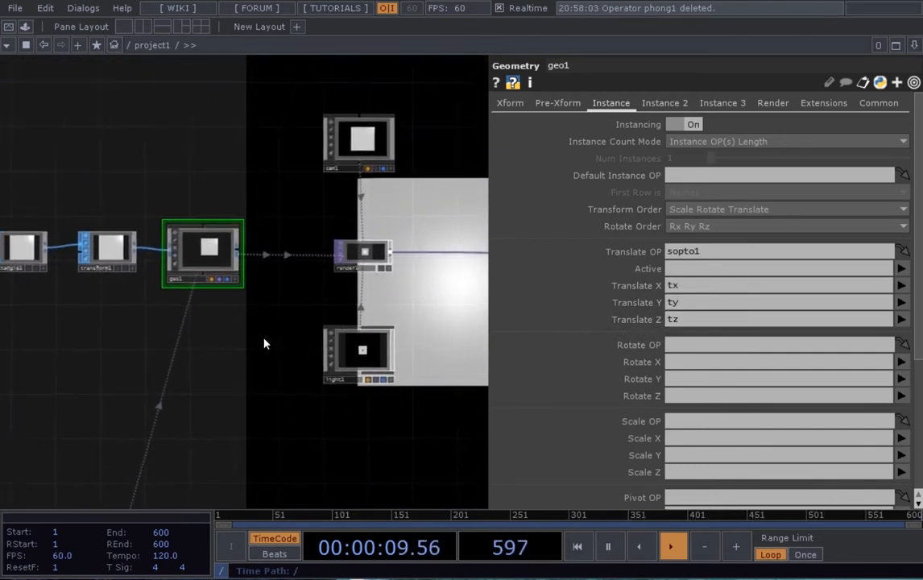
scroll(266, 345, "down", 2)
scroll(346, 347, "up", 2)
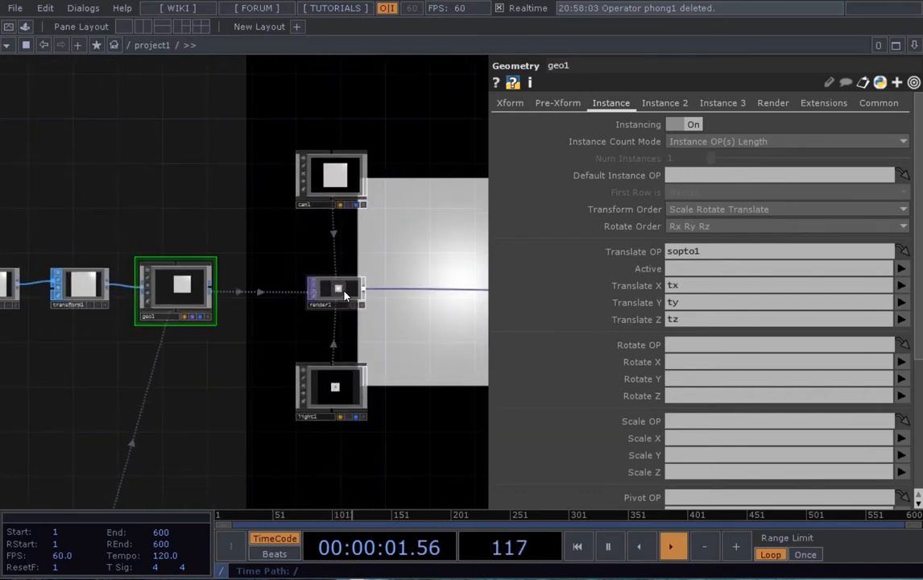
left_click_drag(343, 295, 330, 293)
scroll(263, 322, "down", 3)
left_click_drag(216, 356, 271, 353)
scroll(102, 293, "up", 2)
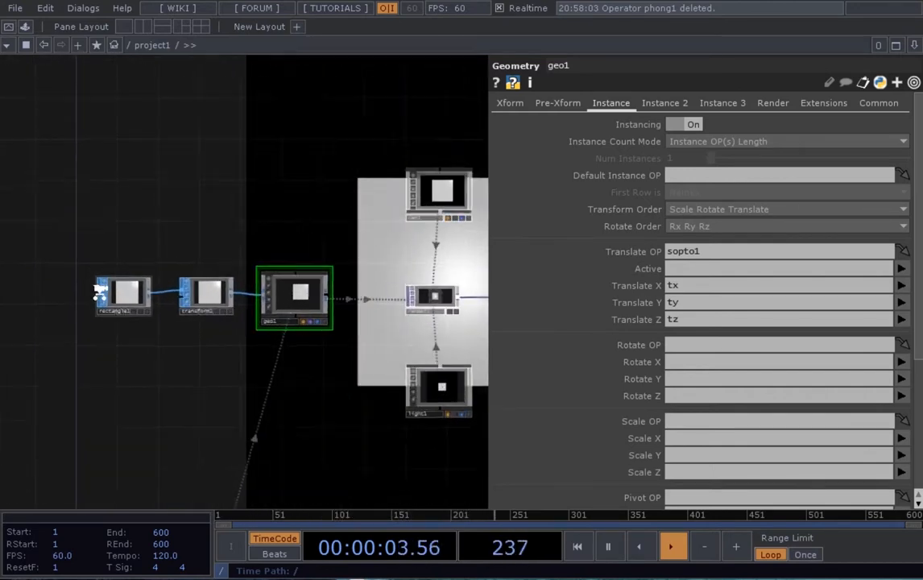
scroll(137, 346, "down", 3)
left_click_drag(140, 360, 151, 326)
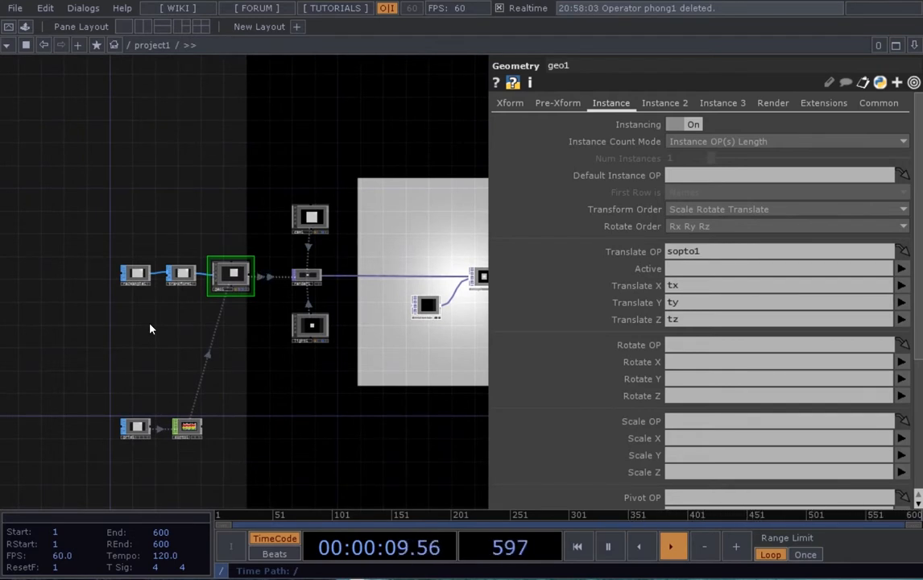
- Inspect rectangle1's size and orientation parameters
scroll(153, 329, "up", 2)
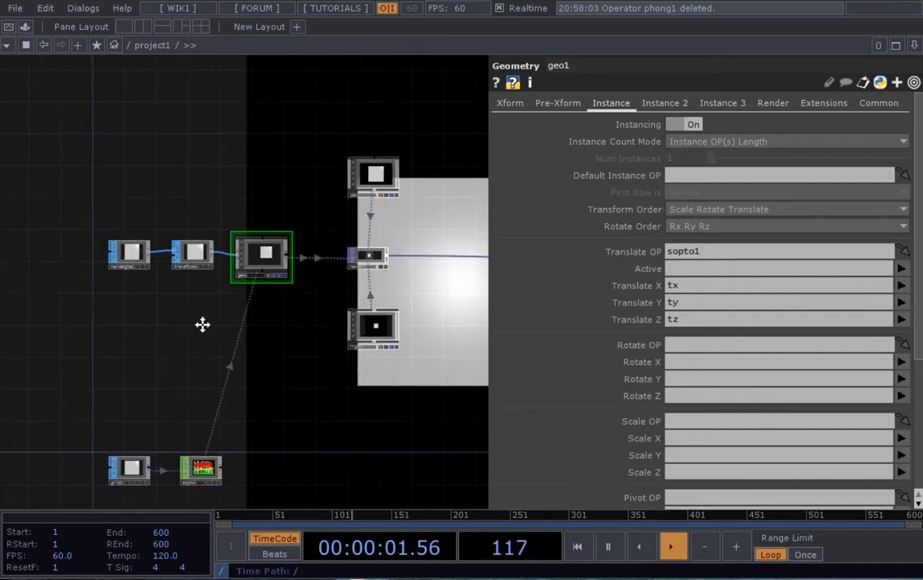
scroll(202, 325, "up", 5)
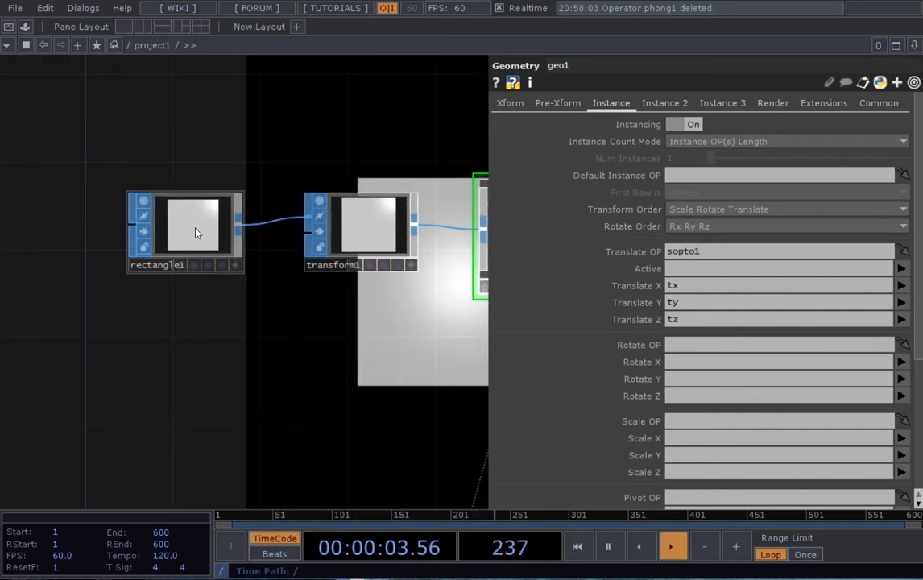
left_click(196, 232)
scroll(235, 329, "down", 3)
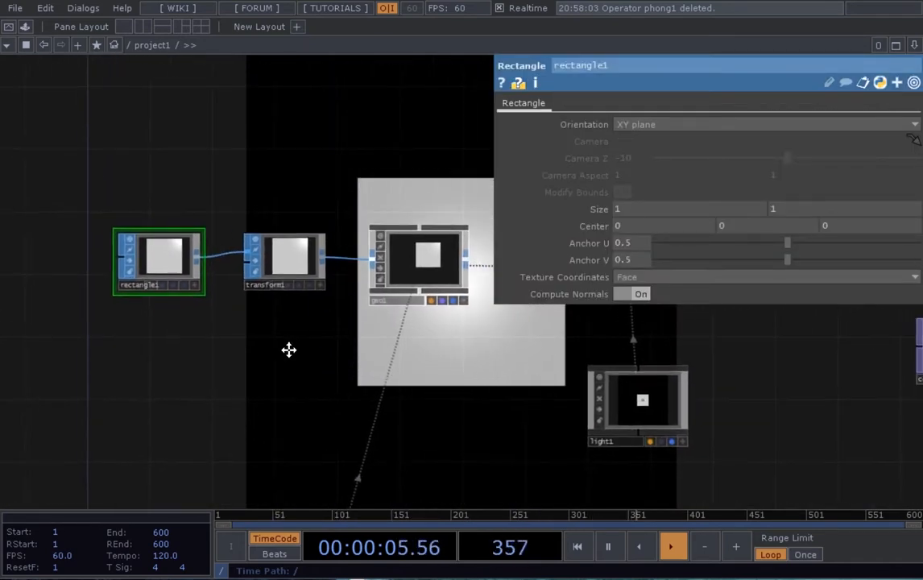
left_click_drag(288, 350, 268, 345)
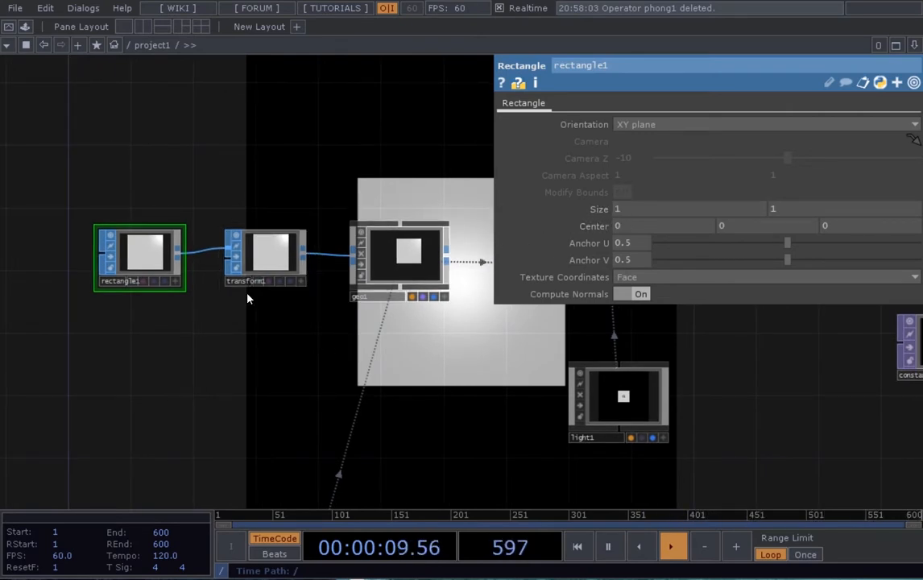
- Set transform1's Uniform Scale to 0.05 to shrink the instanced rectangles
scroll(245, 294, "up", 2)
left_click(278, 244)
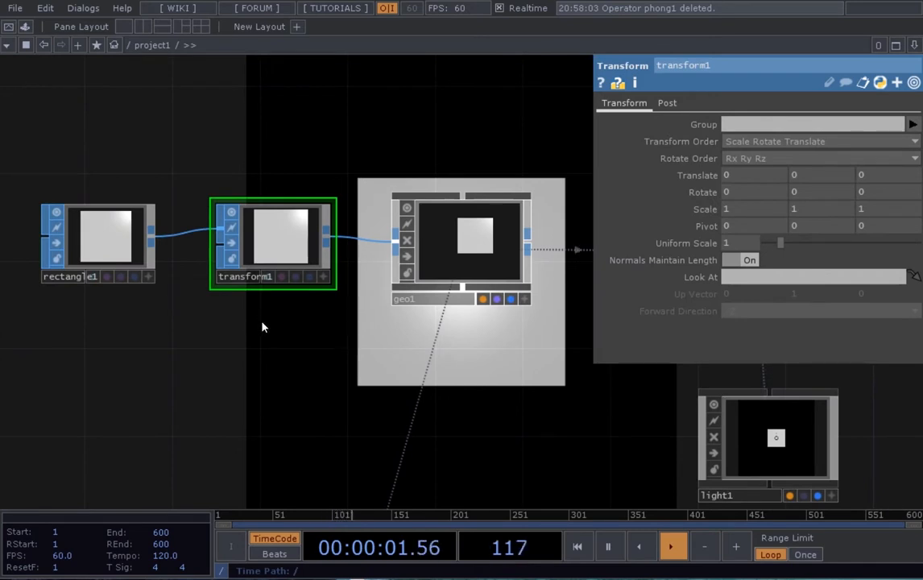
left_click_drag(273, 329, 279, 338)
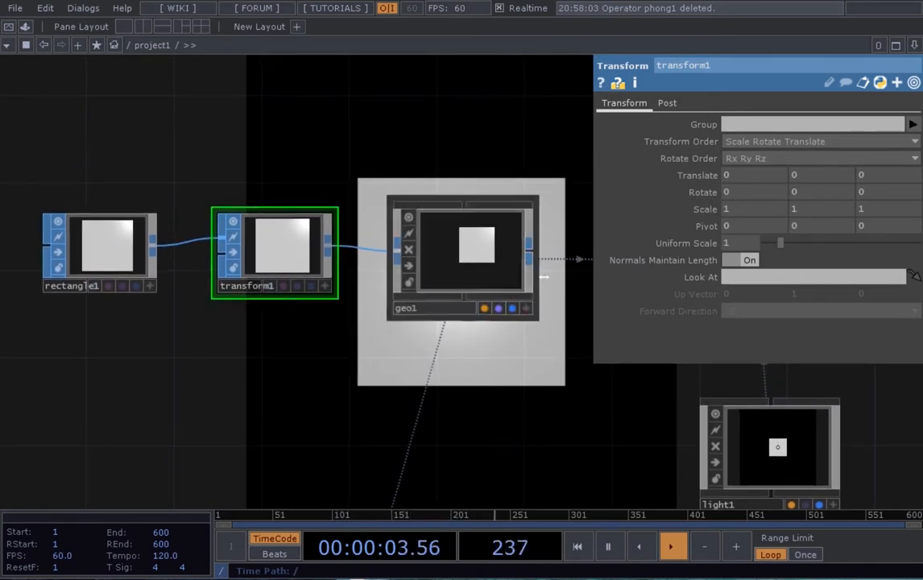
left_click_drag(730, 250, 709, 250)
type("0.01")
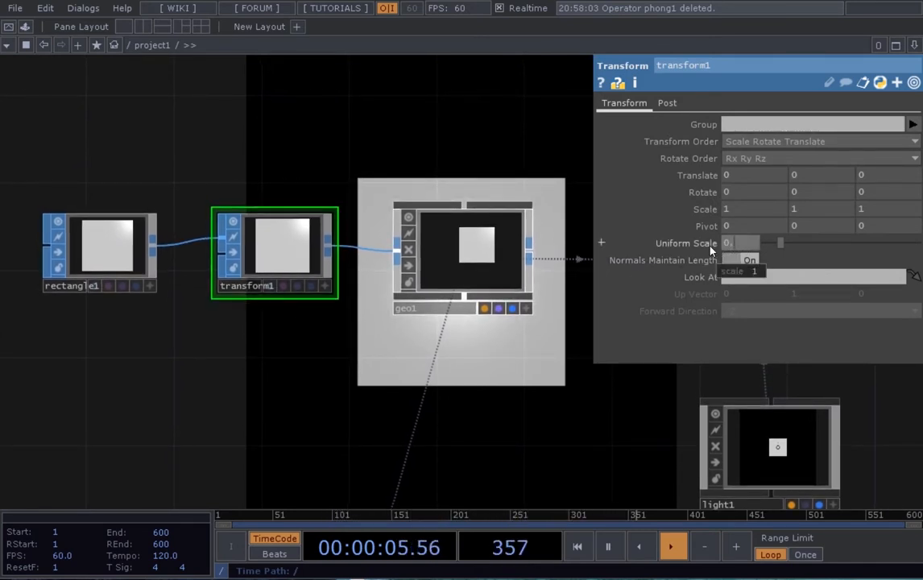
key("Return")
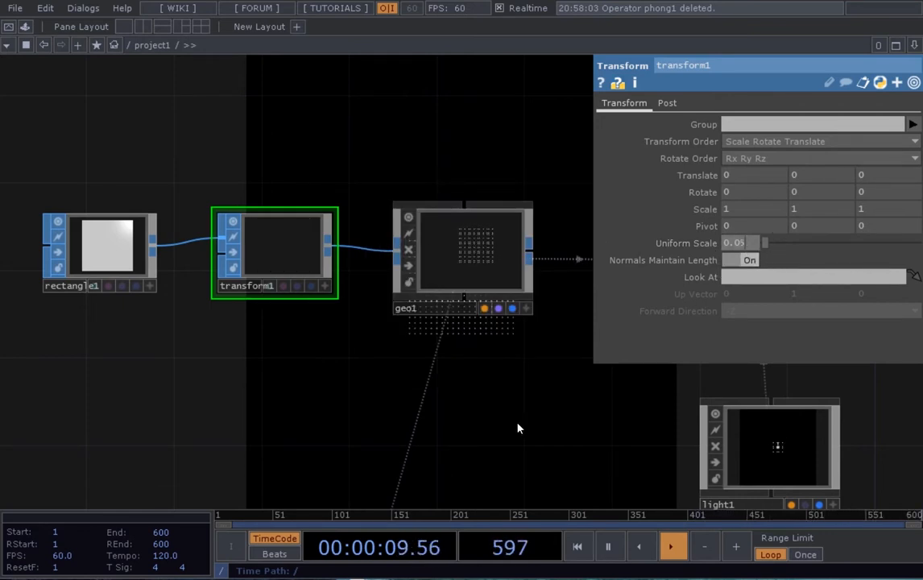
type("5")
key("Return")
- Open cam1's transform parameters
scroll(557, 379, "down", 2)
left_click_drag(557, 379, 429, 420)
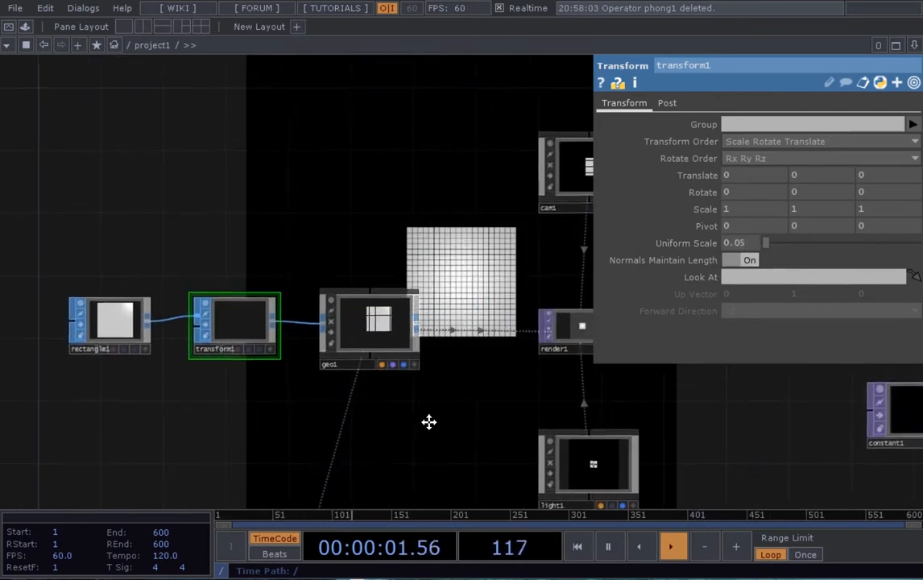
scroll(445, 414, "down", 3)
left_click_drag(445, 338, 360, 270)
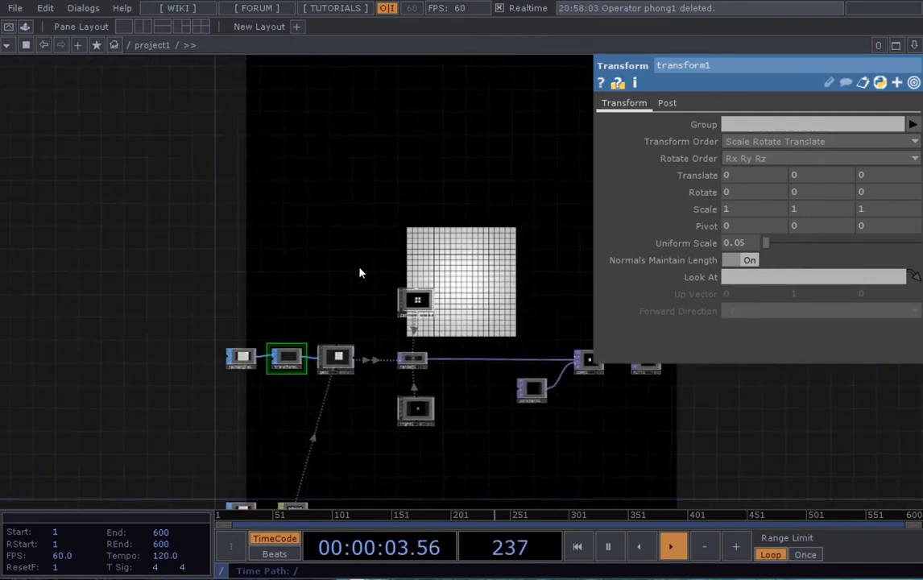
scroll(361, 271, "up", 5)
left_click(410, 251)
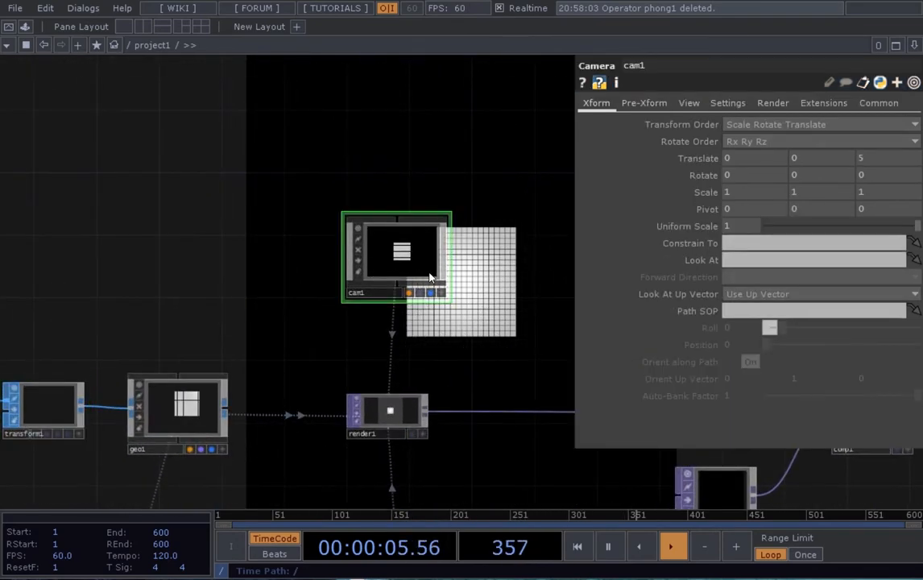
mouse_move(477, 329)
left_mouse_down()
mouse_move(426, 315)
mouse_move(463, 320)
left_mouse_up()
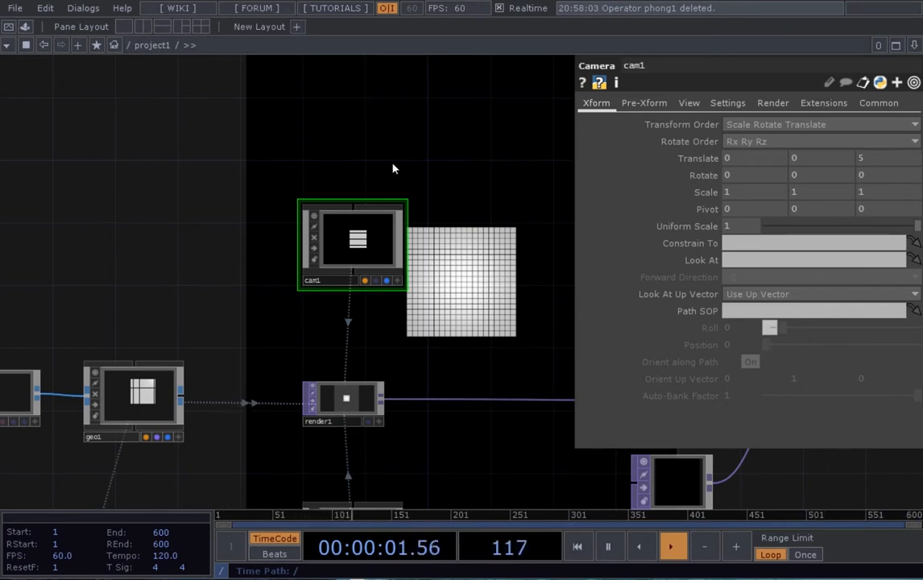
- Examine cam1's placement relative to the instanced grid in the Geometry Viewer, and return to the Network Editor
left_click(8, 46)
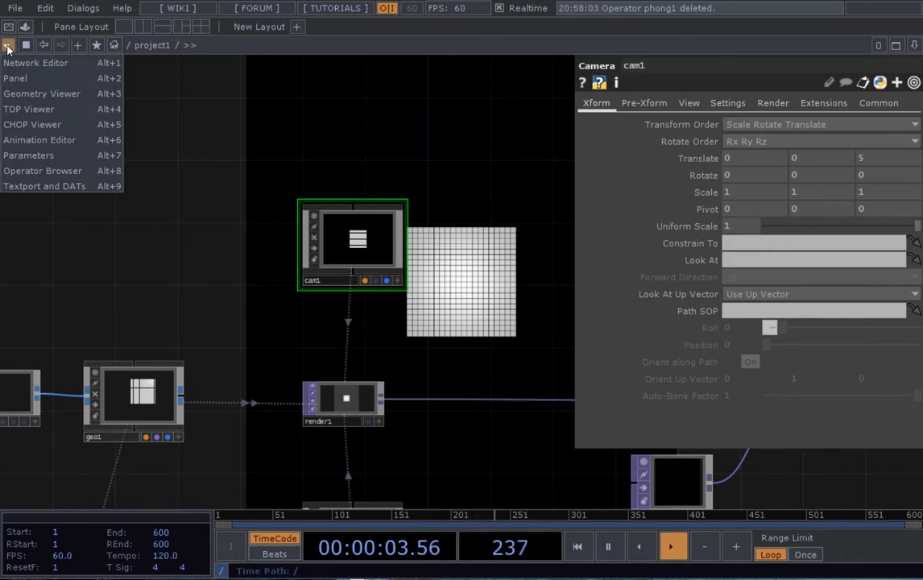
left_click(28, 94)
left_click_drag(519, 297, 344, 370)
scroll(498, 294, "down", 5)
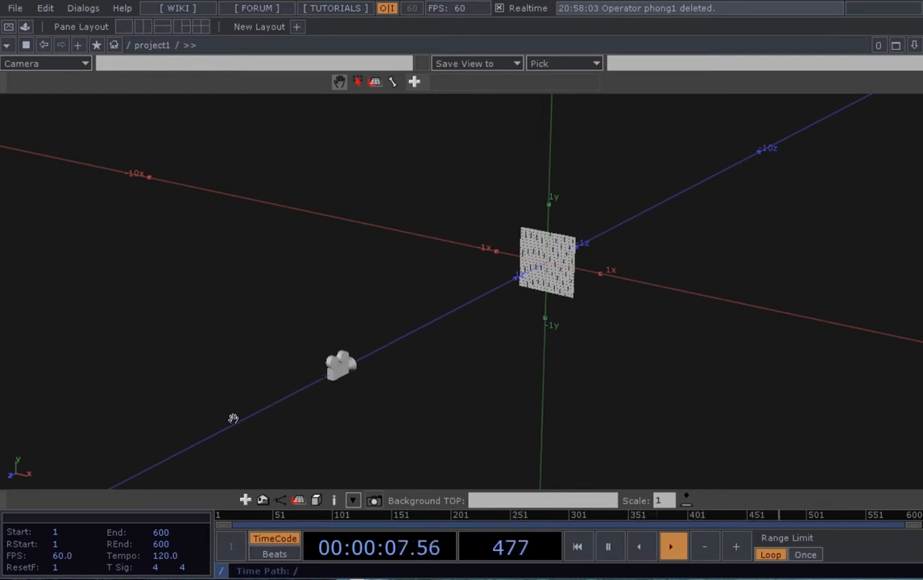
left_click(32, 64)
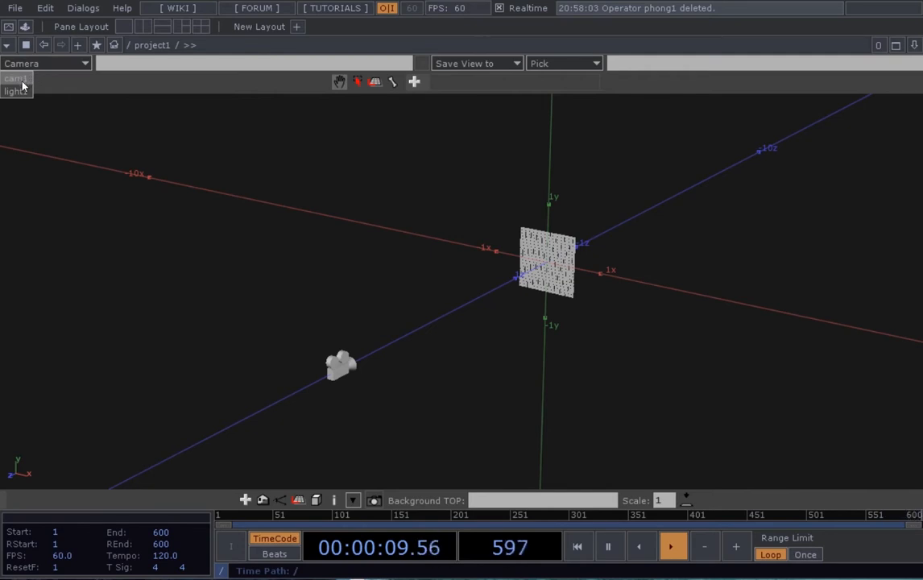
left_click(7, 45)
left_click(21, 65)
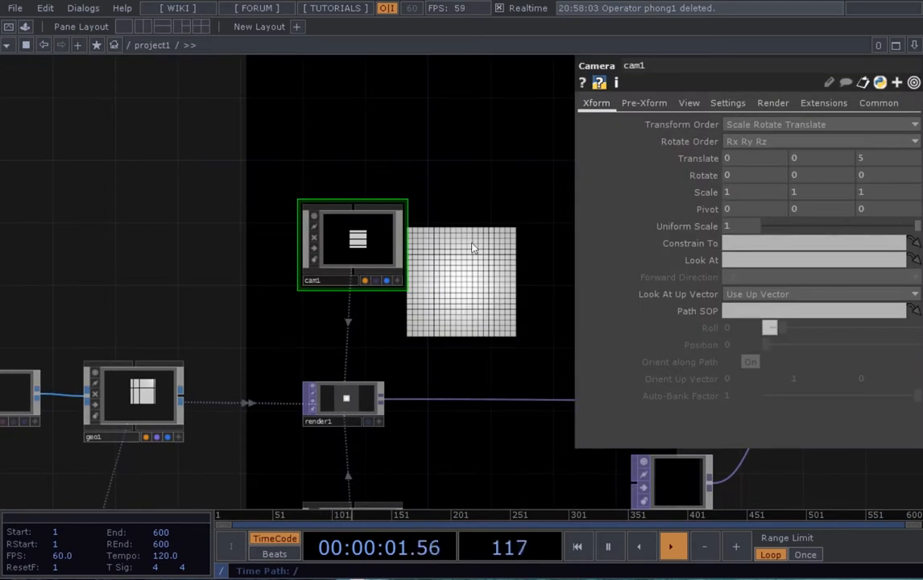
- Move cam1 closer to the instanced grid by setting its Translate Z to 1.5
left_click_drag(472, 248, 464, 262)
left_click_drag(903, 161, 833, 161)
type("2")
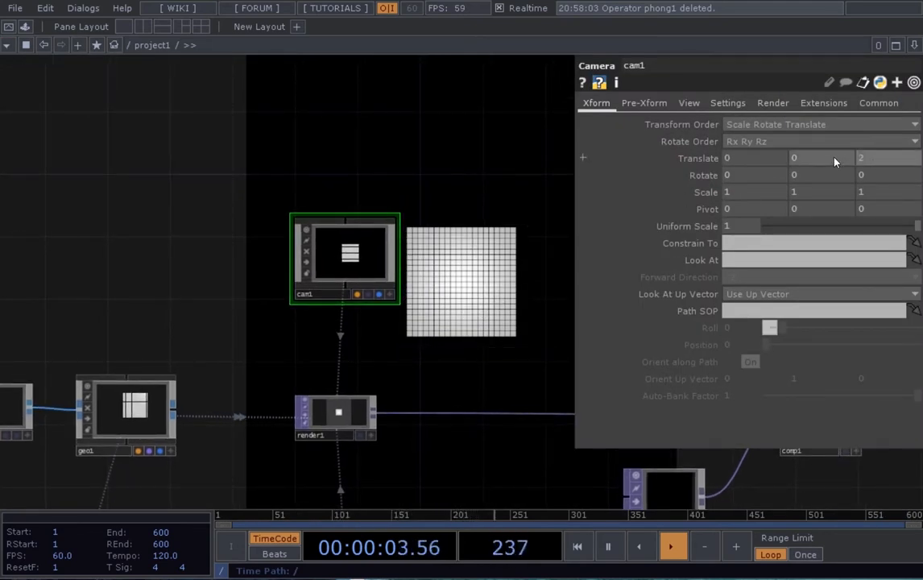
key("BackSpace")
type("1")
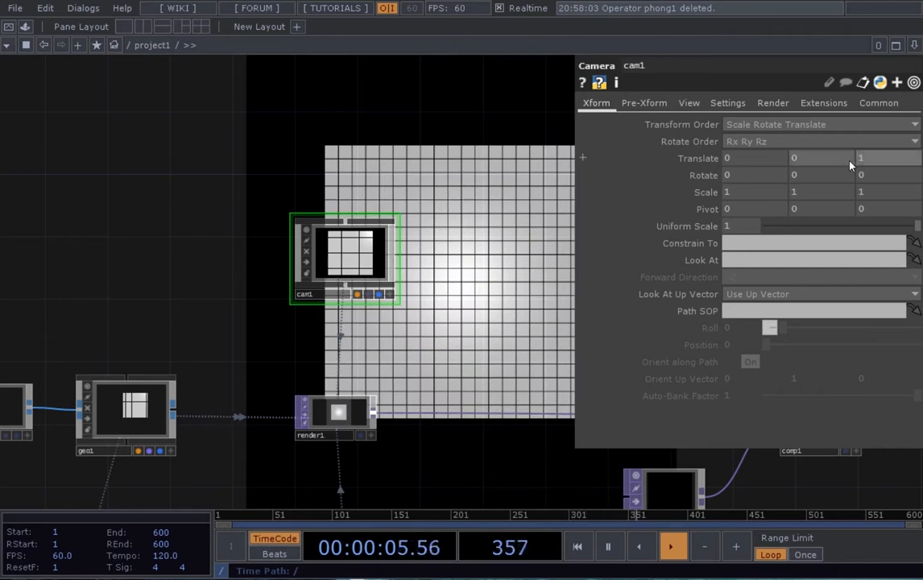
type(".5")
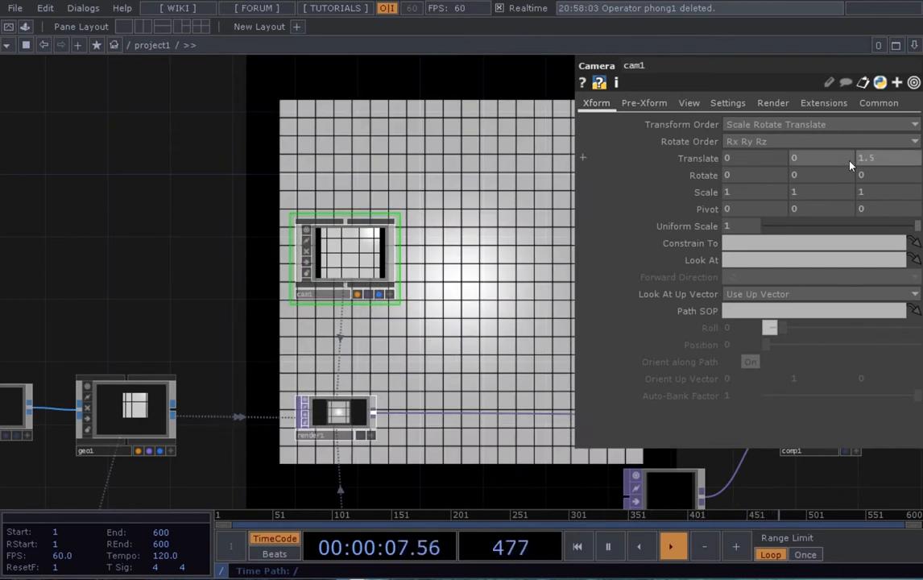
- Check the camera's new distance from the grid in the Geometry Viewer and switch back to the Network Editor
left_click(7, 46)
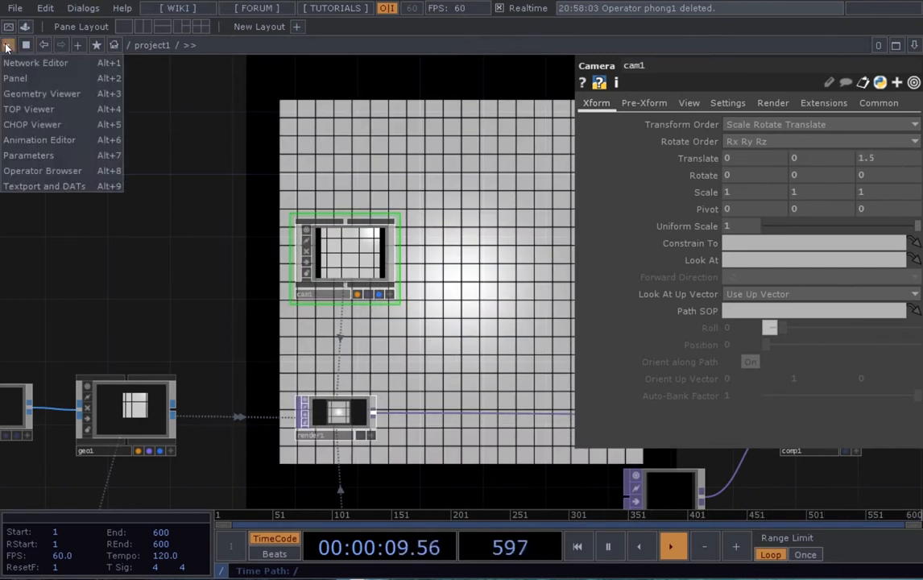
left_click(36, 94)
left_click_drag(403, 370, 461, 291)
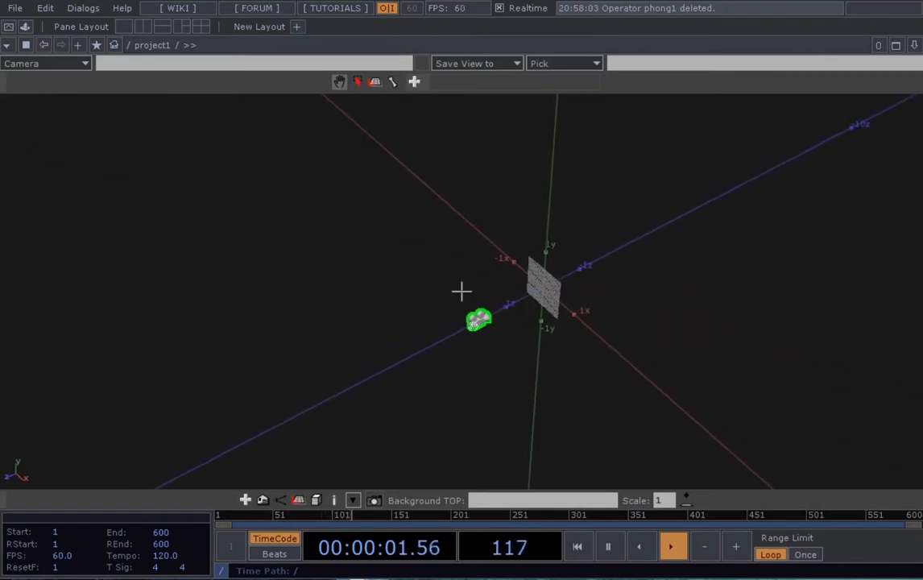
middle_click_drag(481, 324, 634, 278)
mouse_move(515, 322)
left_mouse_down()
mouse_move(561, 295)
mouse_move(550, 291)
mouse_move(516, 324)
left_mouse_up()
scroll(570, 294, "down", 1)
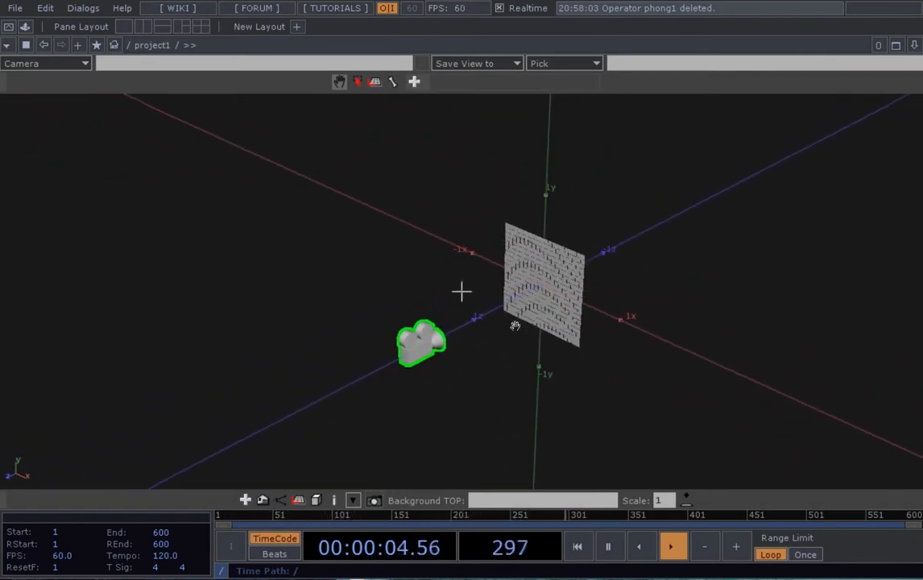
left_click(7, 47)
left_click(36, 62)
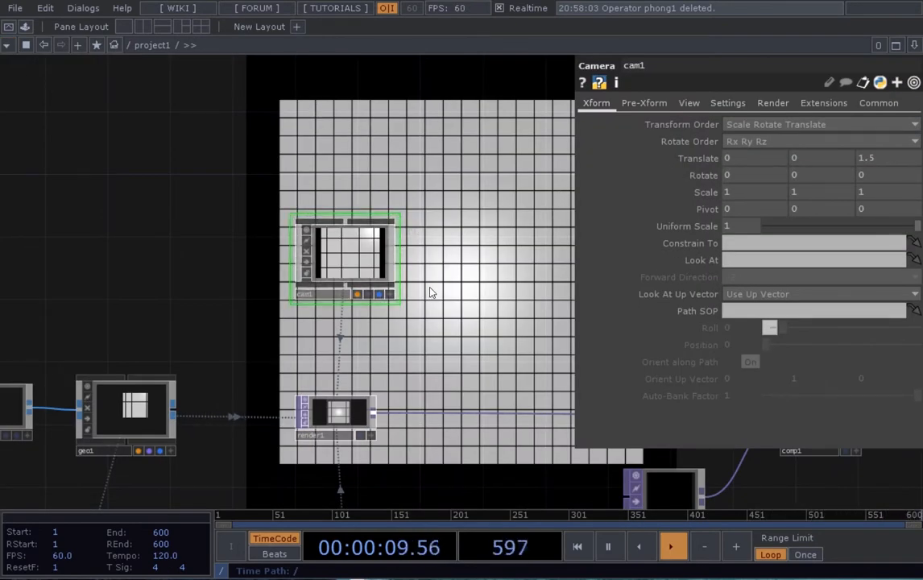
- Review the network layout and open grid1's parameters to check its row and column settings
scroll(430, 292, "down", 2)
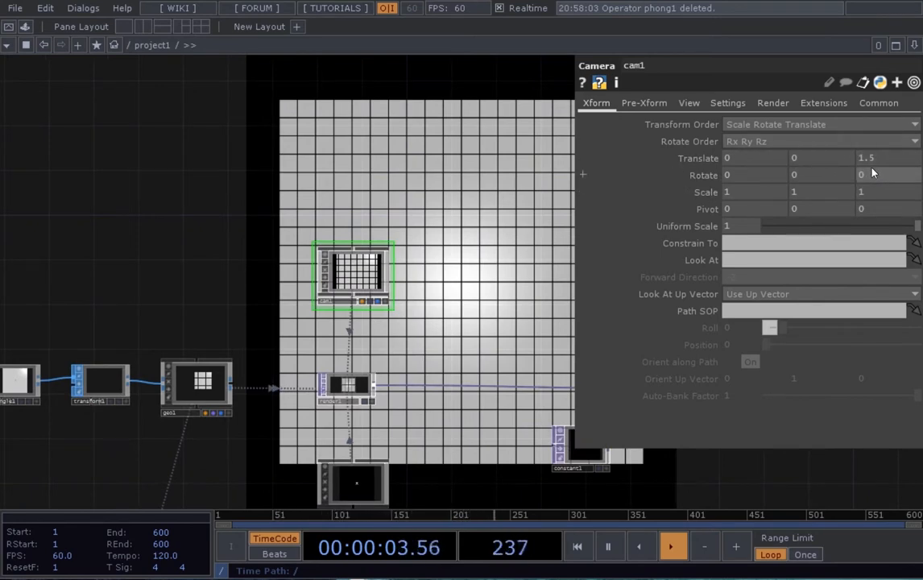
scroll(446, 210, "down", 4)
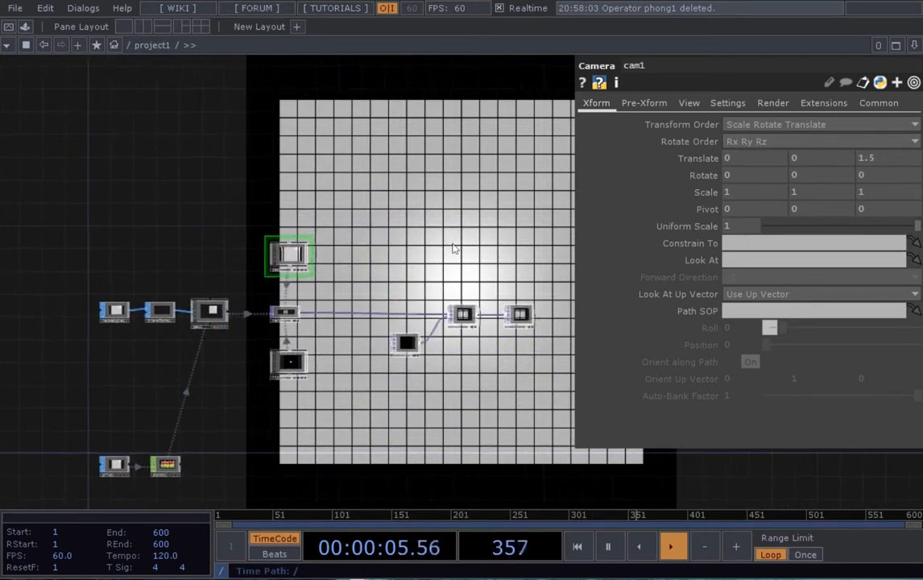
scroll(455, 250, "up", 3)
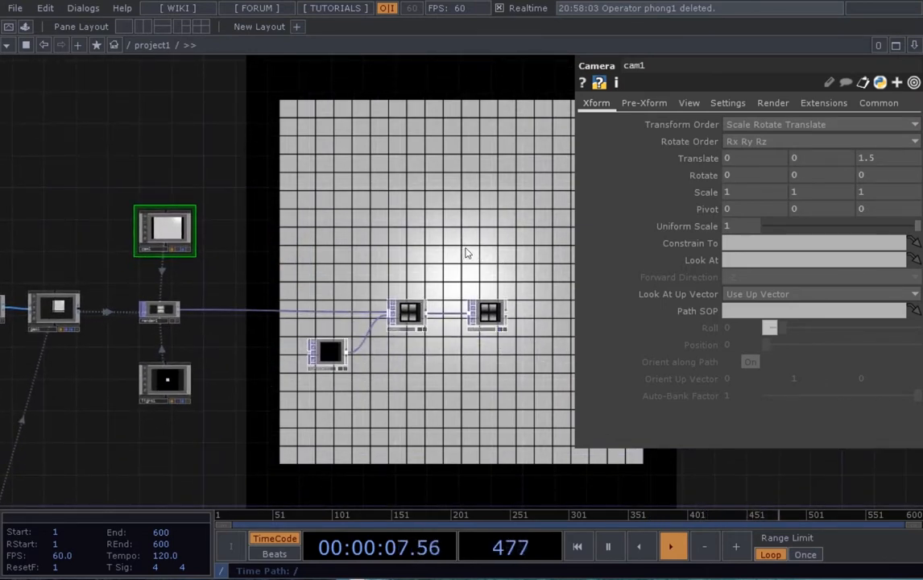
scroll(471, 251, "down", 4)
scroll(346, 298, "up", 3)
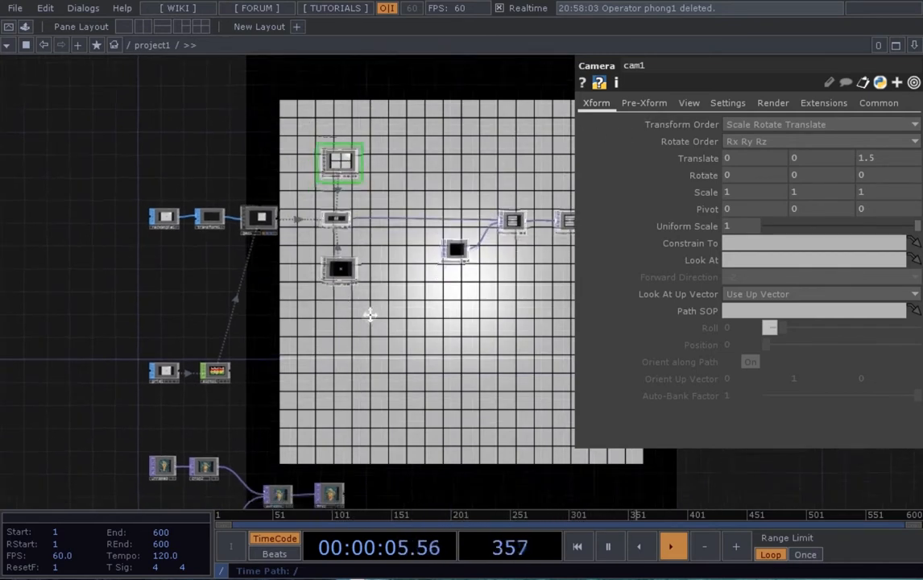
scroll(226, 323, "up", 5)
left_click(169, 291)
scroll(461, 296, "down", 4)
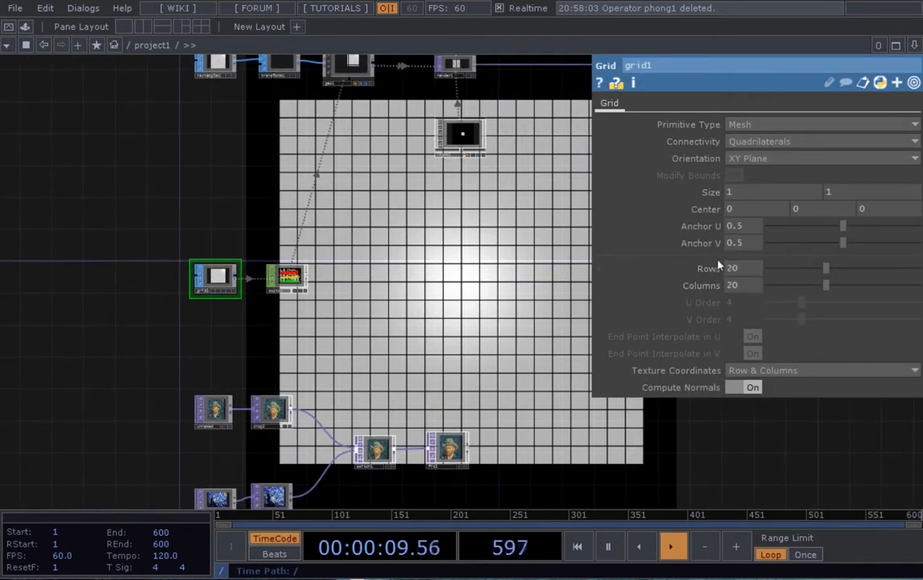
scroll(297, 114, "down", 3)
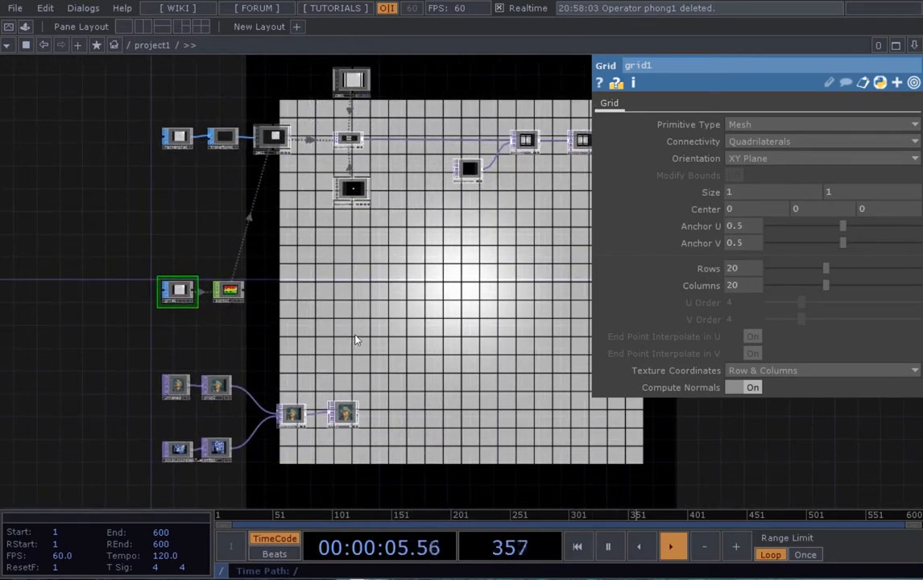
- Examine the image-source branch from the crops through switch1 and open fit2's parameters
left_click_drag(373, 317, 404, 253)
scroll(404, 253, "up", 3)
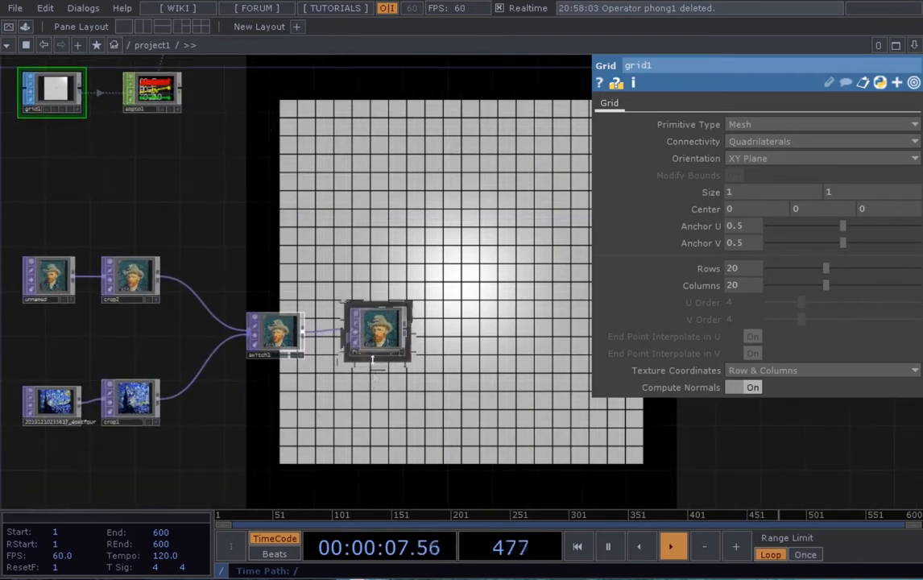
scroll(465, 359, "down", 1)
scroll(459, 366, "down", 3)
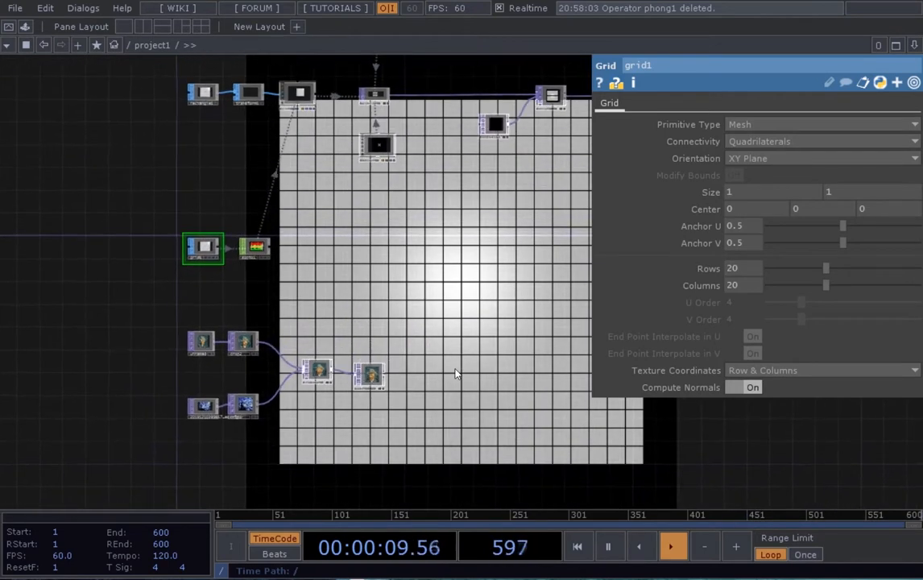
scroll(386, 366, "up", 4)
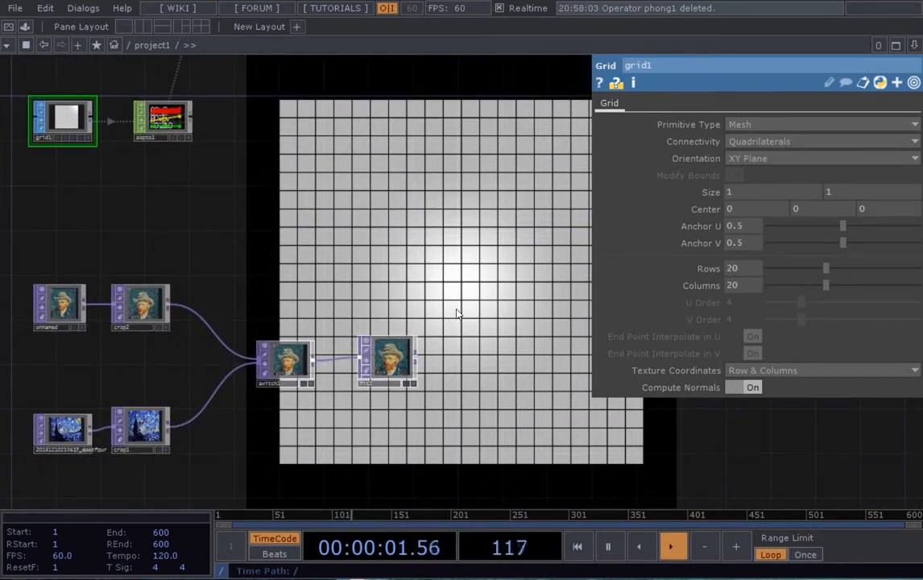
scroll(462, 303, "down", 3)
left_click_drag(469, 281, 484, 311)
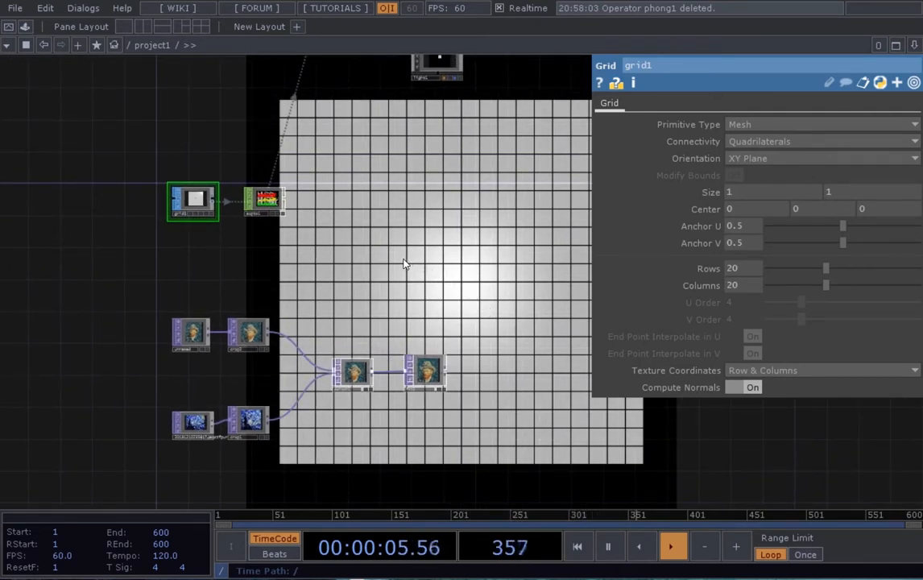
left_click_drag(380, 253, 401, 266)
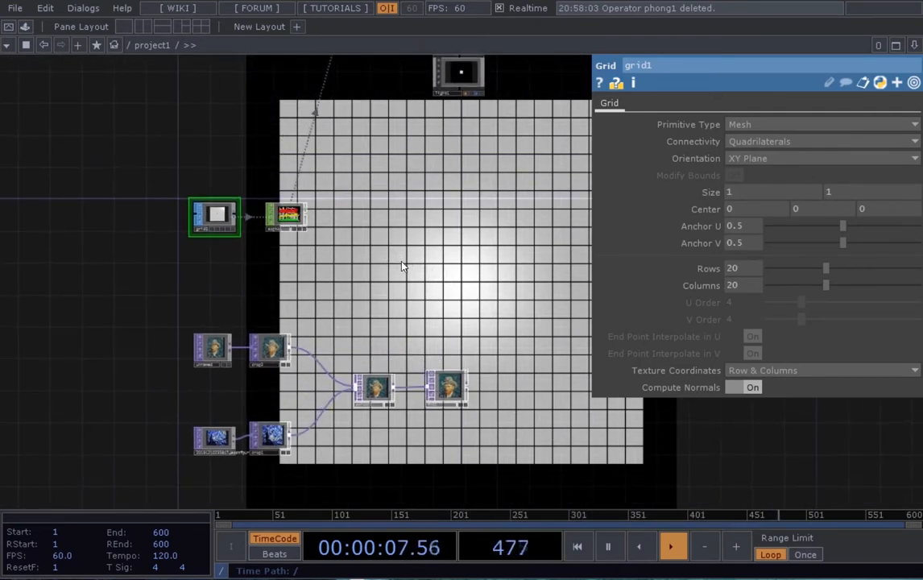
scroll(412, 270, "up", 3)
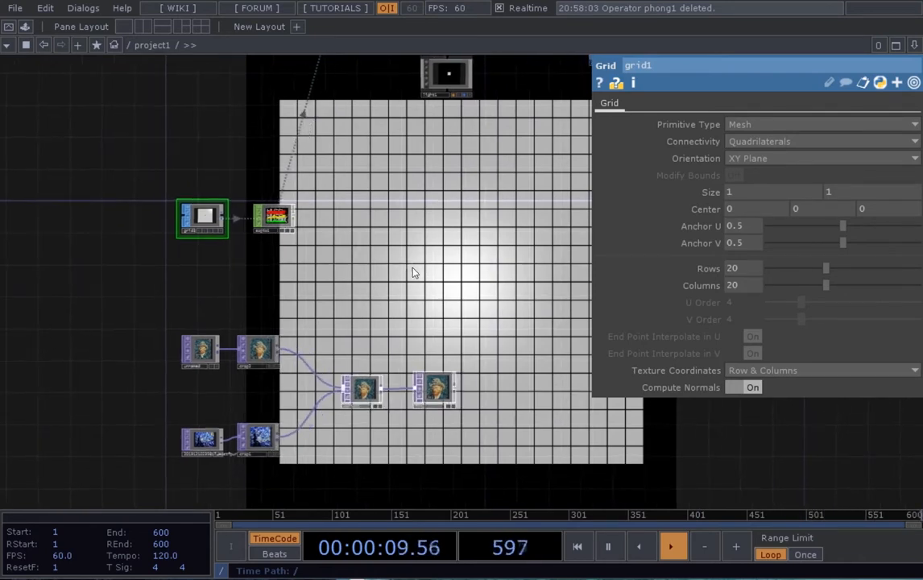
left_click_drag(457, 365, 443, 314)
scroll(435, 386, "up", 3)
left_click(433, 394)
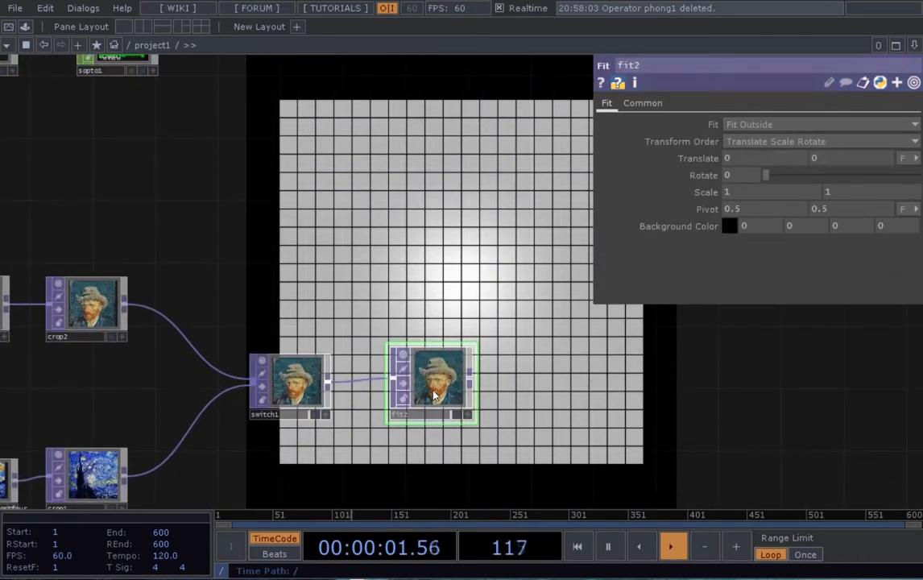
- Trace the instancing chain from rectangle1 through geo1 and sopto1, and bring up grid1's parameters again
scroll(417, 321, "down", 5)
left_click_drag(267, 120, 266, 175)
scroll(462, 168, "down", 3)
left_click_drag(461, 167, 444, 266)
scroll(426, 284, "up", 3)
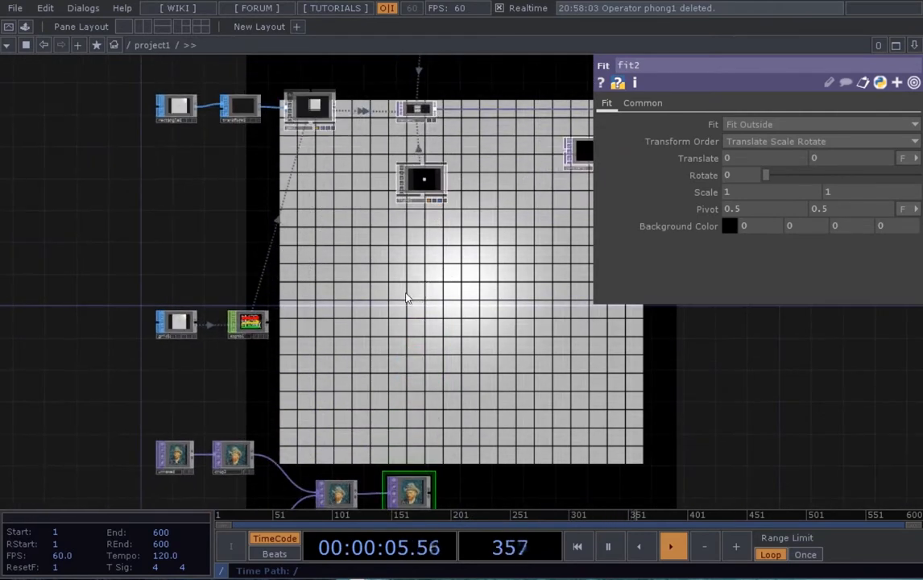
left_click_drag(408, 299, 418, 327)
left_click_drag(336, 209, 350, 245)
scroll(329, 180, "up", 3)
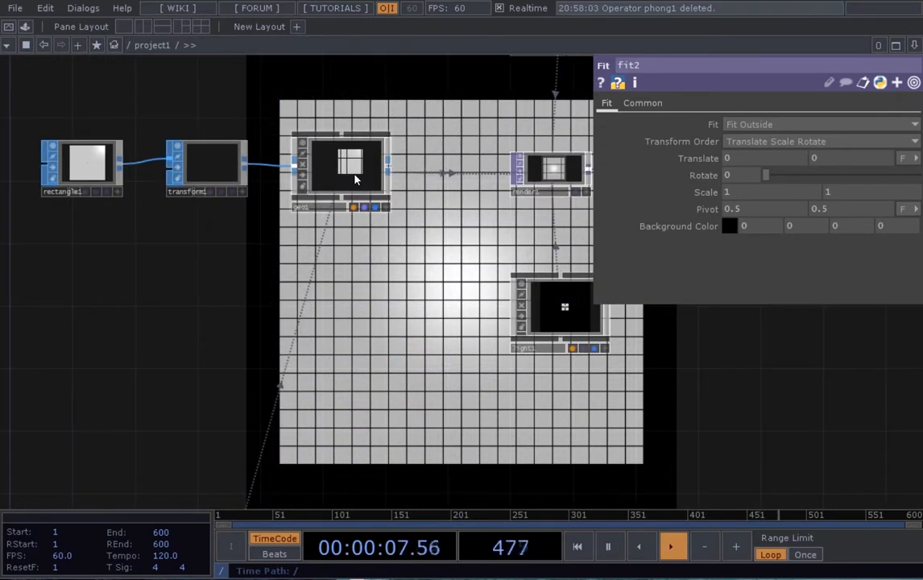
scroll(360, 184, "down", 3)
left_click_drag(390, 296, 405, 272)
scroll(254, 373, "up", 3)
left_click_drag(254, 374, 286, 319)
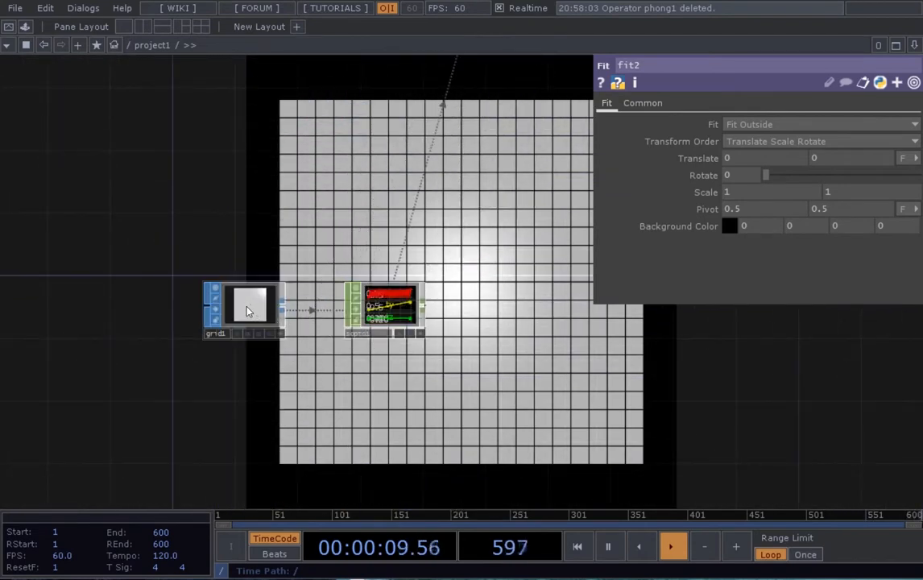
left_click(247, 308)
left_click_drag(495, 305, 483, 302)
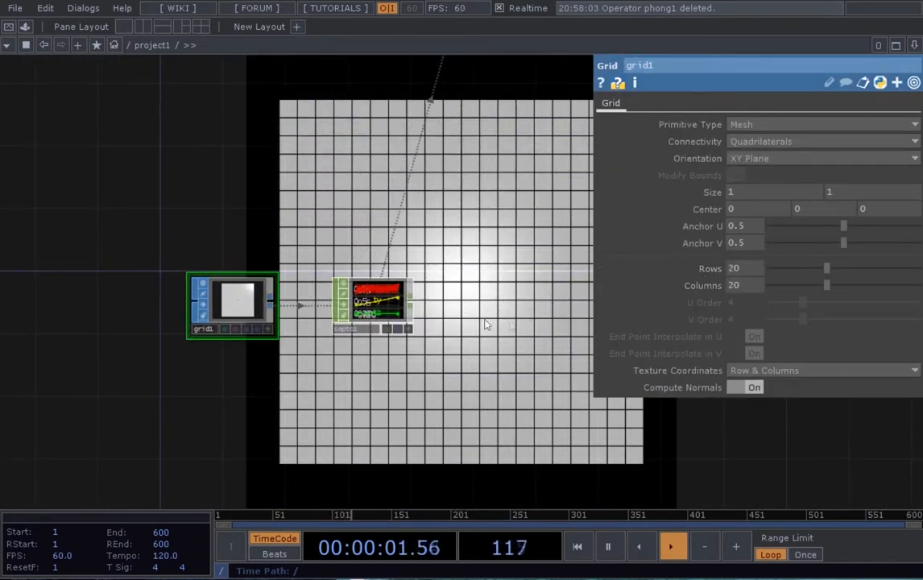
left_click_drag(485, 324, 460, 344)
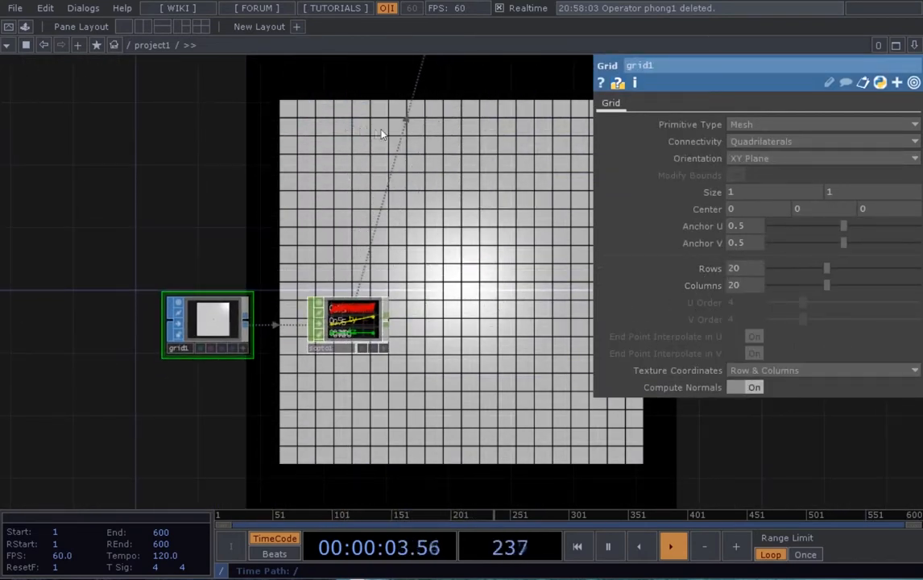
- Open fit2's output resolution settings on the painting branch
scroll(494, 268, "down", 4)
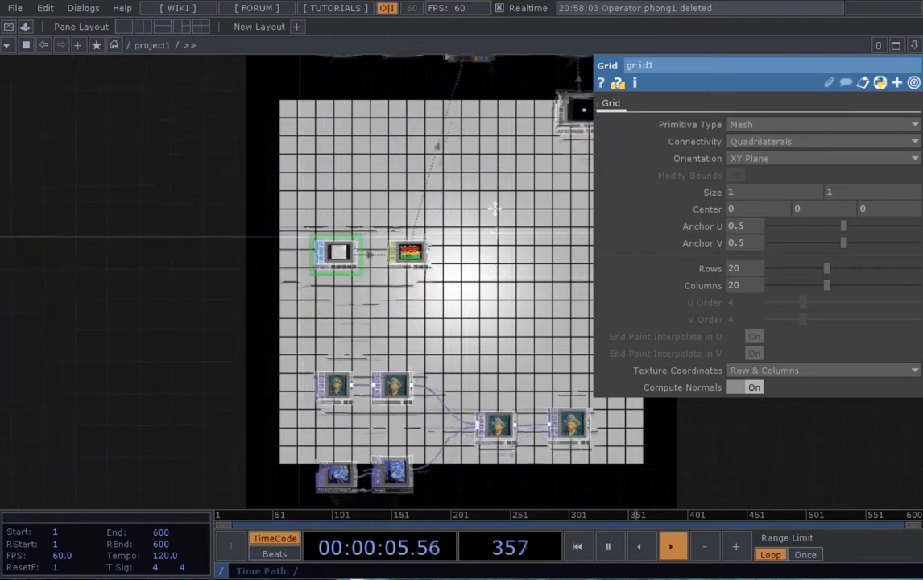
scroll(478, 280, "up", 5)
left_click(476, 313)
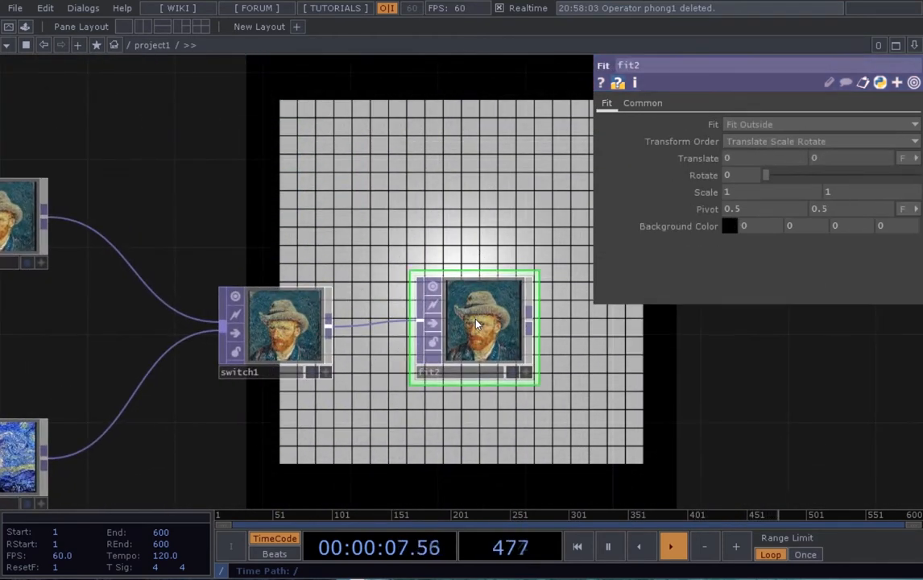
scroll(415, 262, "down", 3)
left_click(643, 103)
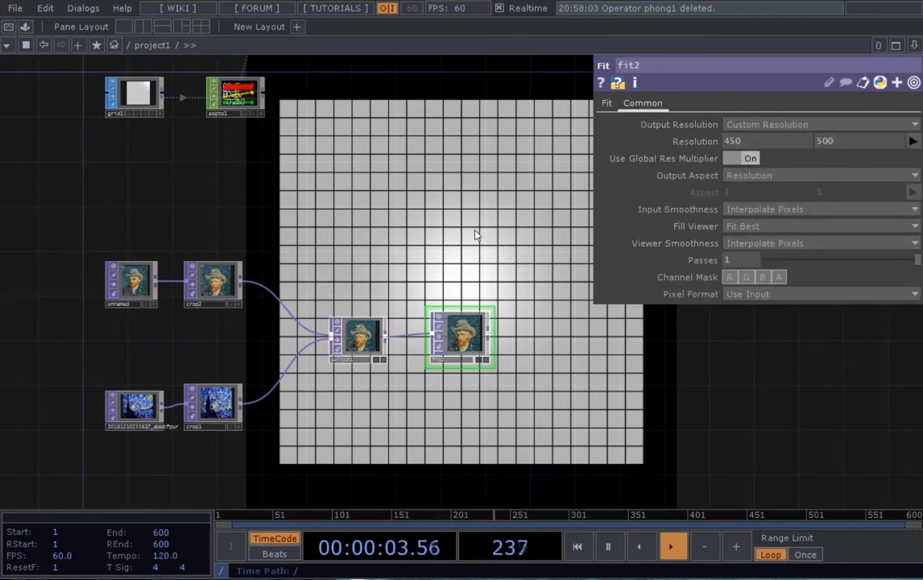
scroll(475, 234, "down", 3)
left_click_drag(469, 205, 481, 262)
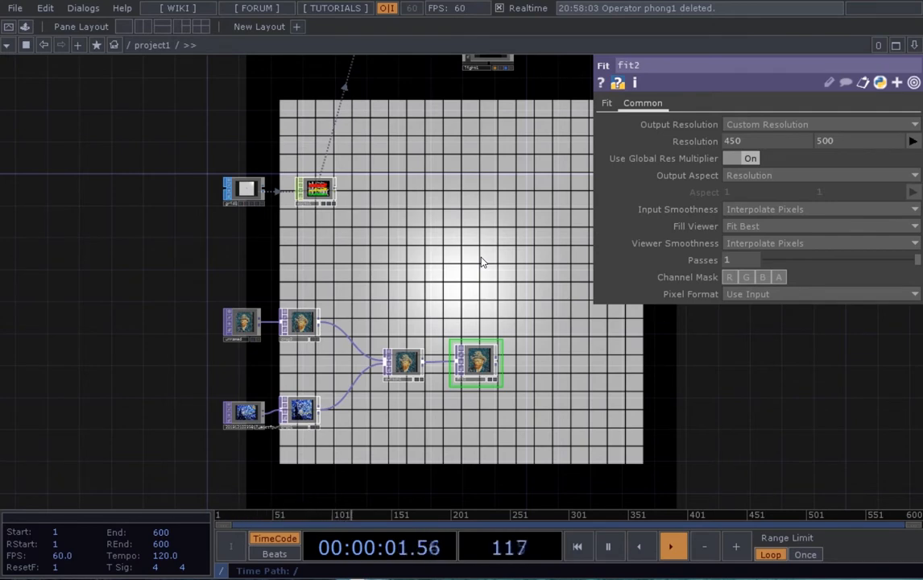
- Compare grid1's row and column settings with fit2's output resolution
scroll(261, 208, "up", 3)
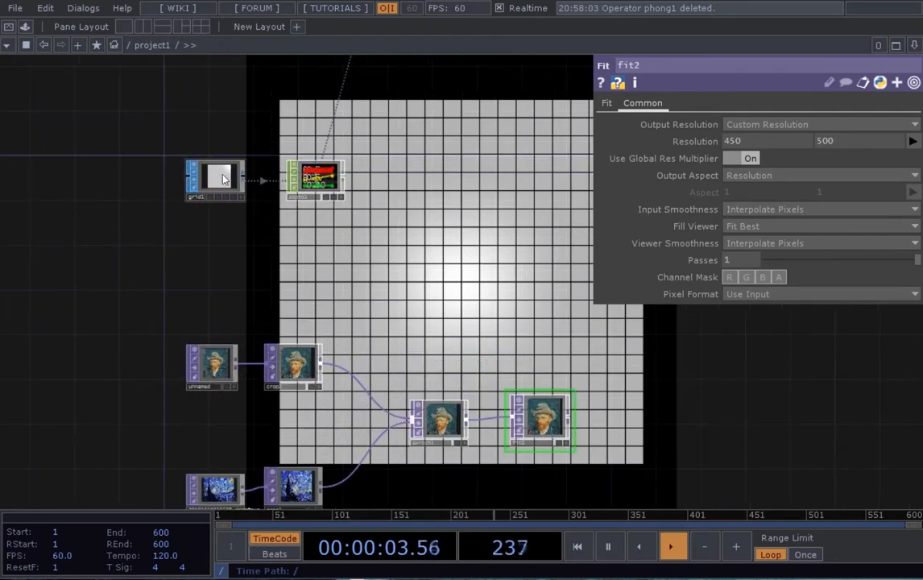
left_click(208, 179)
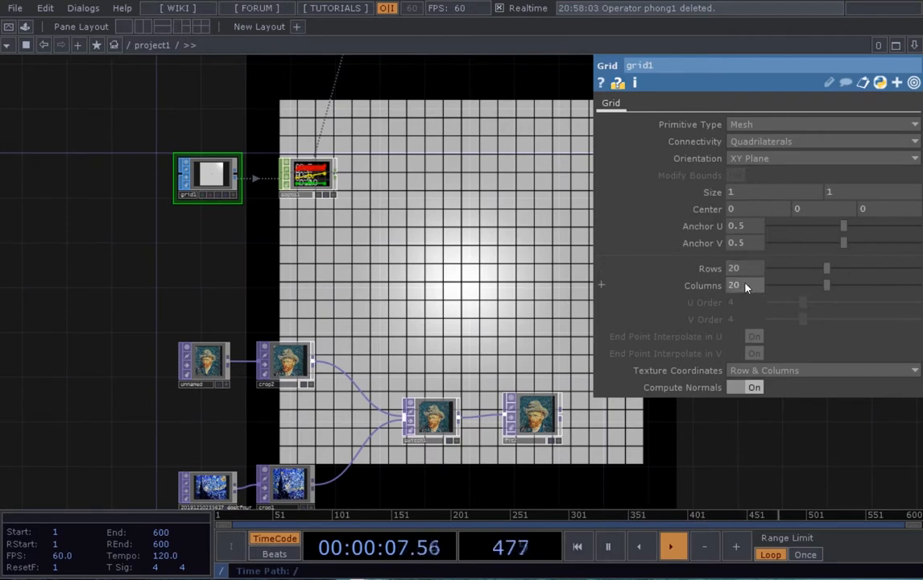
scroll(487, 420, "up", 6)
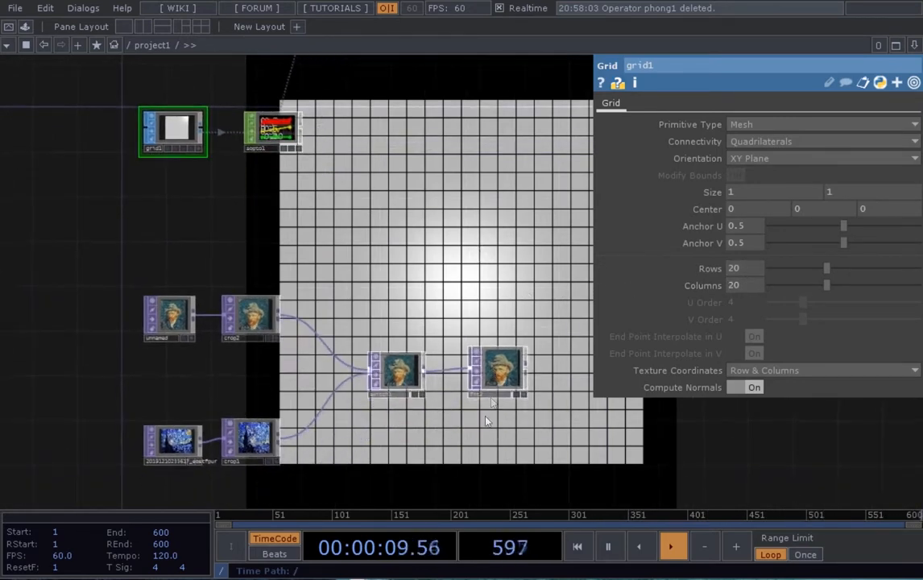
left_click(515, 326)
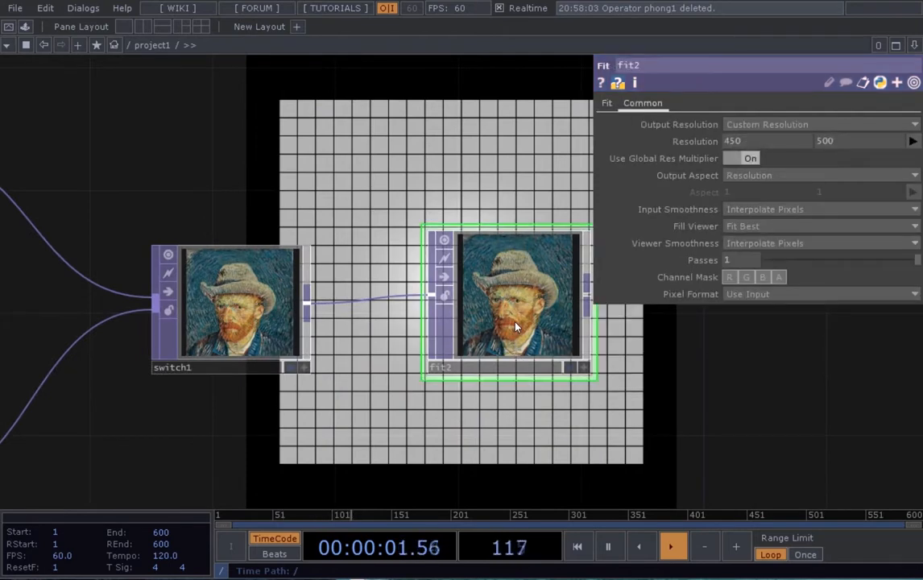
scroll(515, 326, "down", 3)
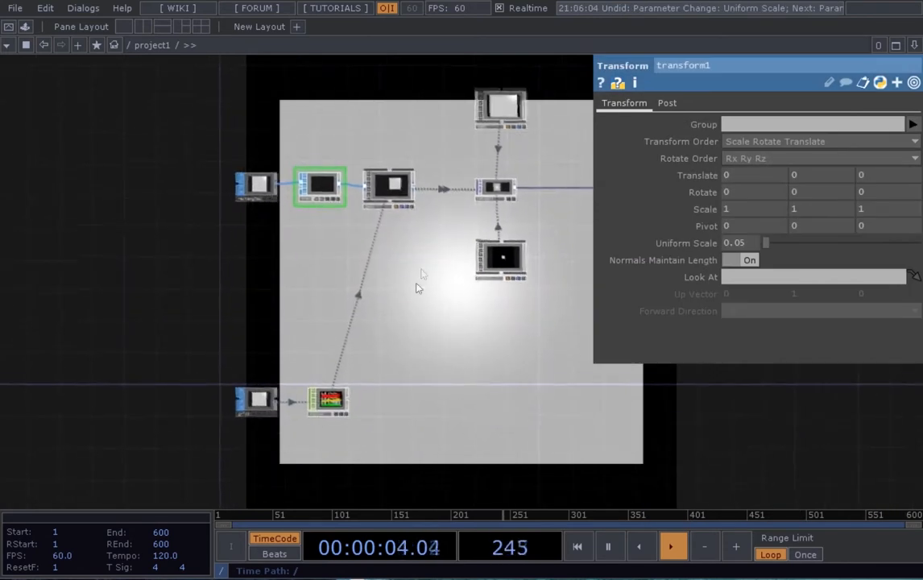
- Return to the image branch and recheck fit2's resolution settings
left_click_drag(391, 309, 392, 230)
scroll(222, 199, "up", 3)
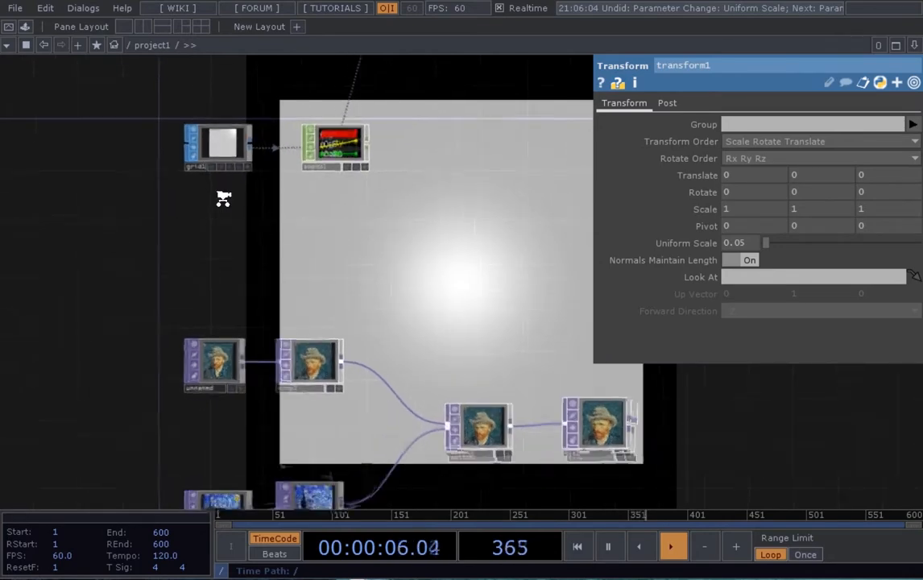
left_click_drag(248, 214, 204, 219)
left_click_drag(422, 332, 417, 308)
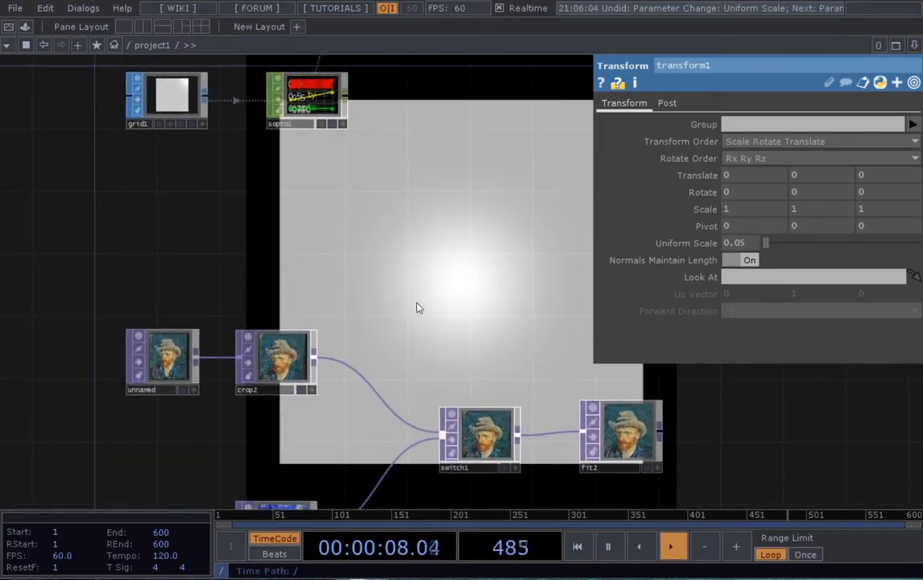
scroll(421, 302, "down", 2)
scroll(536, 383, "up", 5)
left_click(489, 312)
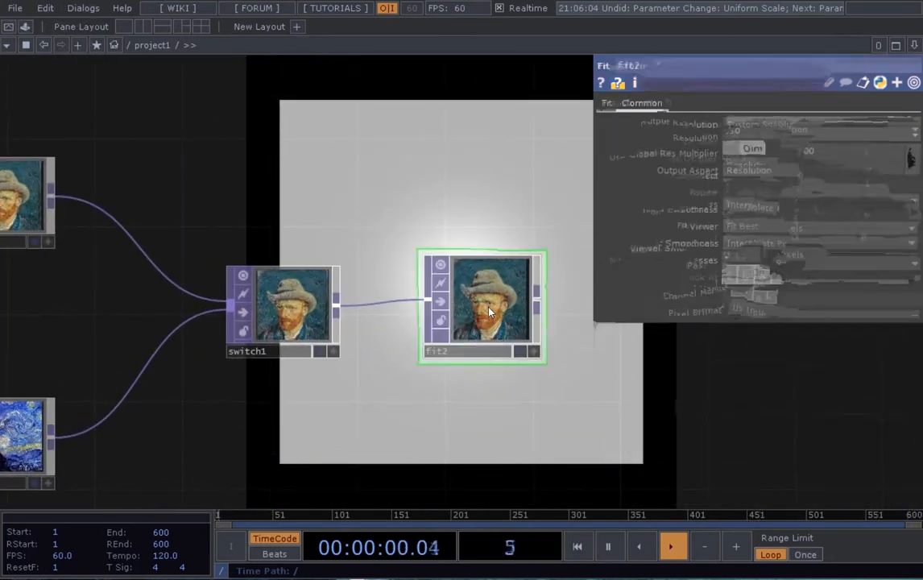
- Examine grid1 and sopto1 against the painting branch that ends in fit2
scroll(489, 312, "down", 3)
left_click_drag(484, 378, 546, 481)
scroll(465, 302, "down", 3)
scroll(322, 190, "up", 5)
left_click_drag(207, 138, 315, 224)
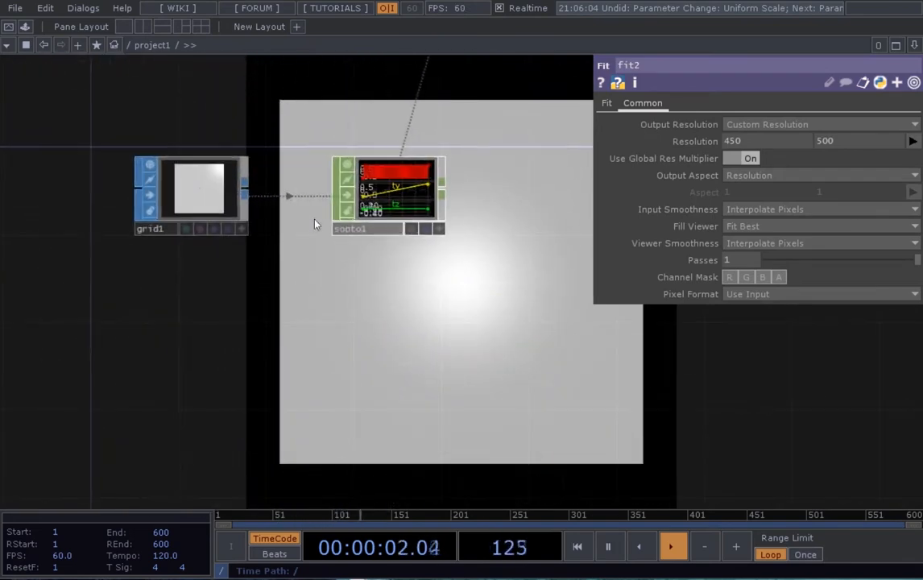
scroll(315, 224, "down", 2)
left_click_drag(428, 309, 378, 244)
left_click_drag(548, 338, 502, 293)
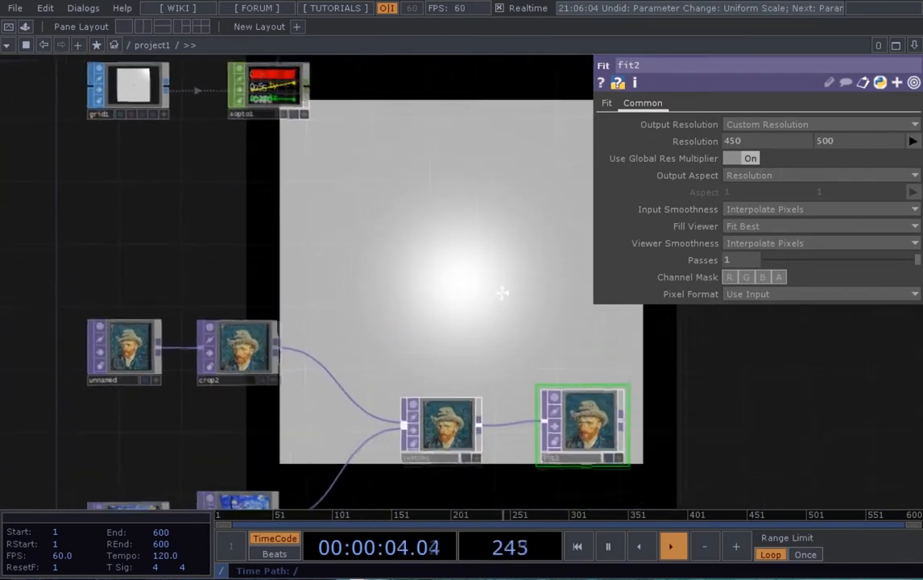
scroll(543, 333, "down", 2)
scroll(239, 165, "up", 4)
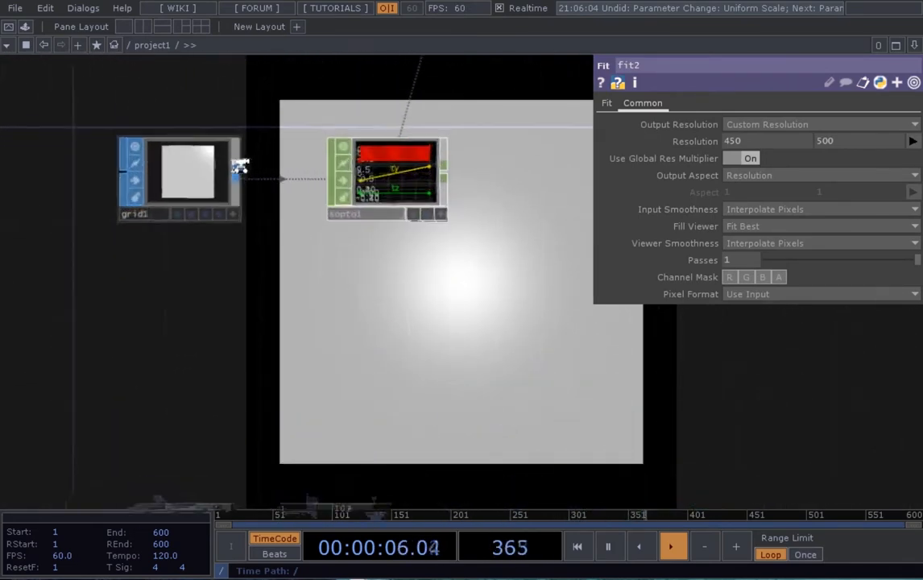
- Set both the rows and columns of grid1 to 20
scroll(240, 167, "up", 2)
left_click(226, 215)
scroll(320, 282, "down", 2)
left_click_drag(260, 260, 311, 275)
left_click(735, 268)
type("00")
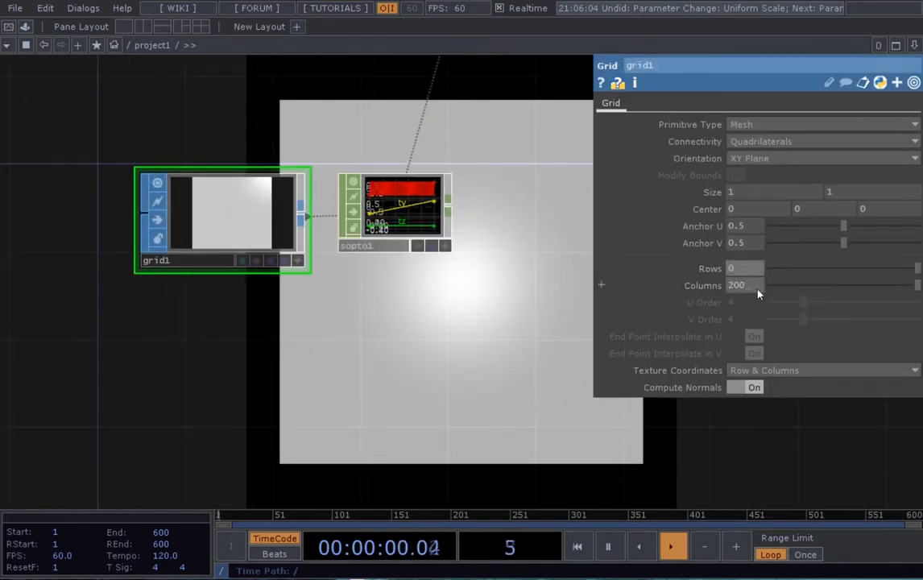
key("Return")
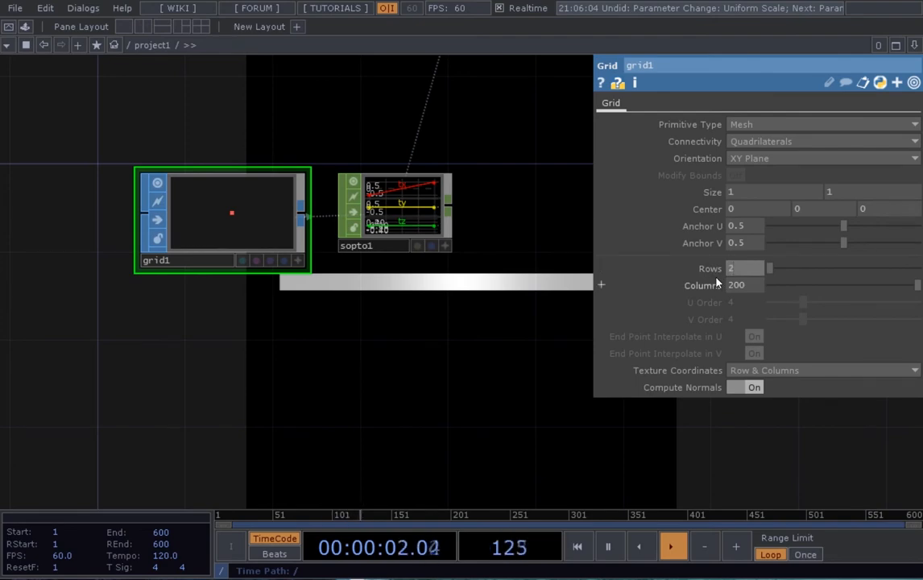
left_click(735, 268)
type("20")
left_click(735, 285)
type("20")
key("Return")
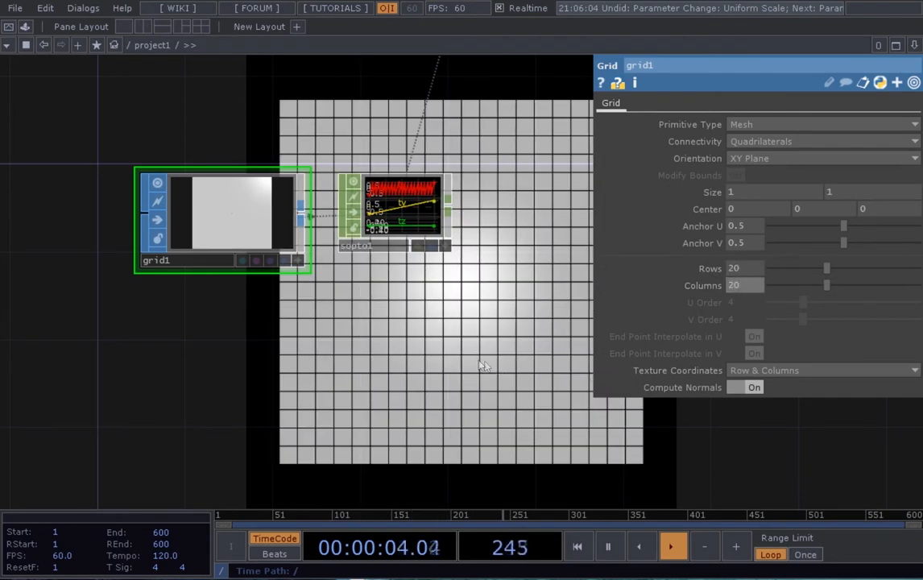
- Examine grid1 and sopto1 alongside the painting branch running through switch1 into fit2
scroll(478, 364, "down", 5)
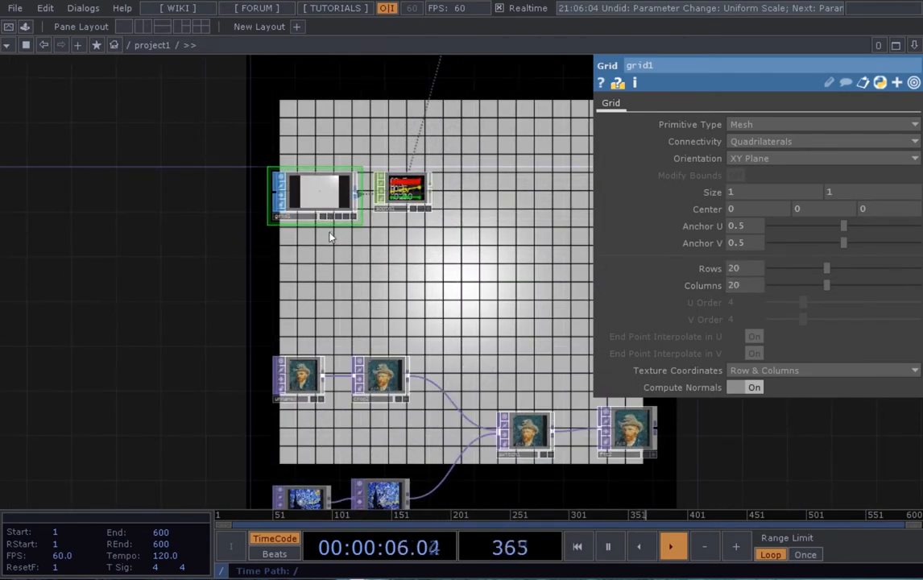
left_click_drag(336, 256, 333, 279)
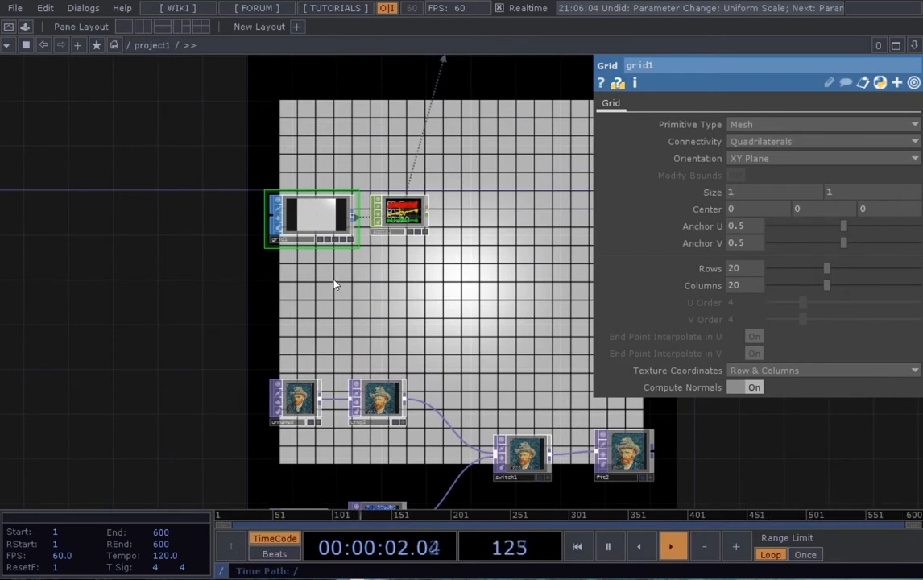
scroll(513, 290, "up", 2)
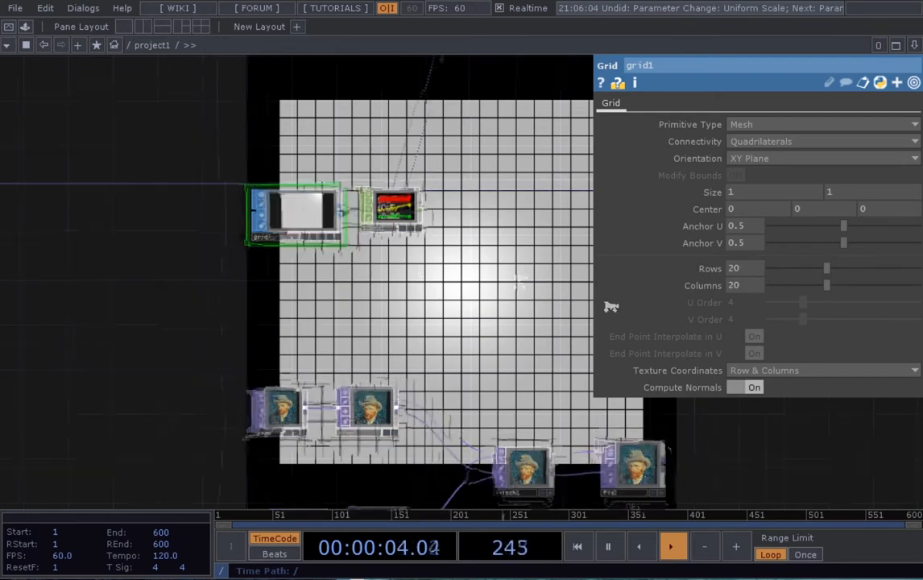
scroll(512, 301, "down", 2)
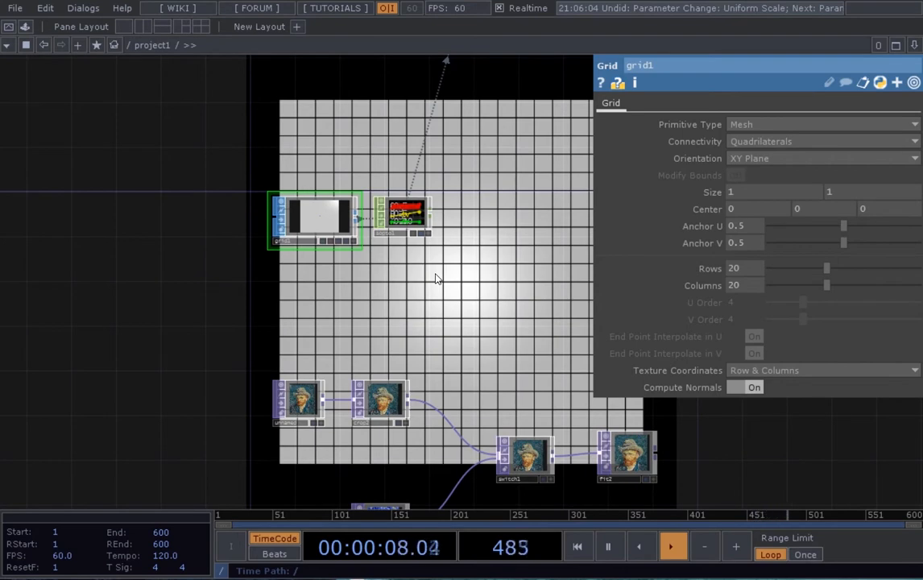
left_click_drag(435, 277, 343, 187)
scroll(416, 316, "up", 3)
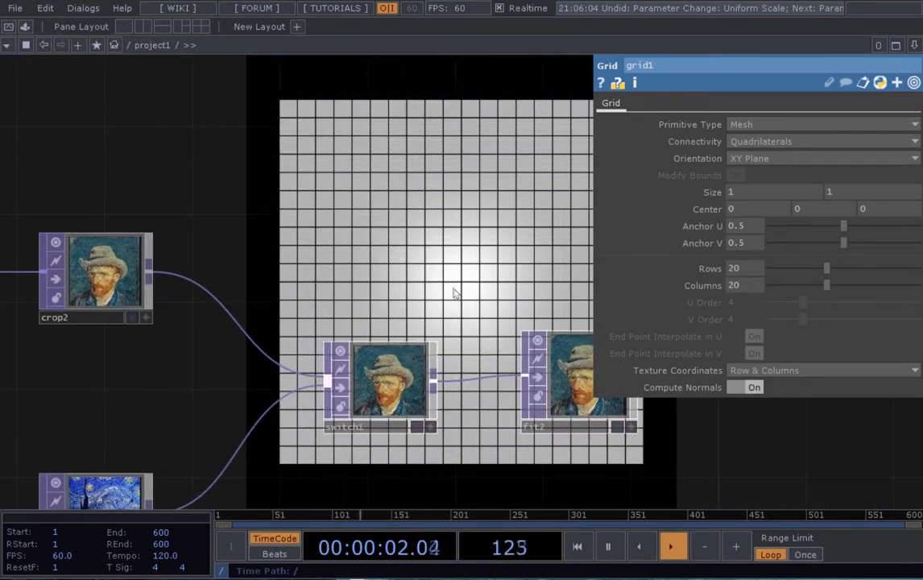
scroll(433, 315, "up", 3)
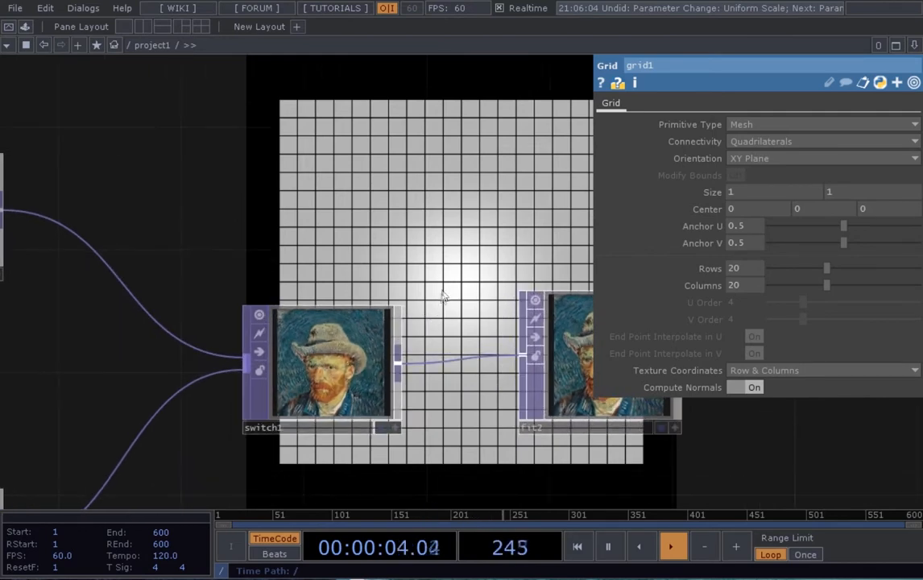
scroll(449, 280, "down", 2)
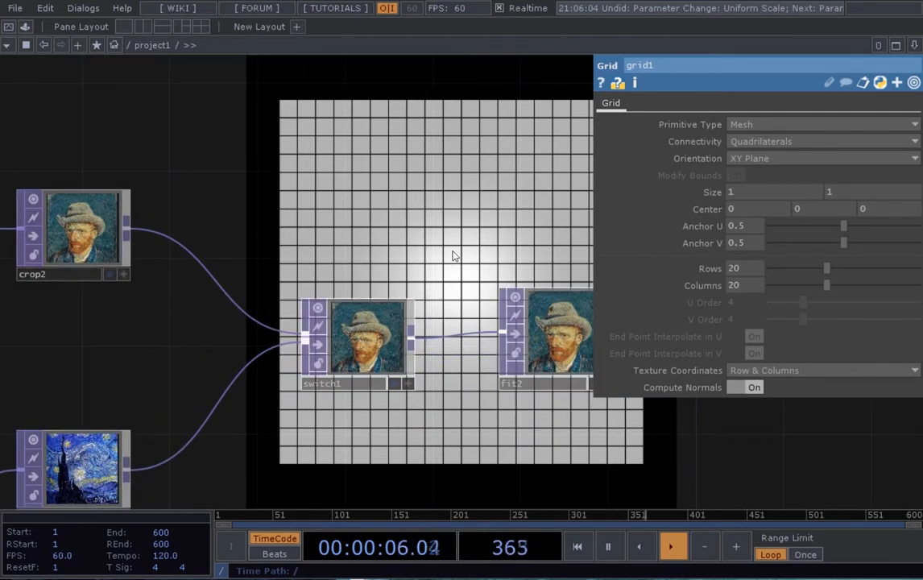
scroll(441, 237, "down", 1)
scroll(440, 234, "down", 1)
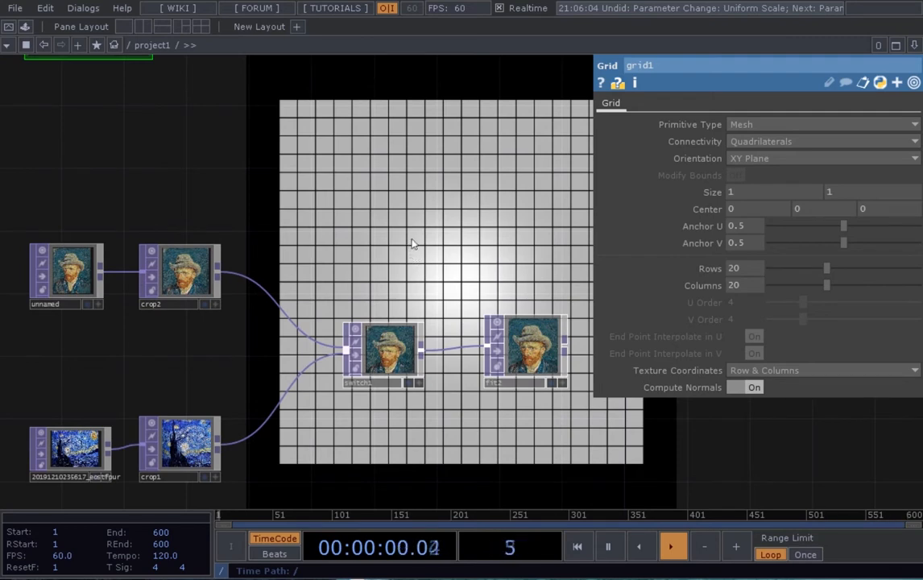
scroll(429, 223, "down", 3)
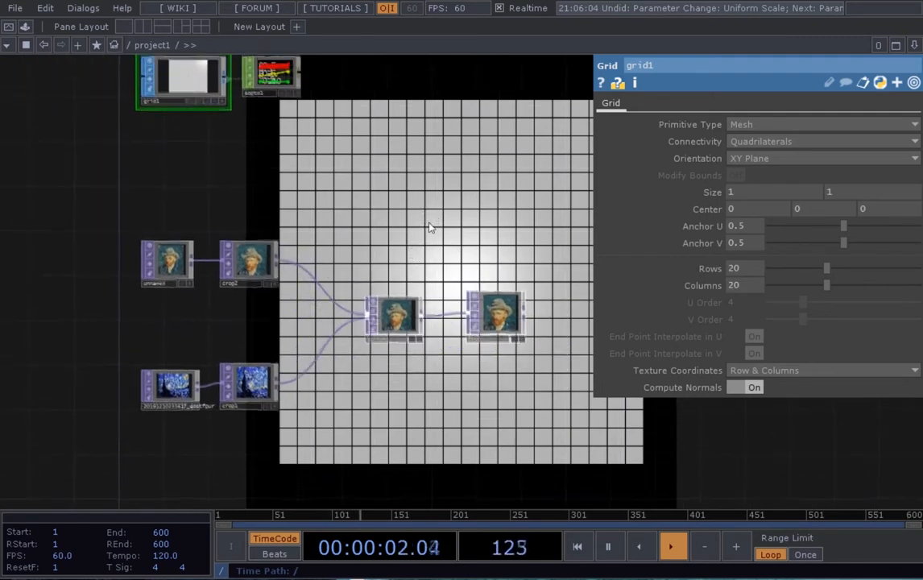
- Open fit2's output resolution settings at the end of the painting branch
scroll(432, 301, "up", 2)
scroll(451, 328, "up", 3)
left_click(531, 324)
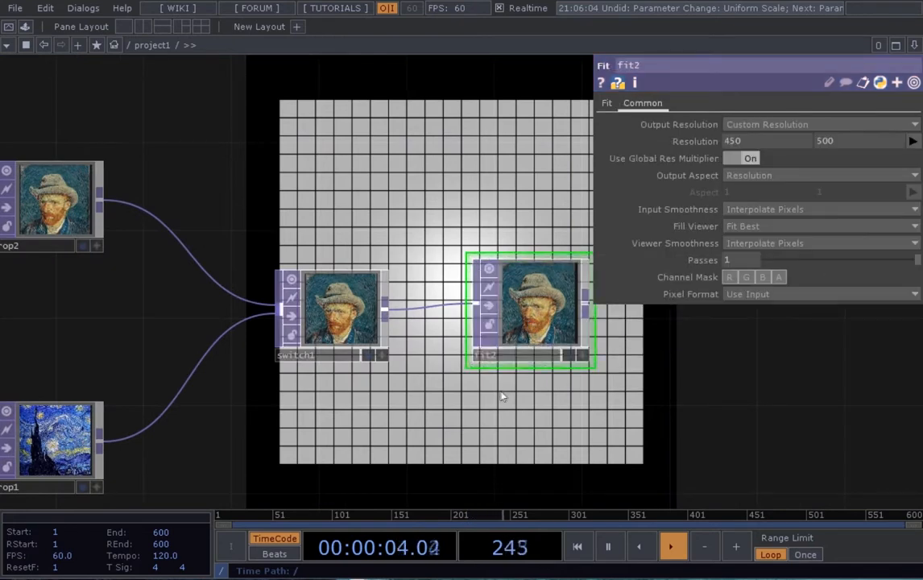
scroll(501, 395, "down", 2)
left_click_drag(520, 200, 517, 228)
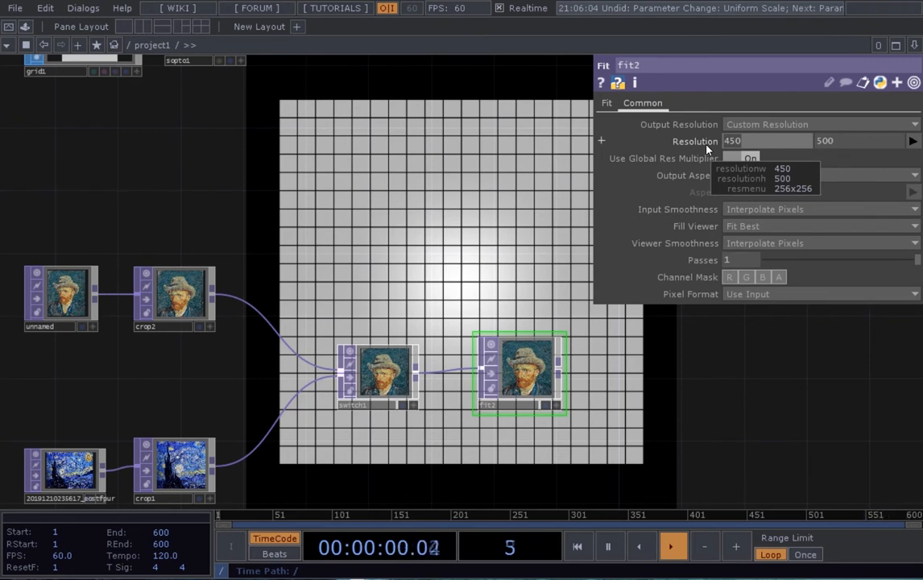
left_click(752, 142)
type("2")
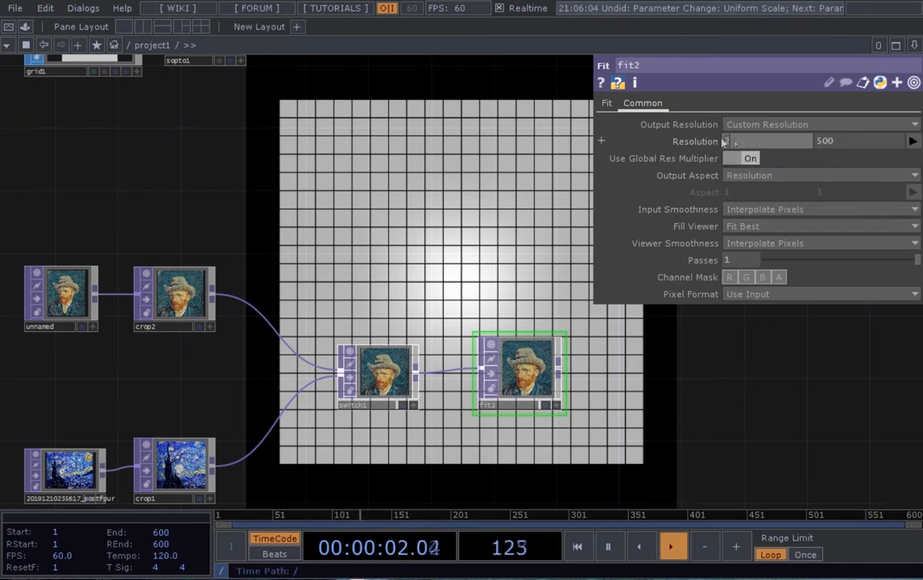
key("Return")
key("ctrl+z")
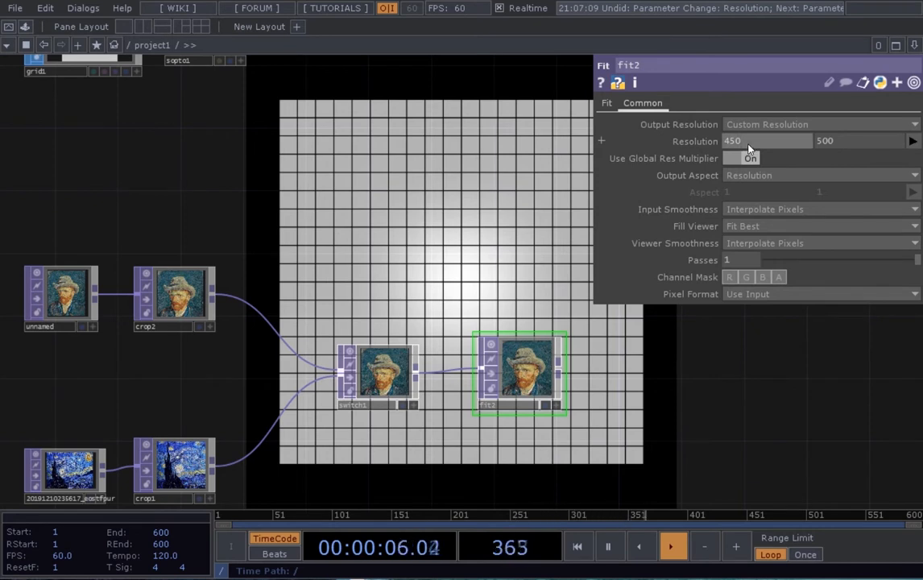
- Set fit2's custom output resolution to 45 by 50
key("BackSpace")
left_click(846, 142)
key("BackSpace")
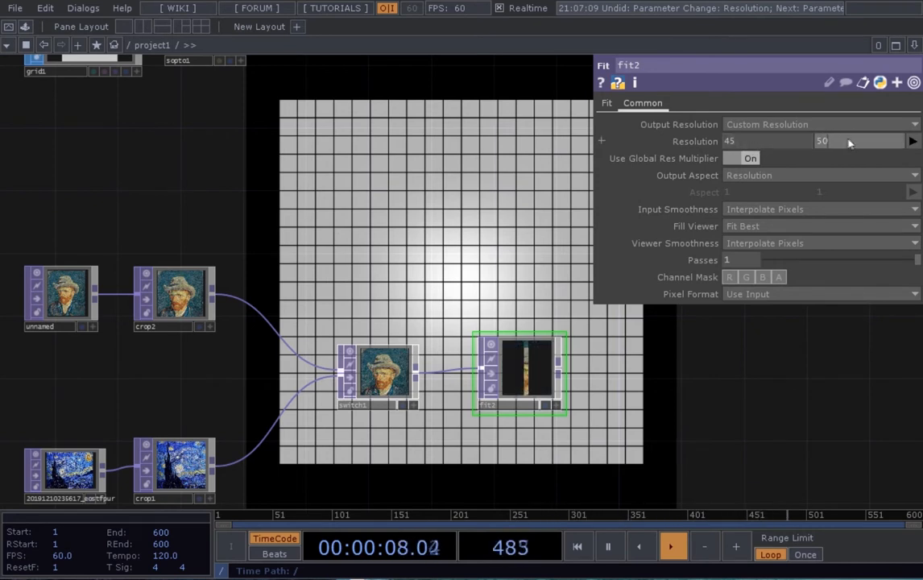
left_click(448, 189)
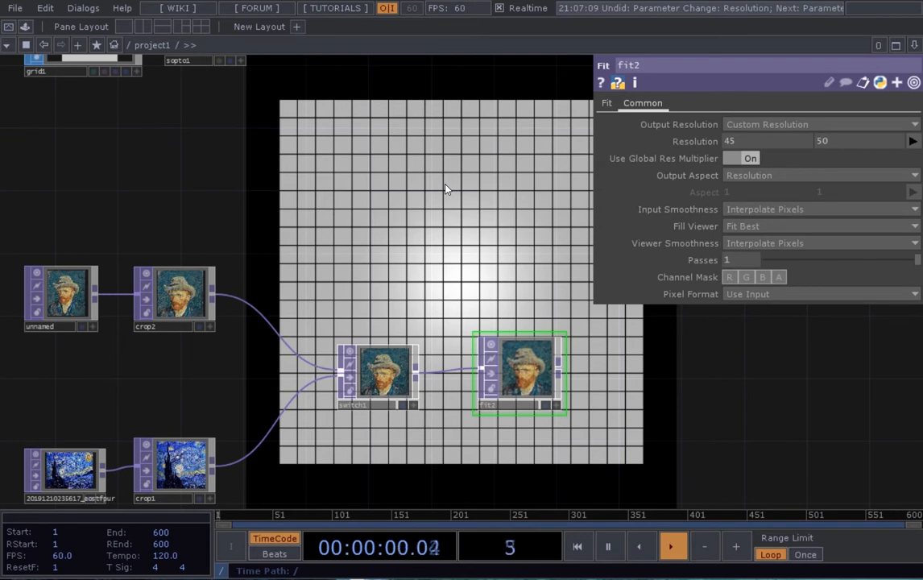
- Set grid1 to 50 rows and 45 columns to match fit2's resolution
scroll(445, 189, "down", 4)
scroll(281, 136, "up", 4)
left_click(412, 244)
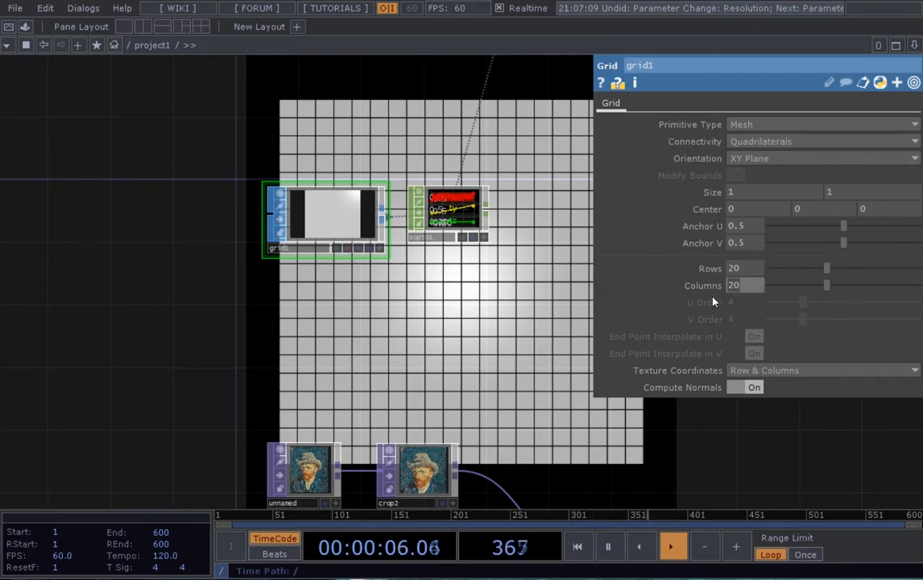
type("50")
left_click_drag(744, 271, 728, 266)
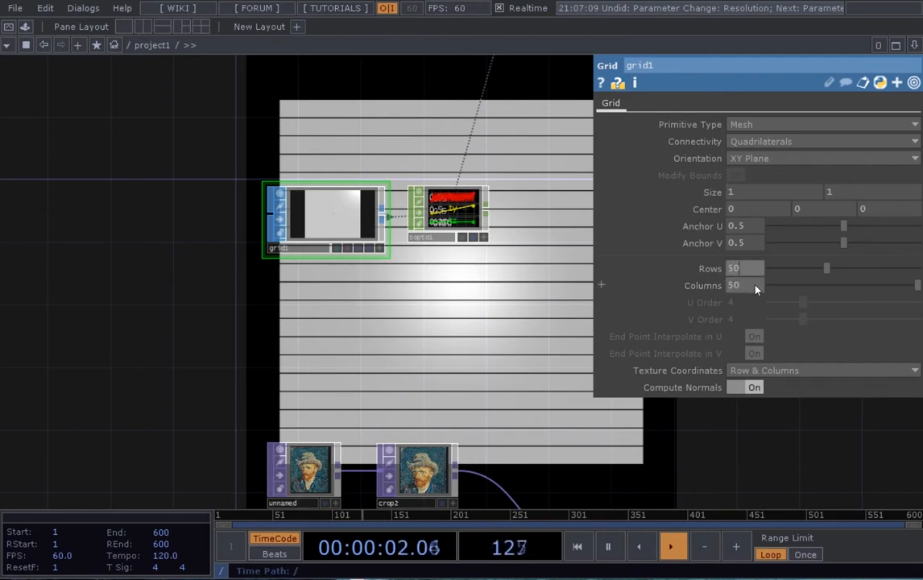
left_click_drag(754, 285, 720, 287)
type("45")
key("Return")
- Shrink the instanced rectangle by setting transform1's uniform scale to 0.01
scroll(444, 303, "down", 1)
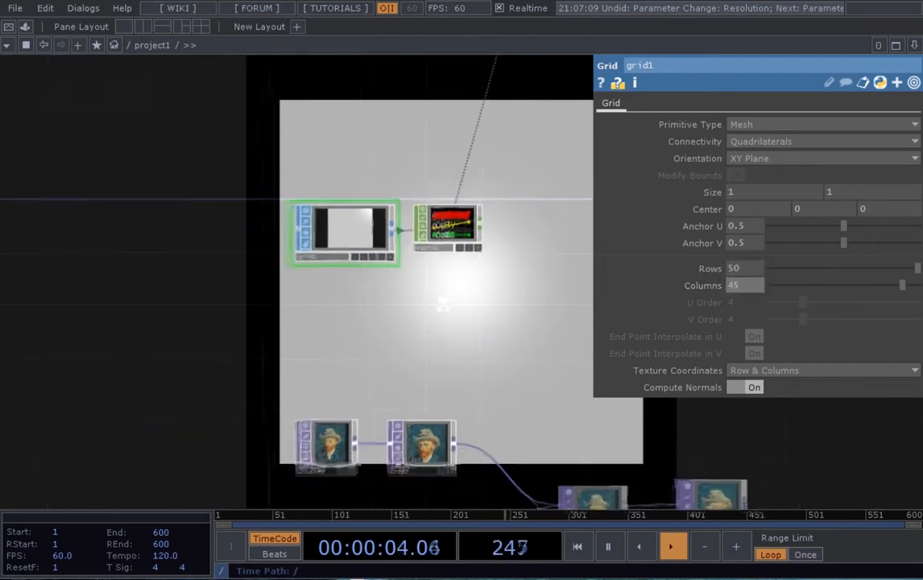
scroll(336, 214, "down", 4)
scroll(344, 273, "up", 5)
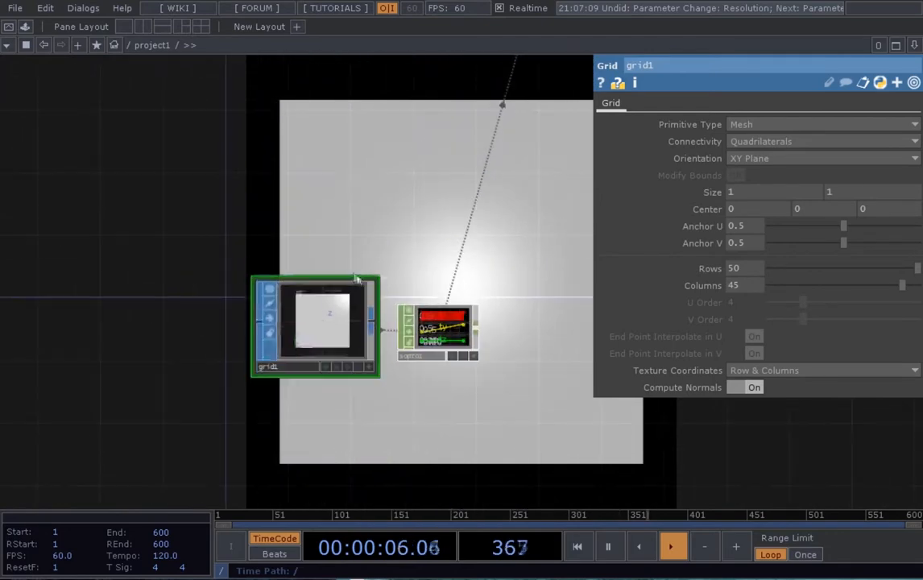
scroll(355, 278, "up", 2)
scroll(370, 182, "down", 4)
scroll(374, 169, "up", 3)
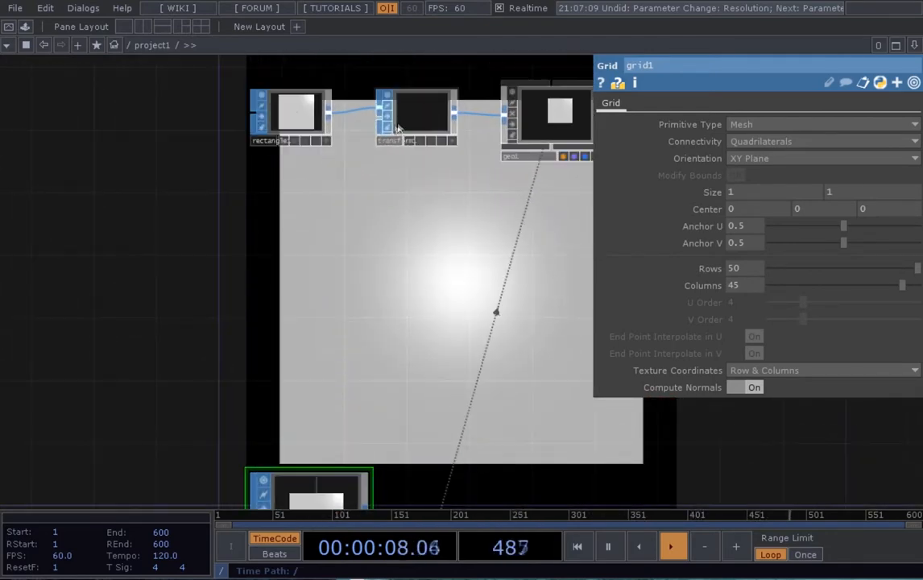
left_click(397, 127)
left_click(734, 242)
type("0.01")
key("Return")
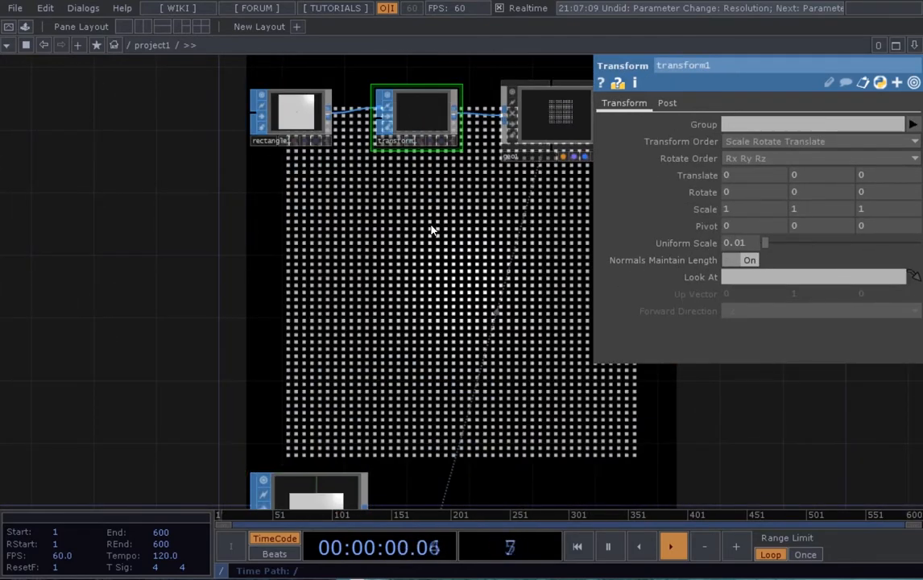
- Increase transform1's uniform scale to 0.02
scroll(451, 241, "down", 2)
left_click_drag(483, 256, 452, 264)
type("2")
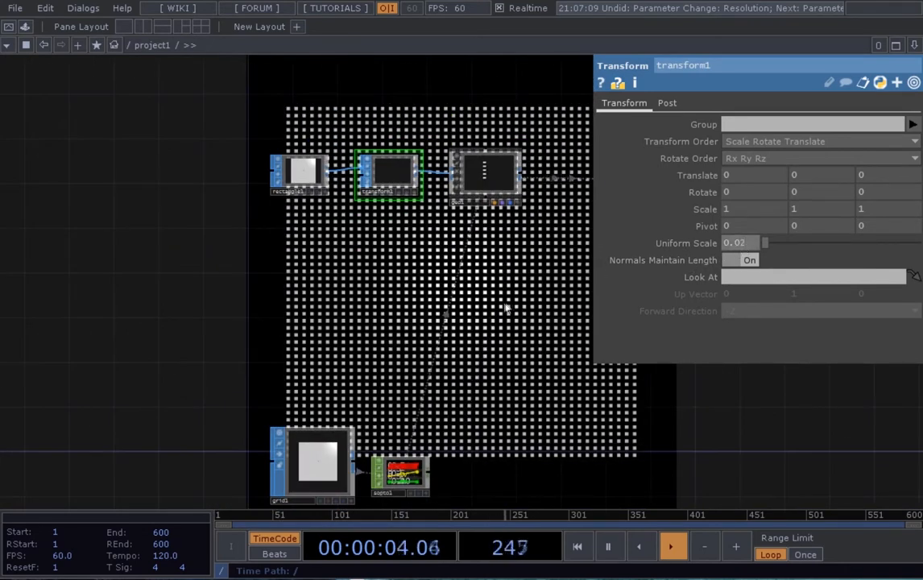
key("Return")
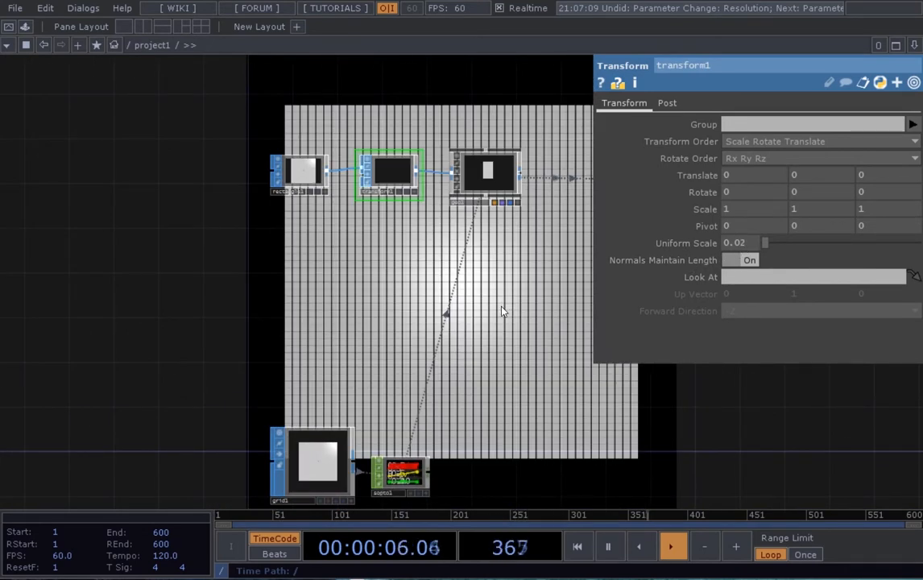
- Set transform1's uniform scale to 0.015, and refine it to 0.017
scroll(542, 112, "up", 2)
scroll(542, 112, "down", 2)
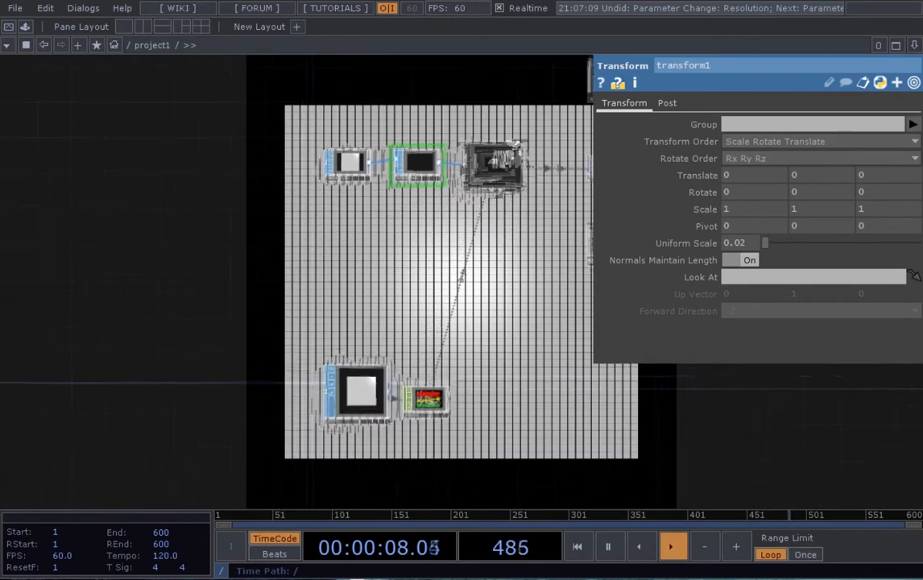
scroll(547, 262, "up", 2)
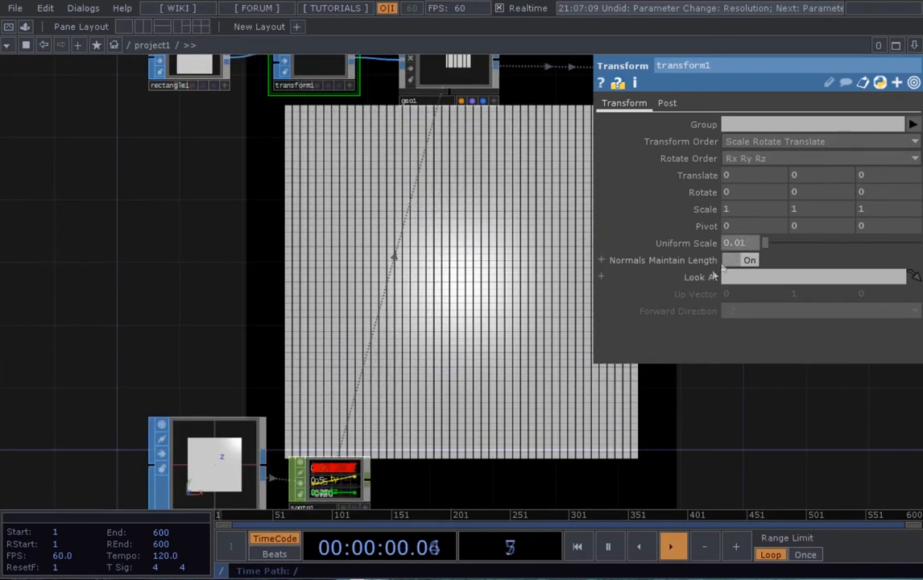
type("15")
key("Return")
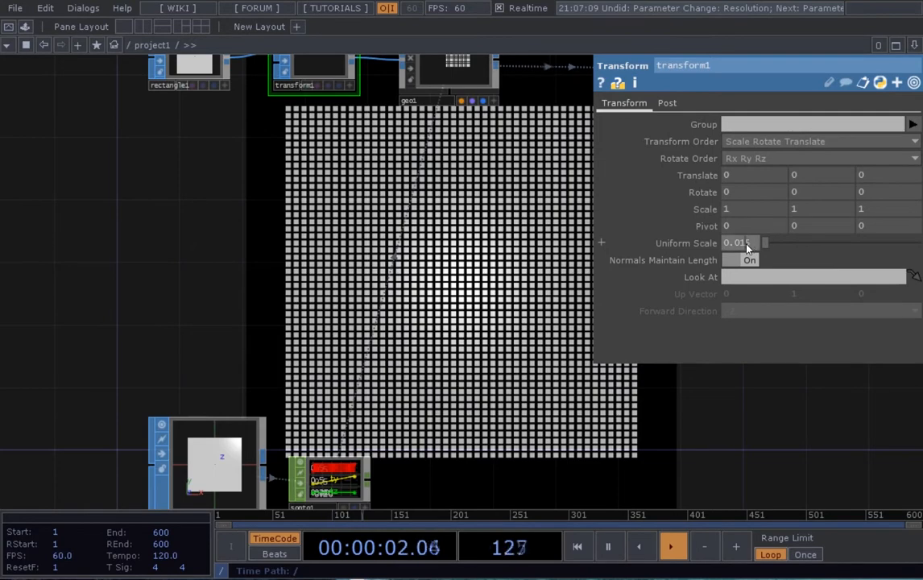
key("BackSpace")
type("7")
key("Return")
- Bring the camera closer to the instances by setting cam1's Z translation to 1.3
scroll(580, 415, "down", 5)
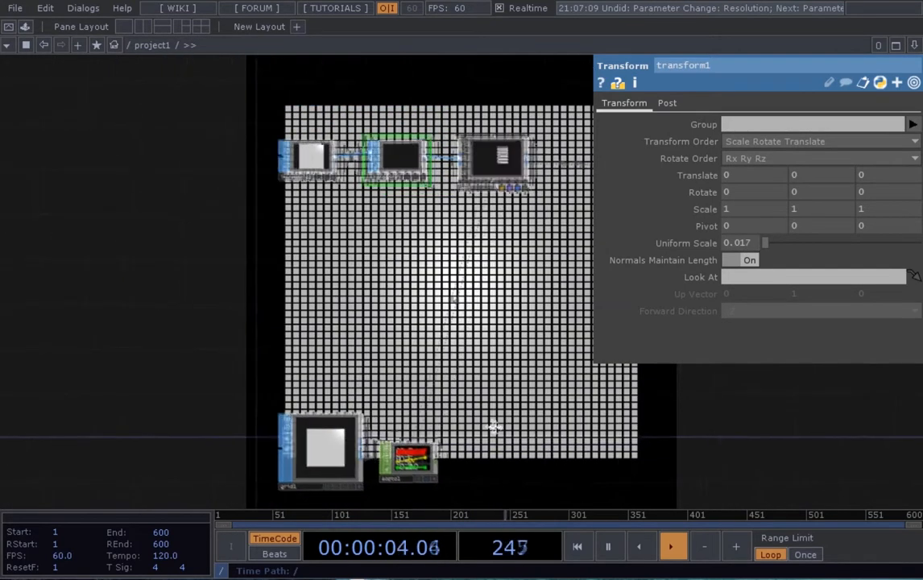
scroll(531, 201, "up", 3)
scroll(472, 226, "up", 3)
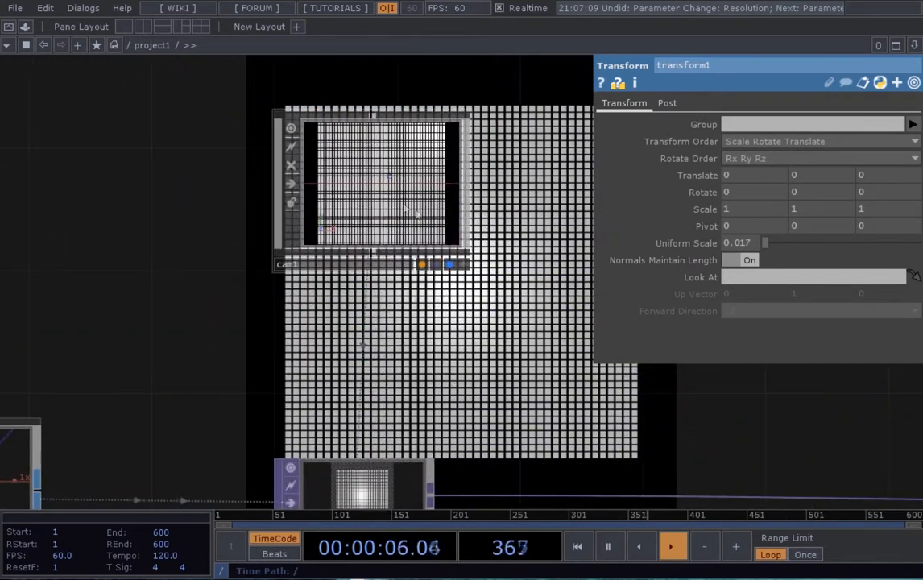
left_click(391, 195)
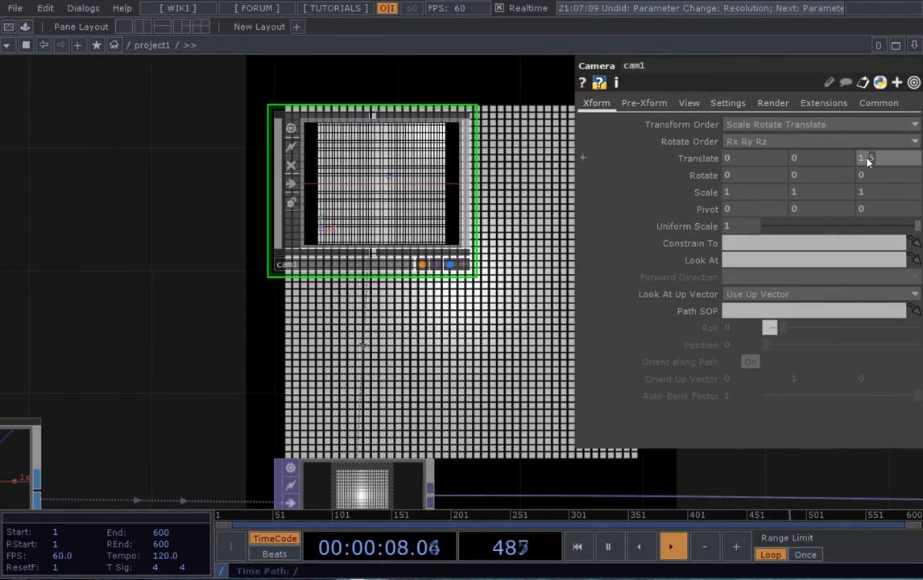
scroll(867, 161, "down", 2)
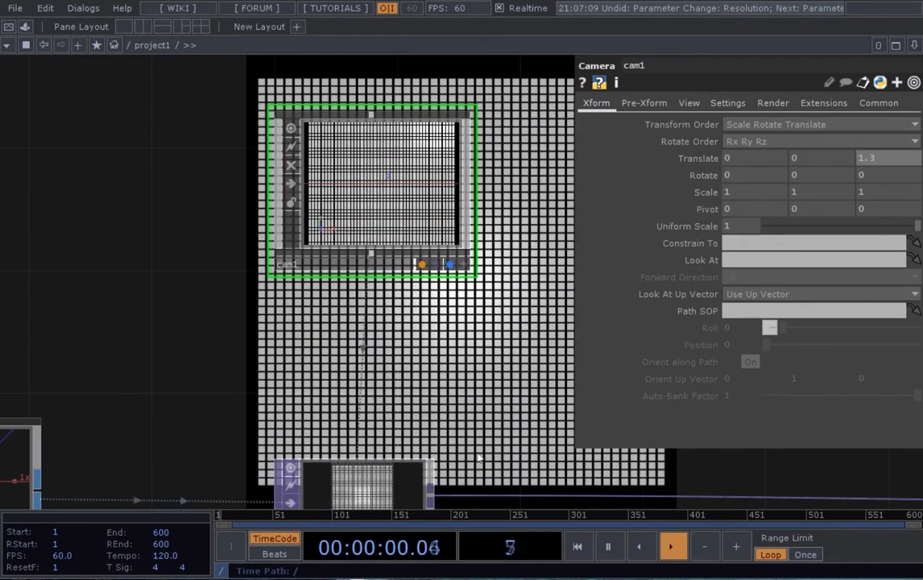
- Return to grid1 and check its row and column settings
scroll(370, 241, "down", 5)
left_click_drag(95, 403, 262, 245)
scroll(256, 298, "up", 5)
middle_click(248, 309)
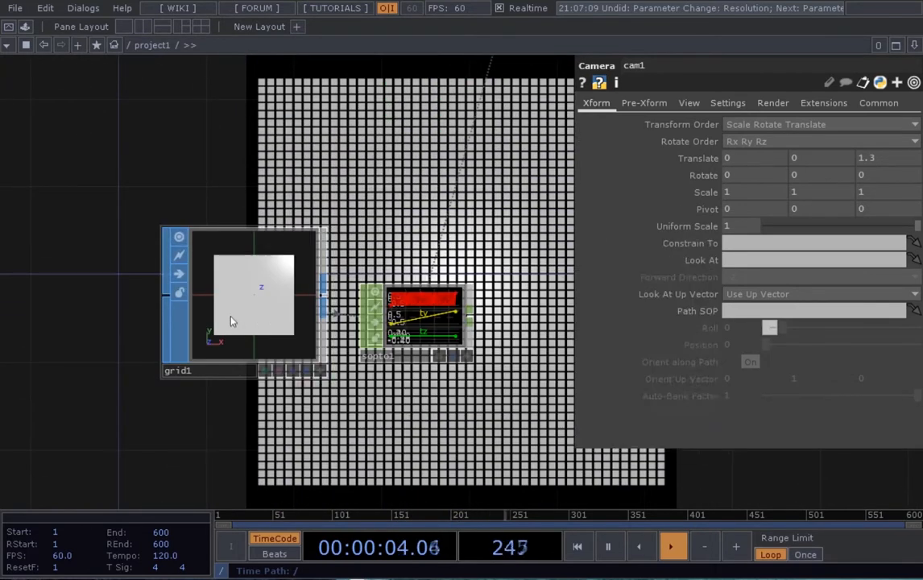
left_click(233, 322)
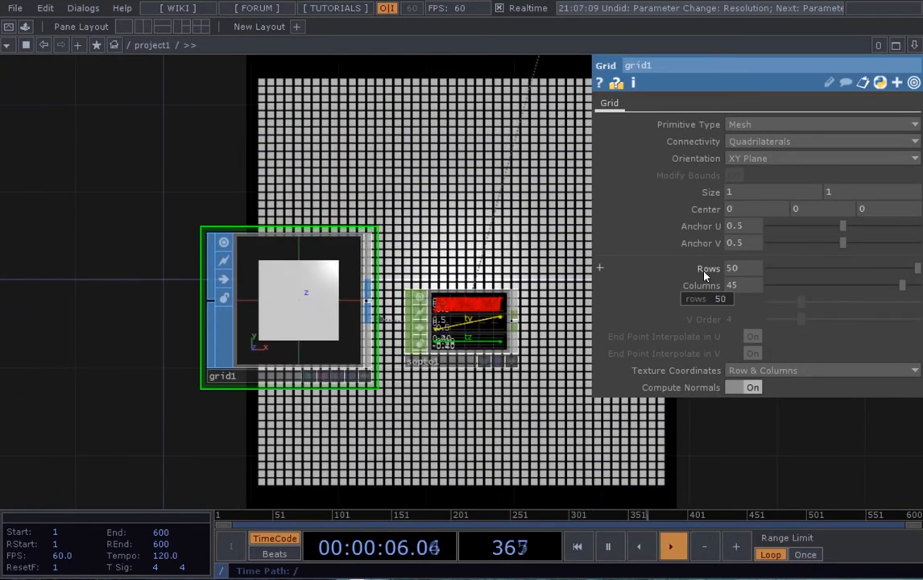
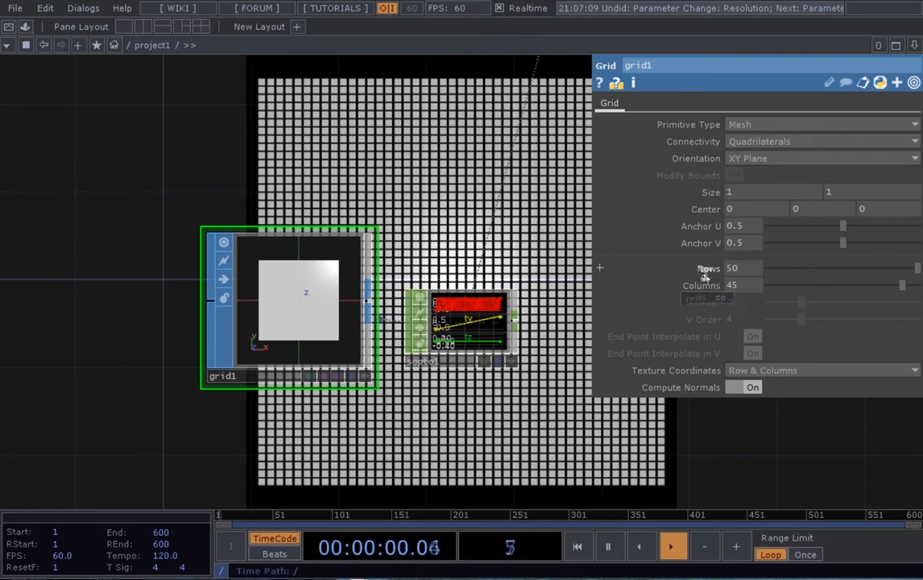
- Compare fit2's custom output resolution with grid1's row and column counts
key("h")
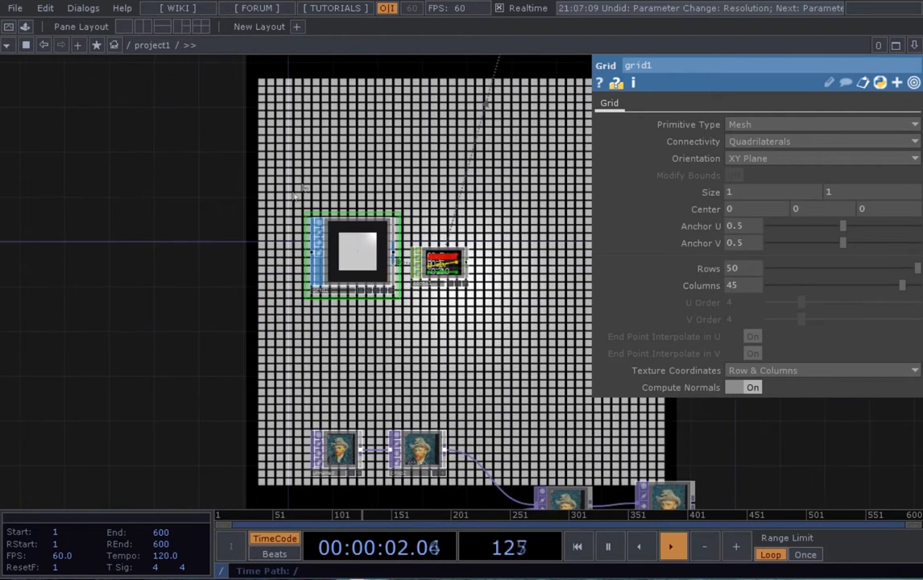
scroll(558, 392, "up", 4)
left_click(558, 392)
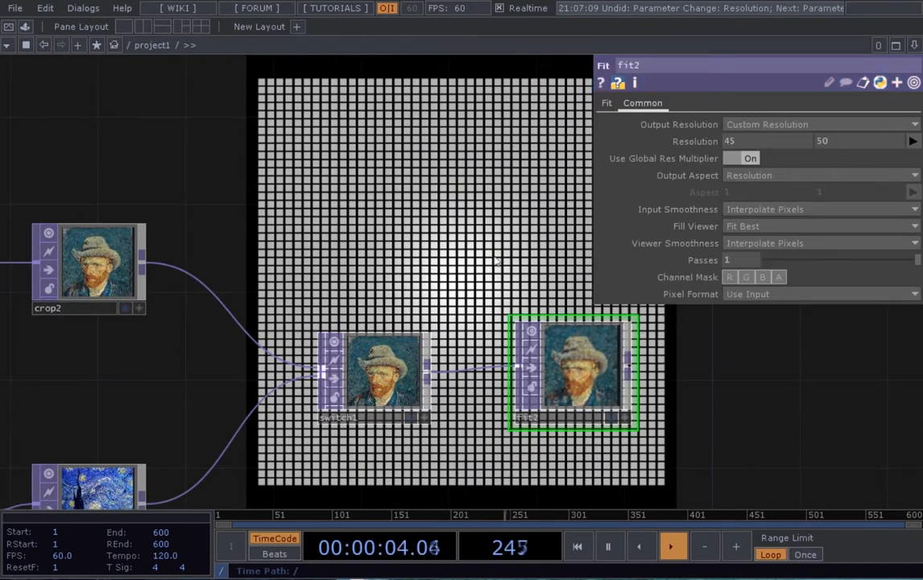
left_click_drag(557, 459, 483, 459)
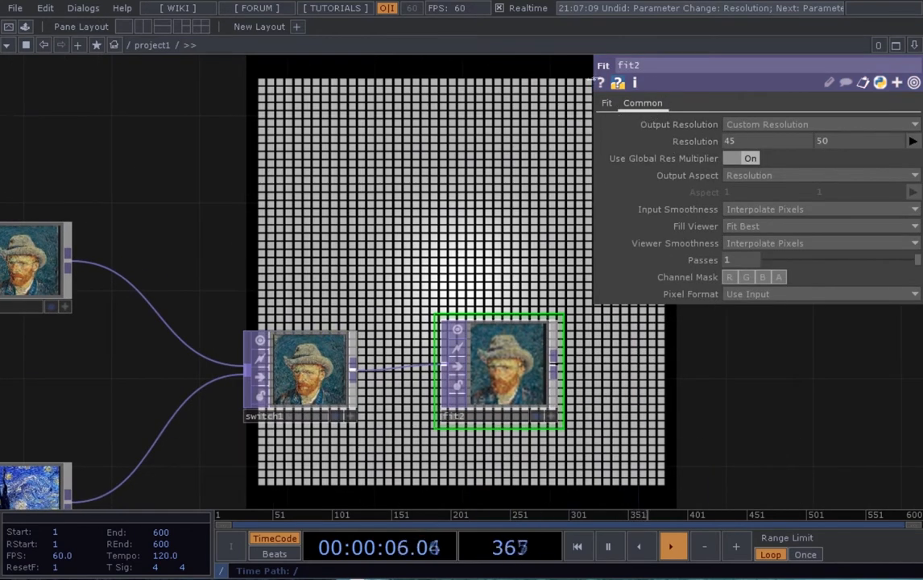
scroll(429, 191, "down", 4)
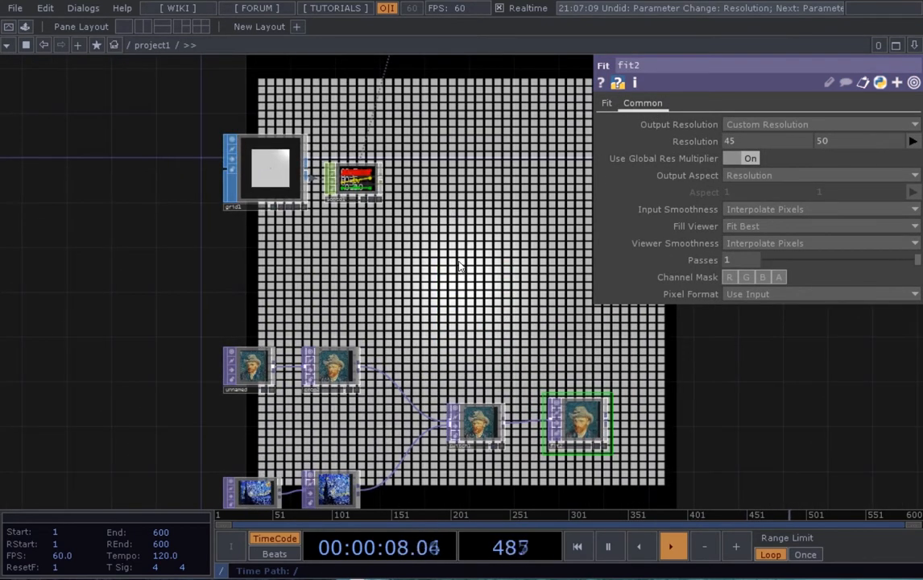
scroll(286, 176, "up", 2)
left_click(278, 188)
scroll(282, 190, "down", 2)
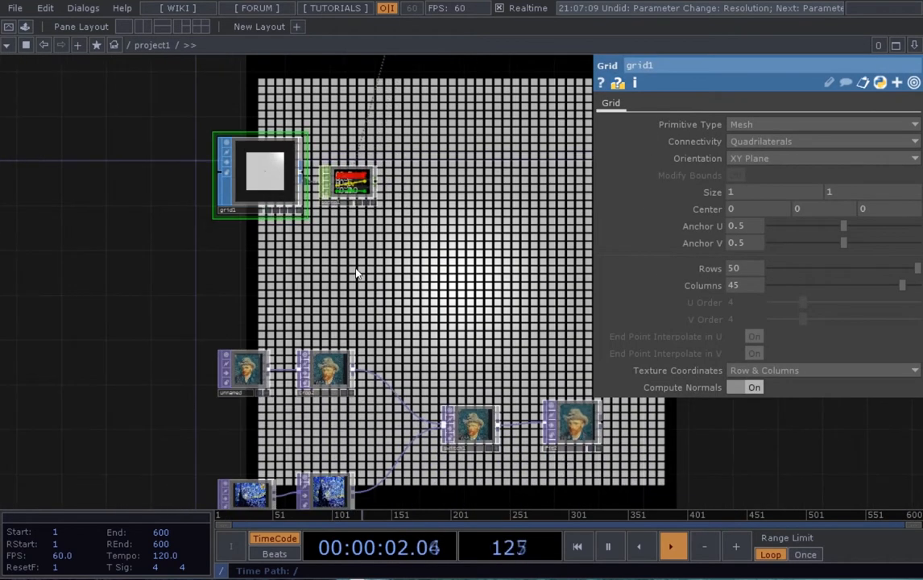
- Review geo1's instancing settings, including the operator and channels that drive its instance translation
scroll(365, 272, "down", 3)
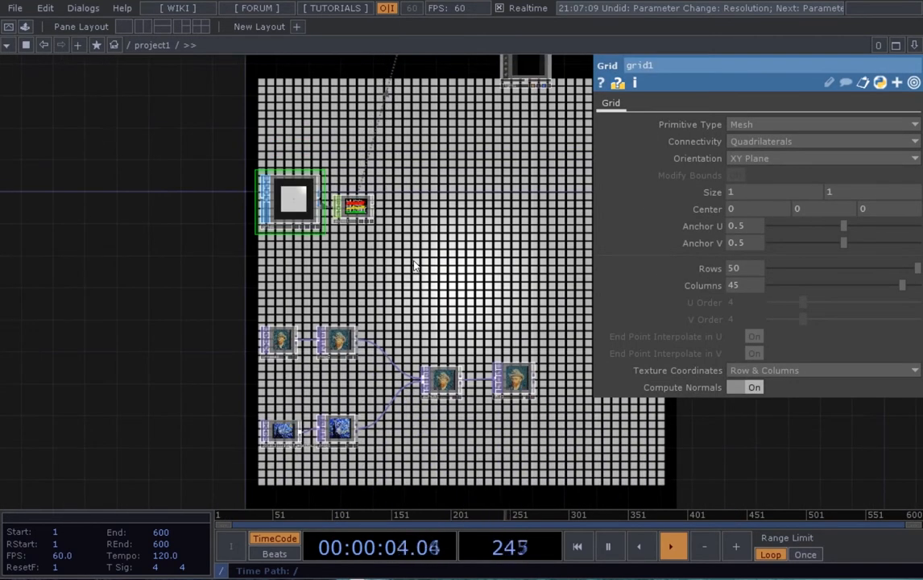
left_click_drag(390, 285, 325, 285)
scroll(310, 287, "down", 3)
scroll(278, 261, "up", 5)
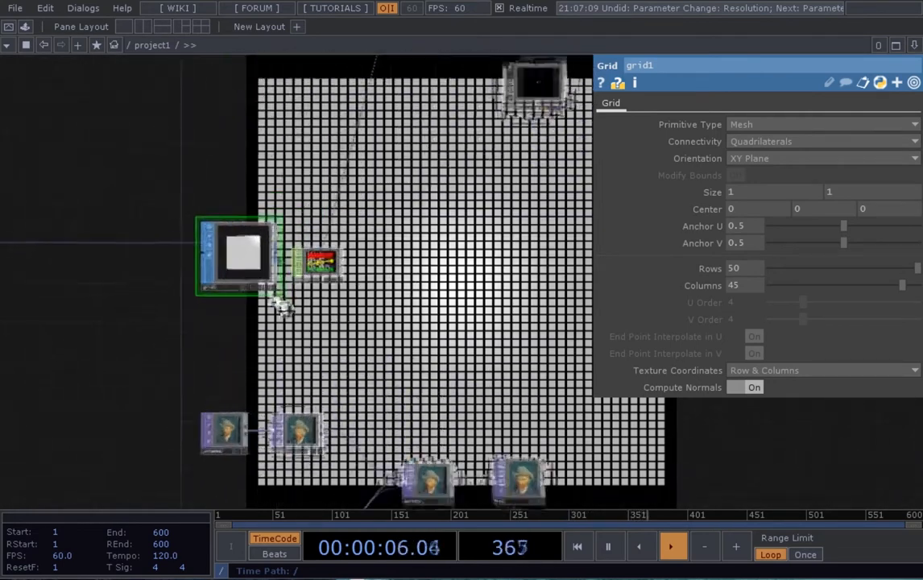
left_click_drag(373, 332, 393, 345)
scroll(421, 306, "down", 3)
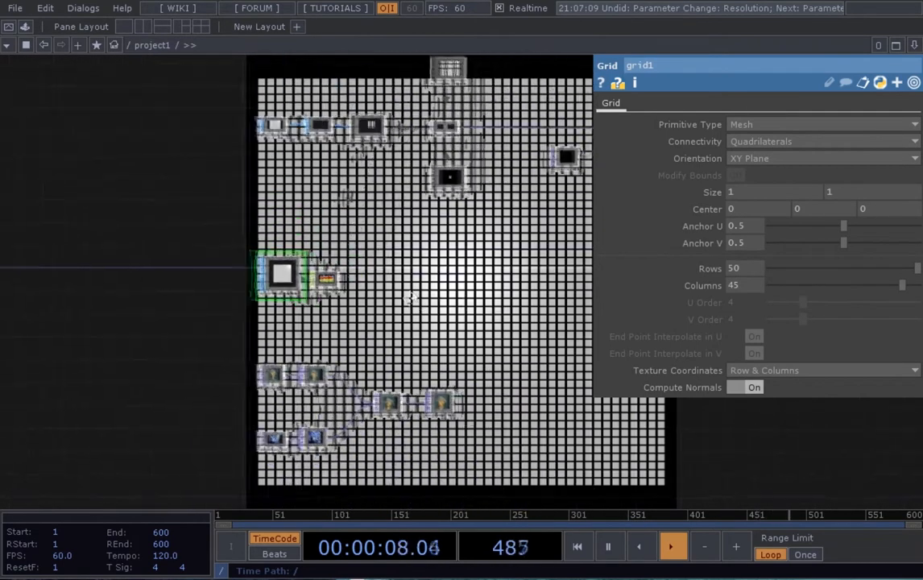
scroll(398, 274, "up", 4)
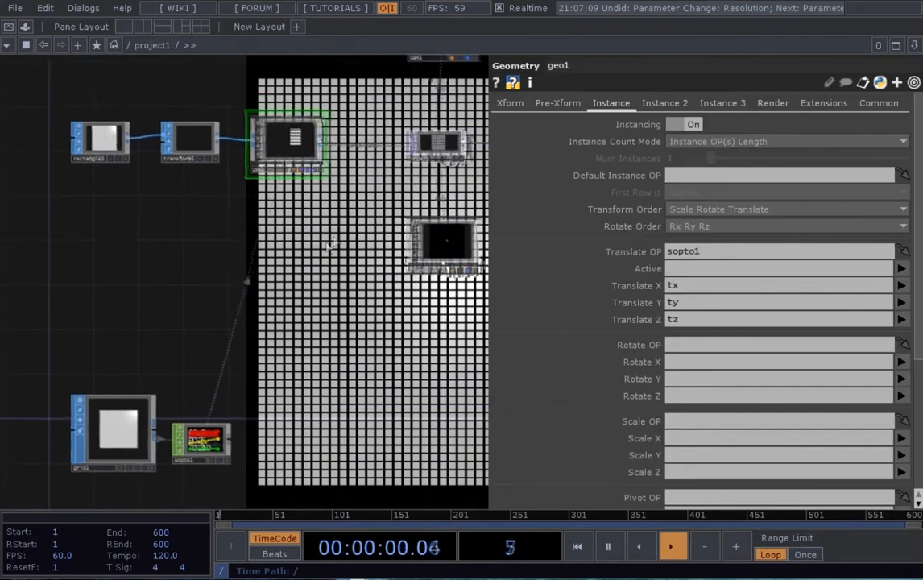
left_click_drag(362, 197, 383, 210)
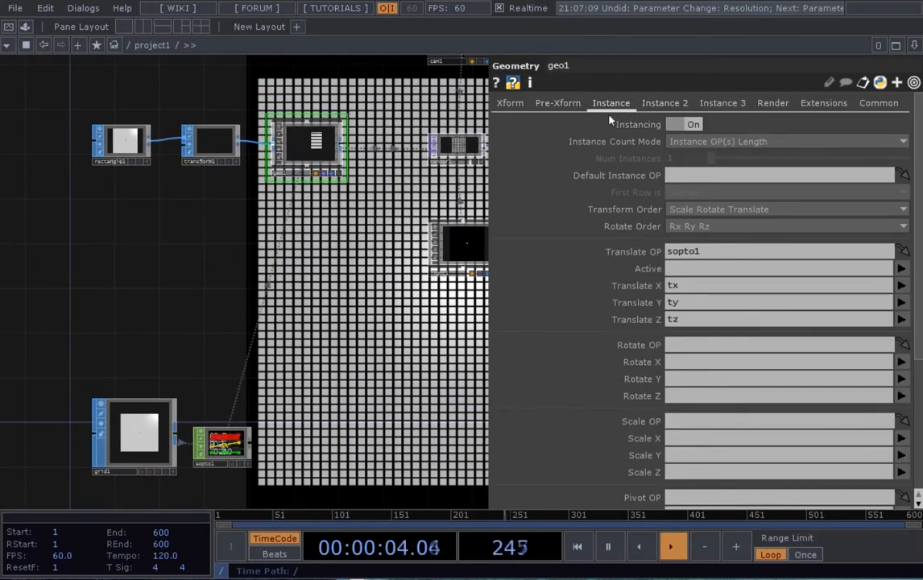
left_click_drag(354, 284, 350, 255)
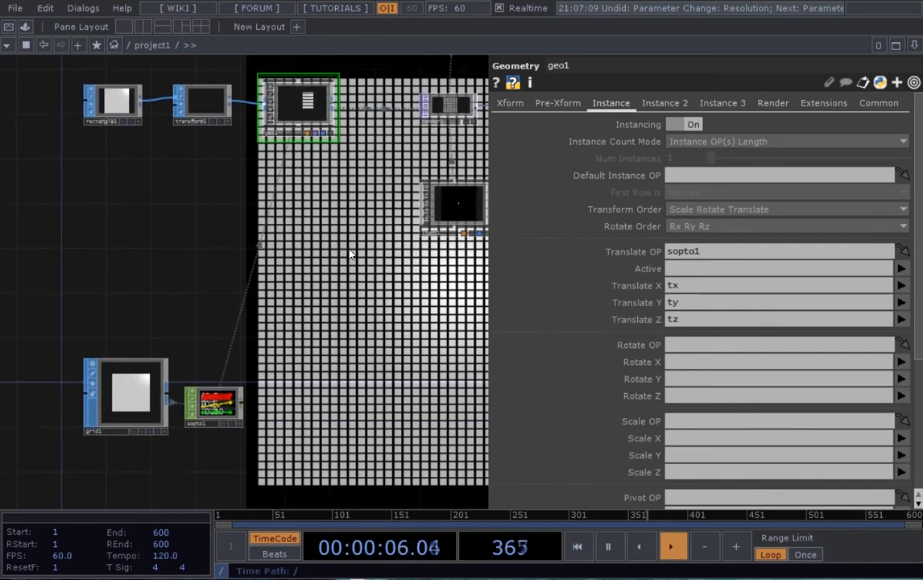
left_click_drag(357, 217, 362, 246)
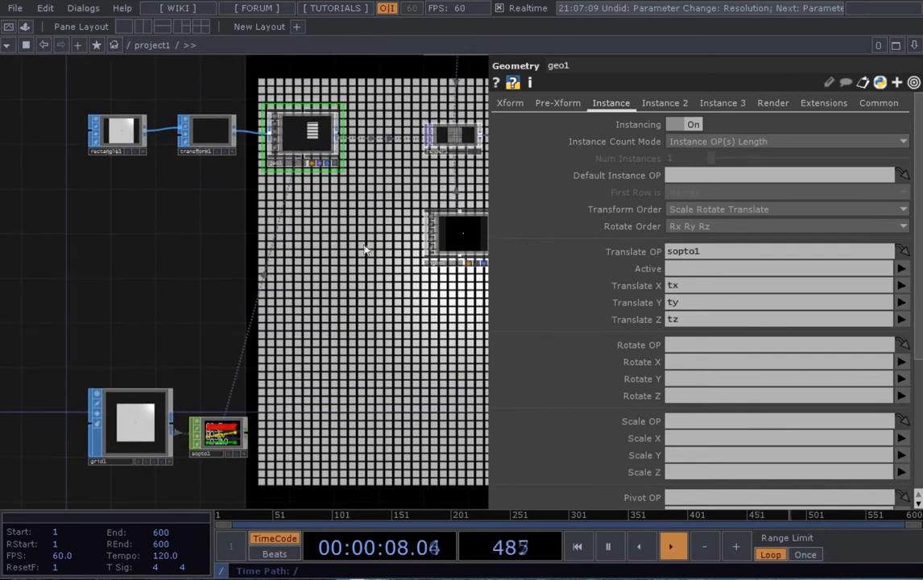
- Assign fit2 as geo1's instance Color OP
left_click(648, 102)
left_click_drag(348, 291, 345, 270)
scroll(345, 270, "down", 5)
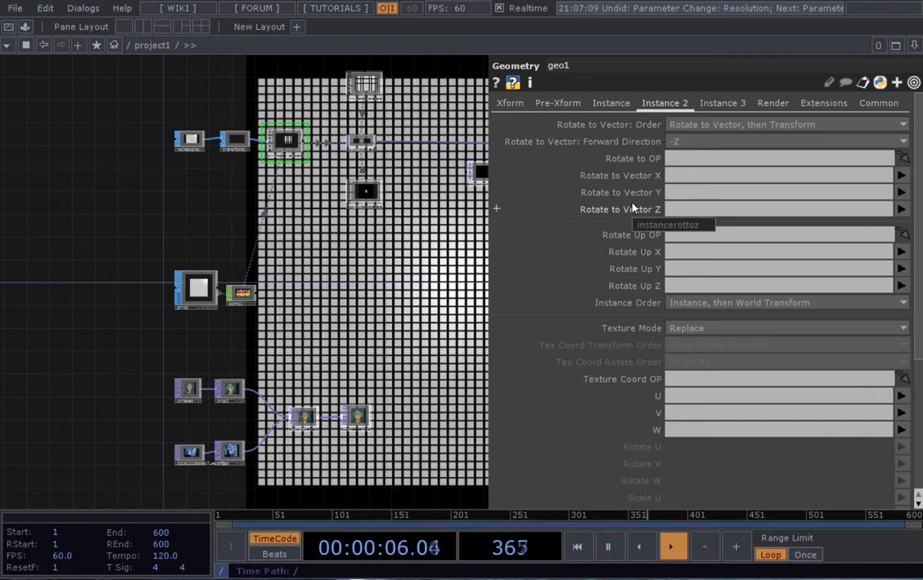
scroll(653, 217, "down", 4)
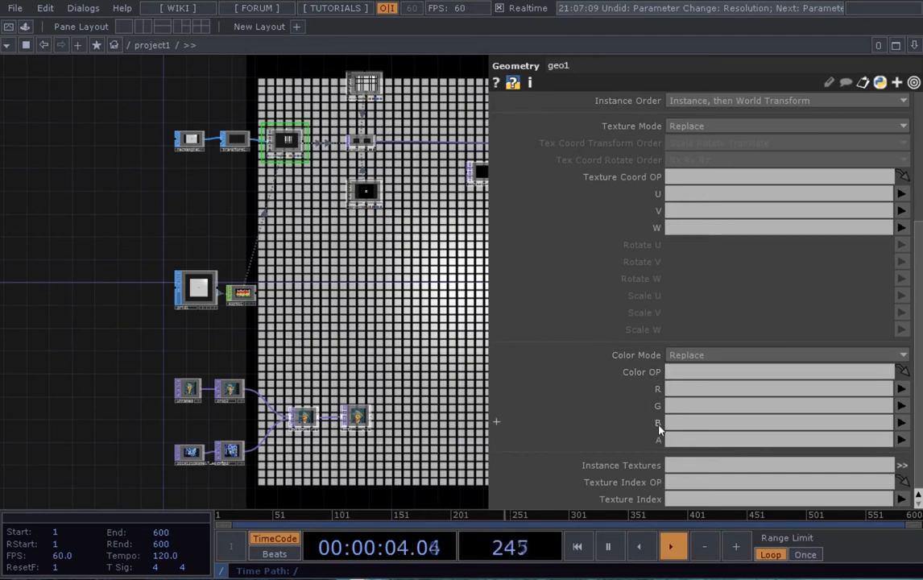
scroll(362, 378, "up", 5)
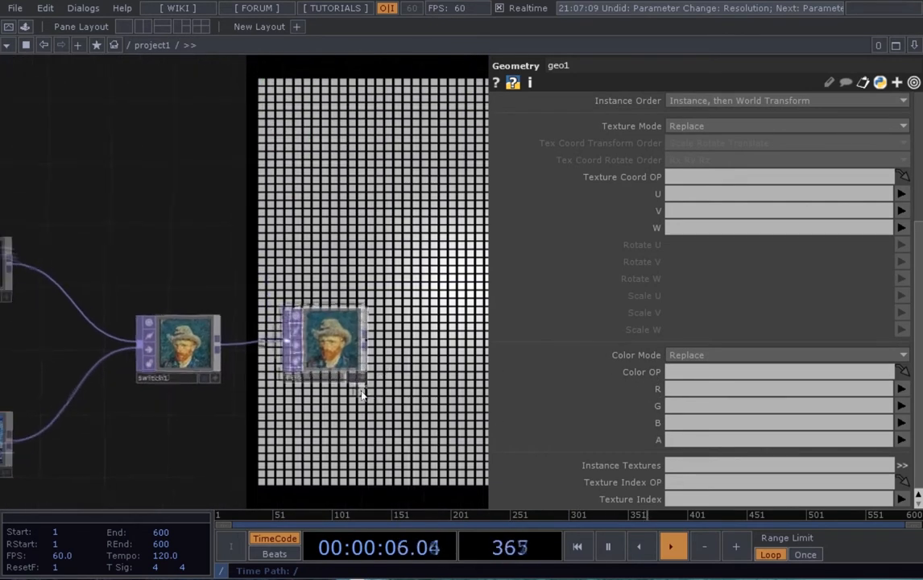
scroll(361, 394, "up", 3)
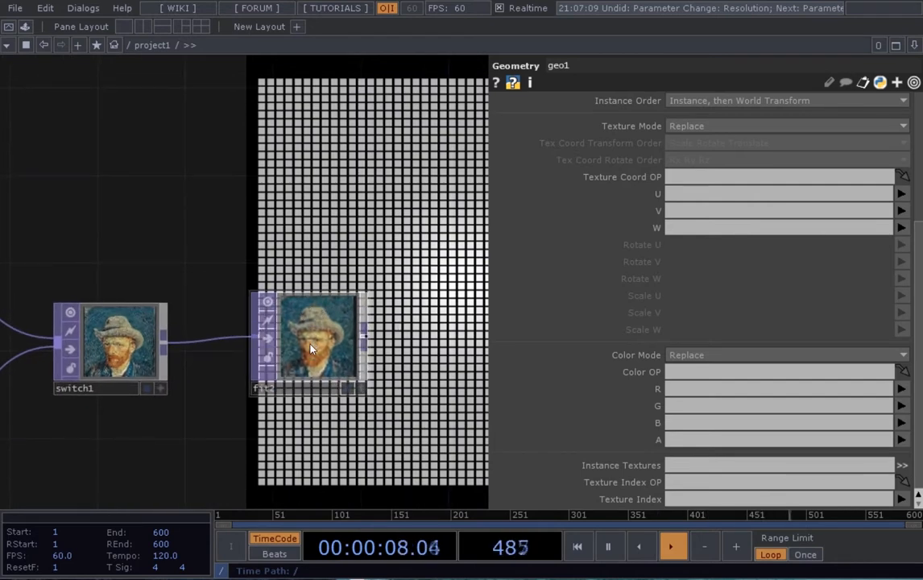
left_click_drag(312, 347, 678, 372)
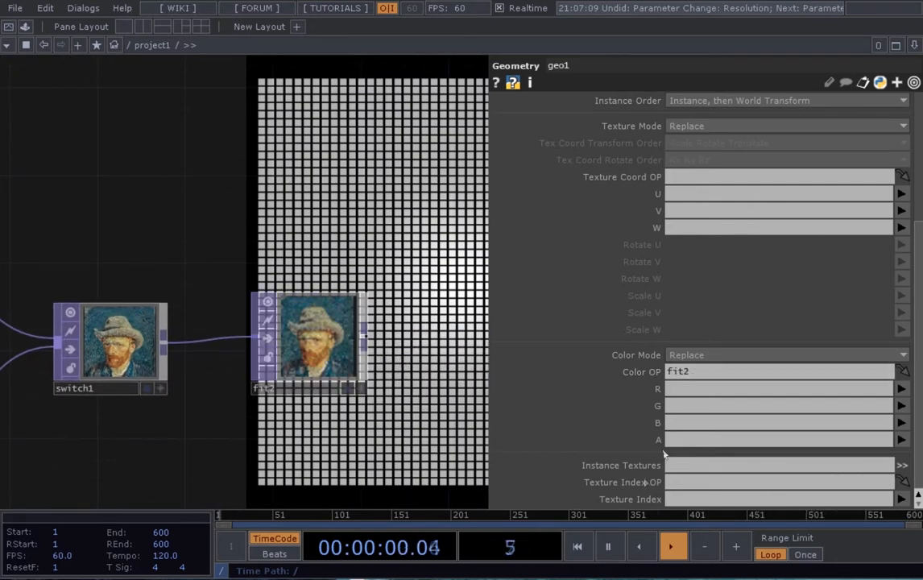
- Map geo1's instance color channels R, G, B and A to r, g, b and a, and view the full render
left_click_drag(432, 417, 421, 401)
left_click(900, 388)
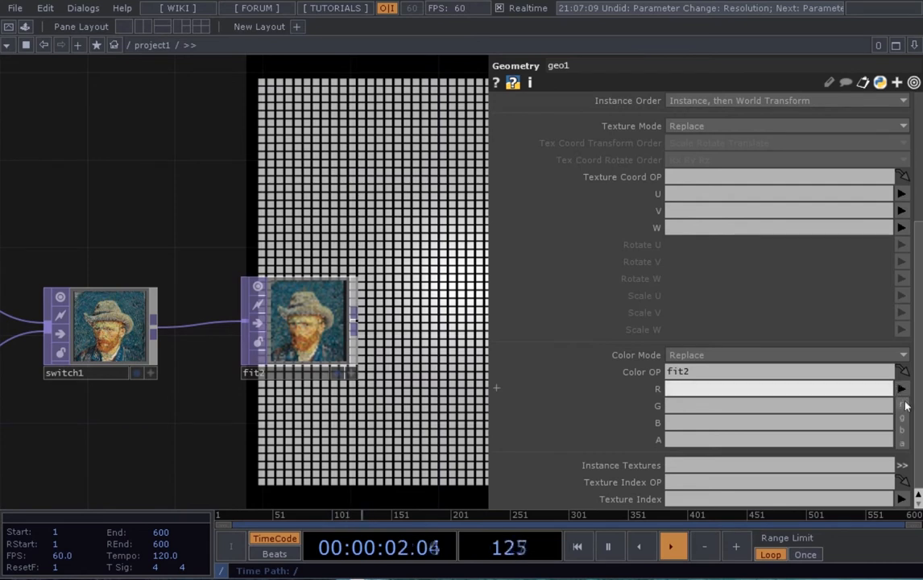
left_click(902, 405)
left_click(900, 404)
left_click(901, 435)
left_click(900, 421)
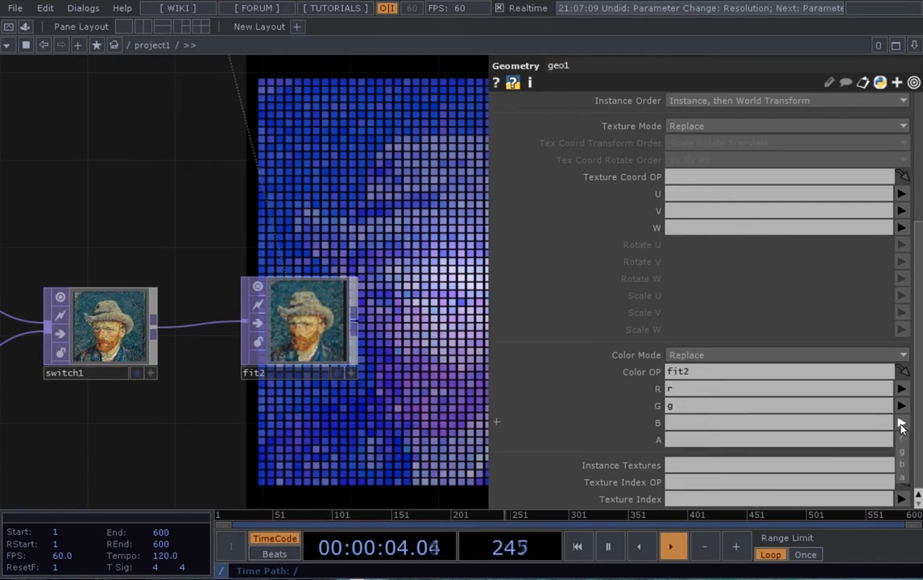
left_click(901, 464)
left_click(901, 441)
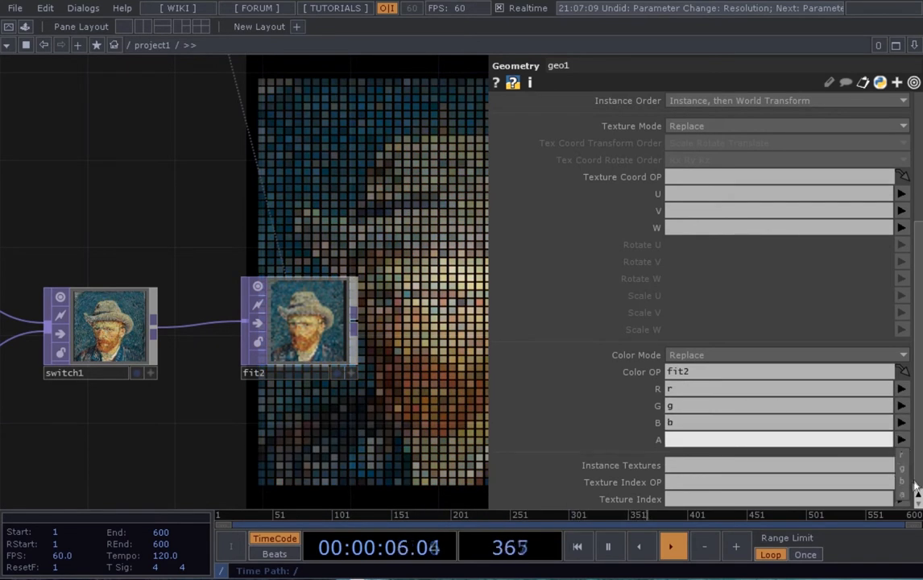
left_click(903, 492)
middle_click_drag(437, 295, 408, 236)
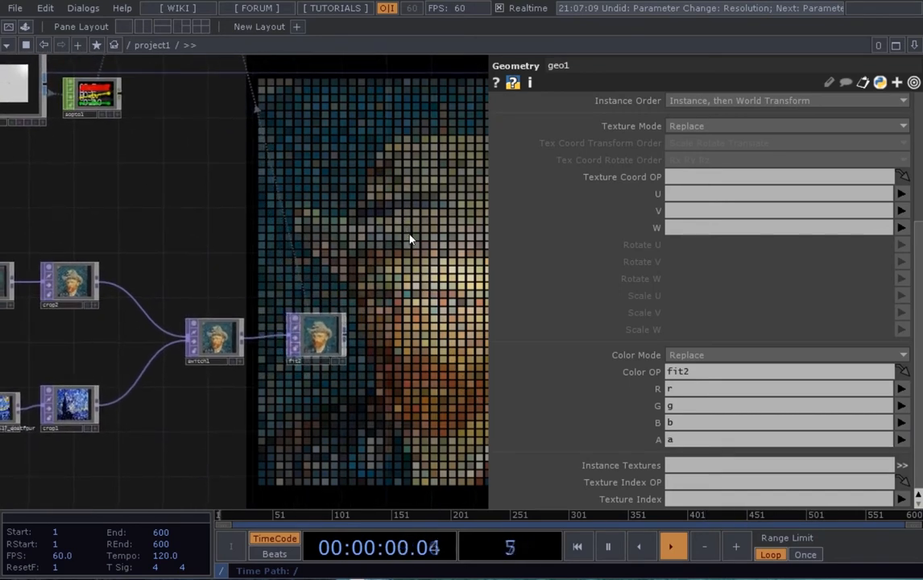
key("p")
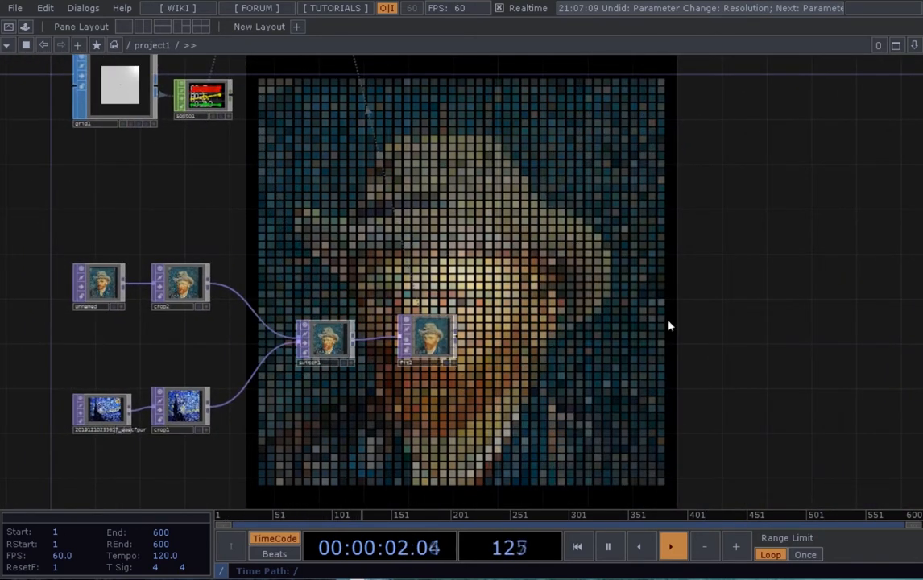
- Switch the source image to the Starry Night painting by setting switch1's index to 1
left_click_drag(525, 284, 523, 341)
scroll(517, 284, "down", 5)
middle_click_drag(523, 340, 375, 324)
left_click(396, 331)
left_click_drag(450, 417, 404, 417)
key("p")
left_click_drag(378, 343, 362, 345)
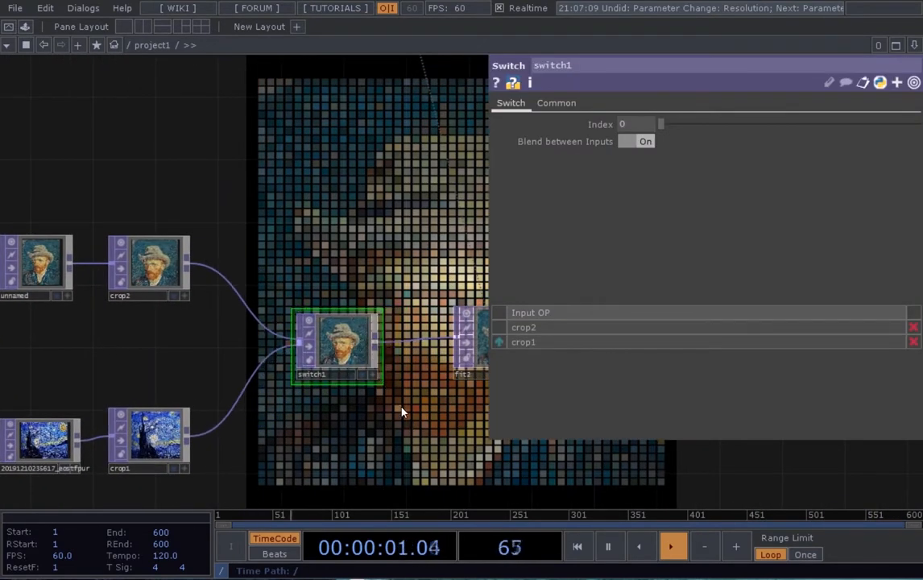
left_click(626, 125)
type("1")
key("Return")
- Move the Starry Night source and crop1 together up, closer to the portrait's nodes
middle_click_drag(333, 277, 371, 256)
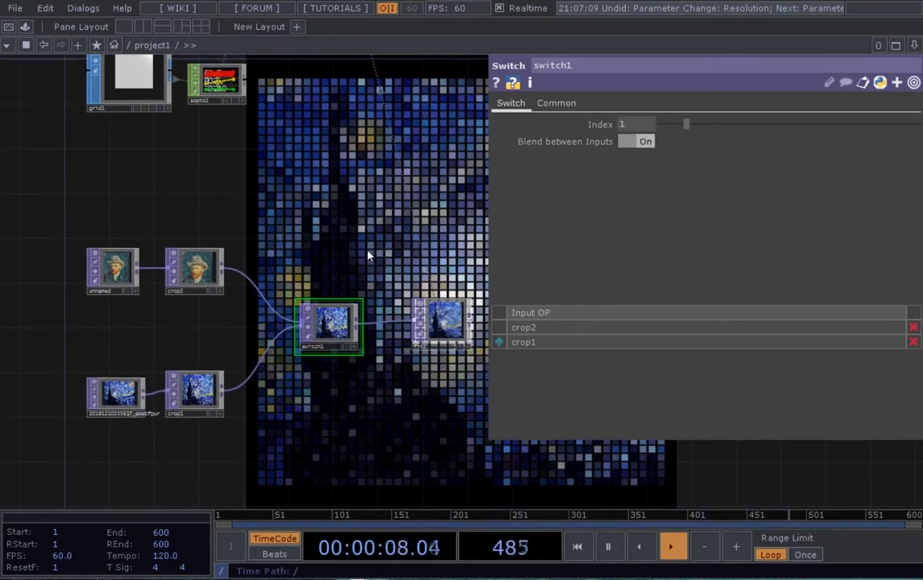
middle_click_drag(367, 250, 383, 235)
left_click_drag(383, 235, 368, 221)
middle_click_drag(232, 405, 259, 362)
right_click_drag(270, 373, 165, 316)
left_click_drag(161, 320, 159, 297)
left_click_drag(237, 388, 267, 390)
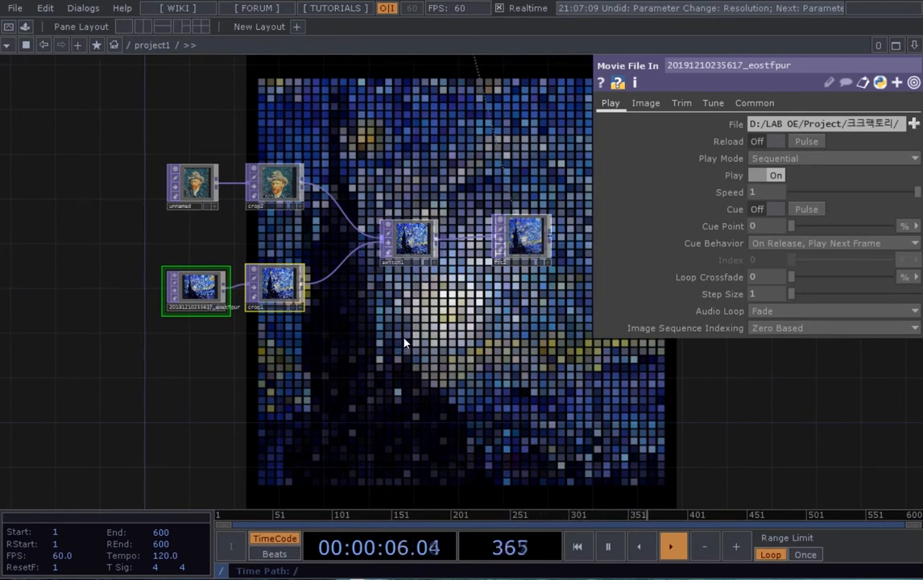
- Add a Button COMP to the network below crop1
left_click_drag(412, 332, 399, 336)
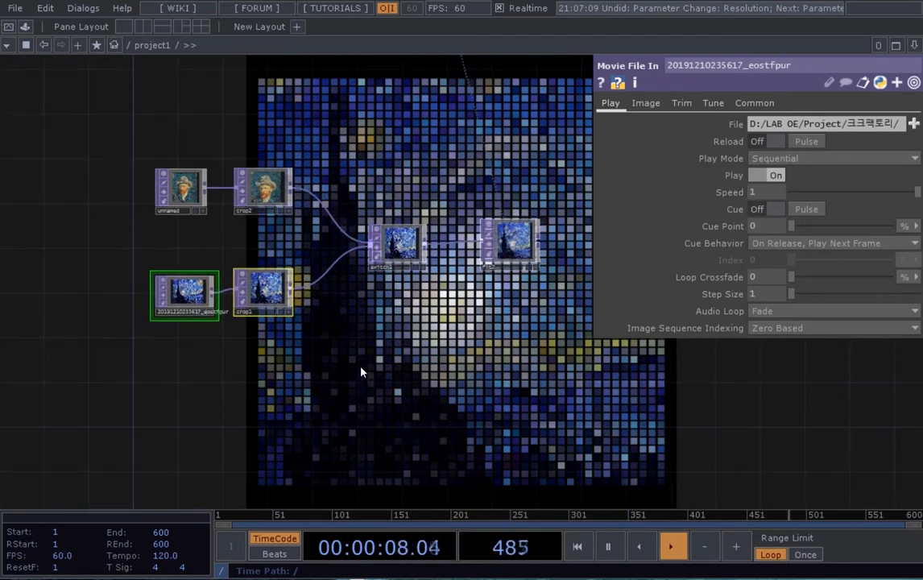
key("Tab")
left_click(116, 180)
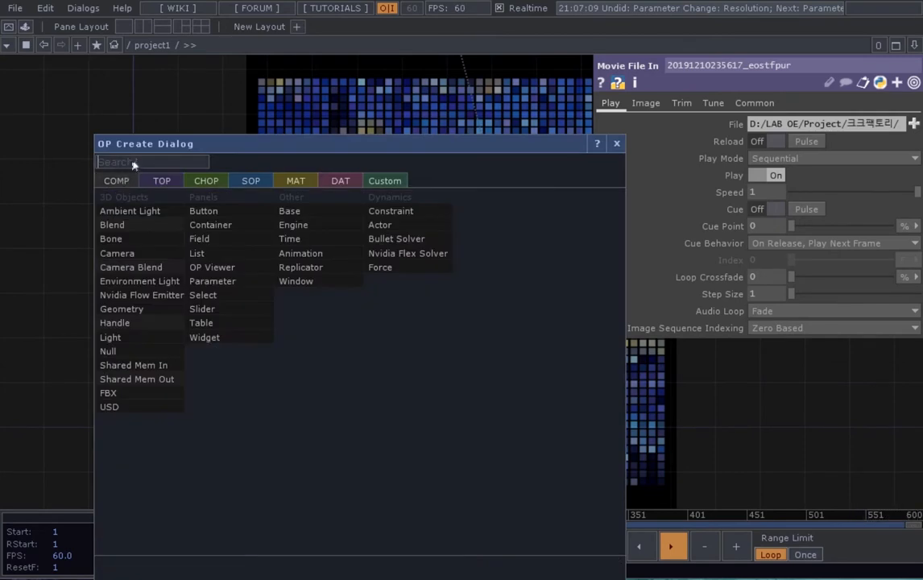
left_click_drag(154, 149, 266, 112)
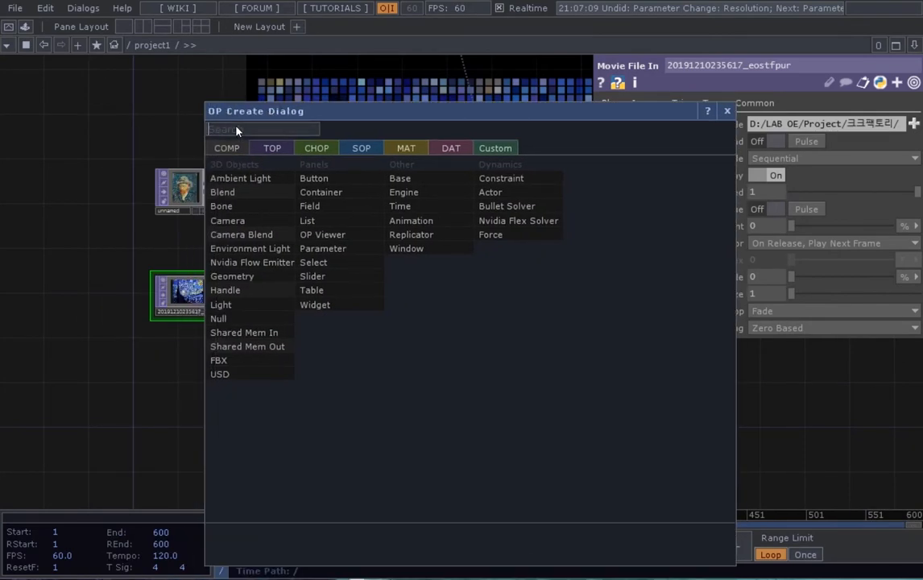
type("bu")
left_click(315, 178)
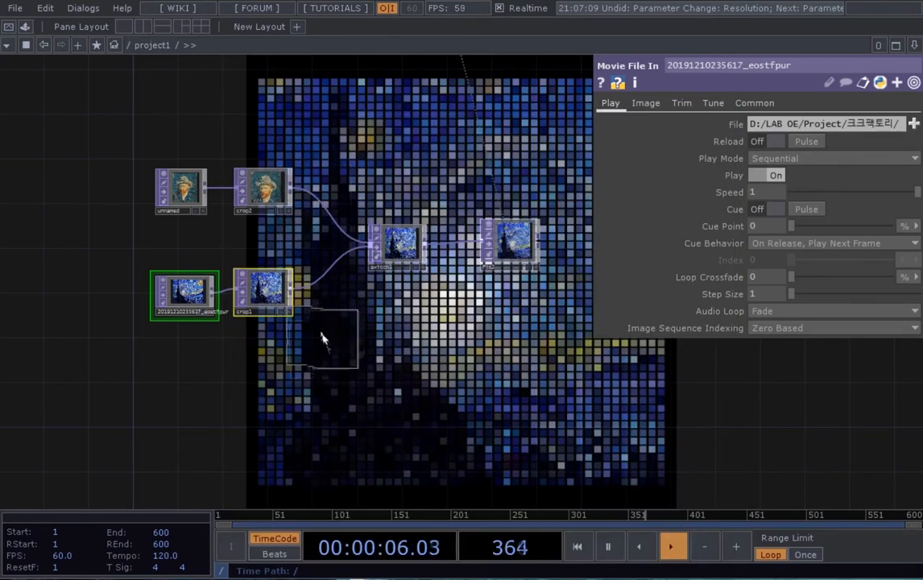
left_click(348, 366)
- Move both image sources and their crops up together, and place button1 beneath crop1
scroll(315, 351, "up", 2)
right_click_drag(270, 349, 145, 142)
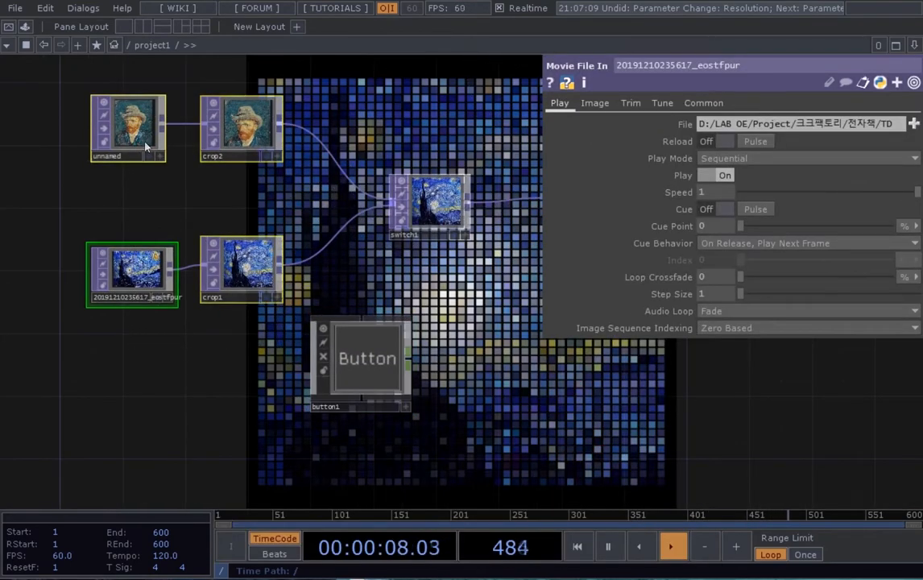
left_click_drag(145, 141, 145, 111)
left_click(231, 226)
left_click_drag(374, 368, 280, 394)
- Activate button1's viewer so it is interactive, and test it by triggering it several times
scroll(354, 412, "up", 3)
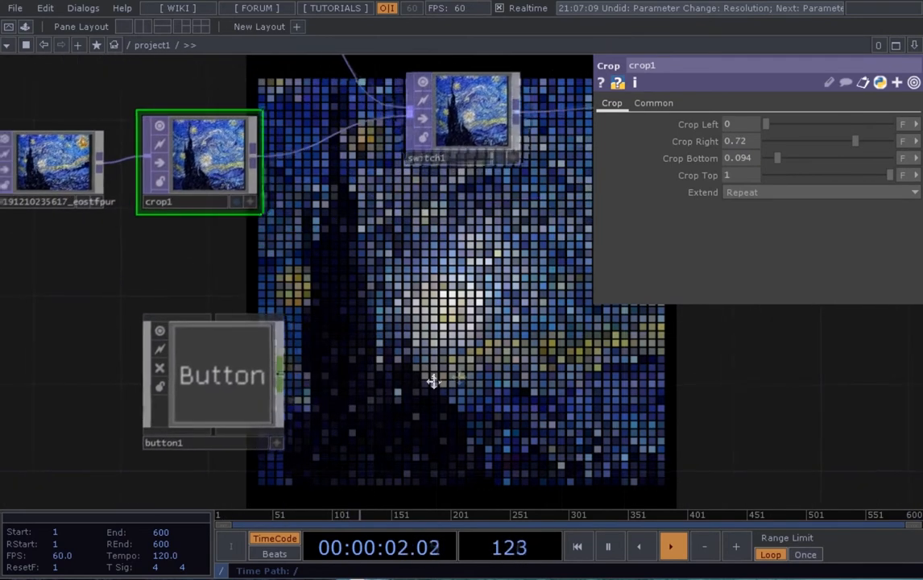
scroll(392, 380, "up", 2)
scroll(329, 386, "up", 2)
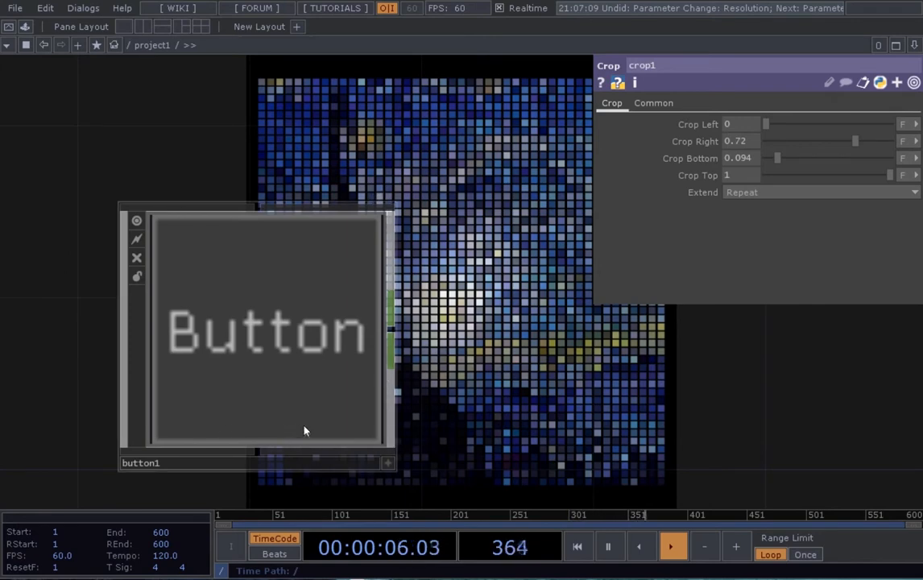
left_click(387, 464)
scroll(385, 460, "down", 2)
left_click(292, 364)
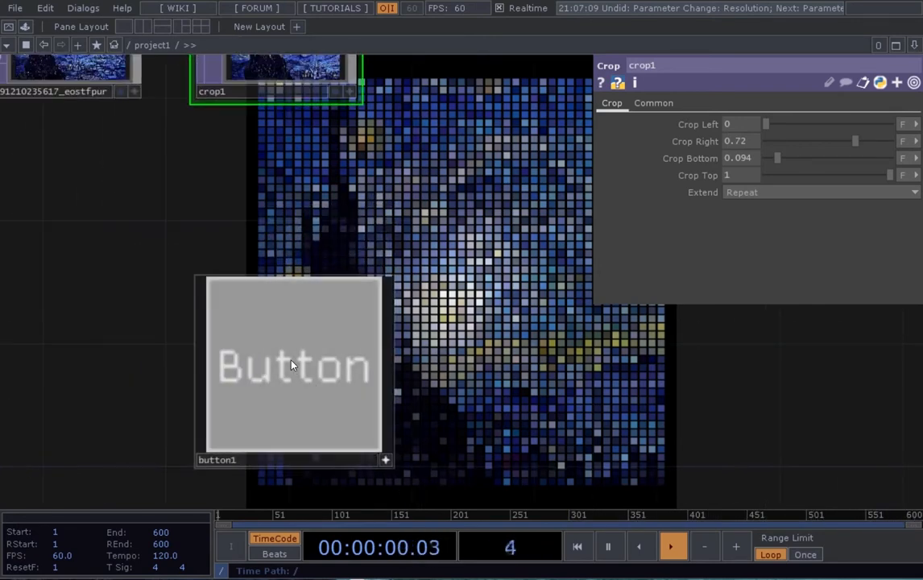
left_click(292, 365)
left_click(292, 364)
left_click(294, 364)
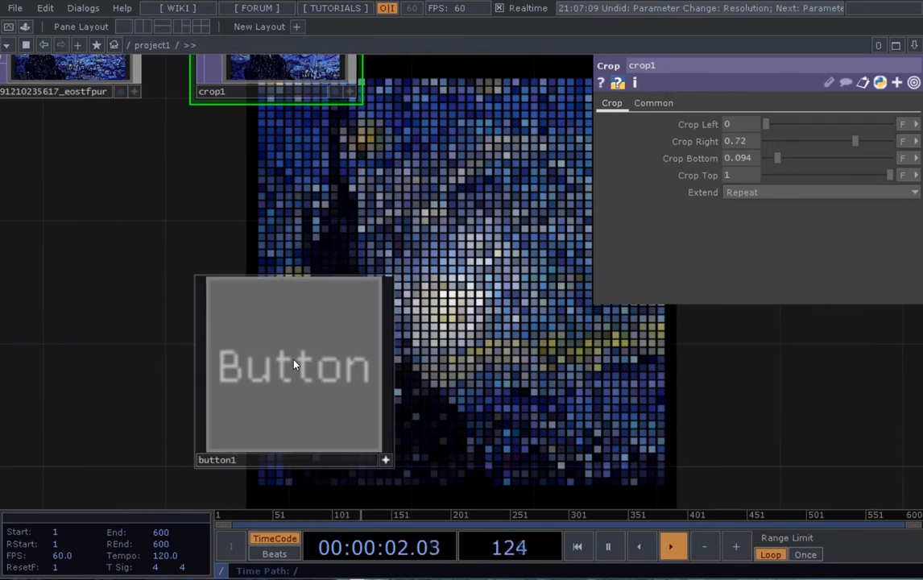
- Turn off button1's interactive viewer and select the node to show its Button parameters
left_click(296, 362)
left_click(385, 460)
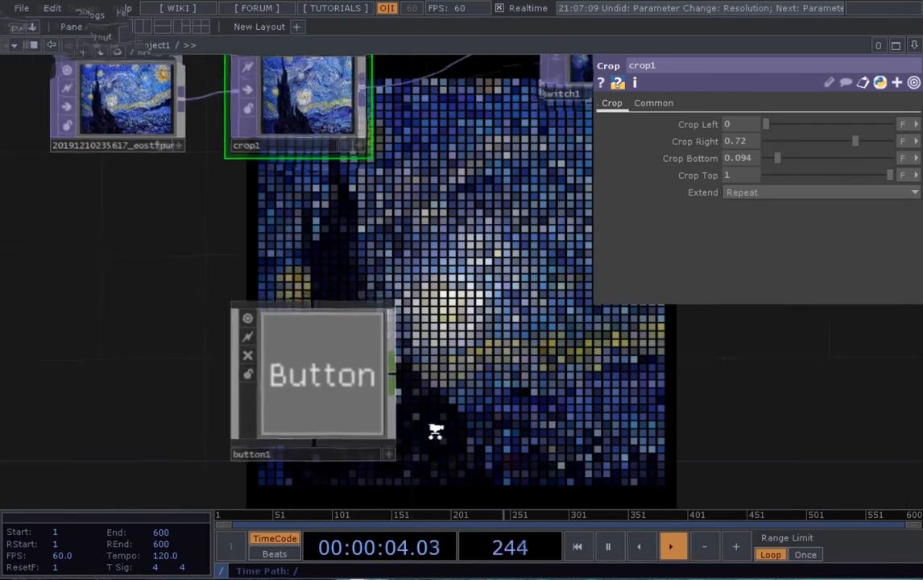
left_click(325, 402)
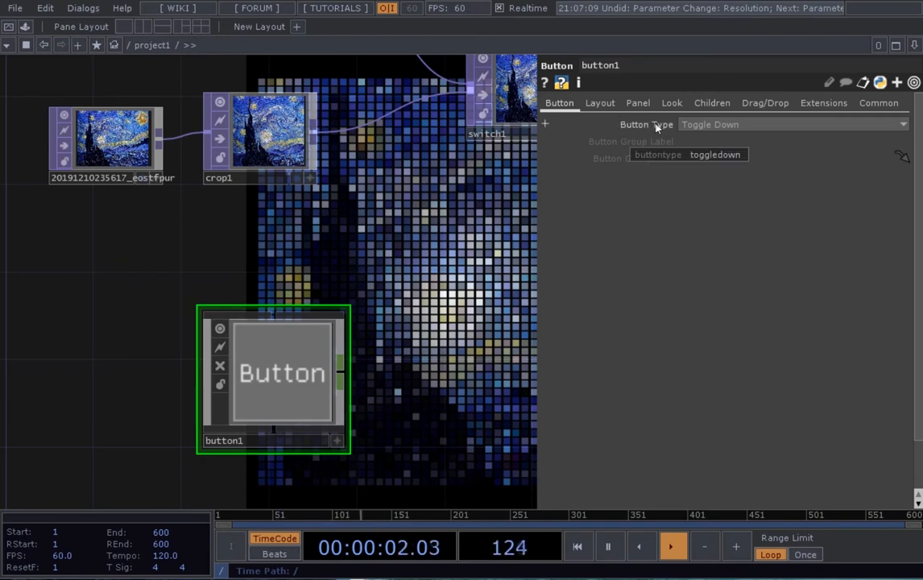
- Add a Null CHOP beside button1 and connect button1's output to its input
scroll(387, 404, "down", 2)
left_click_drag(393, 402, 372, 370)
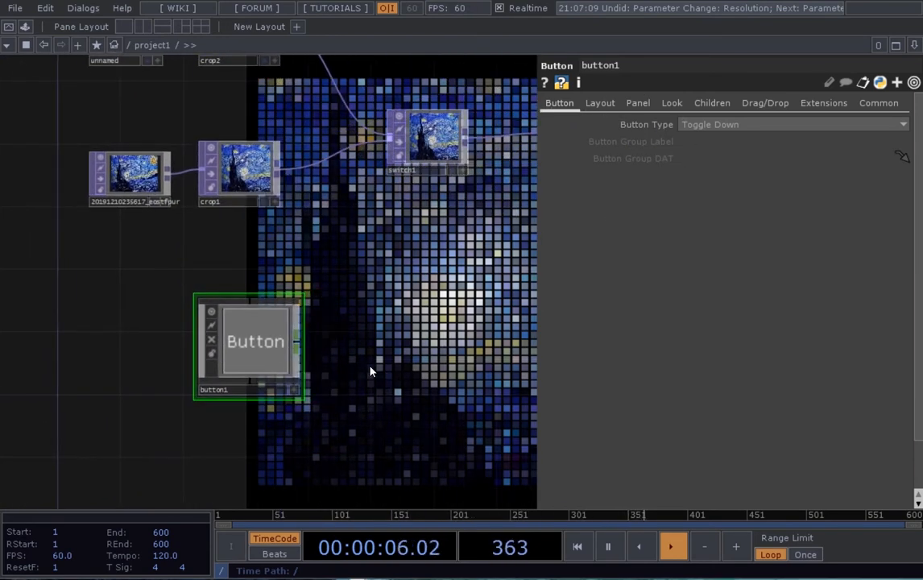
key("Tab")
left_click(212, 178)
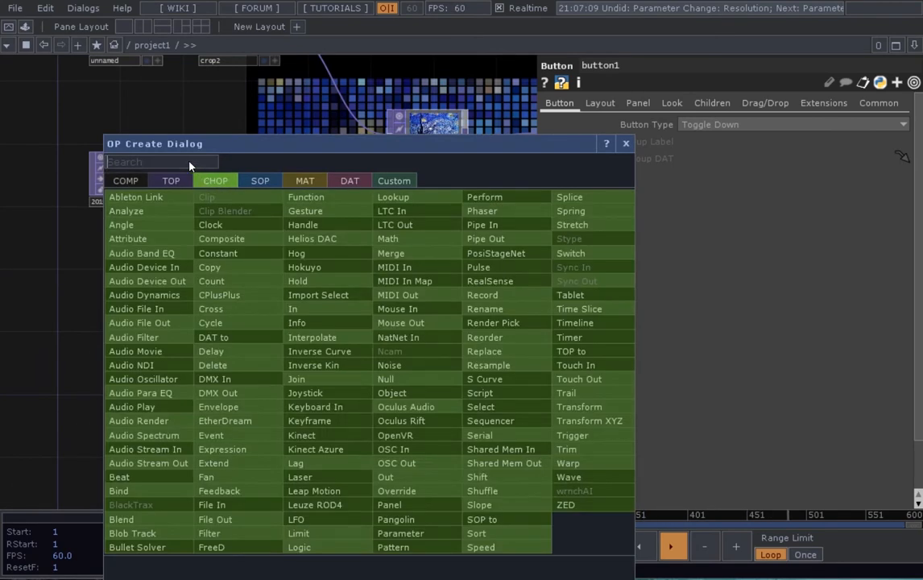
type("null")
key("Return")
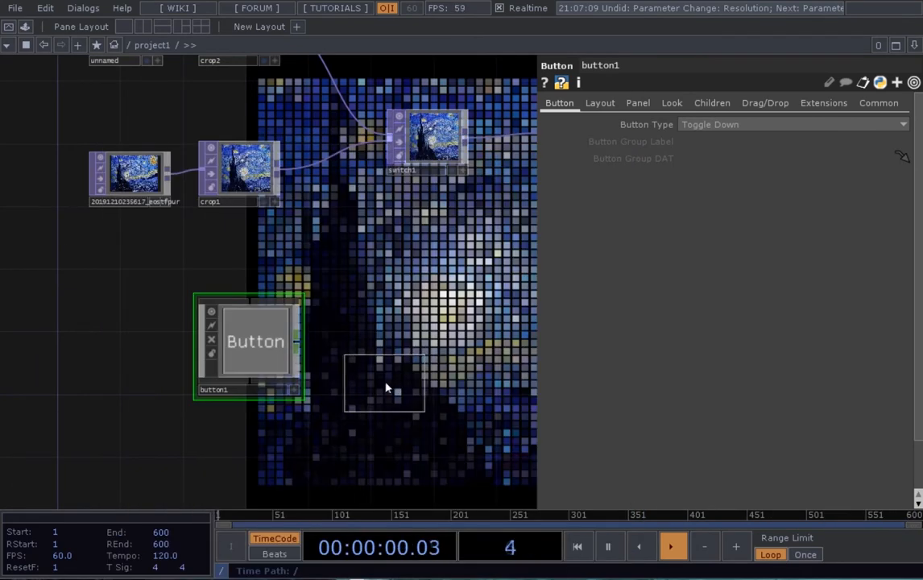
left_click(398, 350)
left_click_drag(297, 350, 355, 346)
scroll(362, 383, "up", 2)
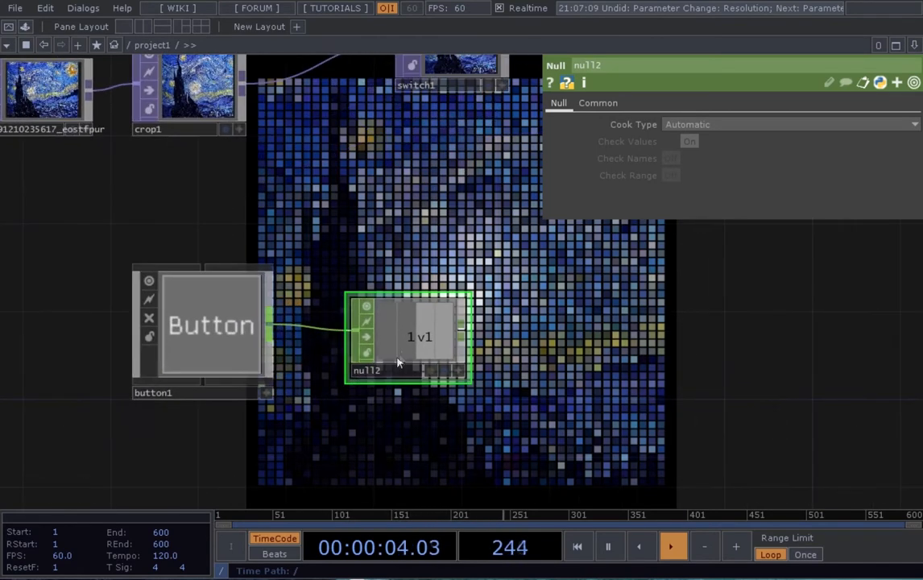
scroll(398, 385, "down", 2)
scroll(398, 384, "up", 2)
scroll(409, 377, "down", 3)
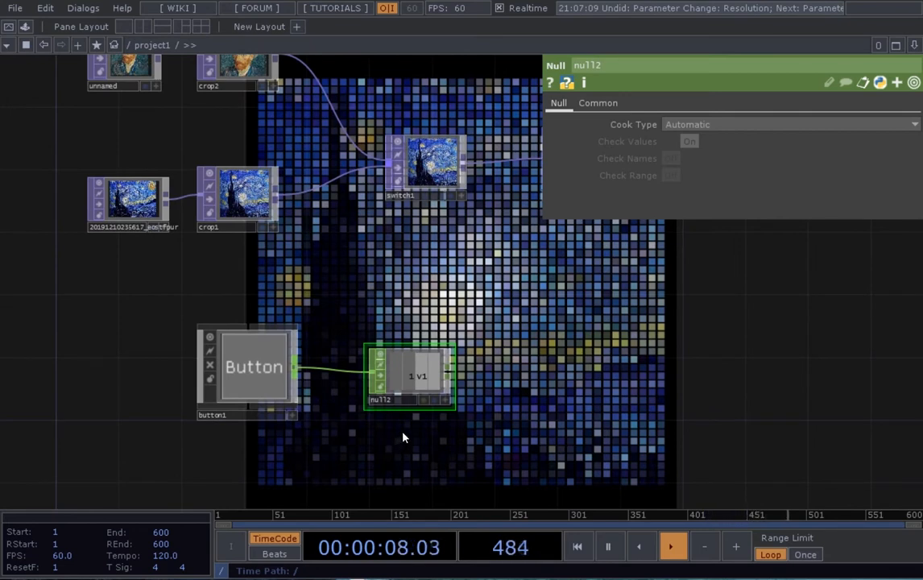
scroll(396, 443, "up", 2)
left_click_drag(396, 443, 409, 426)
scroll(406, 421, "down", 2)
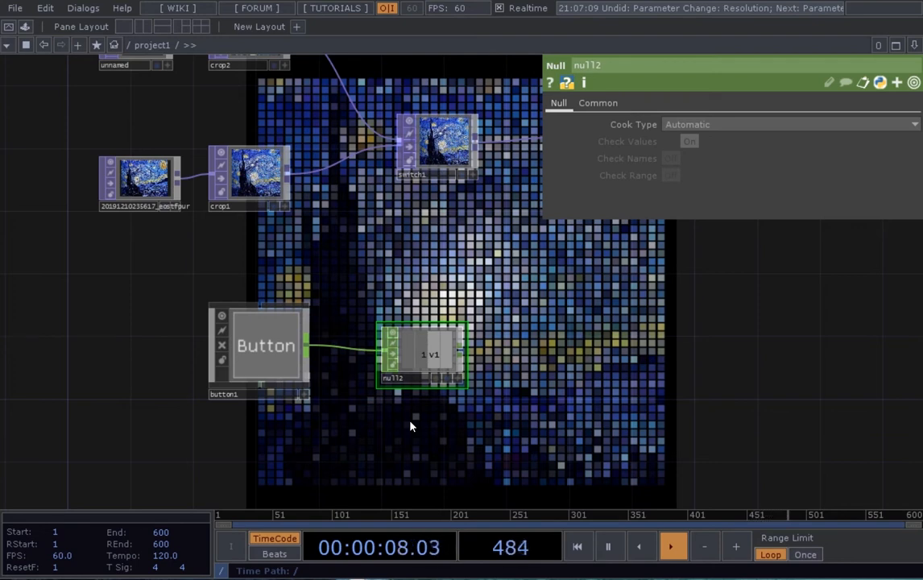
scroll(319, 347, "up", 3)
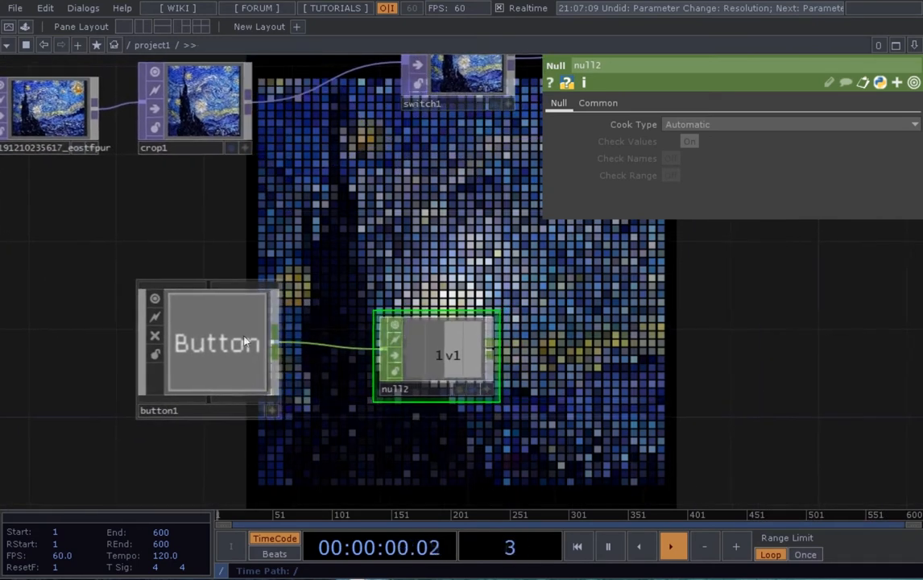
- Select button1, make its viewer interactive again, and trigger it once to check the value reaching null2
left_click(252, 346)
scroll(270, 412, "up", 2)
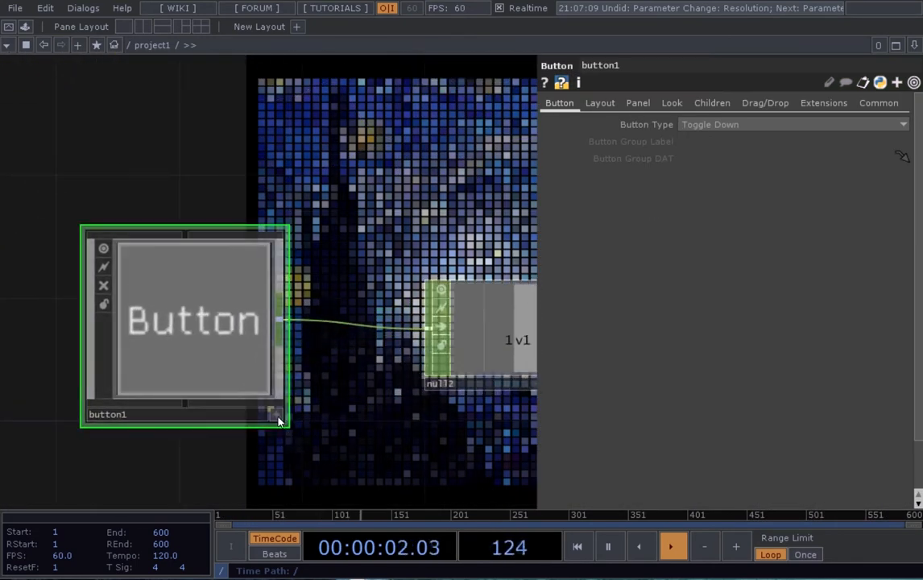
scroll(278, 412, "down", 5)
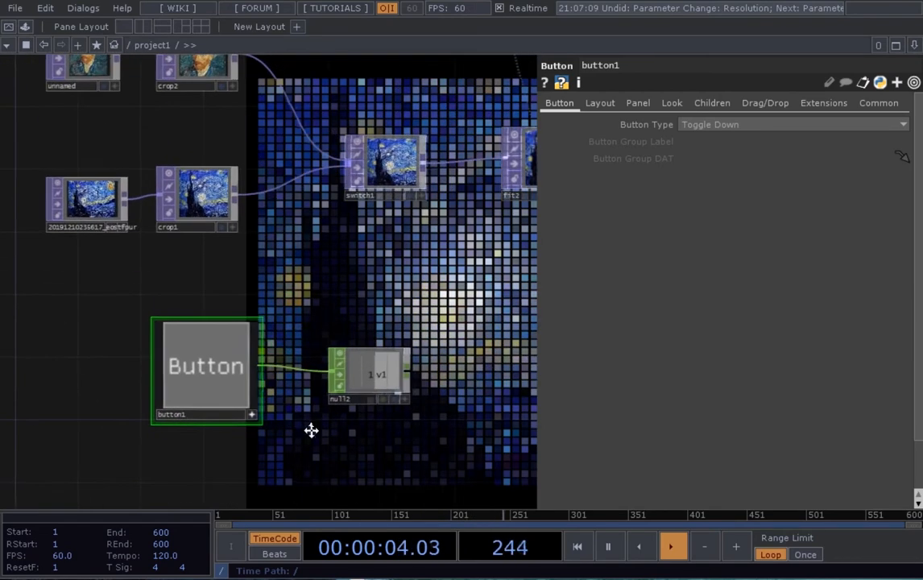
left_click(203, 384)
scroll(202, 383, "up", 2)
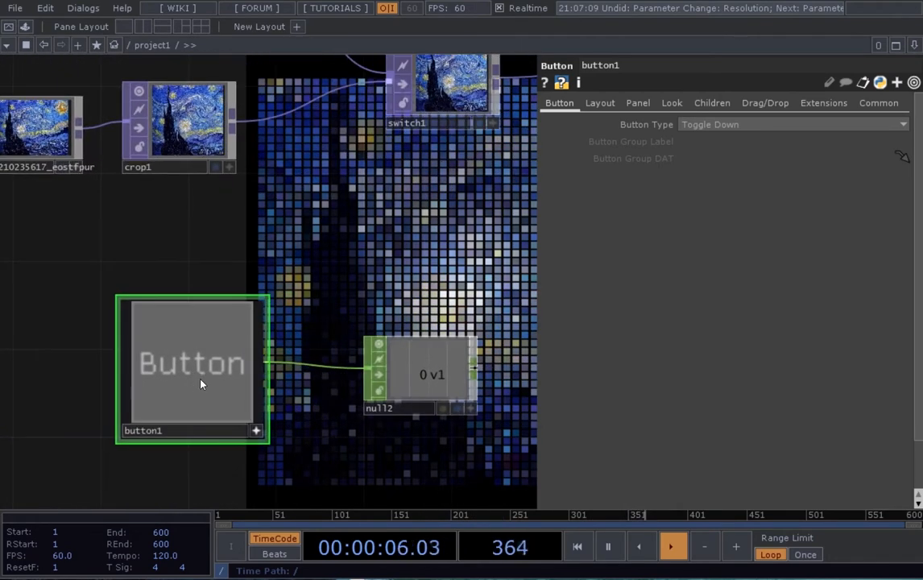
scroll(203, 382, "down", 2)
scroll(354, 382, "up", 3)
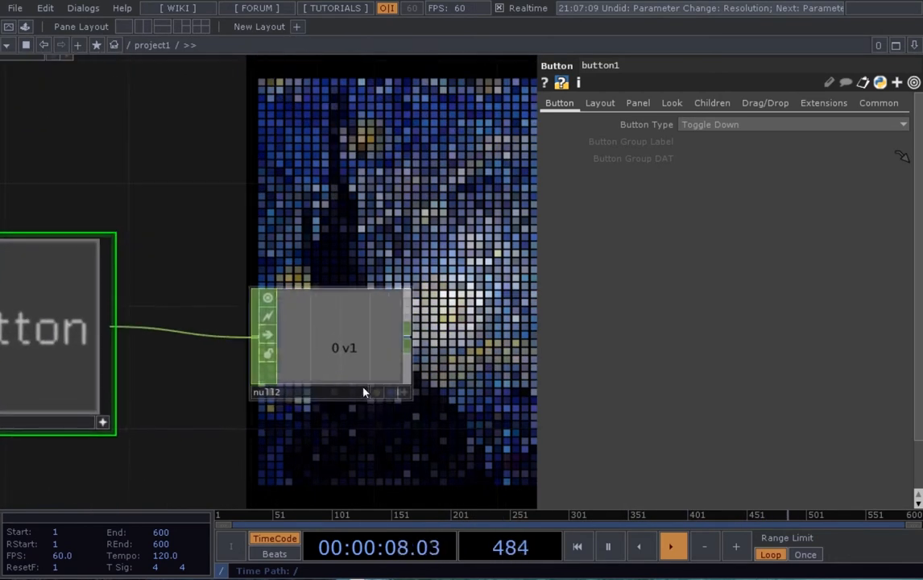
left_click_drag(417, 426, 449, 423)
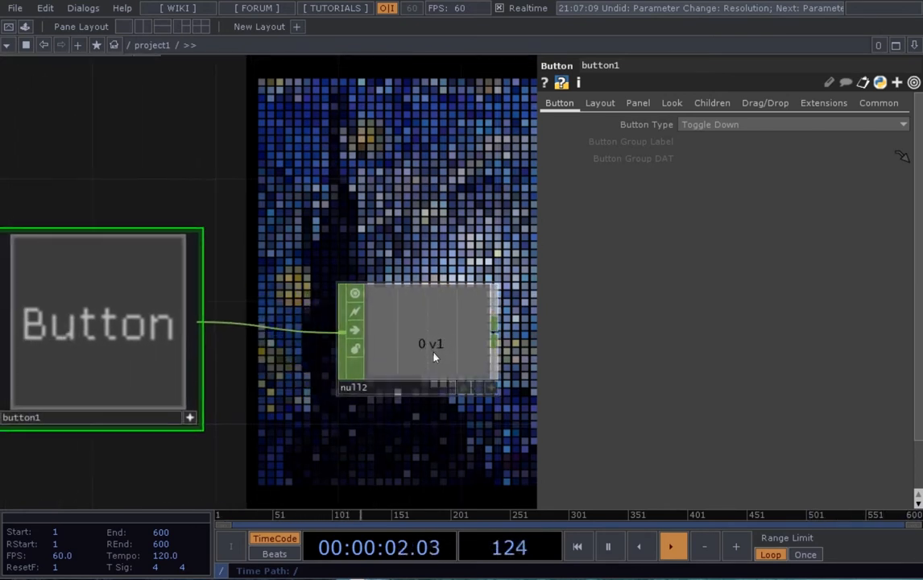
left_click_drag(396, 411, 419, 403)
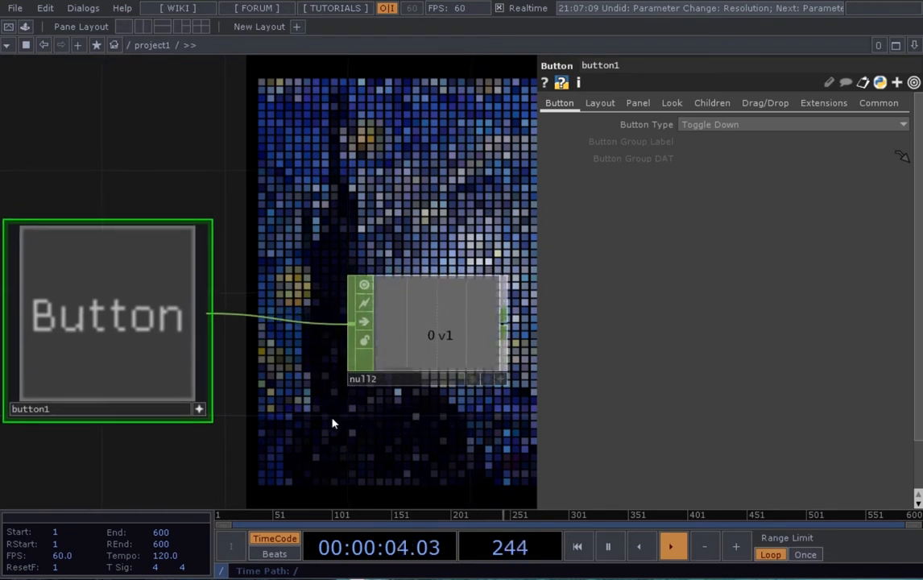
- Toggle button1 on and off repeatedly while examining how the v1 value in null2 responds
left_click(139, 328)
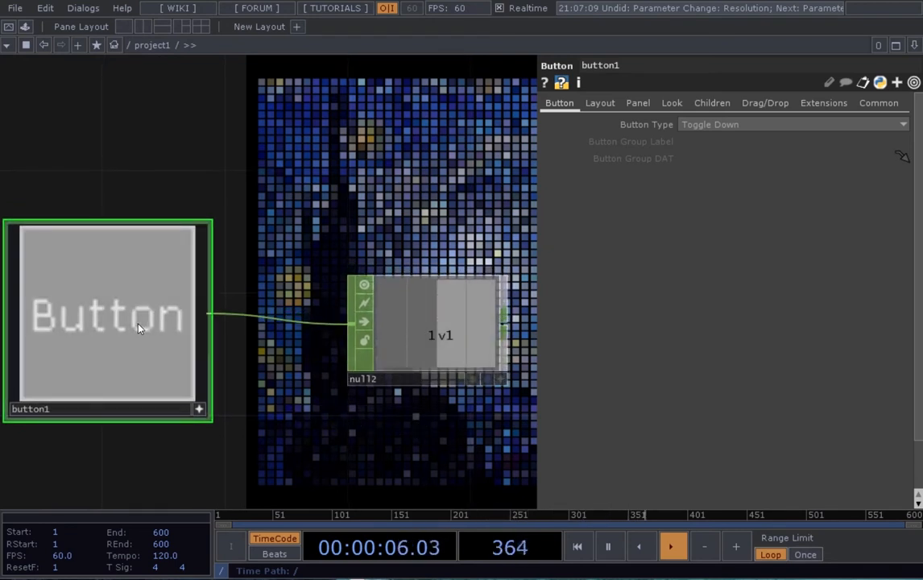
left_click(138, 328)
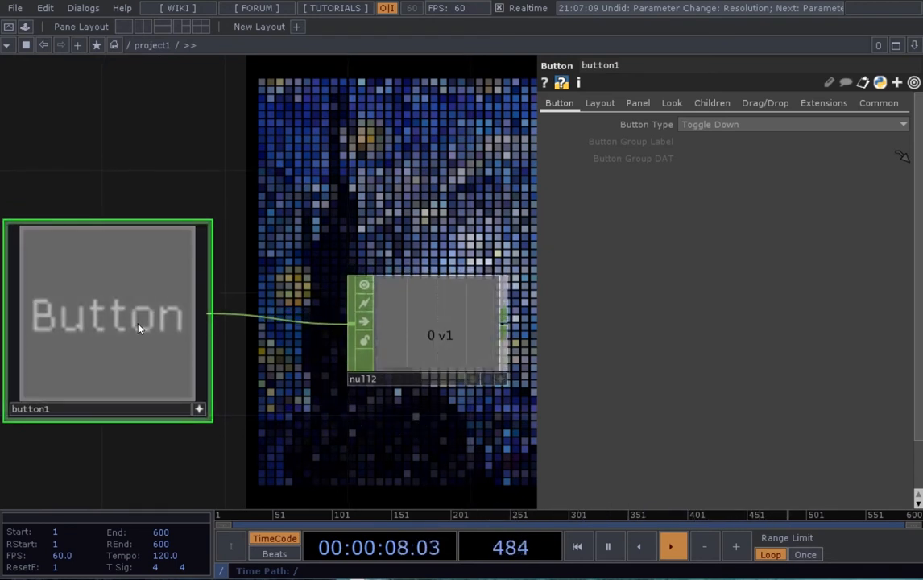
left_click(139, 328)
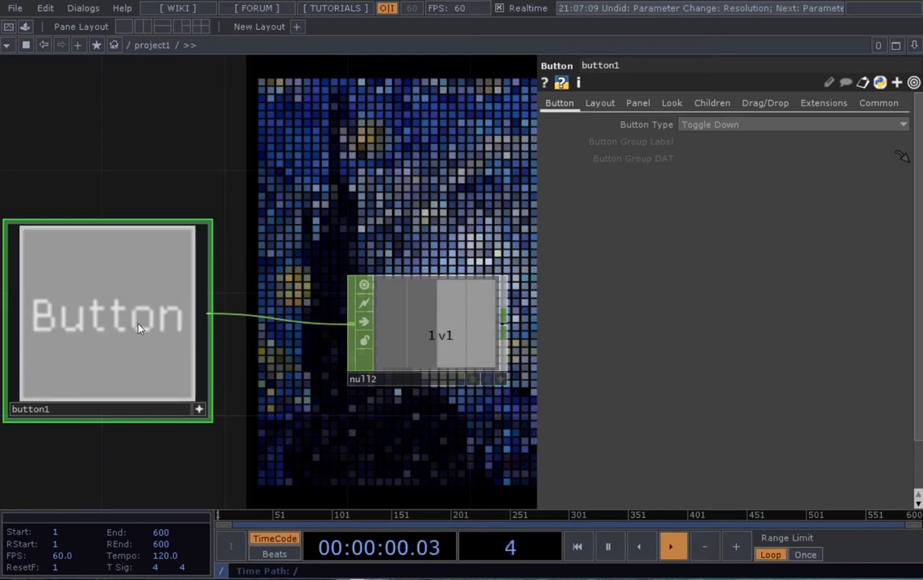
left_click(138, 327)
left_click(138, 327)
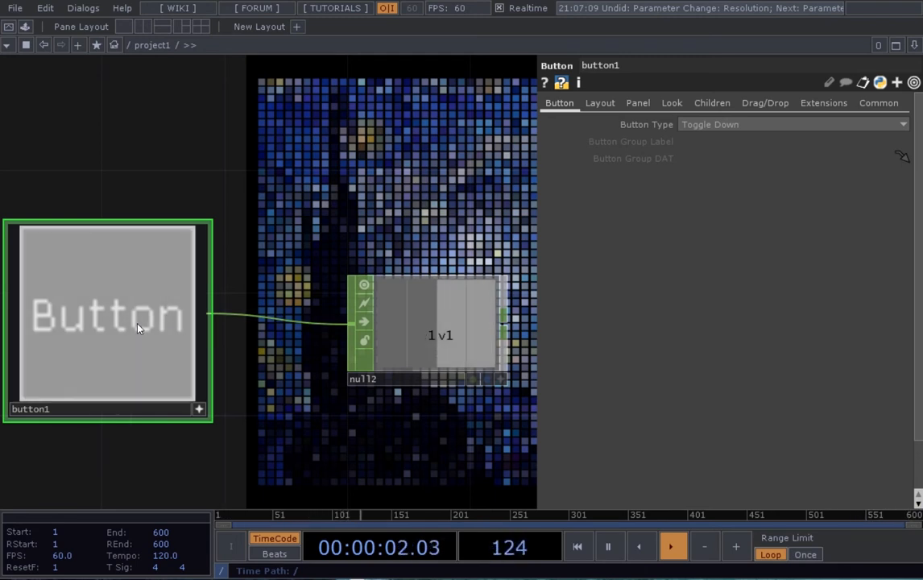
left_click(137, 327)
left_click(135, 326)
left_click(136, 326)
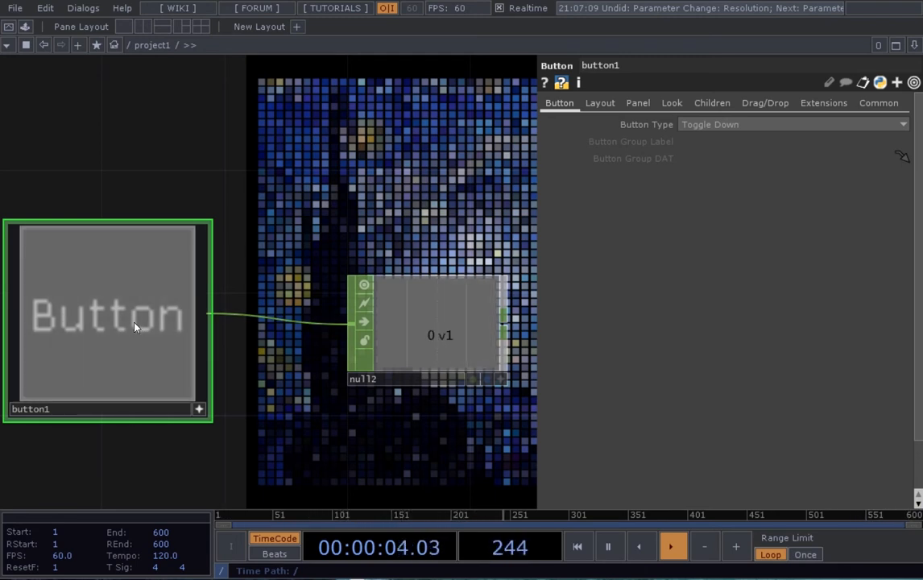
left_click(135, 326)
left_click(135, 326)
left_click(136, 326)
left_click(135, 326)
left_click(134, 327)
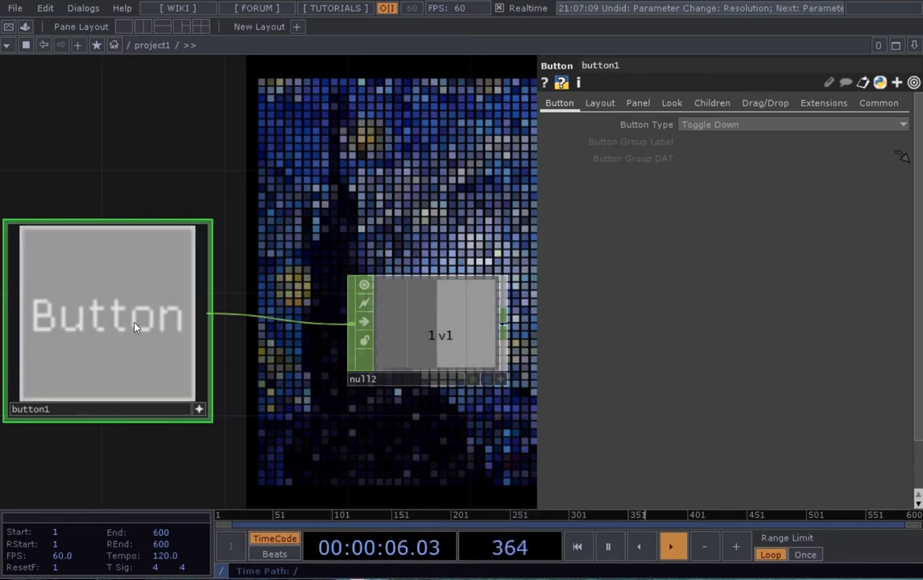
left_click(133, 325)
left_click(132, 324)
left_click(131, 325)
left_click(132, 325)
left_click(134, 325)
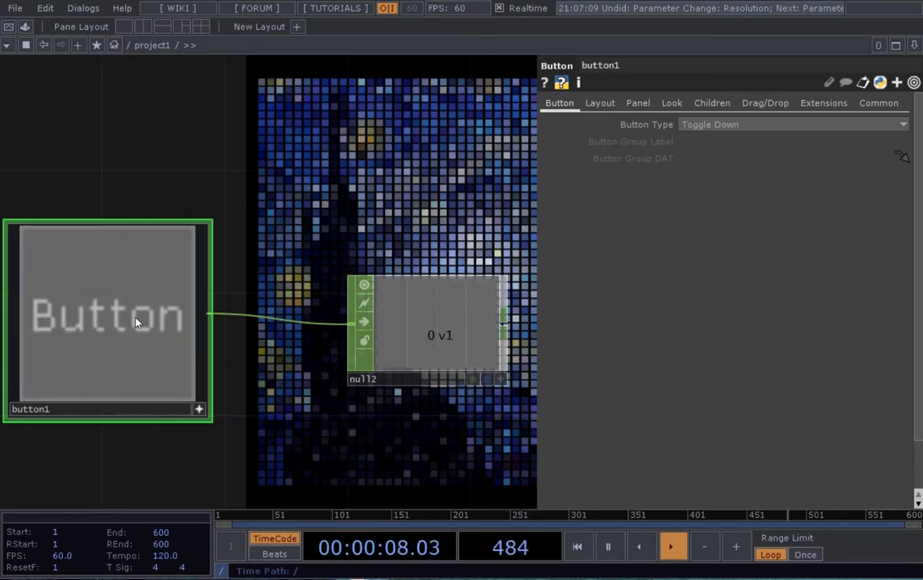
scroll(138, 319, "down", 3)
scroll(210, 363, "up", 3)
left_click(165, 322)
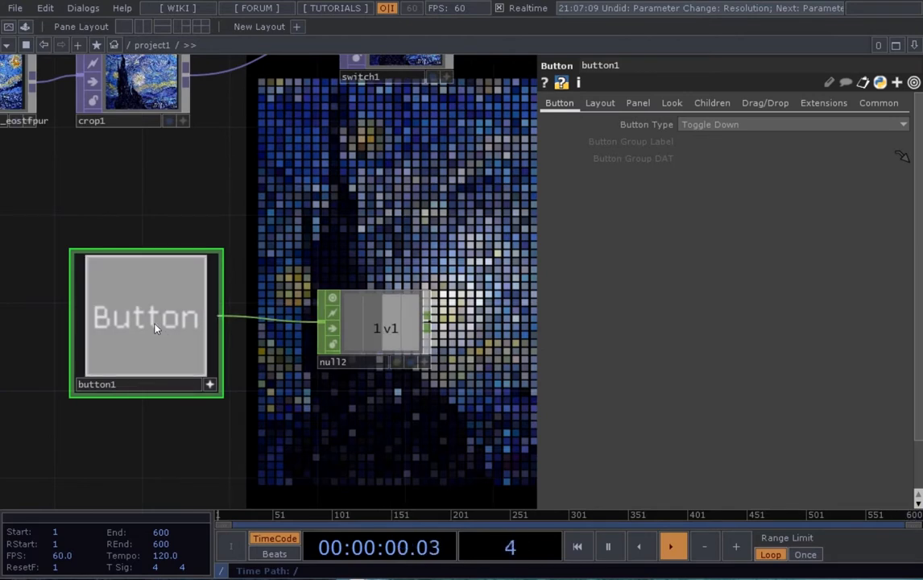
left_click(171, 331)
left_click(169, 330)
left_click(166, 326)
left_click_drag(364, 414, 385, 448)
scroll(393, 380, "up", 2)
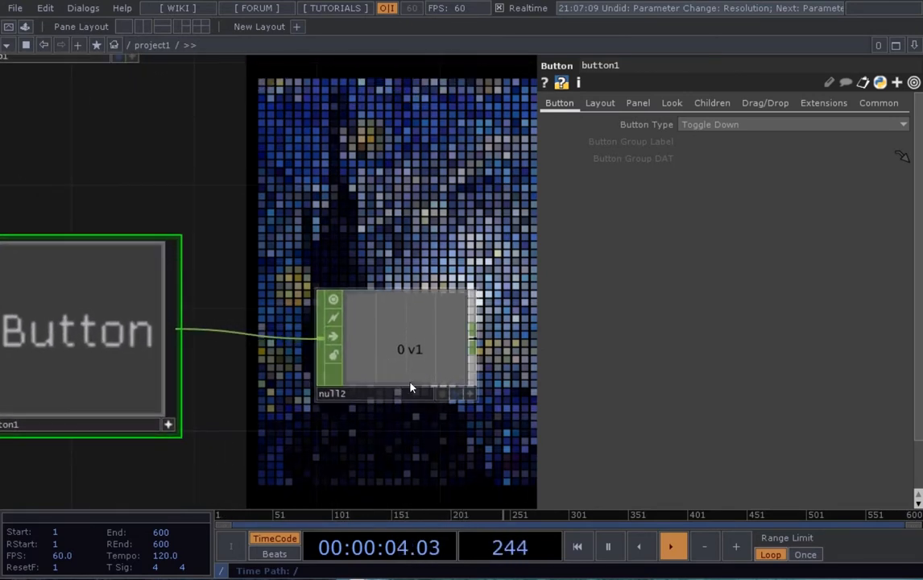
- Switch button1's interactive viewer off and back on, leaving button1 selected
left_click(394, 351)
scroll(371, 364, "down", 3)
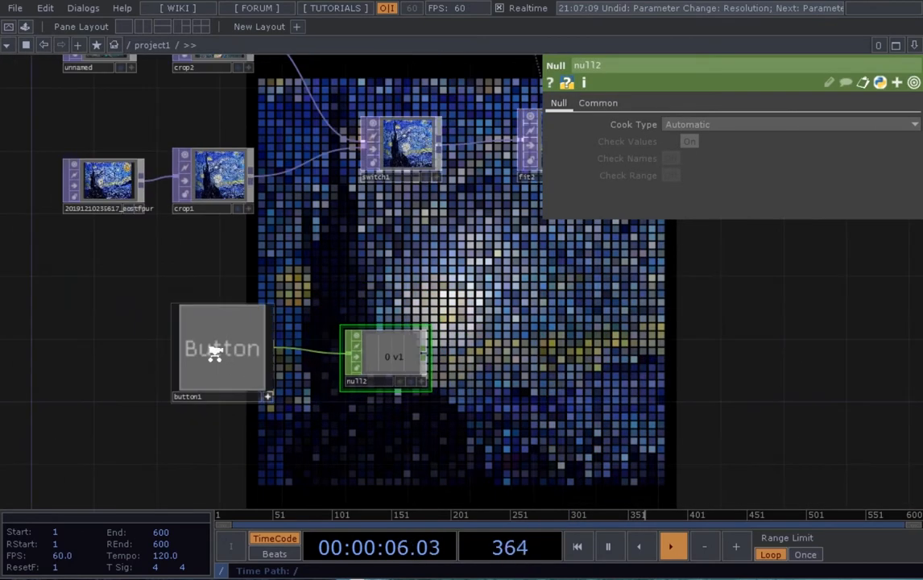
scroll(251, 398, "up", 3)
scroll(301, 428, "up", 1)
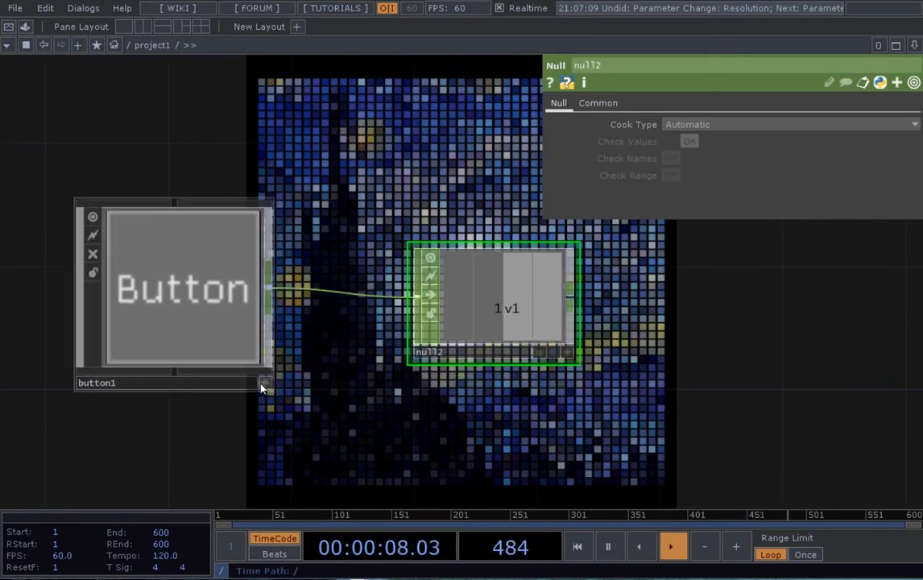
left_click(219, 383)
key("h")
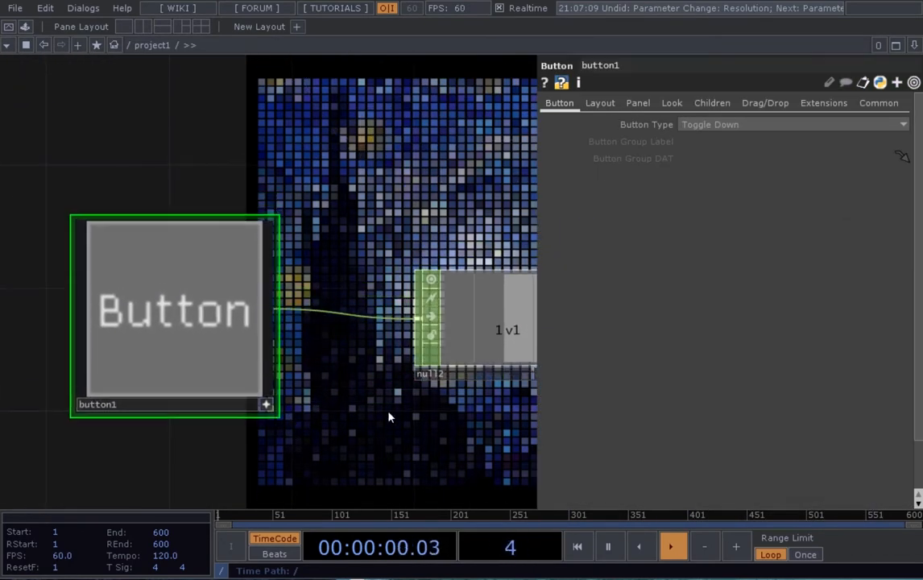
- Set button1's Button Type to Momentary and test it by triggering it several times
left_click(697, 125)
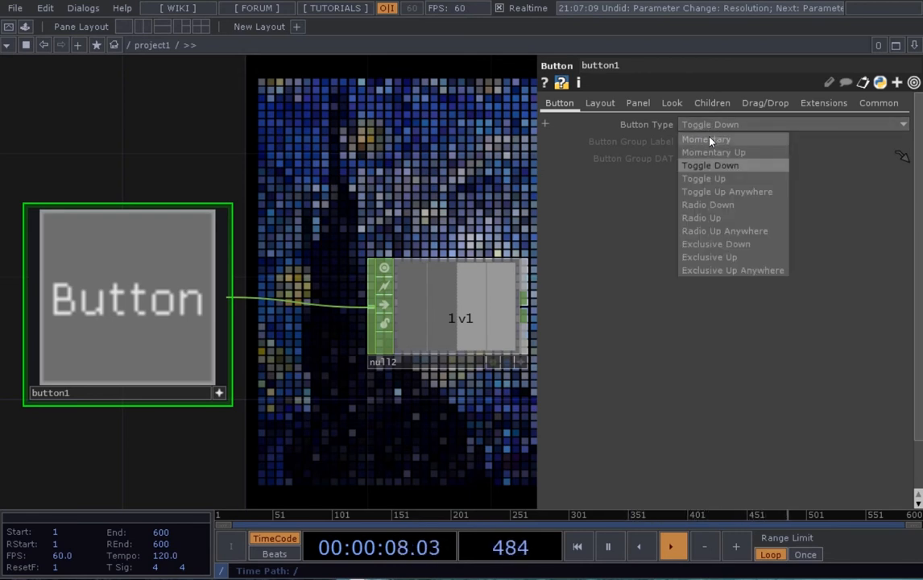
left_click(709, 138)
left_click(121, 247)
left_click(103, 250)
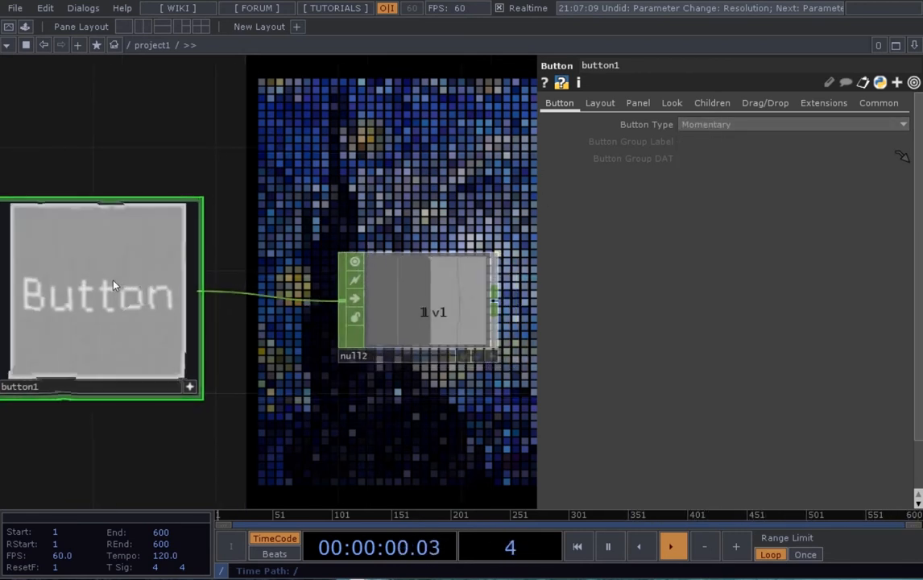
left_click(143, 295)
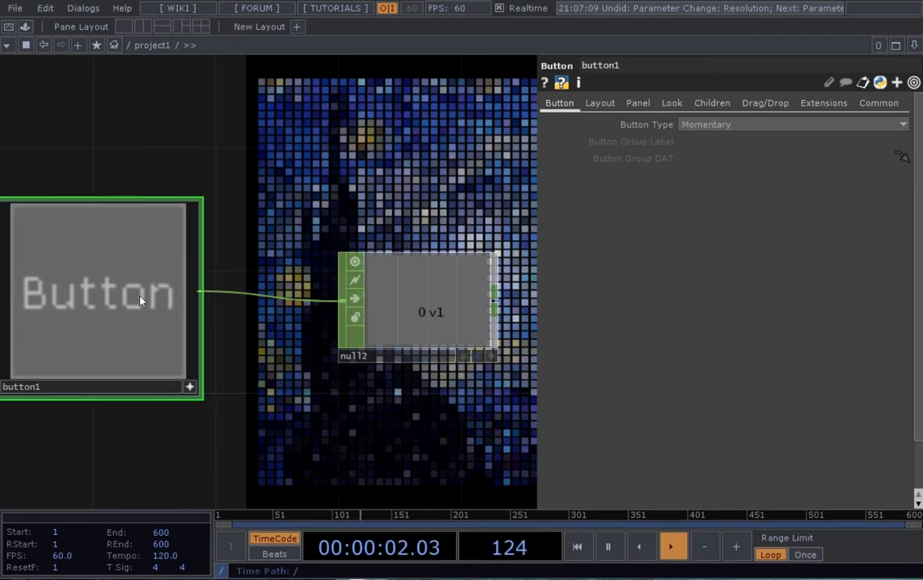
left_click(113, 292)
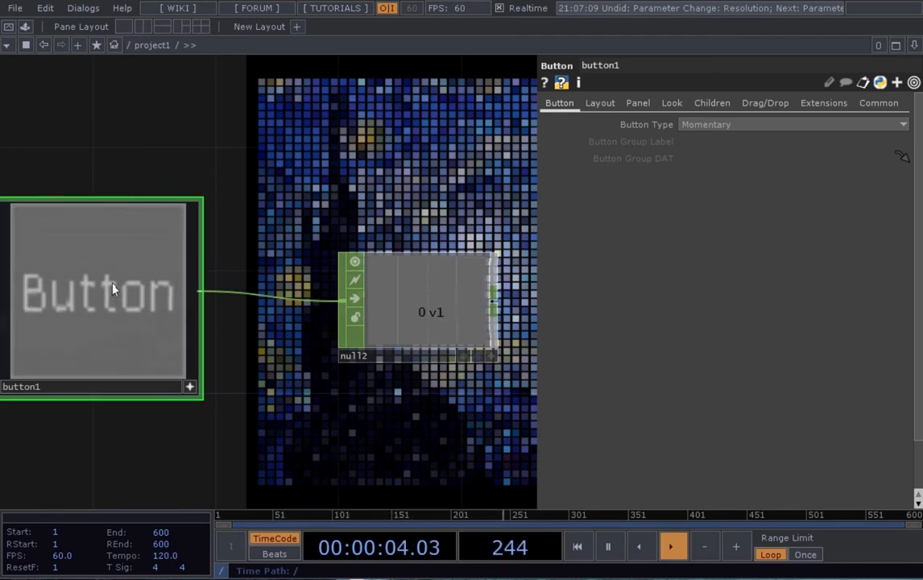
left_click(112, 291)
left_click(113, 291)
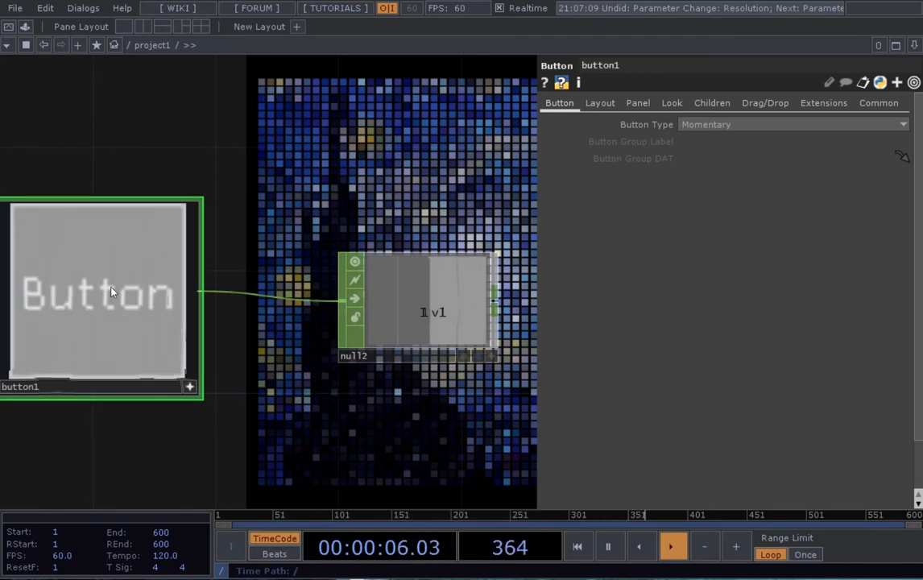
- Set button1's Button Type to Toggle Up
scroll(113, 291, "down", 3)
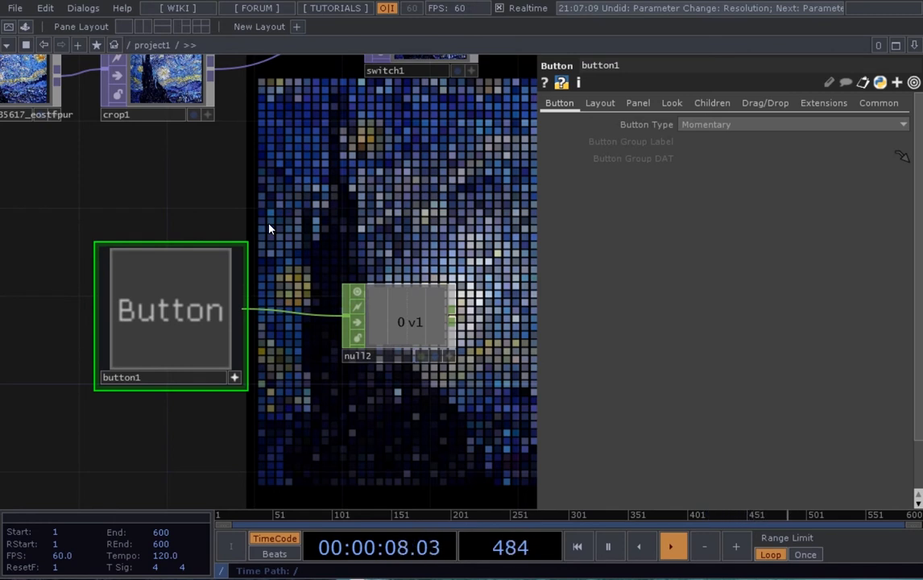
left_click(710, 124)
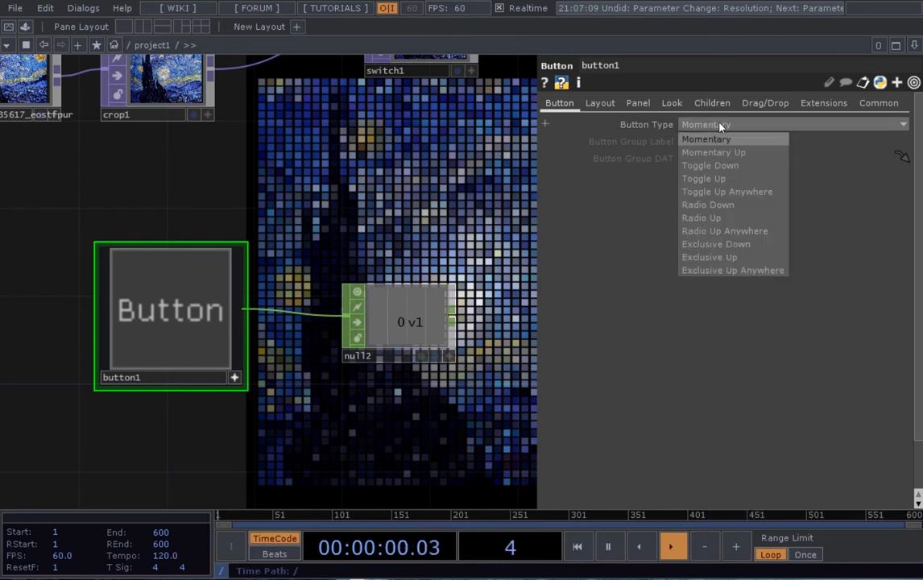
left_click(721, 182)
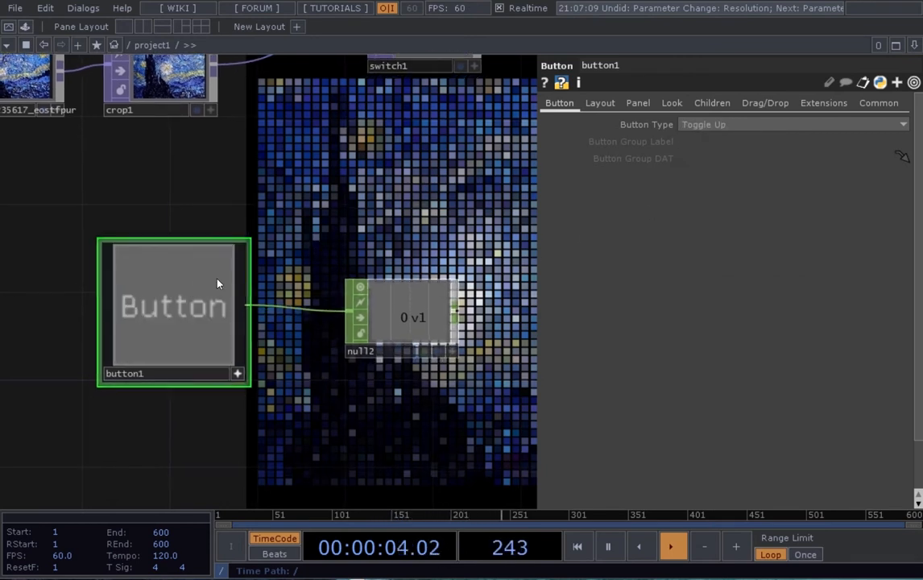
- Test button1 in Toggle Up mode by switching it on and off several times while checking null2's v1 channel
left_click(190, 301)
left_click(190, 301)
left_click(190, 301)
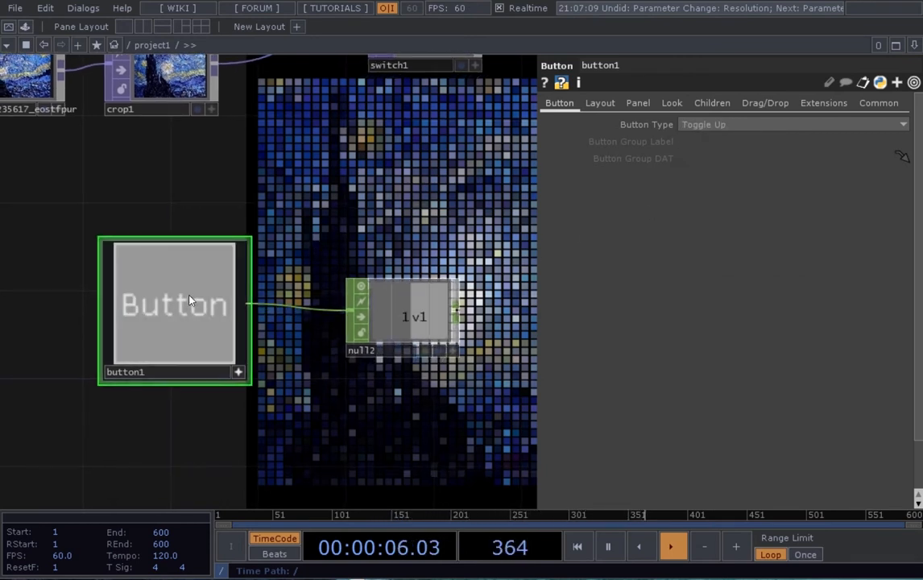
left_click(190, 300)
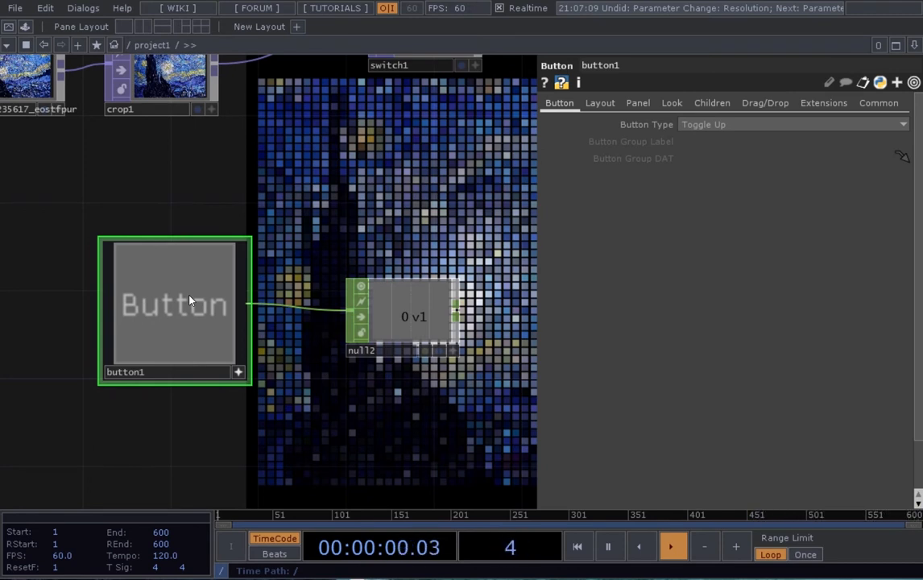
left_click(190, 300)
left_click(190, 301)
left_click(190, 300)
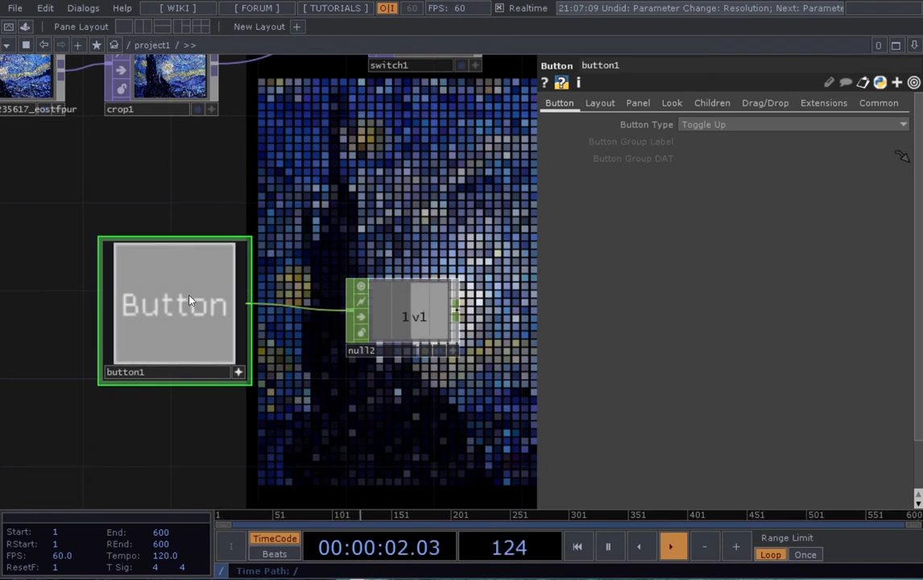
left_click(190, 301)
left_click(190, 301)
left_click(190, 300)
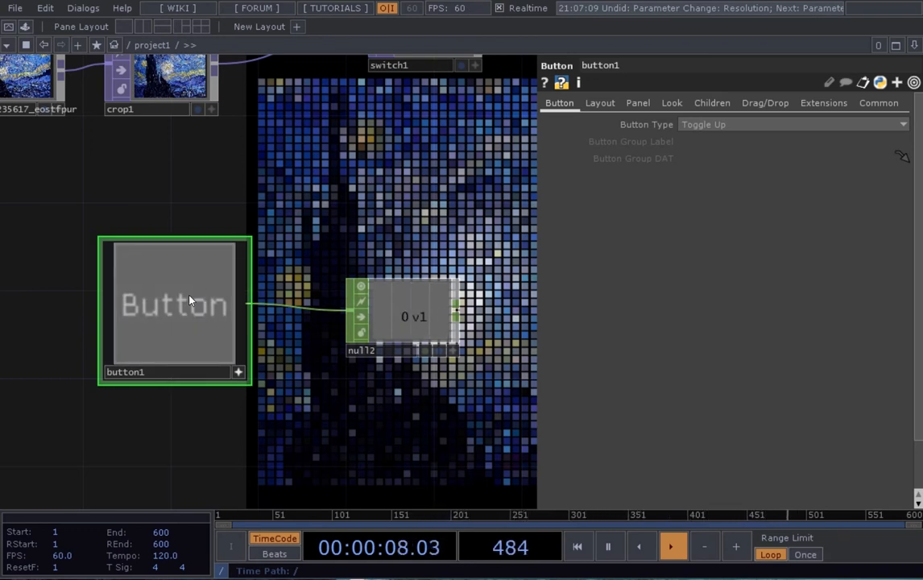
scroll(191, 296, "down", 3)
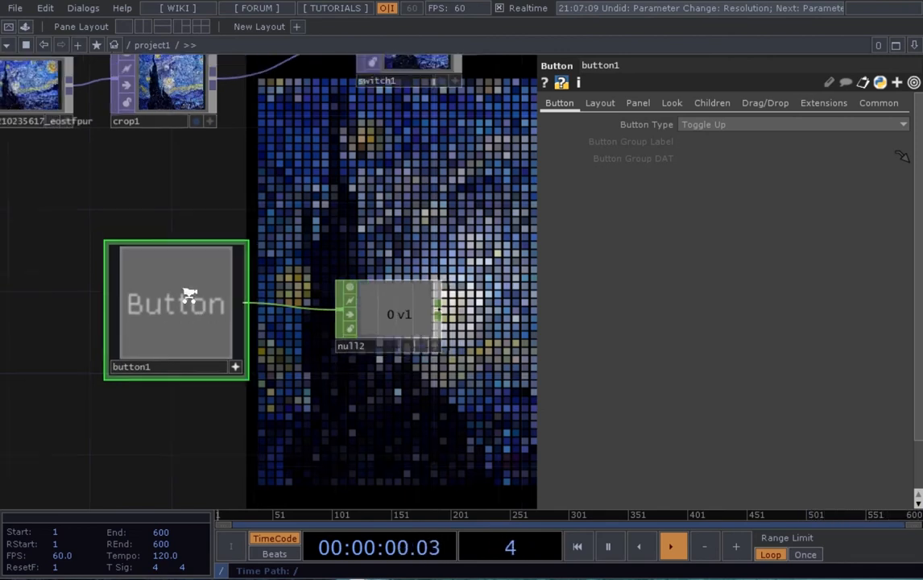
left_click_drag(245, 242, 274, 278)
scroll(274, 278, "up", 2)
right_click_drag(394, 442, 212, 374)
left_click_drag(197, 409, 196, 434)
left_click_drag(290, 324, 295, 304)
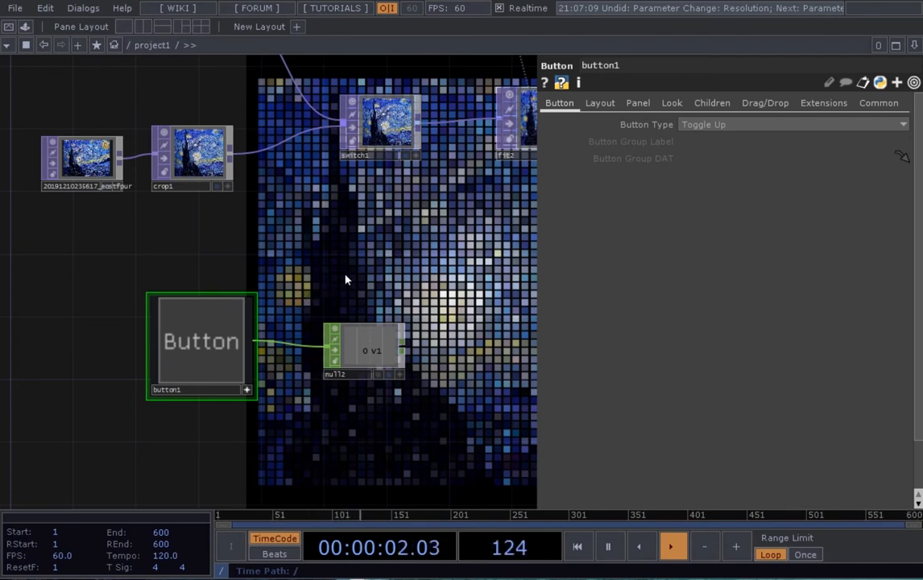
scroll(346, 279, "up", 3)
scroll(384, 294, "down", 3)
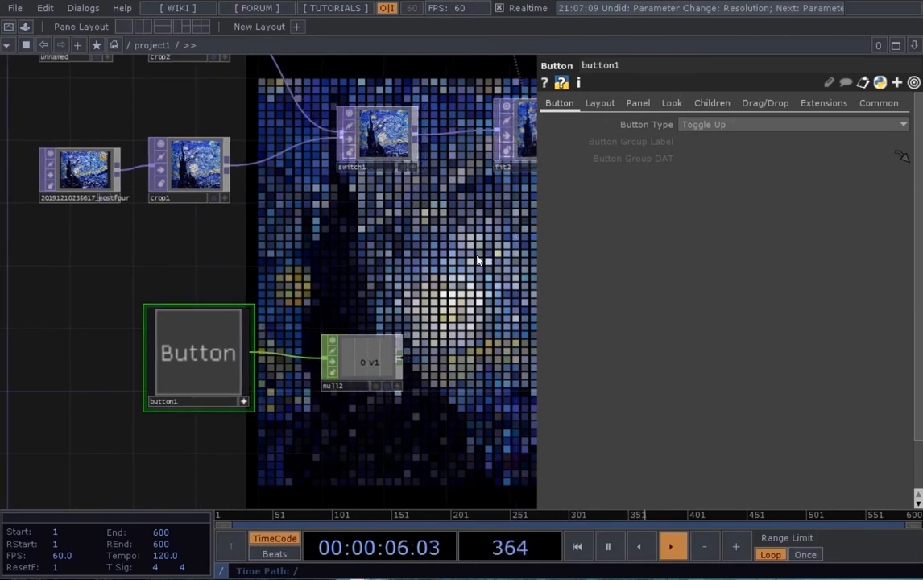
scroll(406, 359, "up", 4)
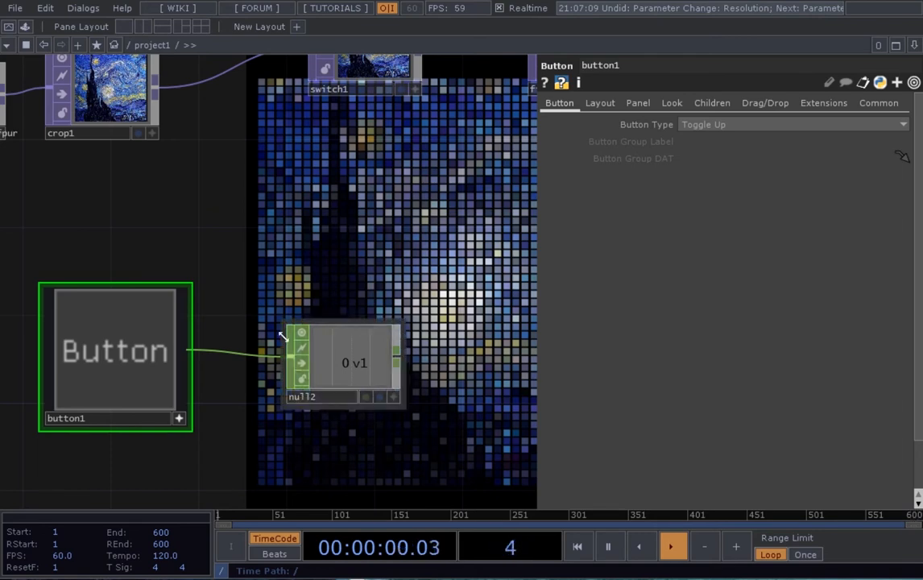
left_click_drag(348, 433, 358, 411)
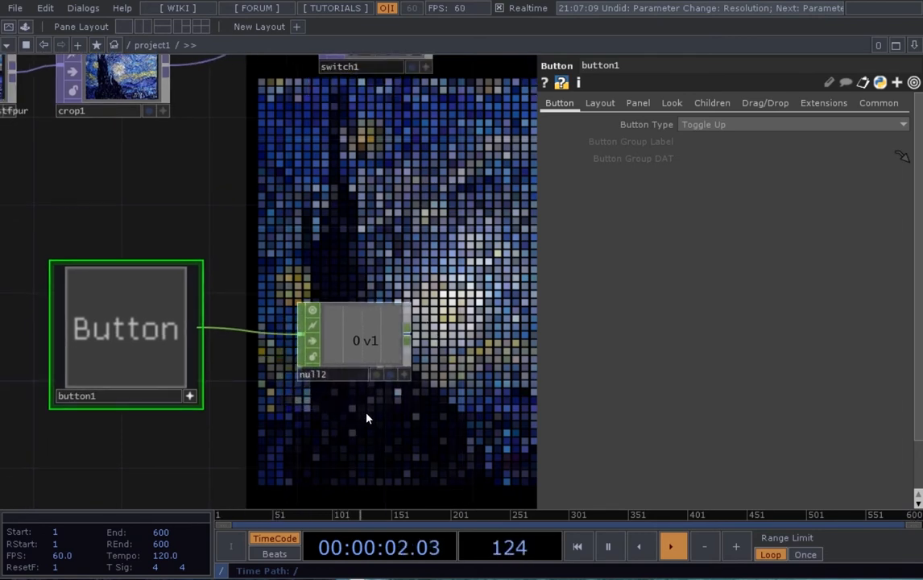
scroll(366, 413, "down", 1)
scroll(366, 413, "down", 3)
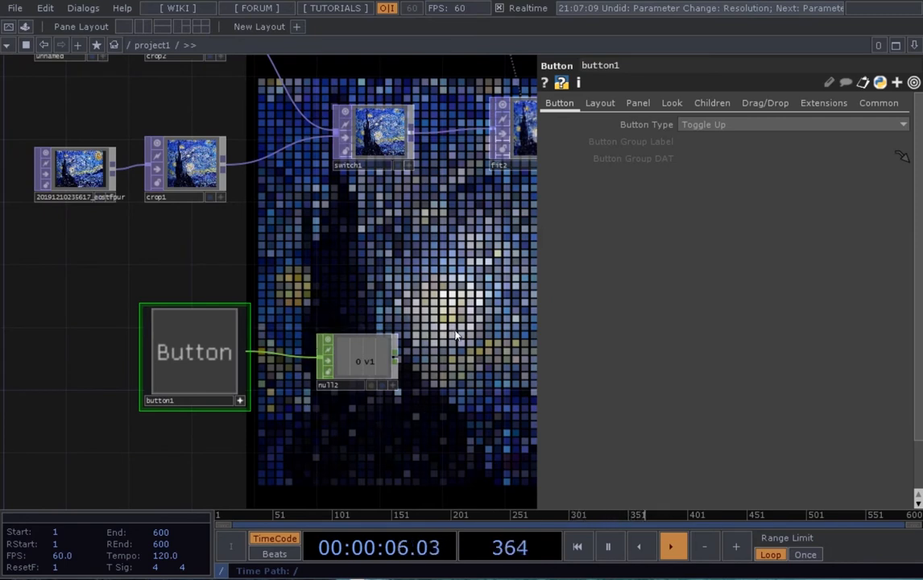
- Link switch1's Index to null2's v1 channel as a CHOP Reference
scroll(364, 165, "up", 5)
left_click(354, 187)
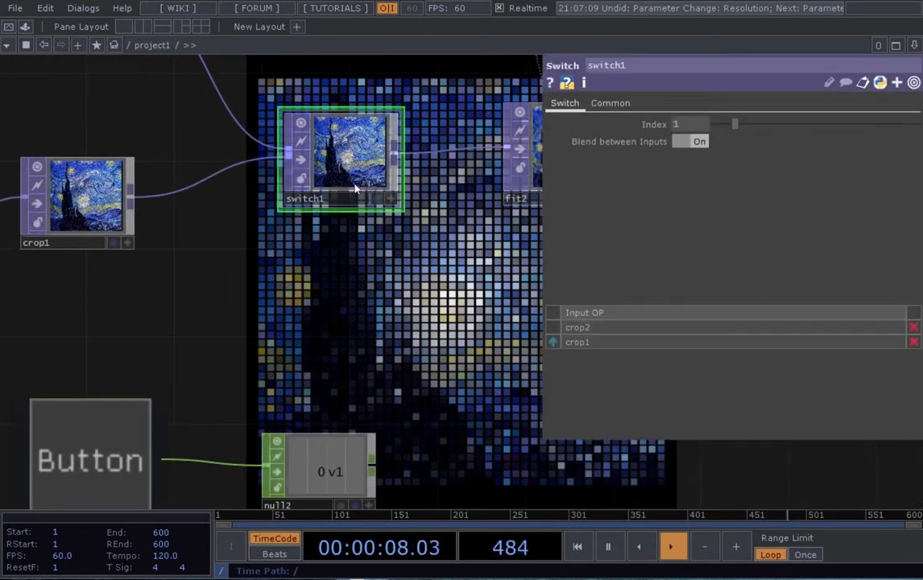
scroll(354, 188, "down", 4)
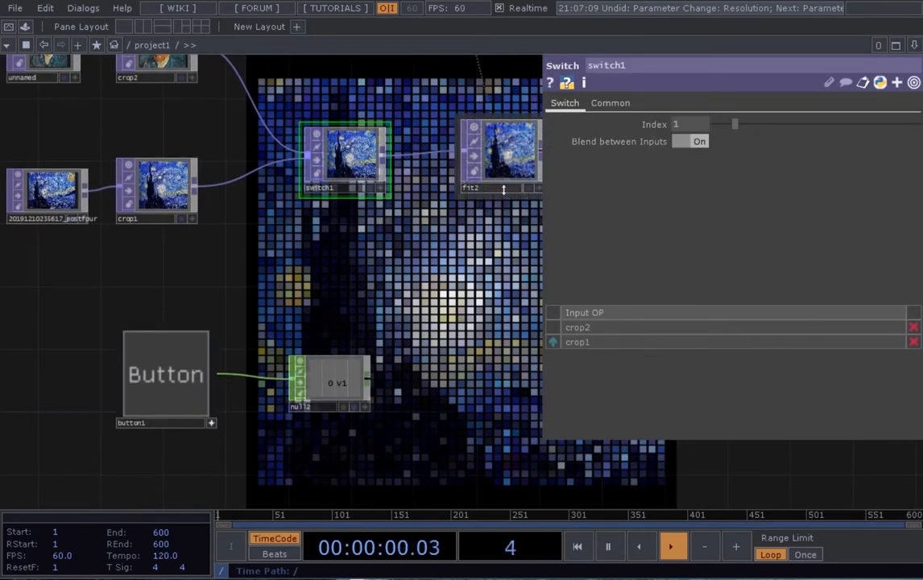
scroll(392, 377, "up", 5)
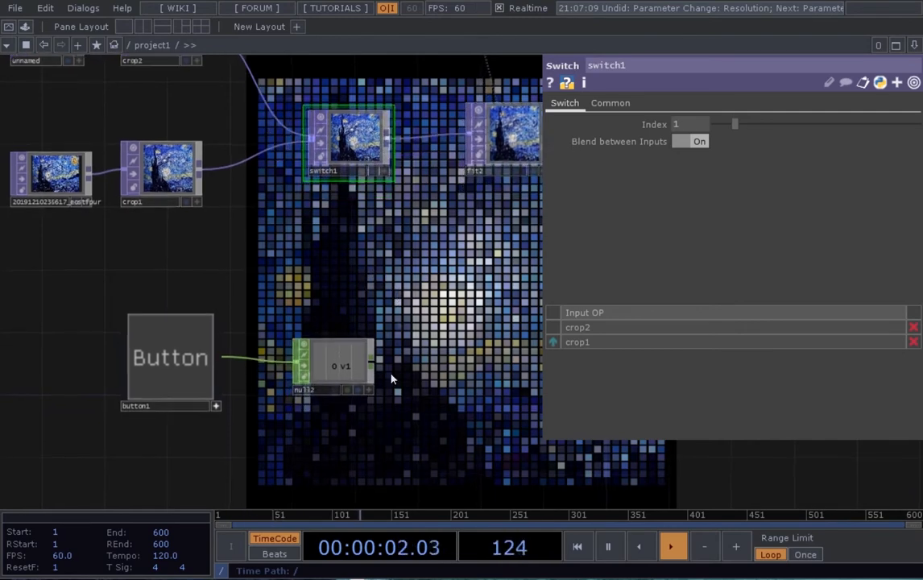
scroll(394, 437, "up", 3)
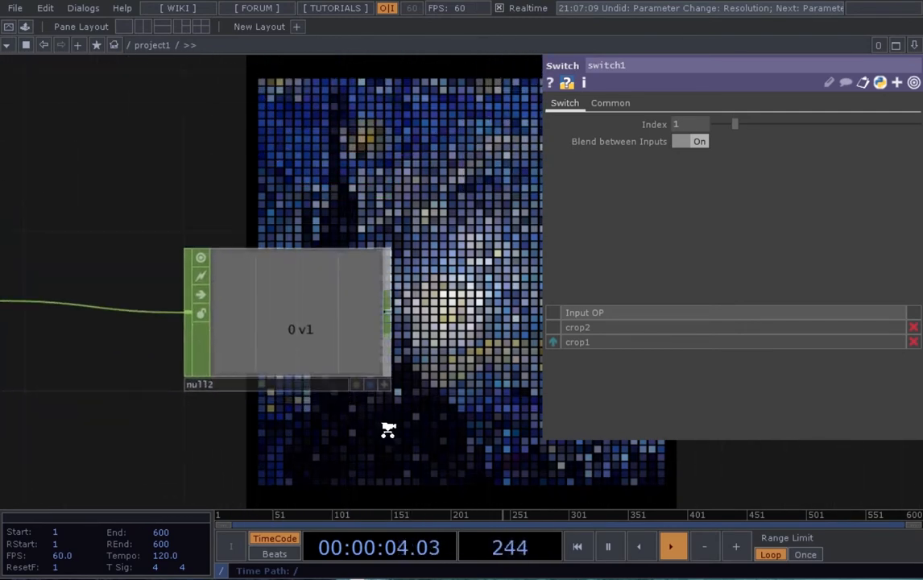
scroll(439, 375, "up", 3)
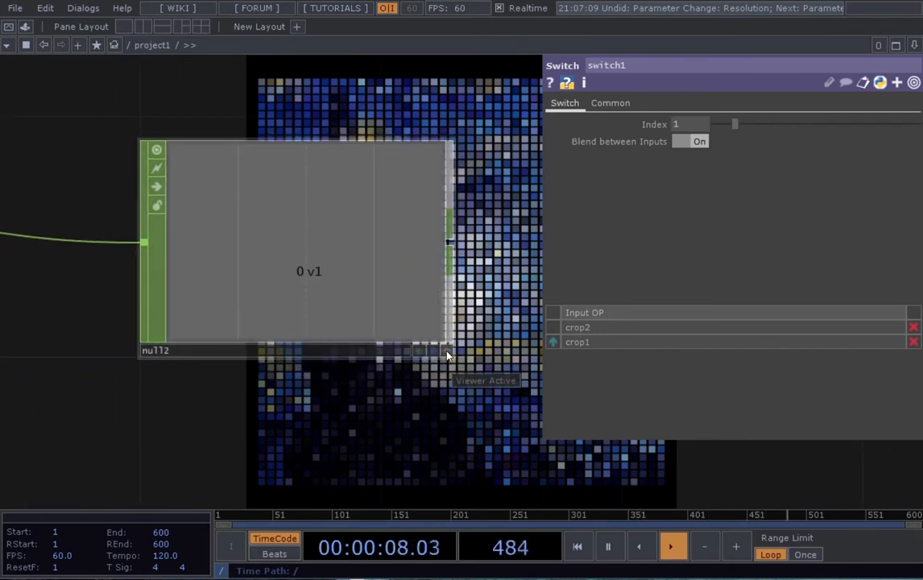
scroll(447, 354, "down", 2)
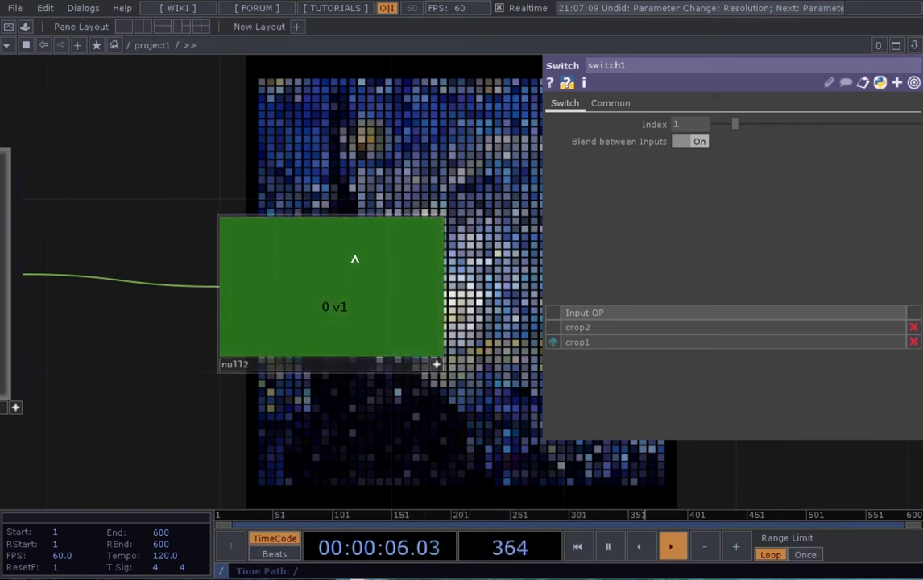
scroll(378, 233, "down", 2)
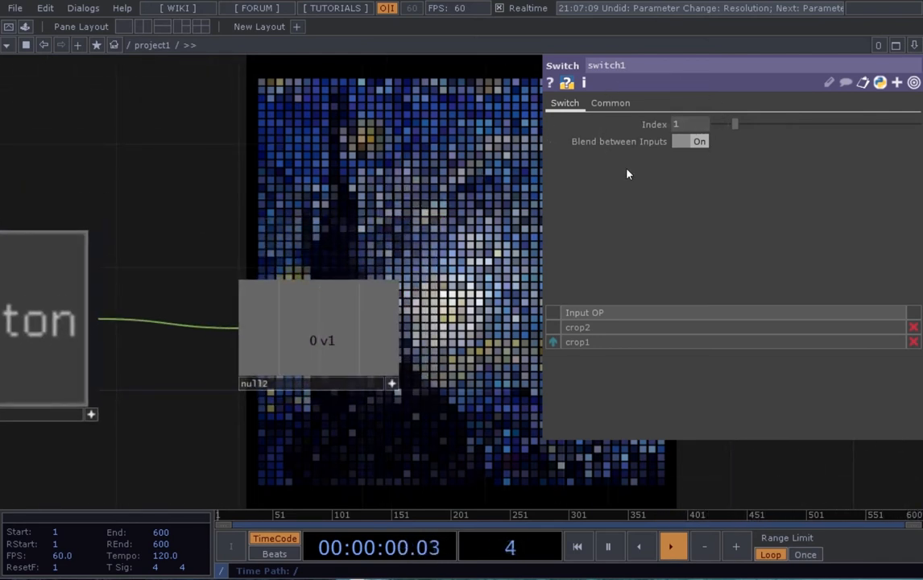
scroll(469, 169, "down", 3)
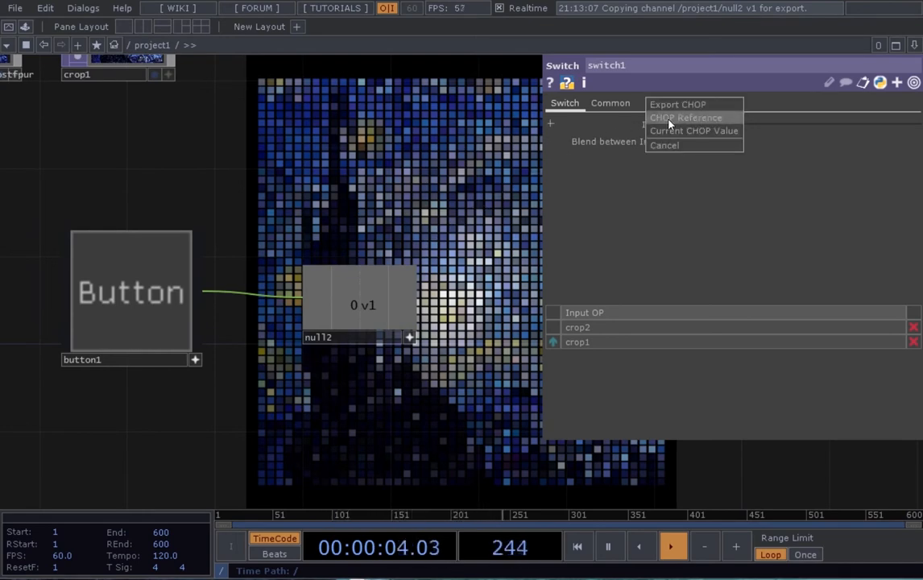
left_click(670, 119)
- Toggle button1 repeatedly to check how switch1's Index and the rendered mosaic switch between the two source images
scroll(387, 214, "down", 4)
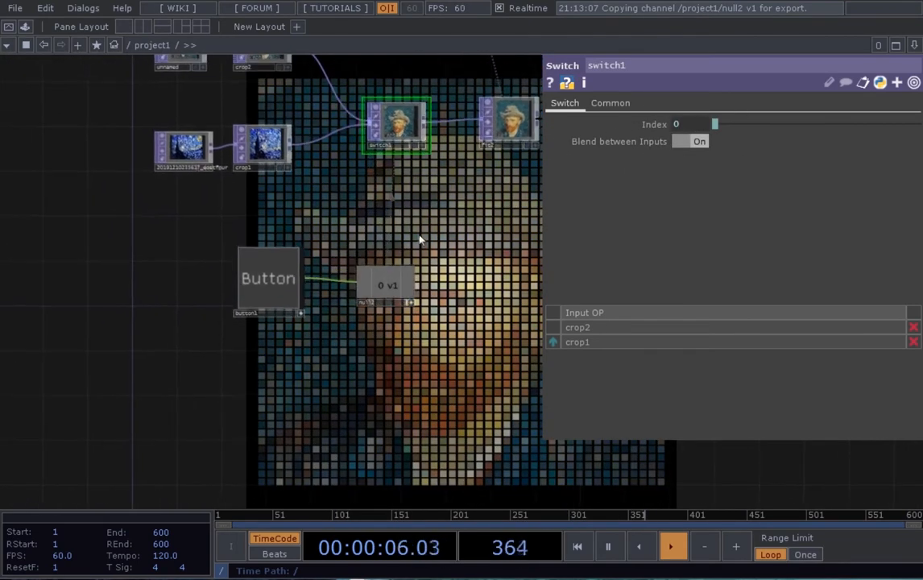
scroll(419, 239, "up", 2)
left_click(206, 308)
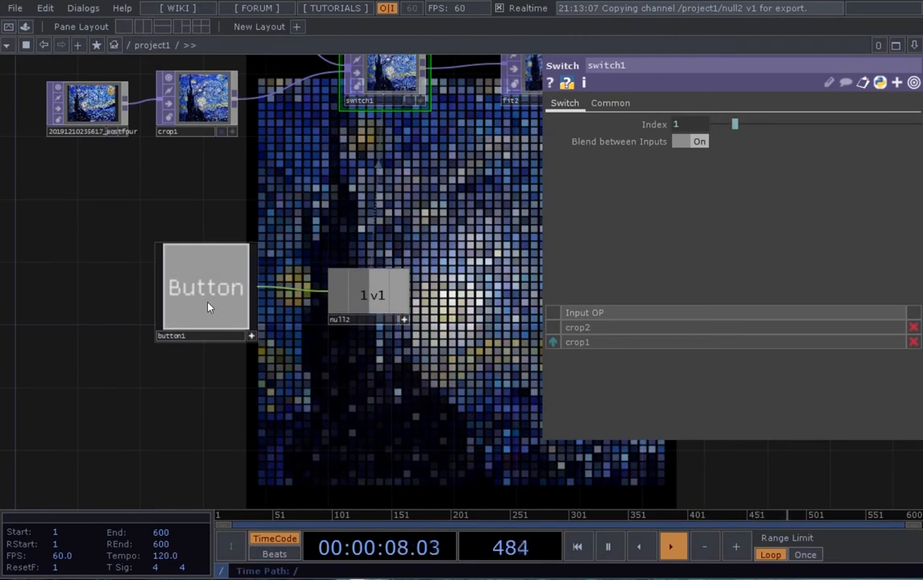
left_click(207, 306)
left_click(212, 295)
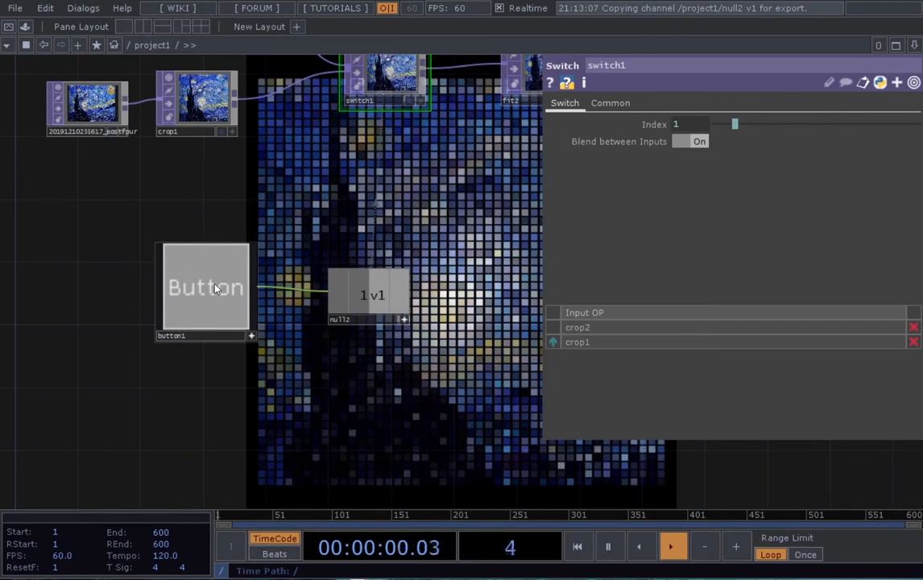
left_click(215, 288)
left_click(213, 287)
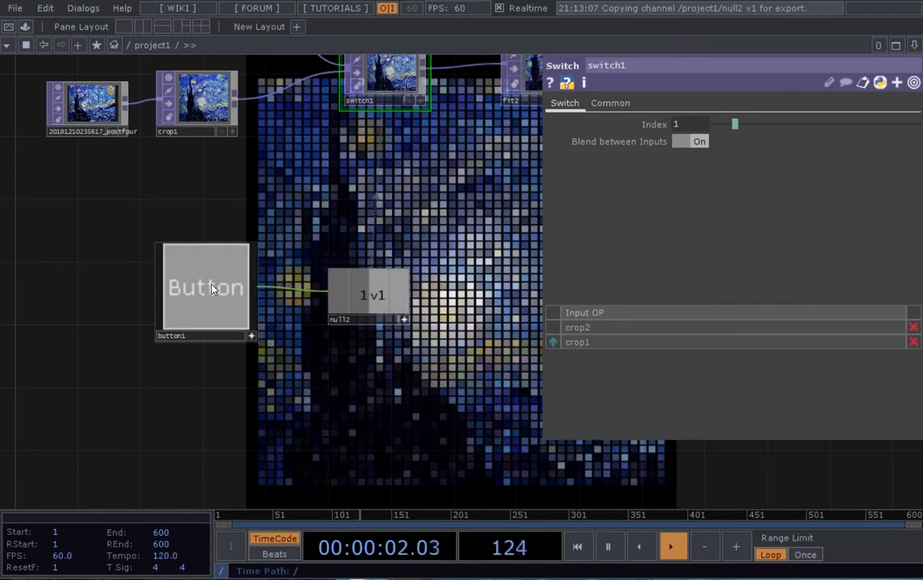
left_click(213, 288)
left_click(212, 288)
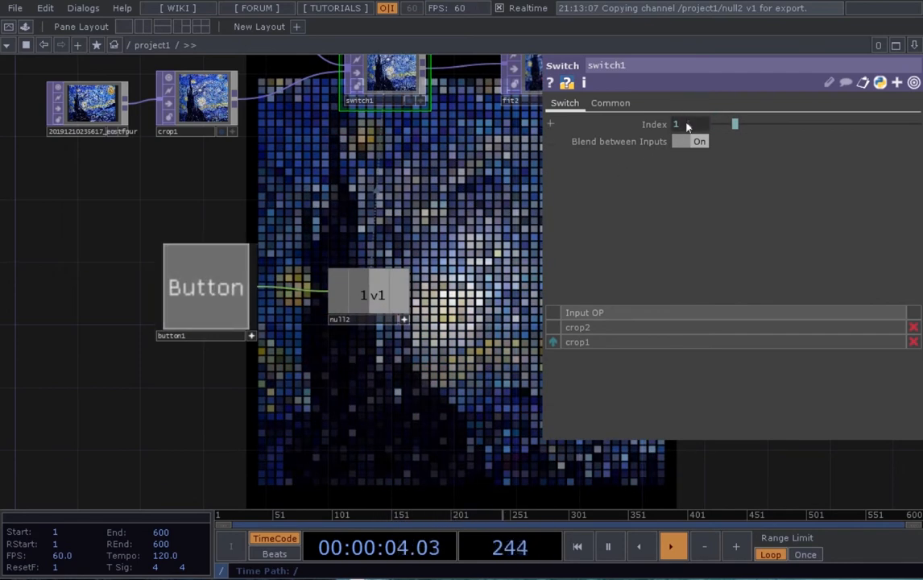
left_click(212, 278)
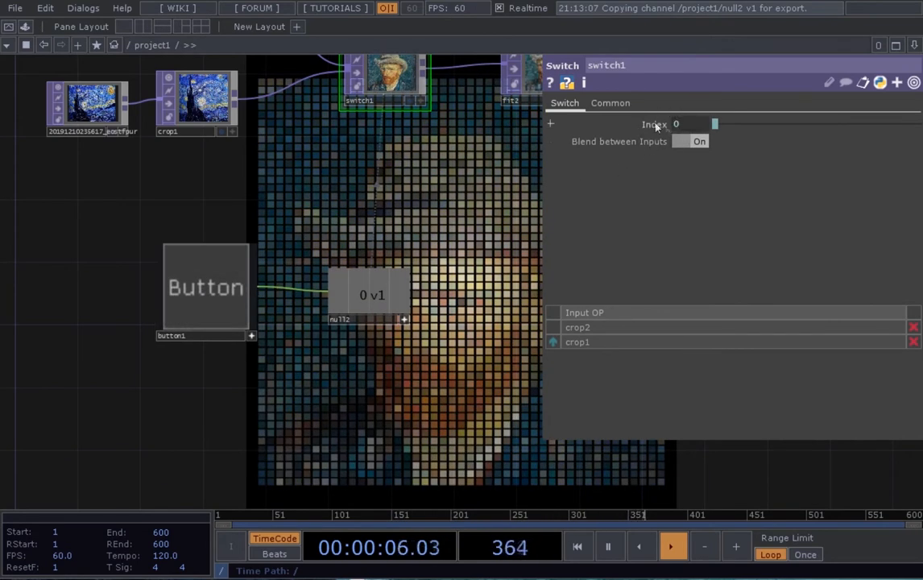
left_click(201, 266)
- Move button1 and null2 together so that null2 sits directly beneath switch1 in the network
scroll(403, 302, "down", 2)
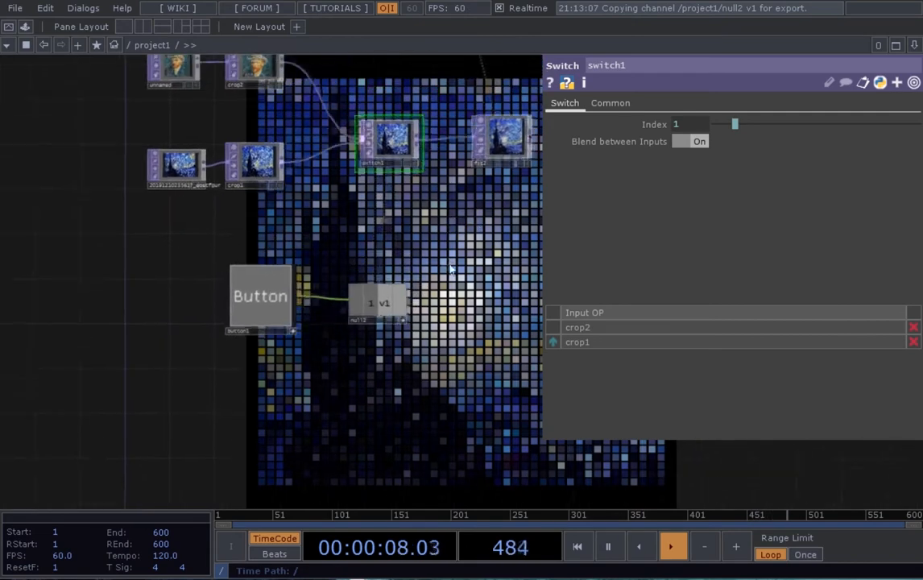
scroll(435, 232, "up", 2)
right_click_drag(401, 368, 210, 281)
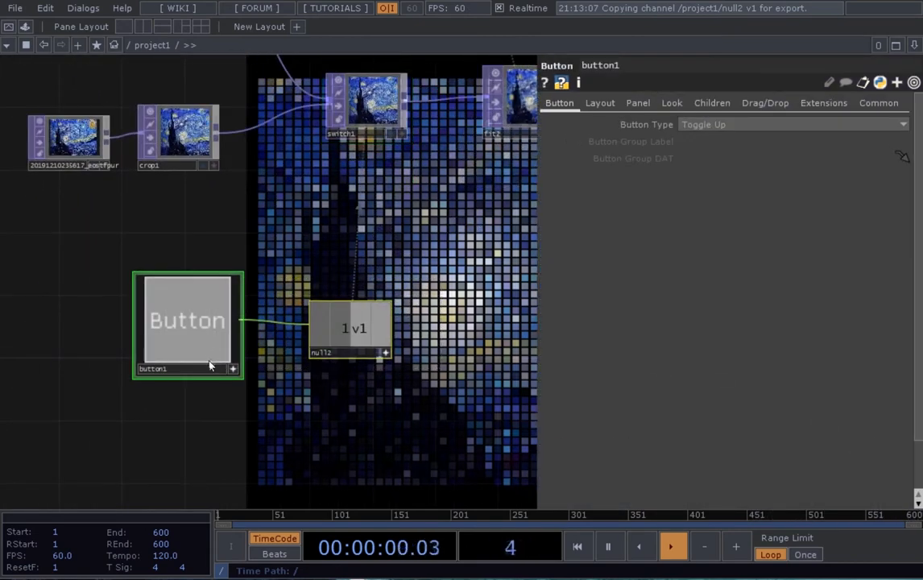
left_click_drag(208, 363, 223, 379)
- Move grid1 to the left, leaving free space between it and the SOP to CHOP operator
scroll(290, 244, "down", 2)
left_click_drag(288, 240, 331, 379)
scroll(293, 269, "down", 2)
left_click_drag(389, 235, 406, 242)
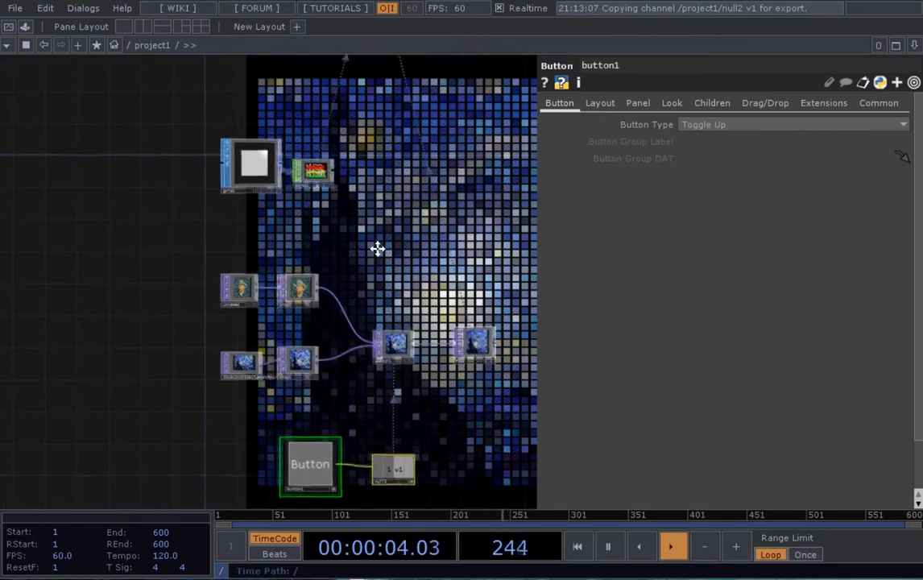
scroll(305, 247, "down", 2)
scroll(285, 198, "up", 3)
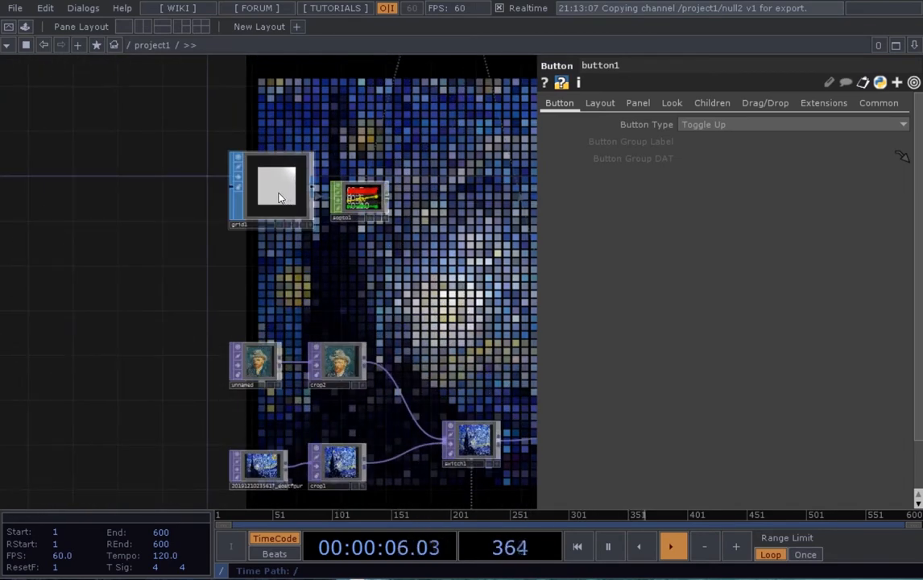
scroll(278, 198, "down", 2)
left_click_drag(278, 197, 220, 226)
left_click_drag(191, 189, 191, 206)
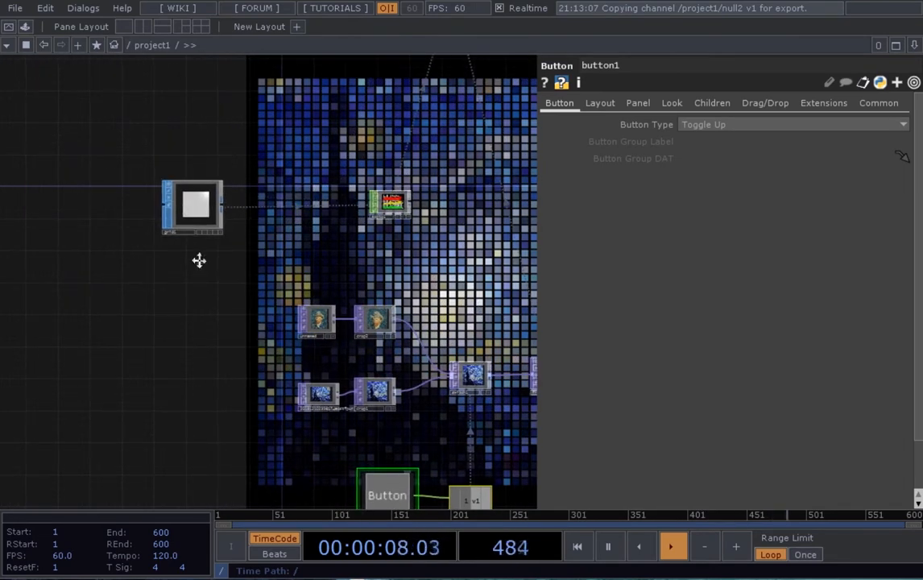
left_click_drag(199, 260, 223, 245)
- Review grid1's Size parameters and move grid1 further left, away from the SOP to CHOP operator
left_click(218, 197)
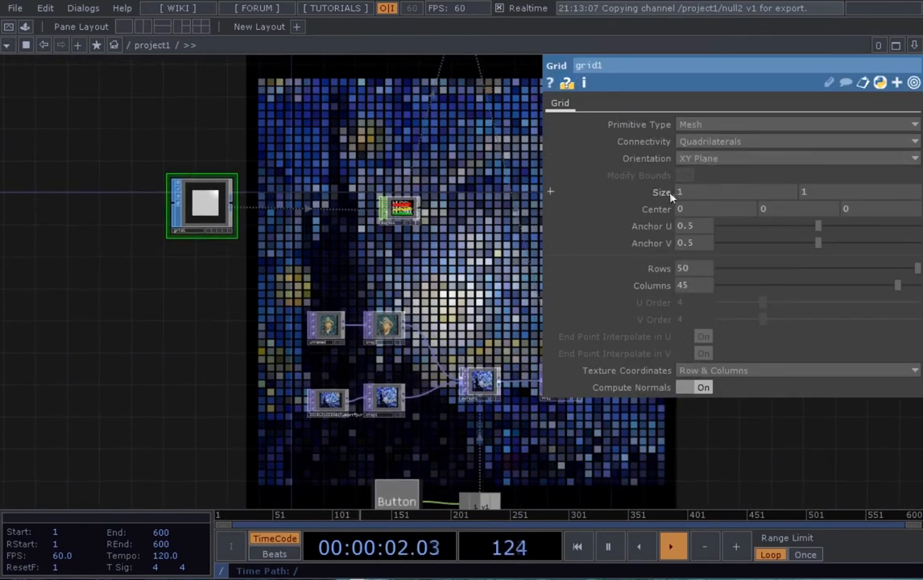
middle_click_drag(667, 196, 675, 176)
left_click_drag(168, 253, 272, 268)
left_click_drag(304, 208, 258, 211)
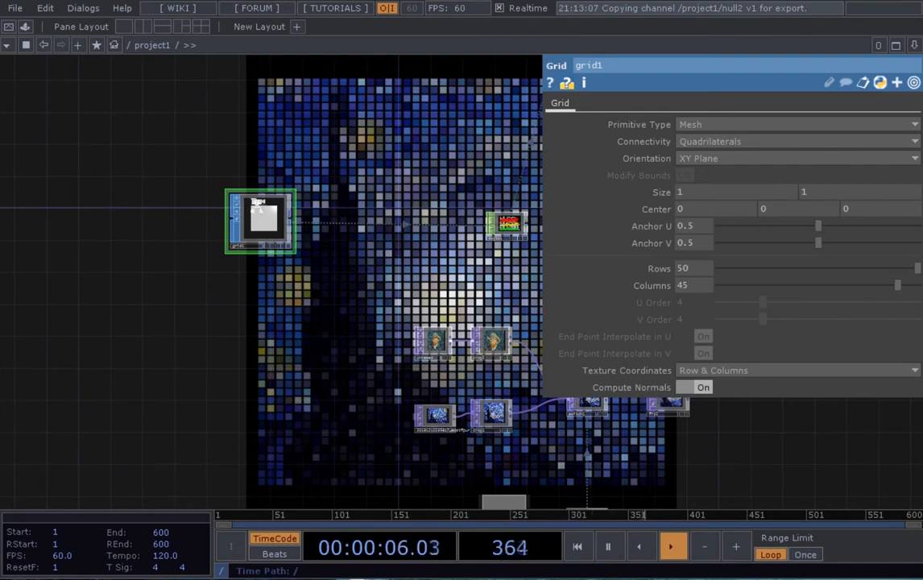
- Add an LFO CHOP and place it beneath grid1 in the network
scroll(255, 201, "up", 2)
scroll(270, 212, "down", 2)
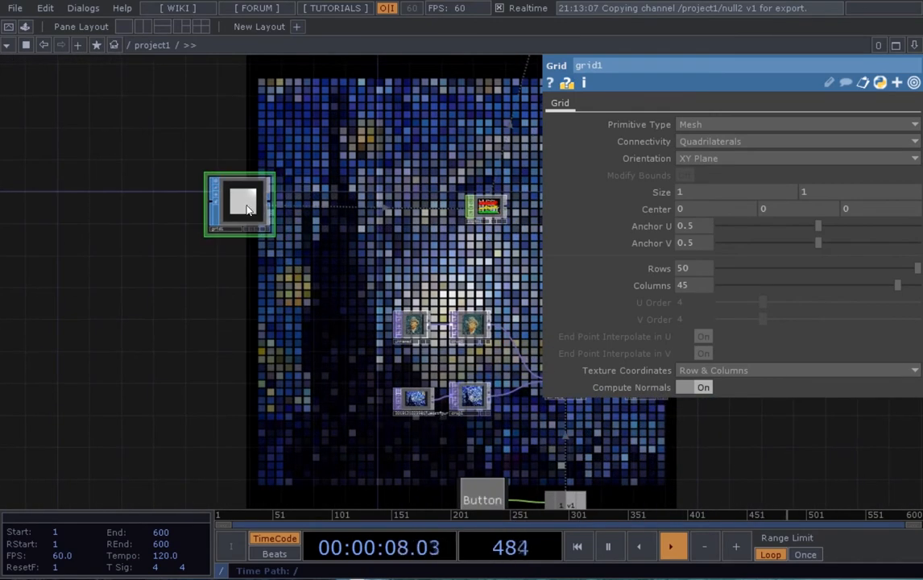
scroll(265, 268, "down", 1)
scroll(290, 298, "up", 3)
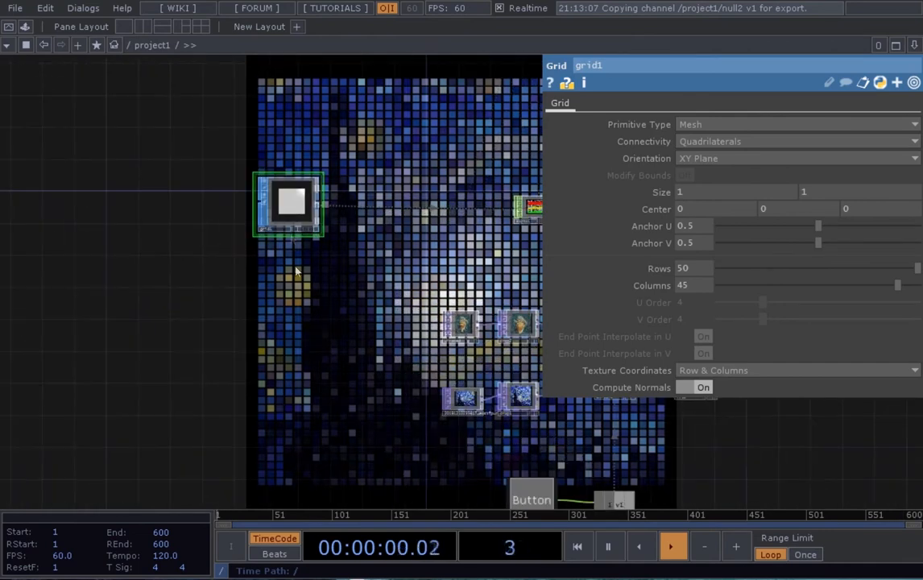
key("Tab")
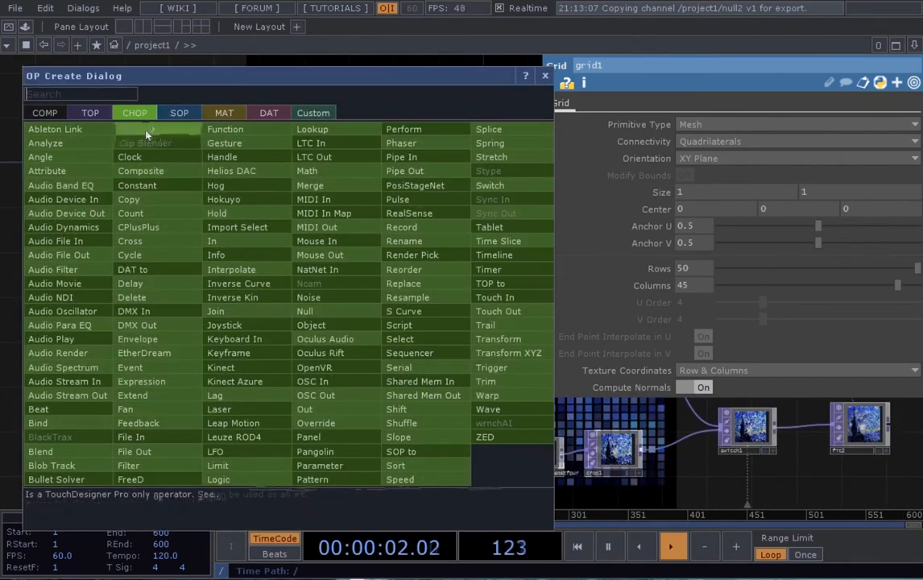
type("lfo")
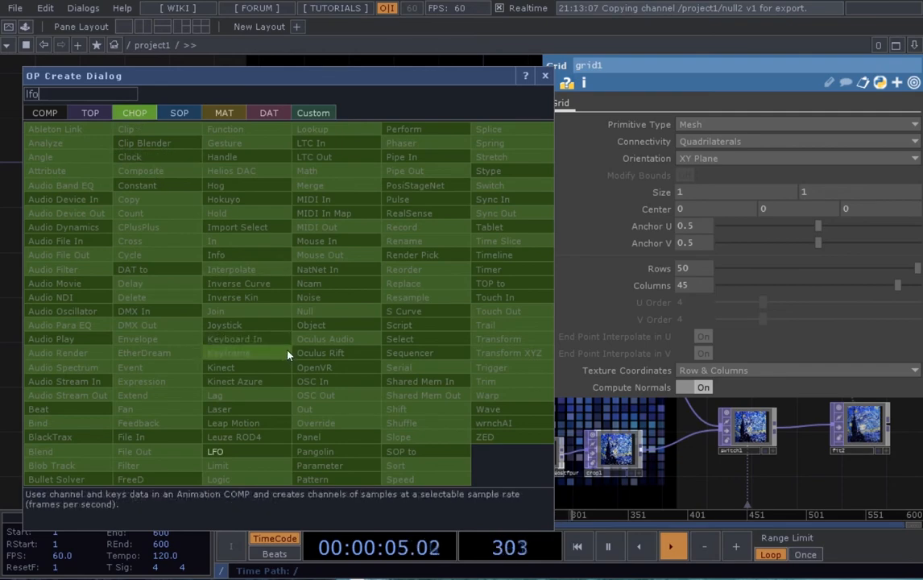
left_click(215, 450)
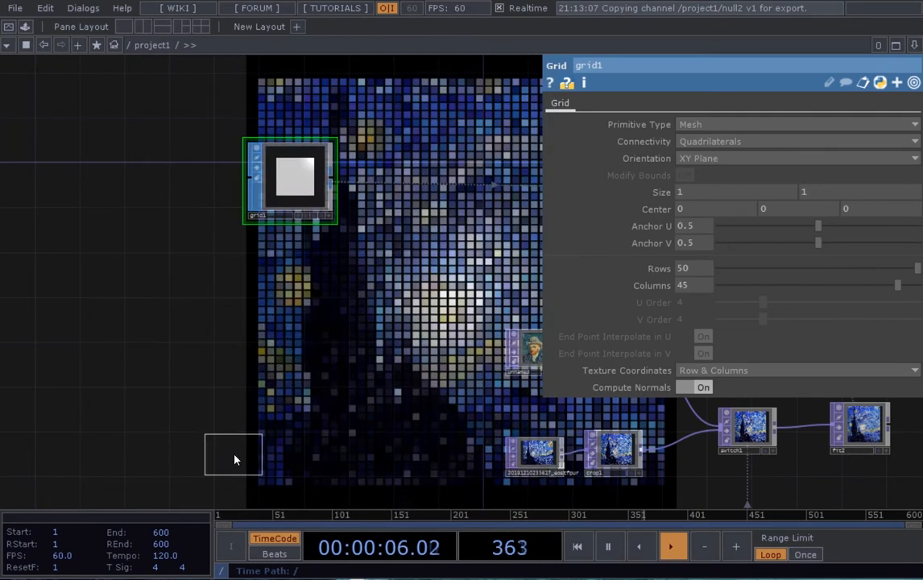
left_click(287, 304)
scroll(287, 304, "up", 3)
left_click_drag(361, 381, 354, 396)
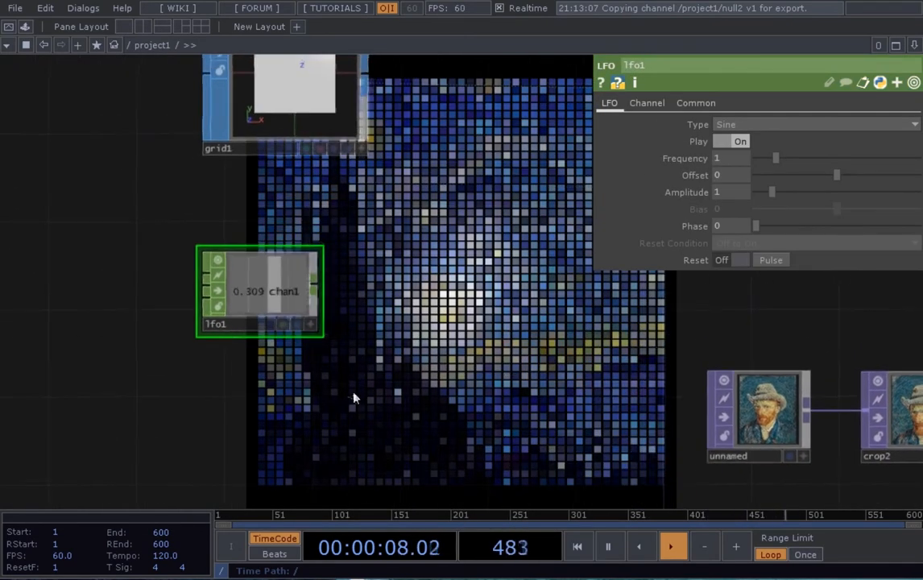
- Add a Math CHOP to the network in line with lfo1, leaving space between the two operators
scroll(355, 396, "down", 2)
left_click_drag(411, 400, 373, 383)
key("Tab")
type("a")
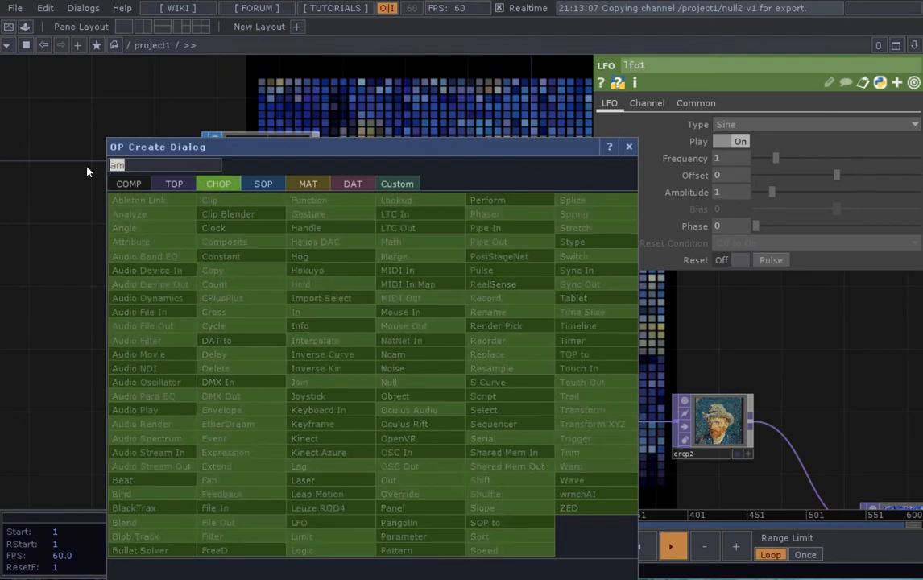
key("BackSpace")
type("mar")
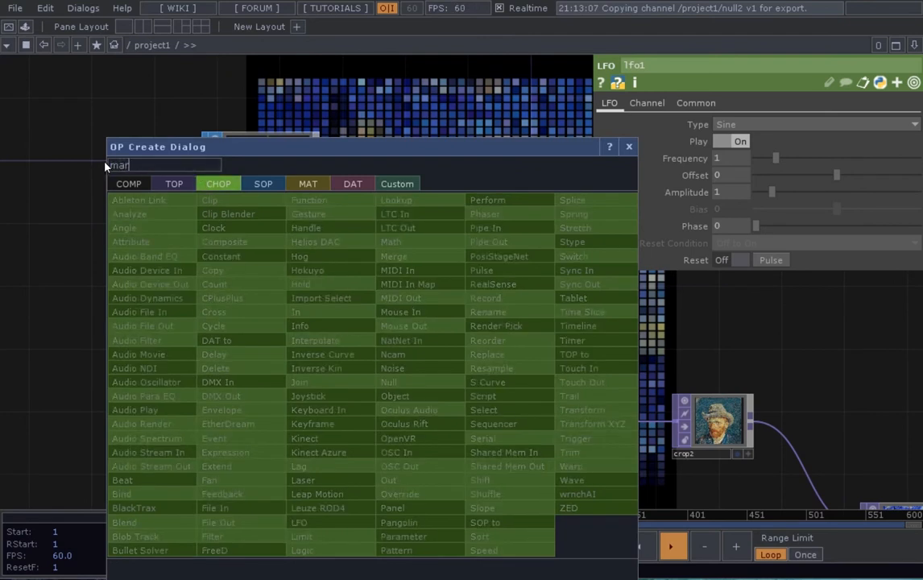
key("BackSpace")
type("th")
left_click(403, 243)
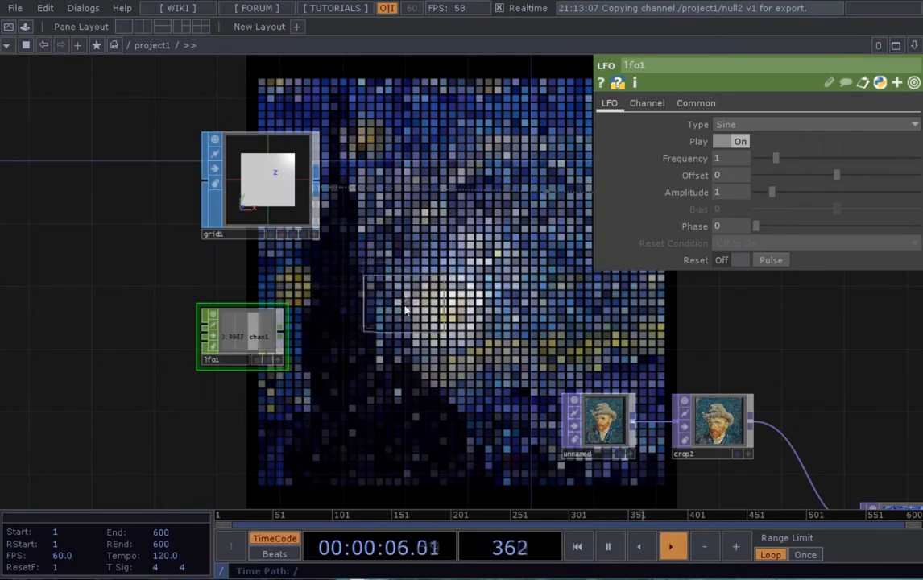
left_click(409, 337)
scroll(421, 385, "down", 2)
left_click_drag(434, 410, 414, 416)
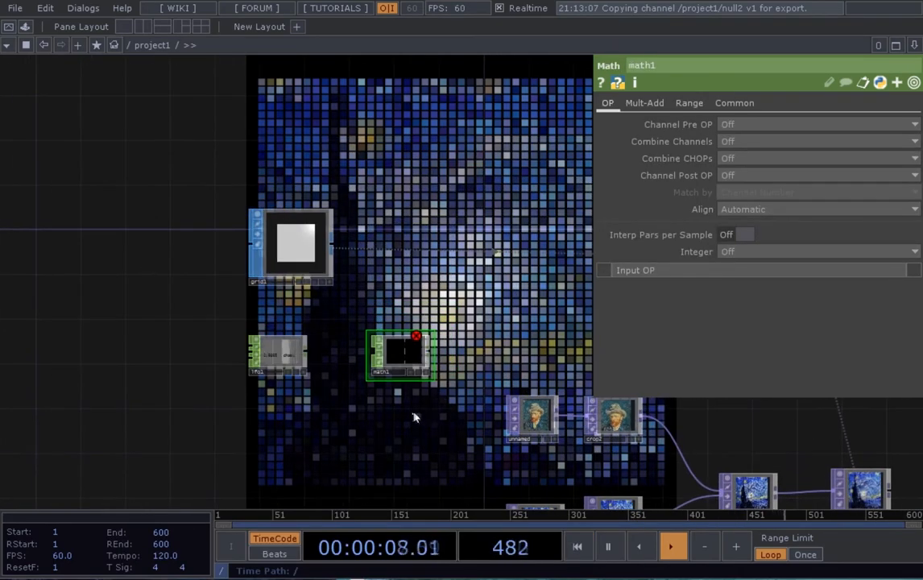
- Examine lfo1's oscillating channel and its LFO parameters
scroll(355, 397, "up", 5)
left_click_drag(291, 395, 428, 437)
scroll(429, 437, "up", 3)
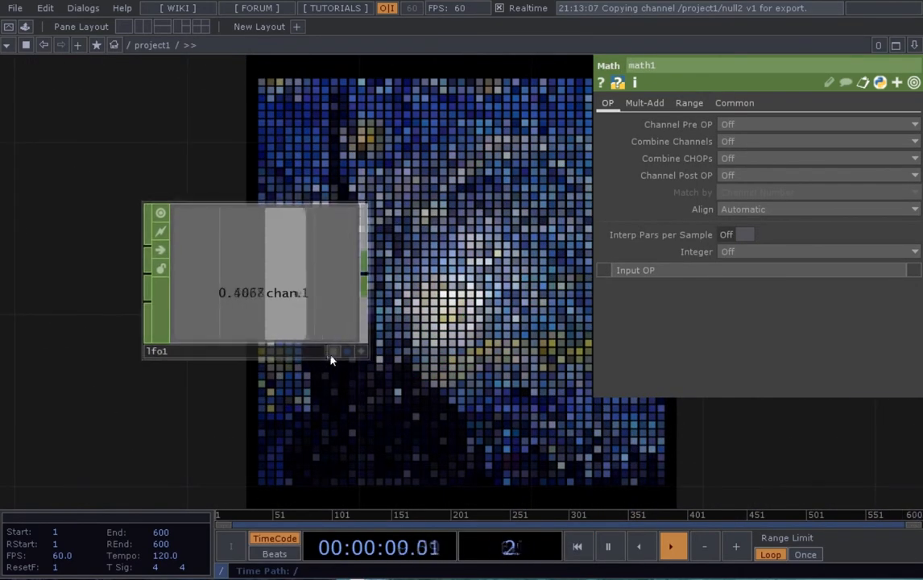
scroll(270, 249, "up", 1)
left_click(276, 266)
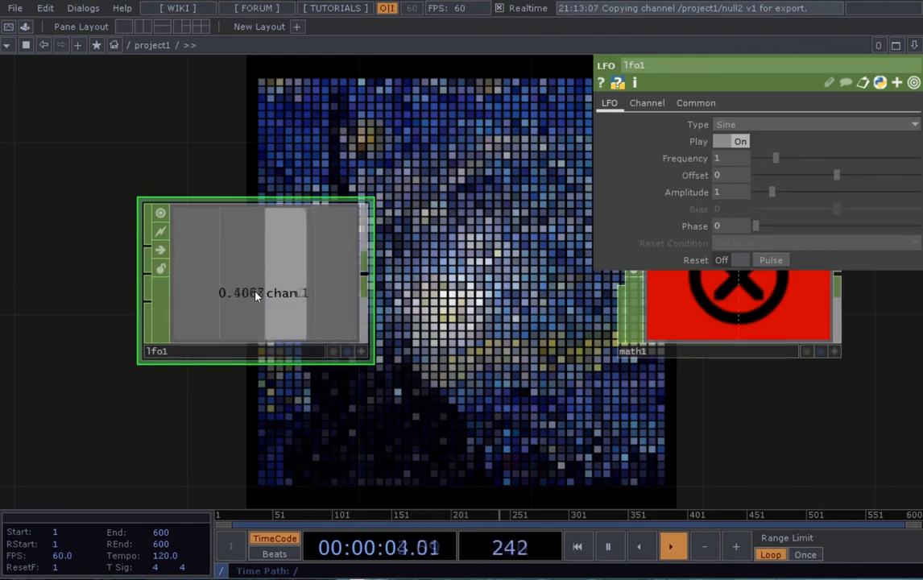
scroll(256, 295, "down", 3)
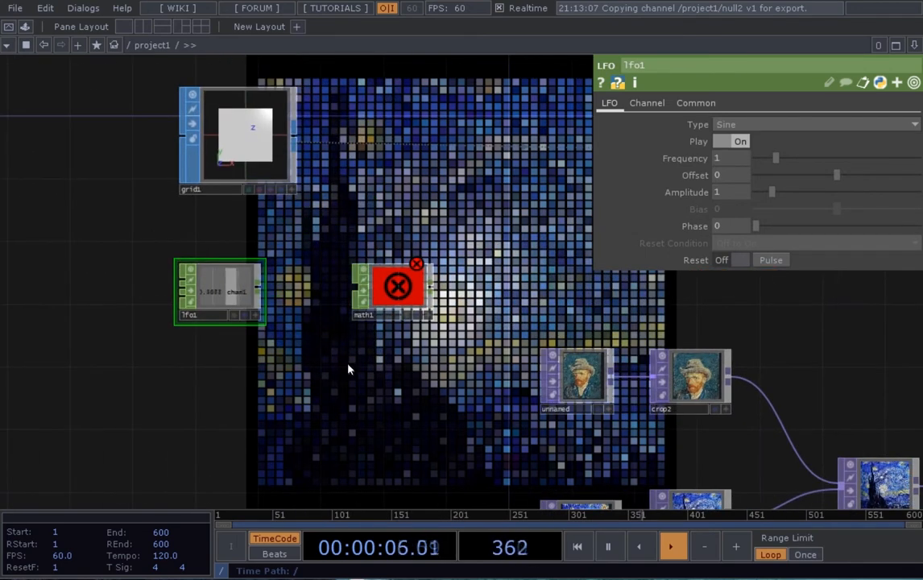
- Try a Size of -1 by -1 on grid1 to check how negative values affect the mosaic
left_click(255, 164)
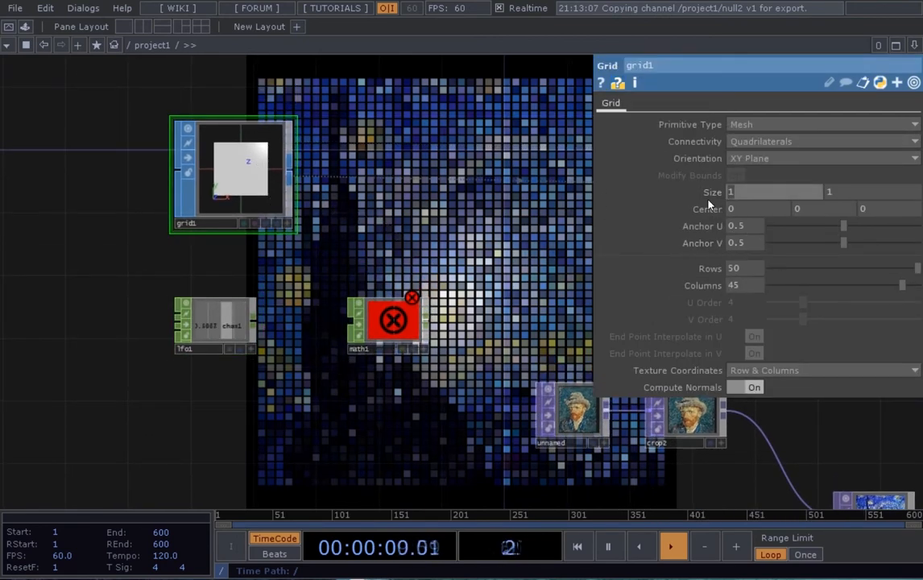
type("-1")
key("Tab")
type("-")
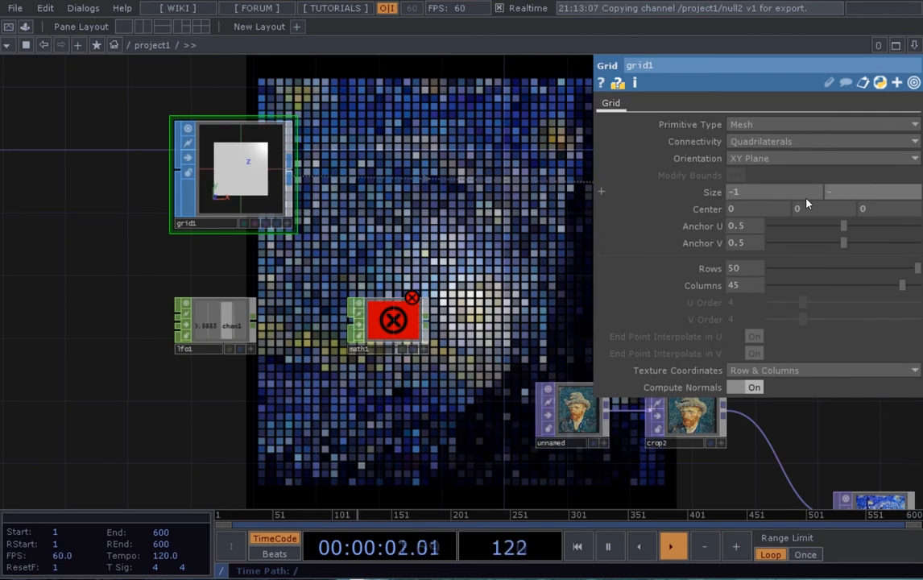
type("1")
key("Return")
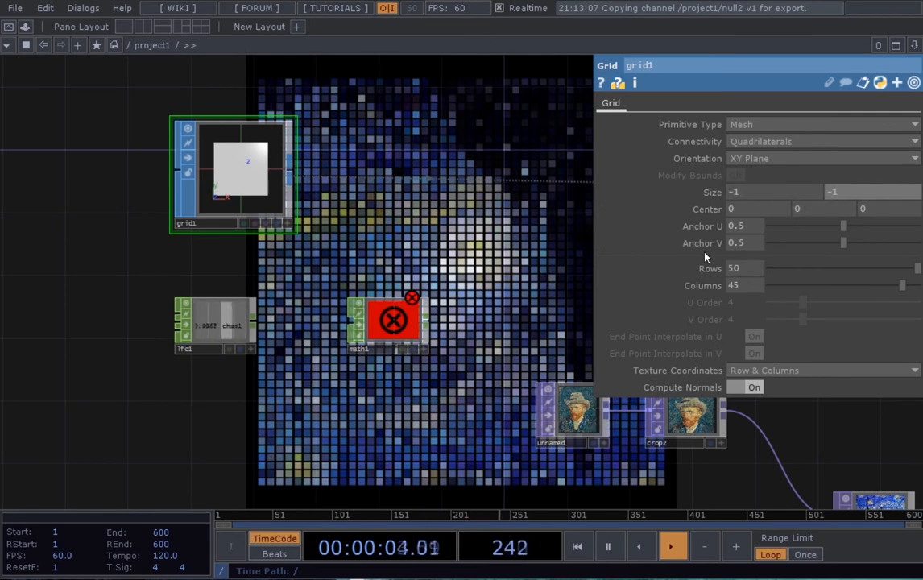
- Set grid1's Size back to 1 by 1
left_click(711, 192)
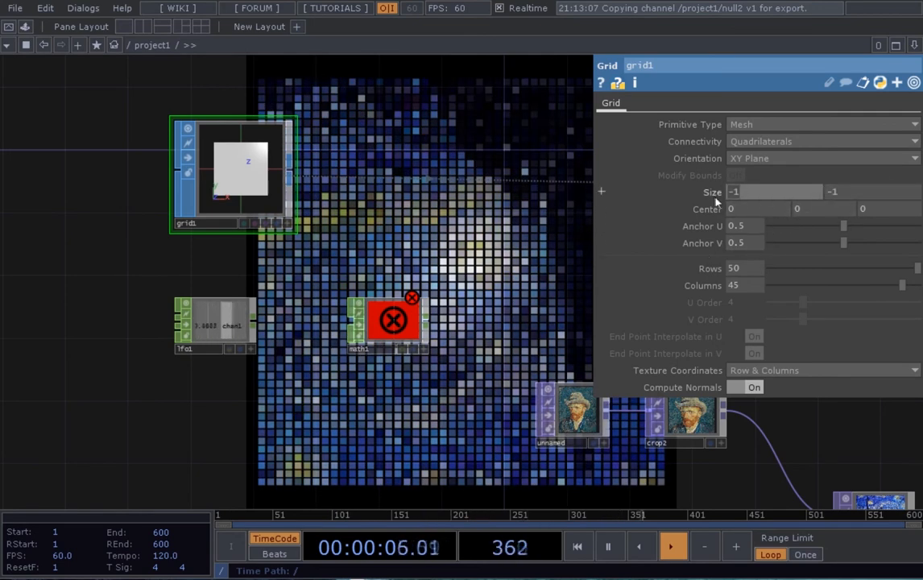
type("1")
key("Tab")
type("1")
key("Return")
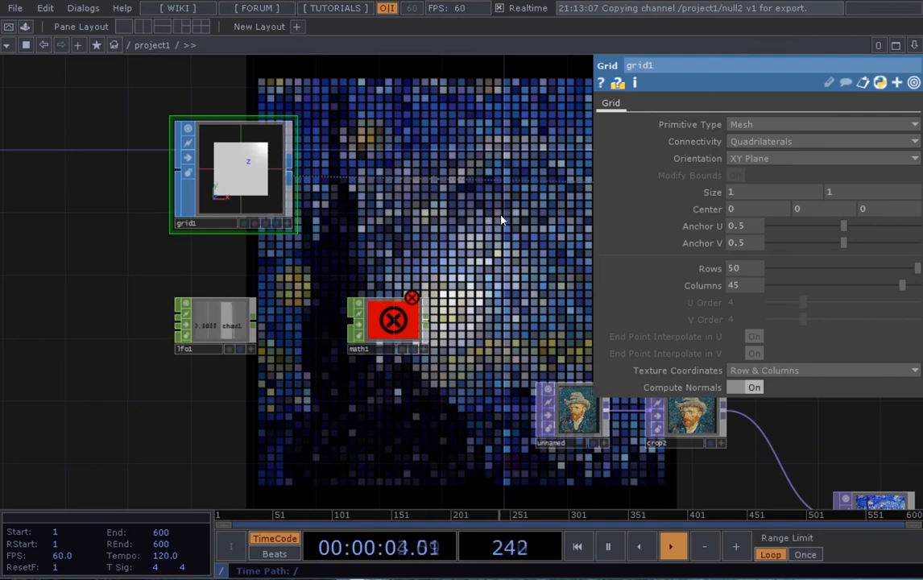
scroll(503, 211, "down", 3)
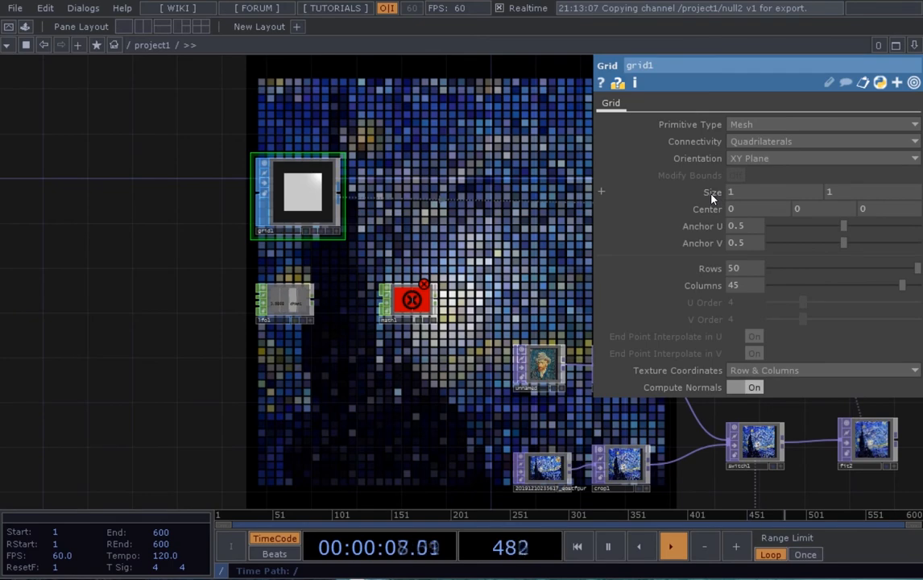
middle_click_drag(712, 197, 709, 171)
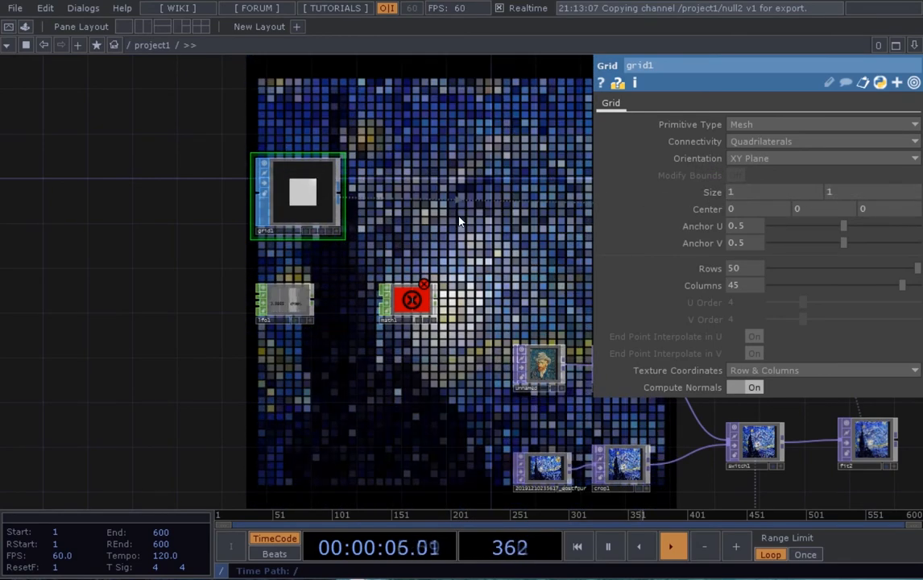
- Show math1's Range parameters and connect lfo1's output to math1's input
scroll(435, 262, "up", 3)
scroll(435, 261, "up", 5)
left_click(414, 317)
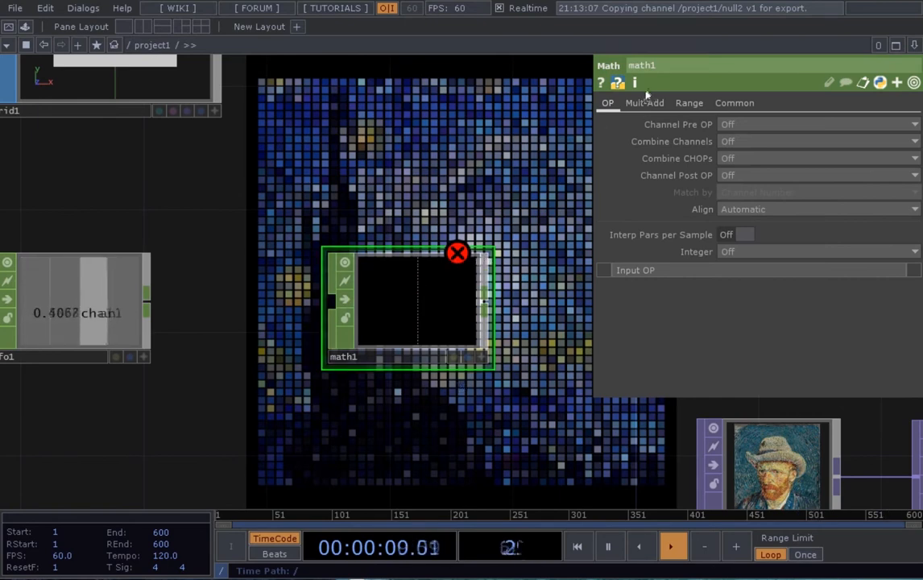
left_click(687, 102)
scroll(443, 193, "down", 3)
left_click_drag(443, 191, 492, 212)
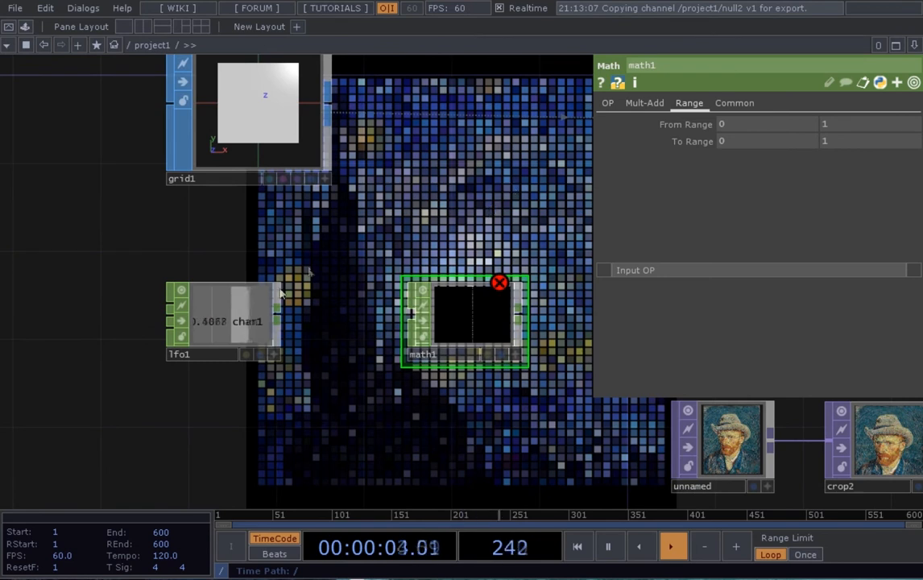
left_click_drag(278, 322, 410, 313)
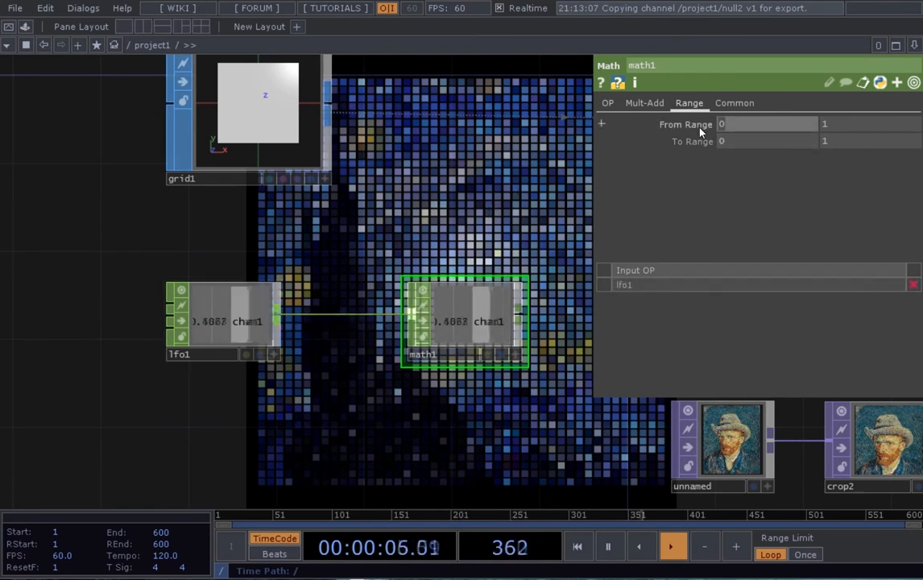
- Remap math1's incoming signal by setting the From Range minimum to -1 and the To Range to 1 and 3
type("-1")
key("Return")
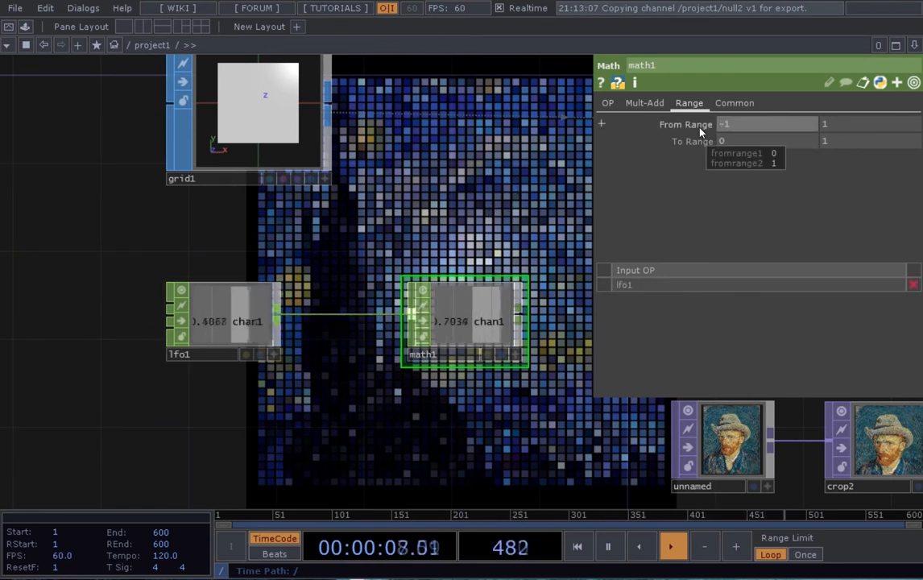
left_click(719, 141)
type("1")
left_click(821, 141)
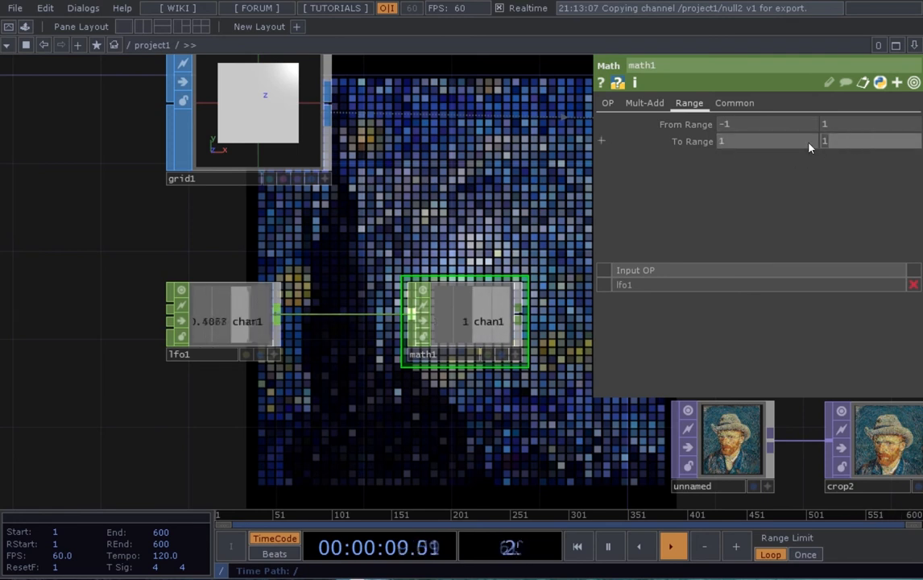
type("3")
key("Return")
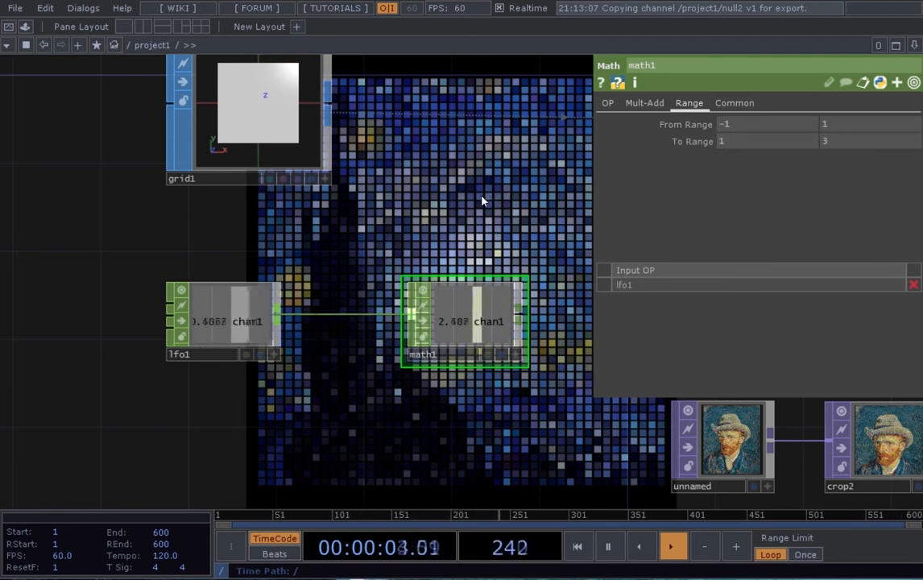
- Move lfo1 and math1 to the left so that math1 sits directly beneath grid1
scroll(482, 200, "down", 3)
scroll(479, 321, "up", 3)
right_click_drag(476, 326, 216, 245)
left_click_drag(216, 246, 221, 287)
scroll(240, 251, "down", 3)
left_click_drag(287, 213, 274, 239)
middle_click_drag(248, 223, 345, 316)
scroll(345, 315, "down", 2)
right_click_drag(389, 372, 212, 307)
left_click_drag(348, 319, 235, 327)
scroll(272, 273, "up", 3)
scroll(265, 346, "up", 2)
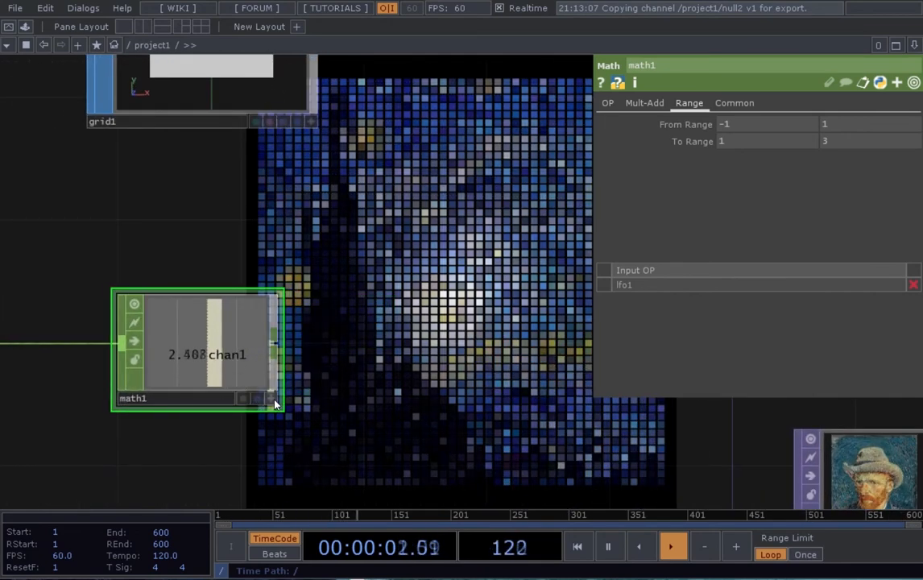
- Activate math1's viewer and drive both of grid1's Size values with its chan1 channel
middle_click_drag(274, 404, 426, 374)
scroll(425, 368, "up", 2)
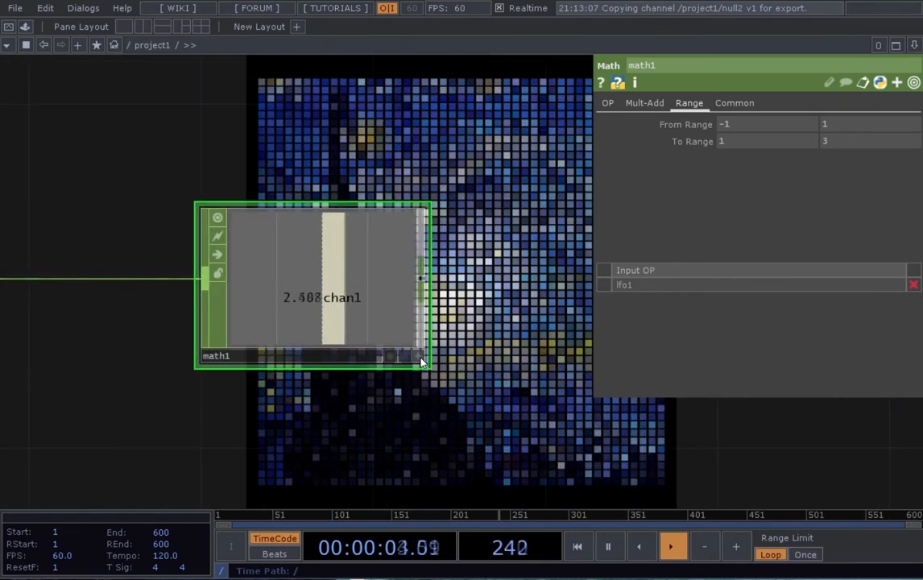
scroll(419, 354, "down", 3)
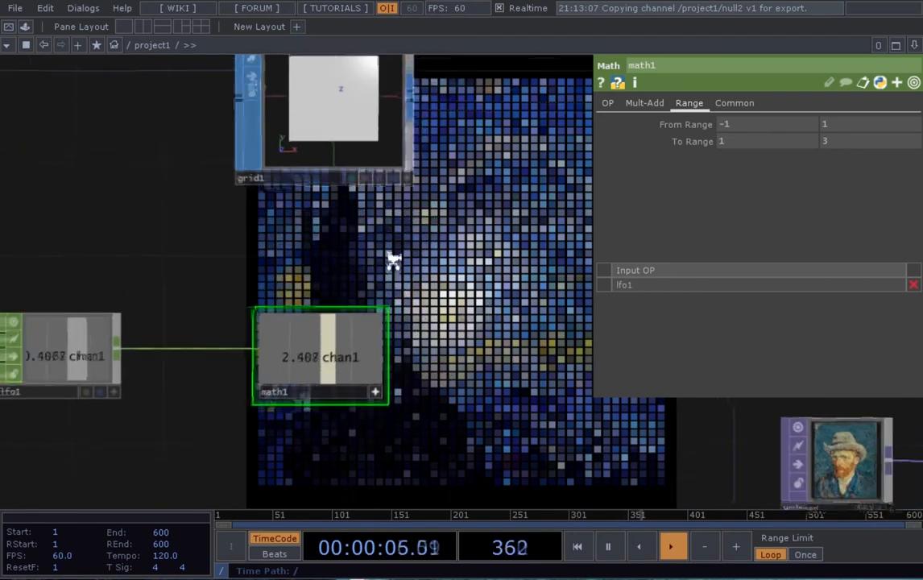
left_click_drag(393, 260, 390, 308)
left_click(340, 171)
left_click_drag(434, 226, 439, 175)
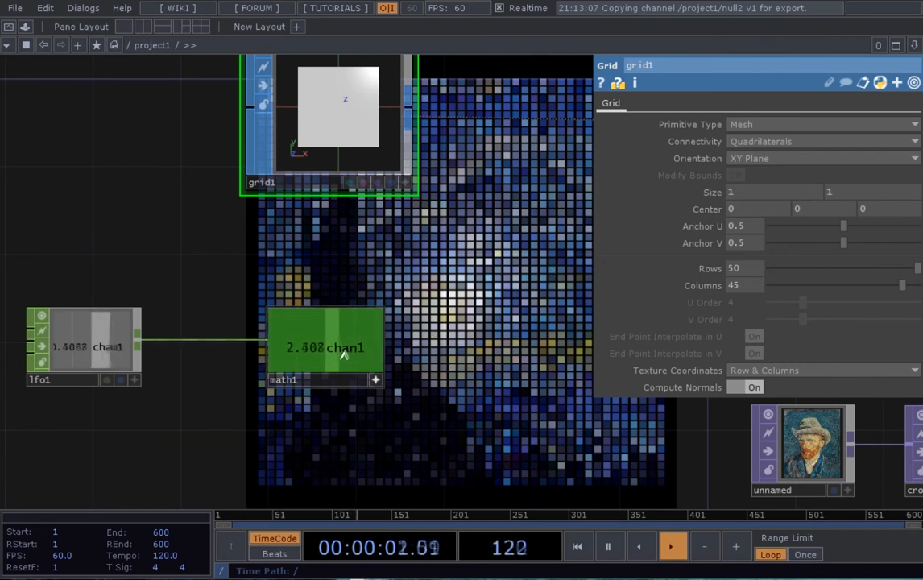
left_click_drag(326, 348, 456, 281)
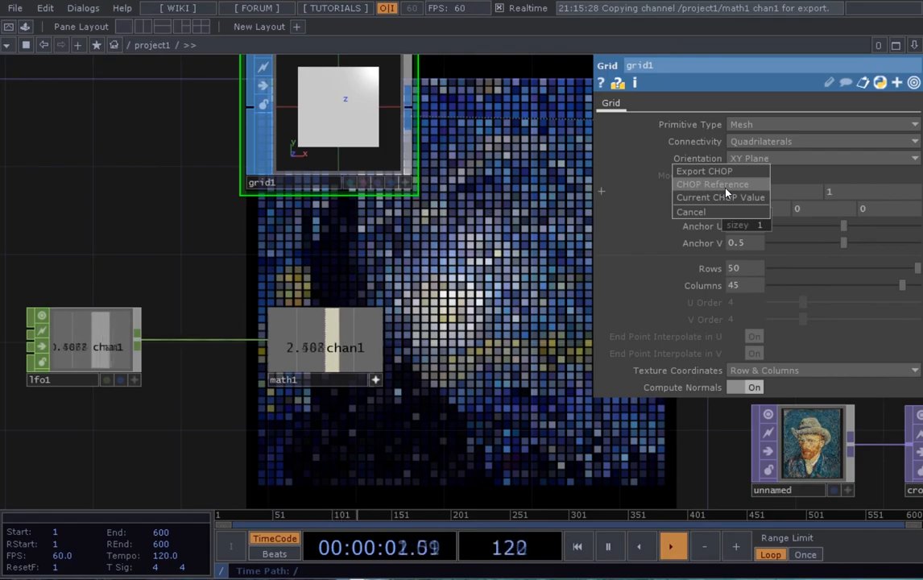
left_click(704, 171)
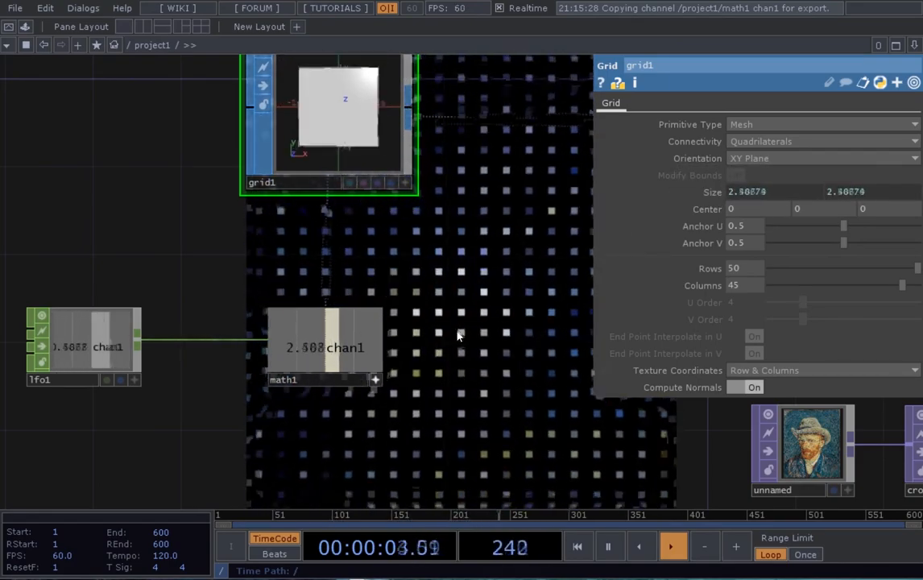
- Slow down lfo1 by trying Frequency values of 0.02 and 0.2, and settle on 0.1
scroll(463, 331, "down", 4)
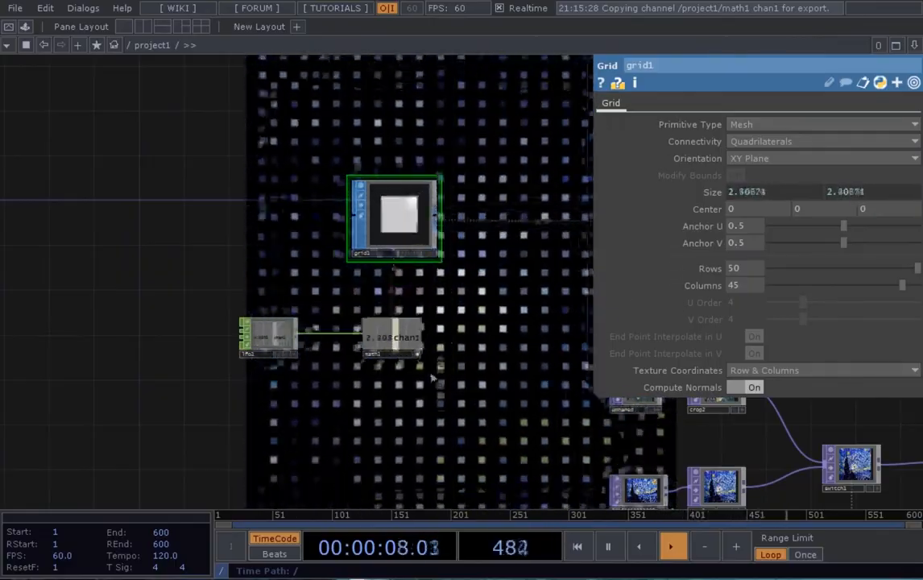
left_click_drag(333, 414, 370, 403)
scroll(314, 329, "up", 5)
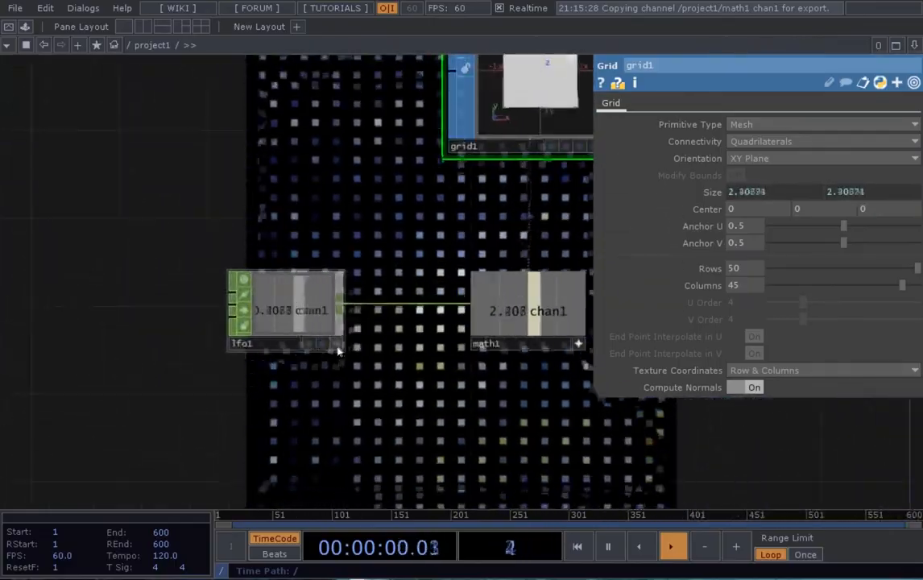
left_click(302, 320)
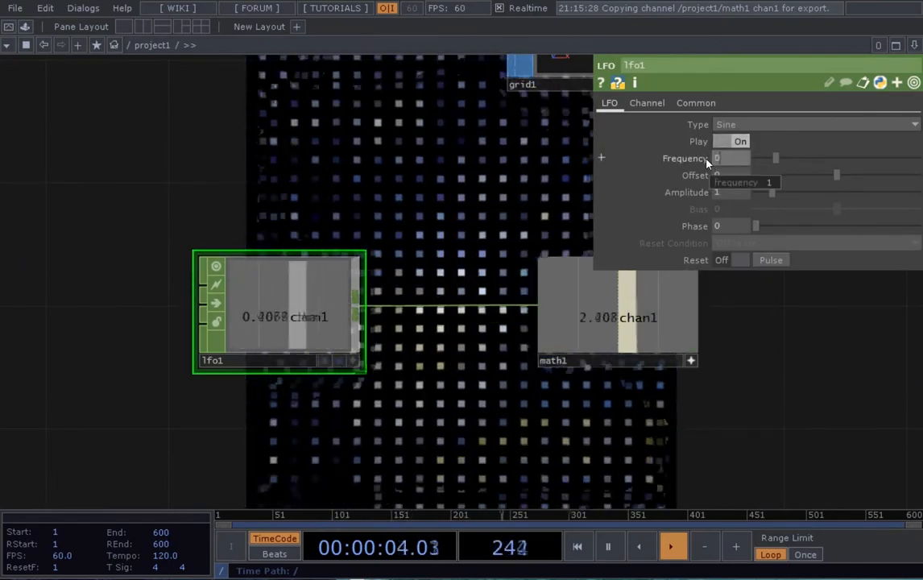
type("0.")
type("05")
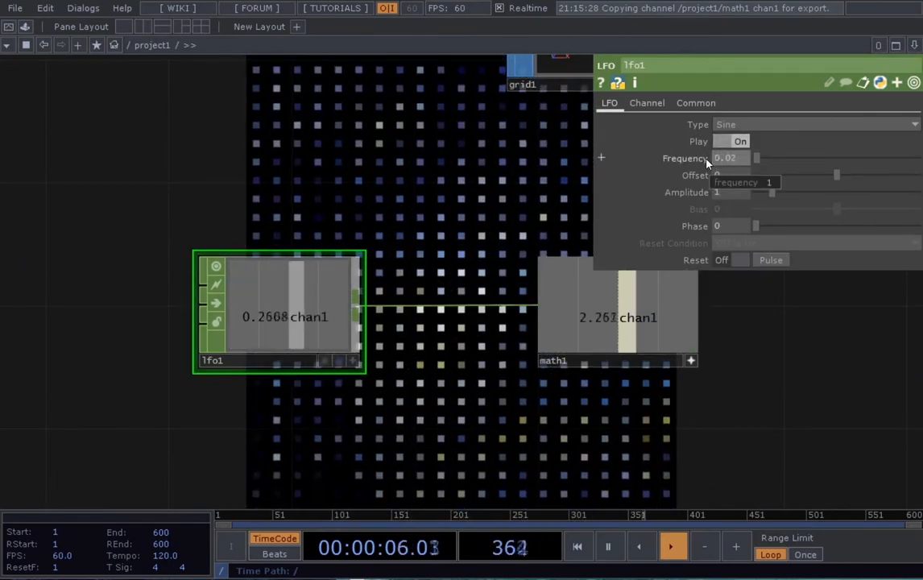
key("Return")
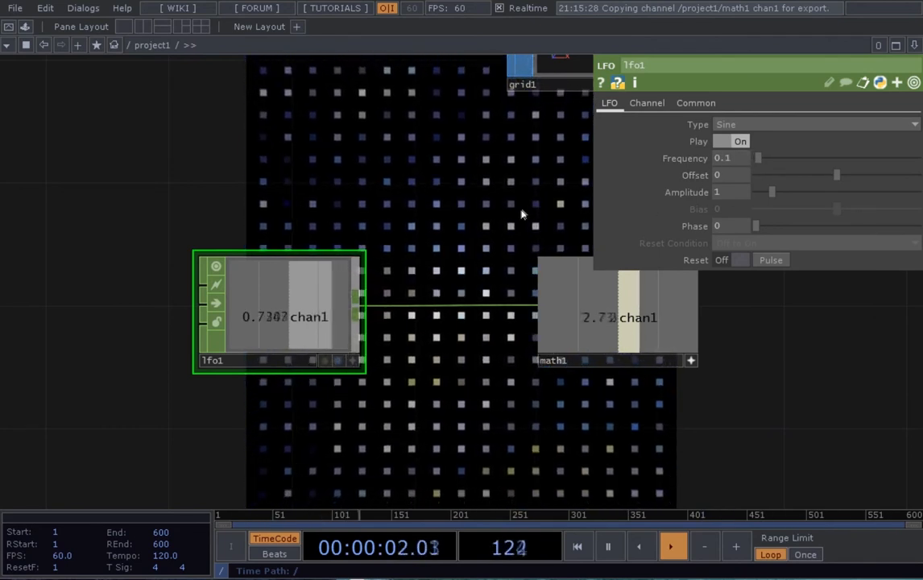
left_click_drag(723, 158, 737, 158)
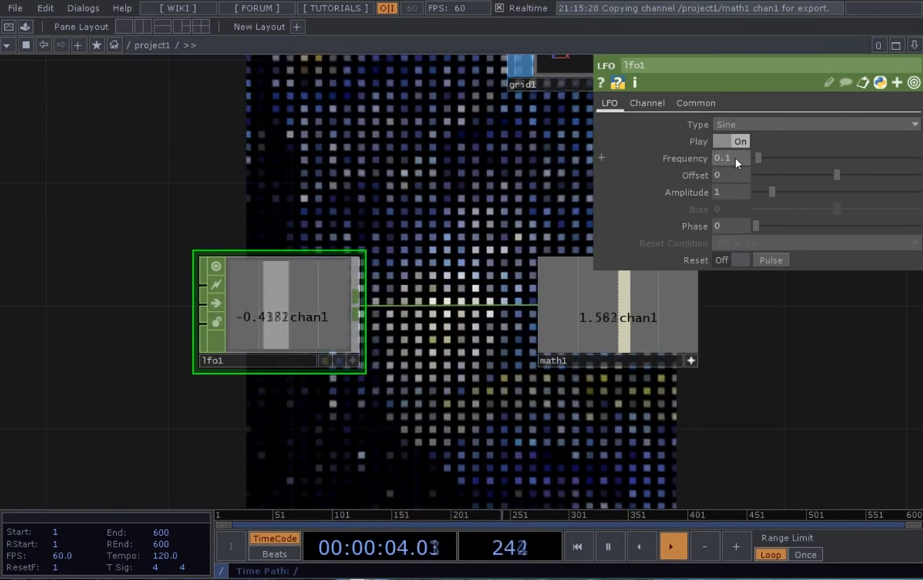
type("2")
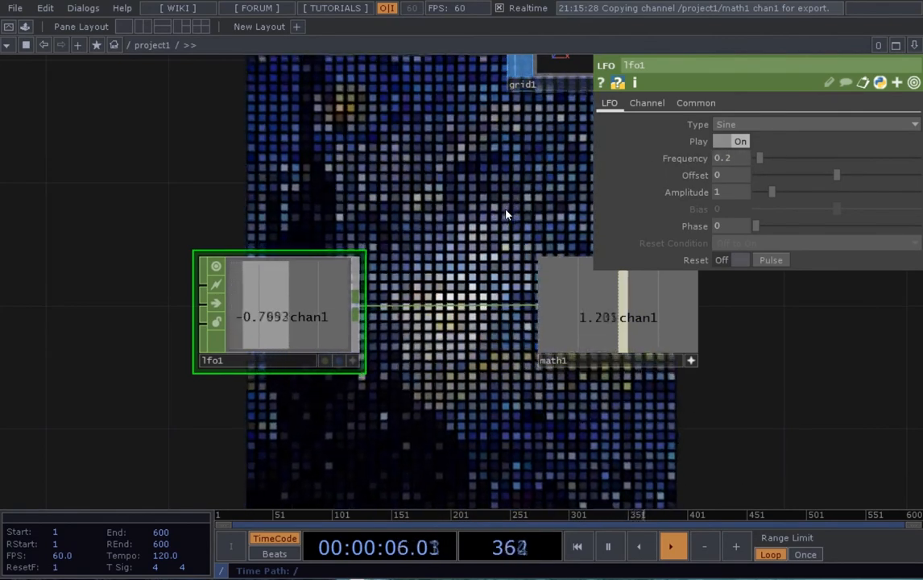
- Toggle button1 off and back on to test switching the instance colors between the two paintings
scroll(393, 217, "down", 5)
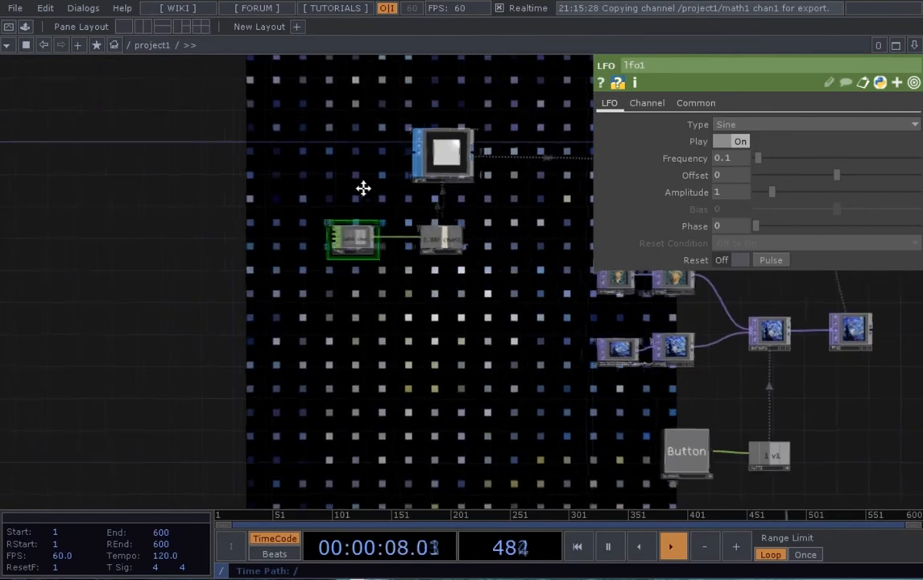
scroll(469, 358, "up", 5)
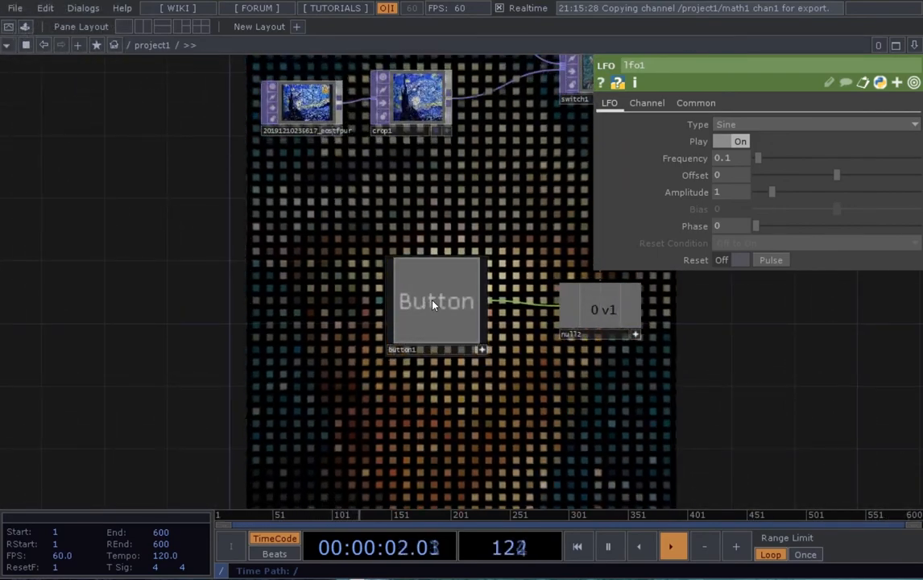
left_click(432, 304)
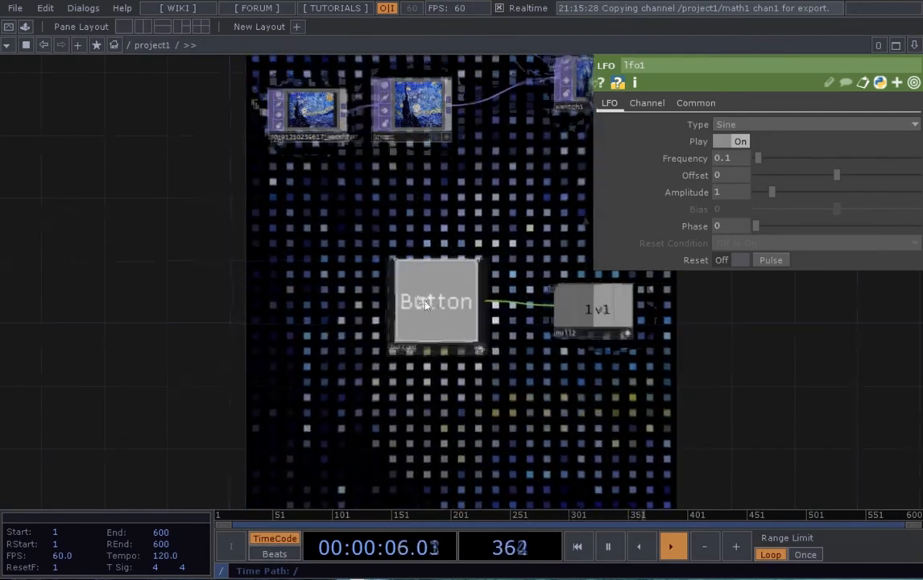
scroll(370, 306, "down", 3)
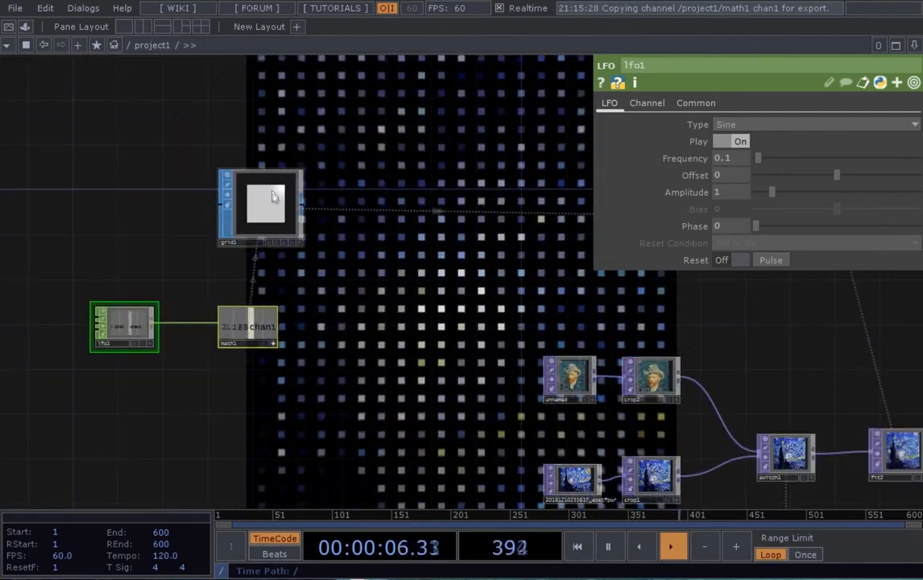
- Review geo1's instancing setup, checking the Translate OP and its channels, then the Color OP and its RGBA channels
scroll(278, 202, "down", 3)
left_click_drag(362, 272, 363, 309)
scroll(318, 265, "up", 2)
scroll(333, 277, "down", 5)
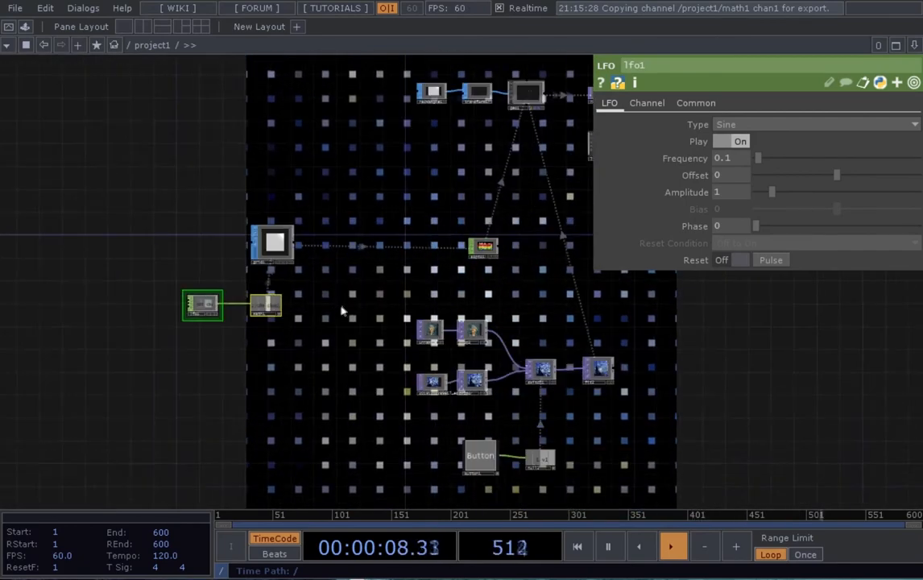
scroll(352, 279, "down", 1)
scroll(420, 210, "up", 5)
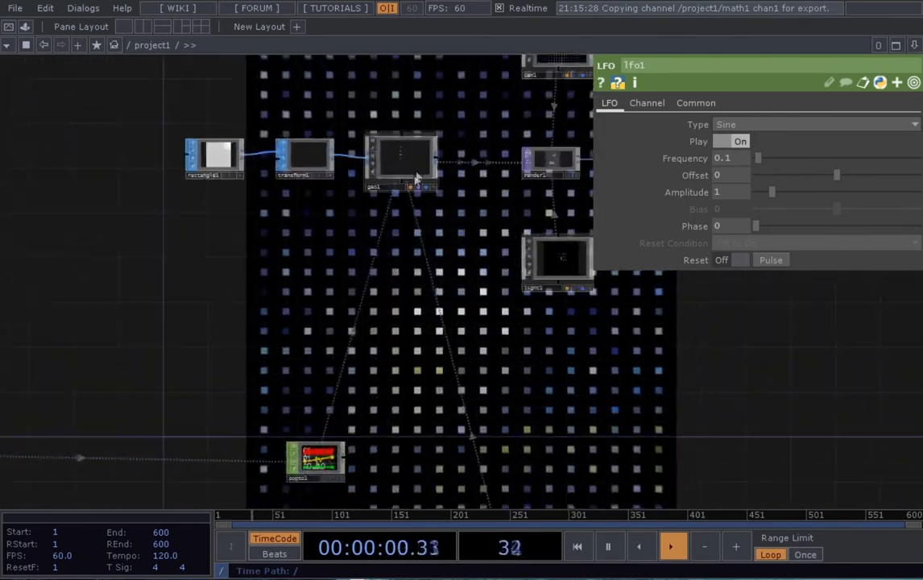
left_click(397, 165)
scroll(692, 155, "up", 3)
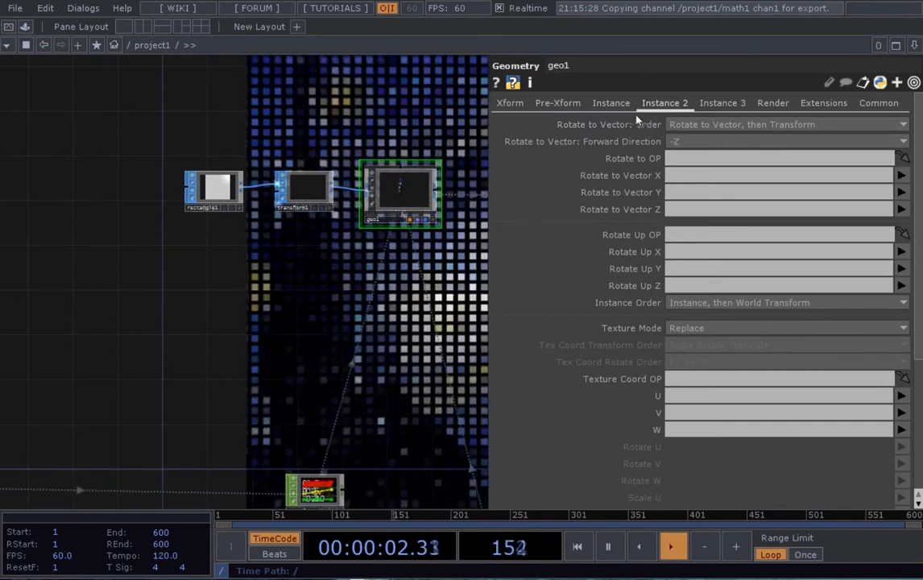
left_click(610, 103)
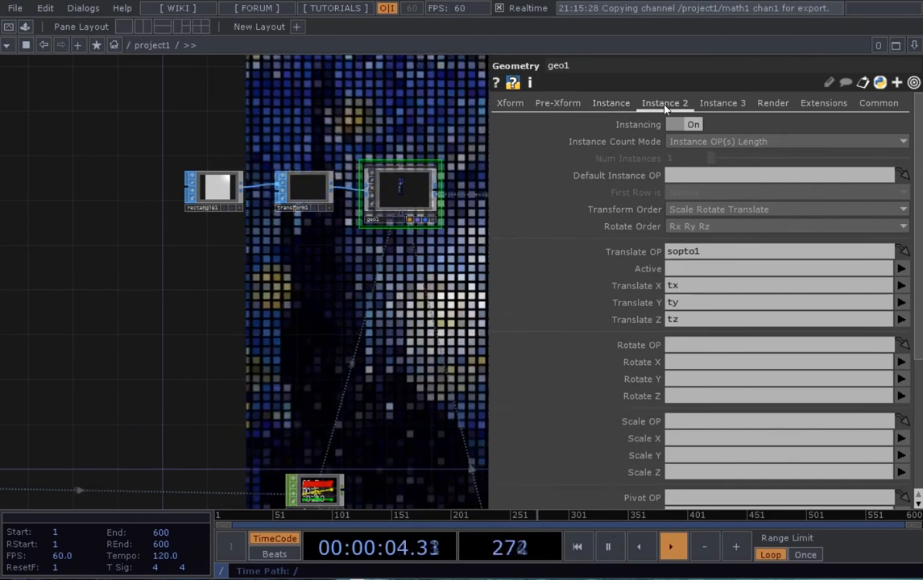
left_click(664, 103)
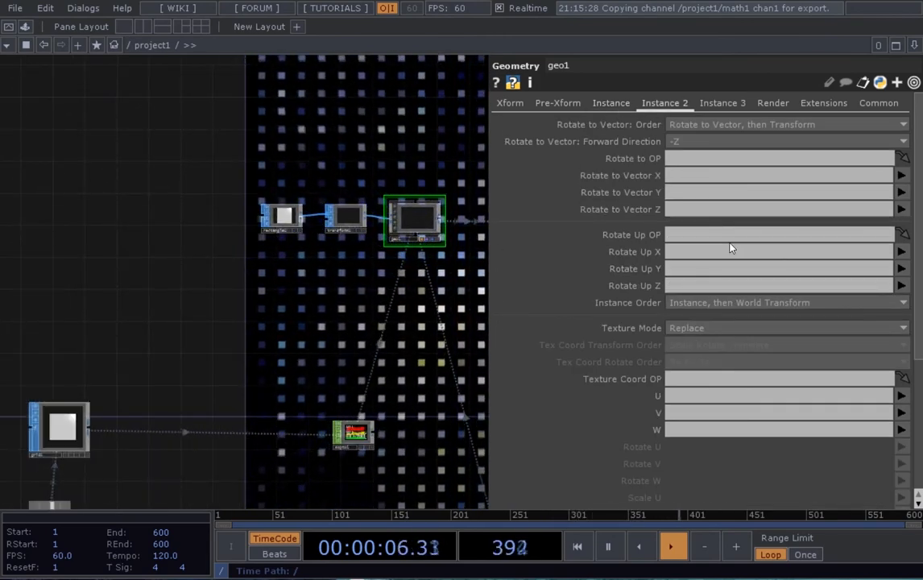
scroll(583, 281, "down", 5)
scroll(424, 339, "up", 2)
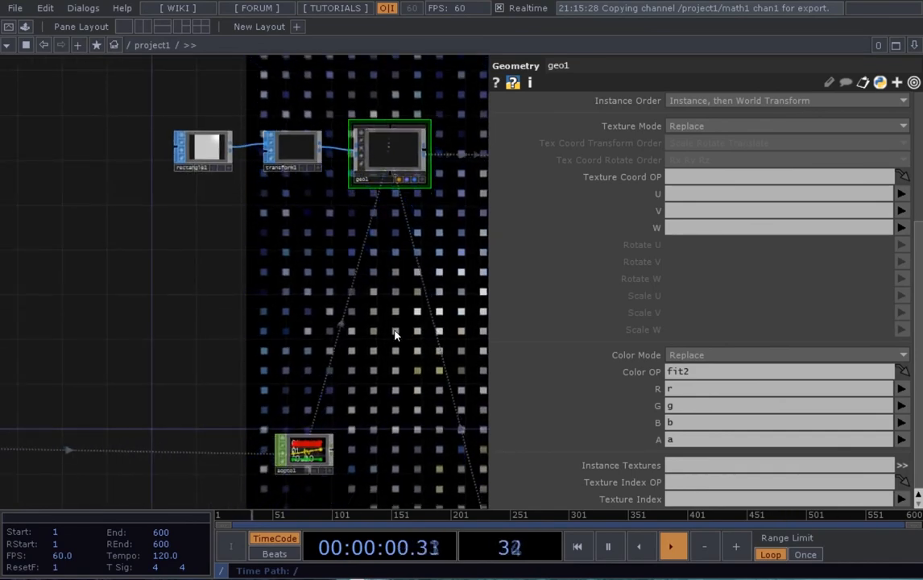
scroll(400, 343, "down", 2)
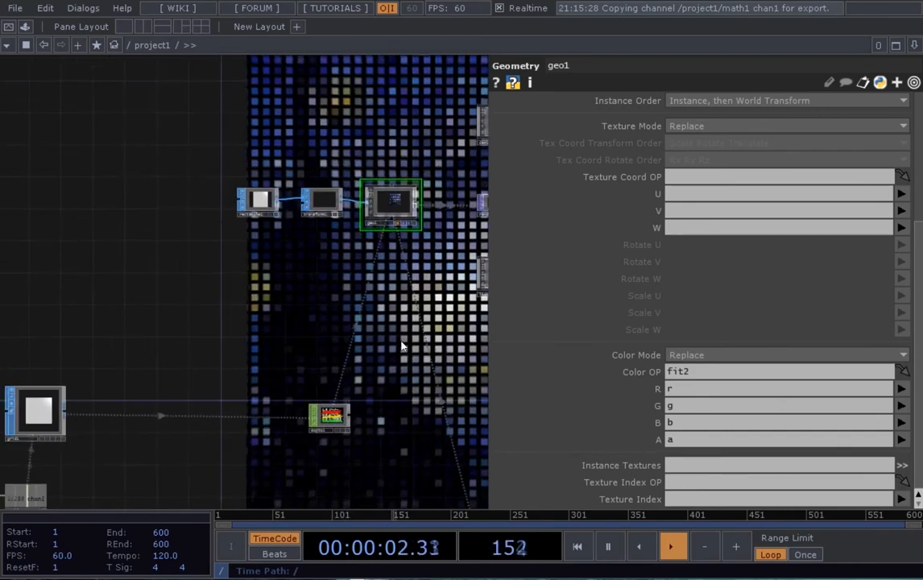
- Select the image-switching operators together: both image sources, crop1, crop2, switch1, fit2, button1 and null2
left_click_drag(401, 346, 386, 268)
scroll(285, 265, "down", 2)
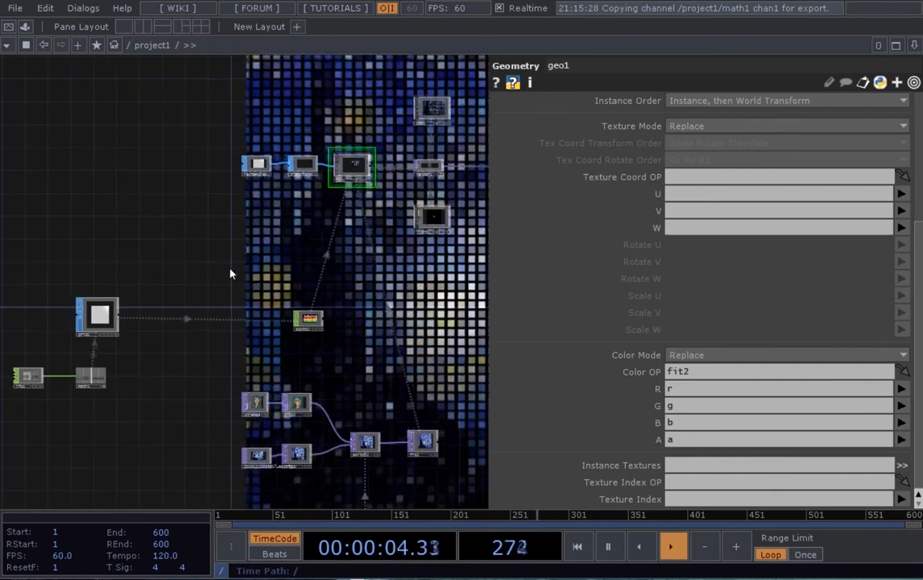
left_click_drag(229, 274, 258, 233)
scroll(263, 240, "down", 2)
scroll(246, 338, "up", 2)
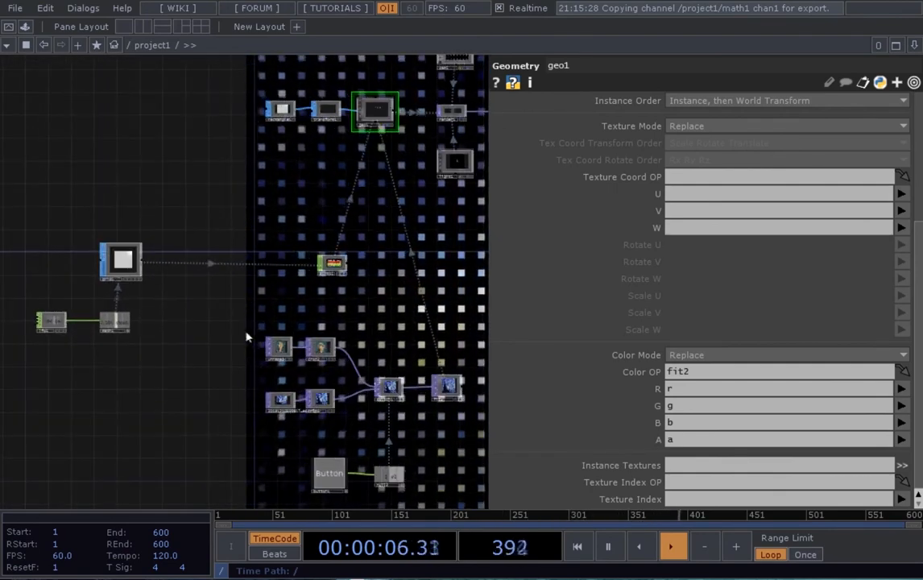
left_click_drag(246, 337, 236, 295)
scroll(234, 293, "down", 2)
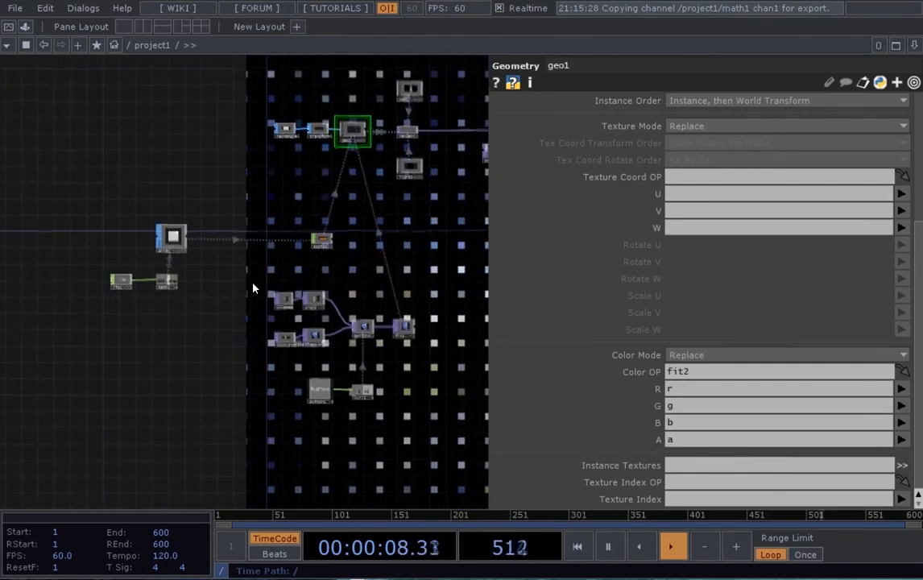
left_click_drag(433, 452, 436, 432)
left_click_drag(453, 398, 465, 414)
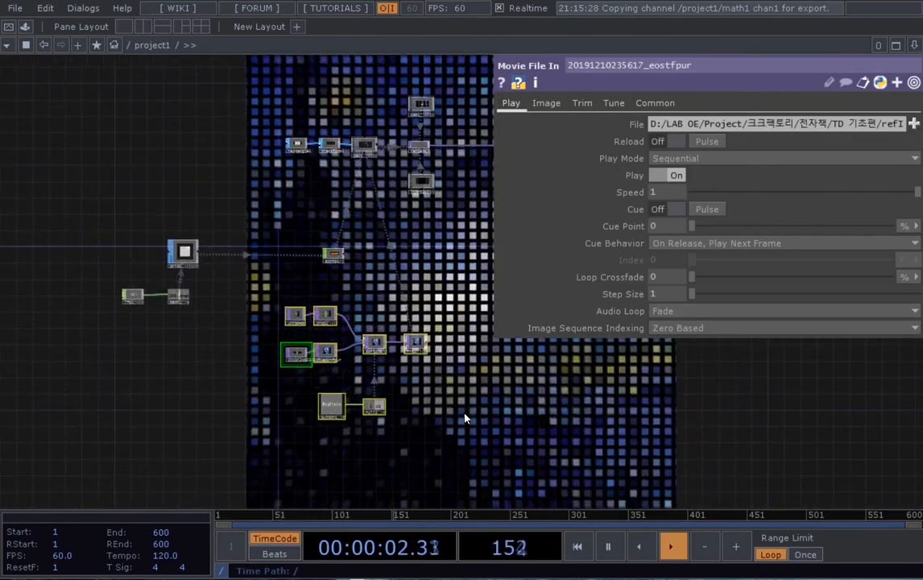